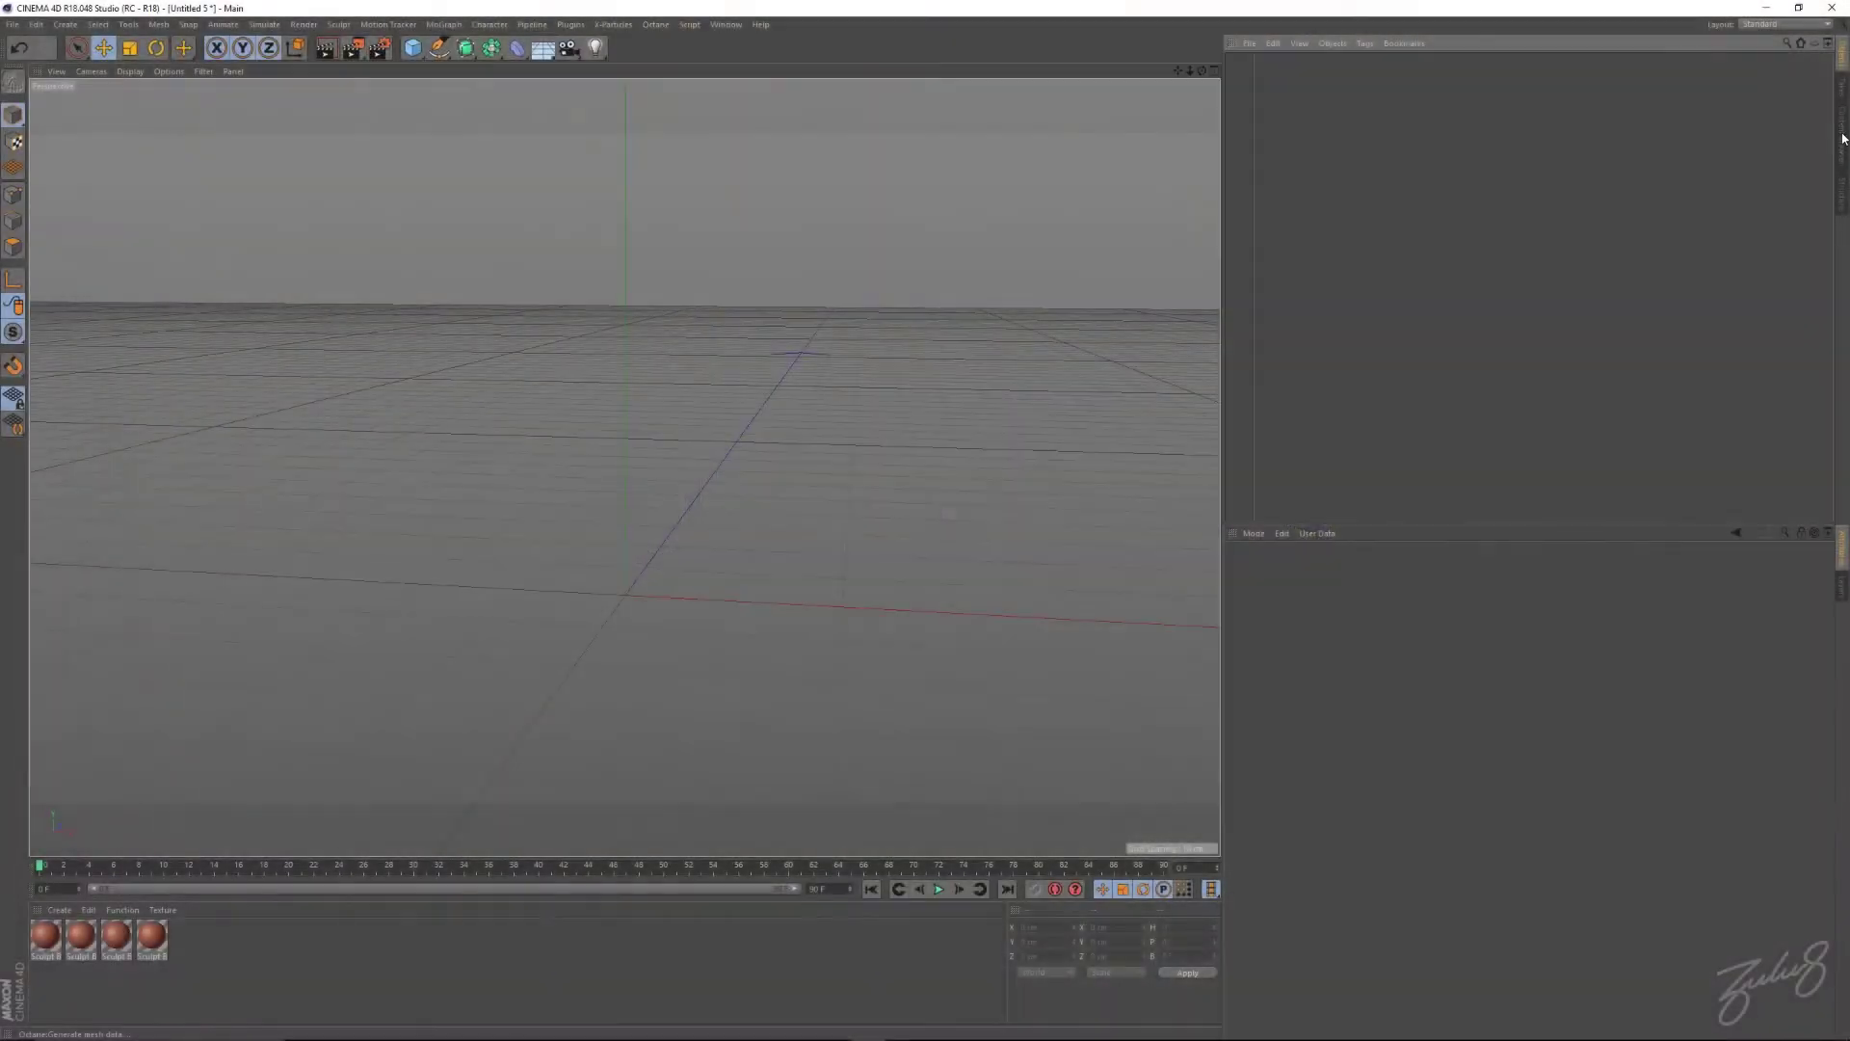
Load the Generic Head Bust from the content library into the empty scene.
left_click(1845, 142)
double_click(1615, 125)
left_click(1843, 58)
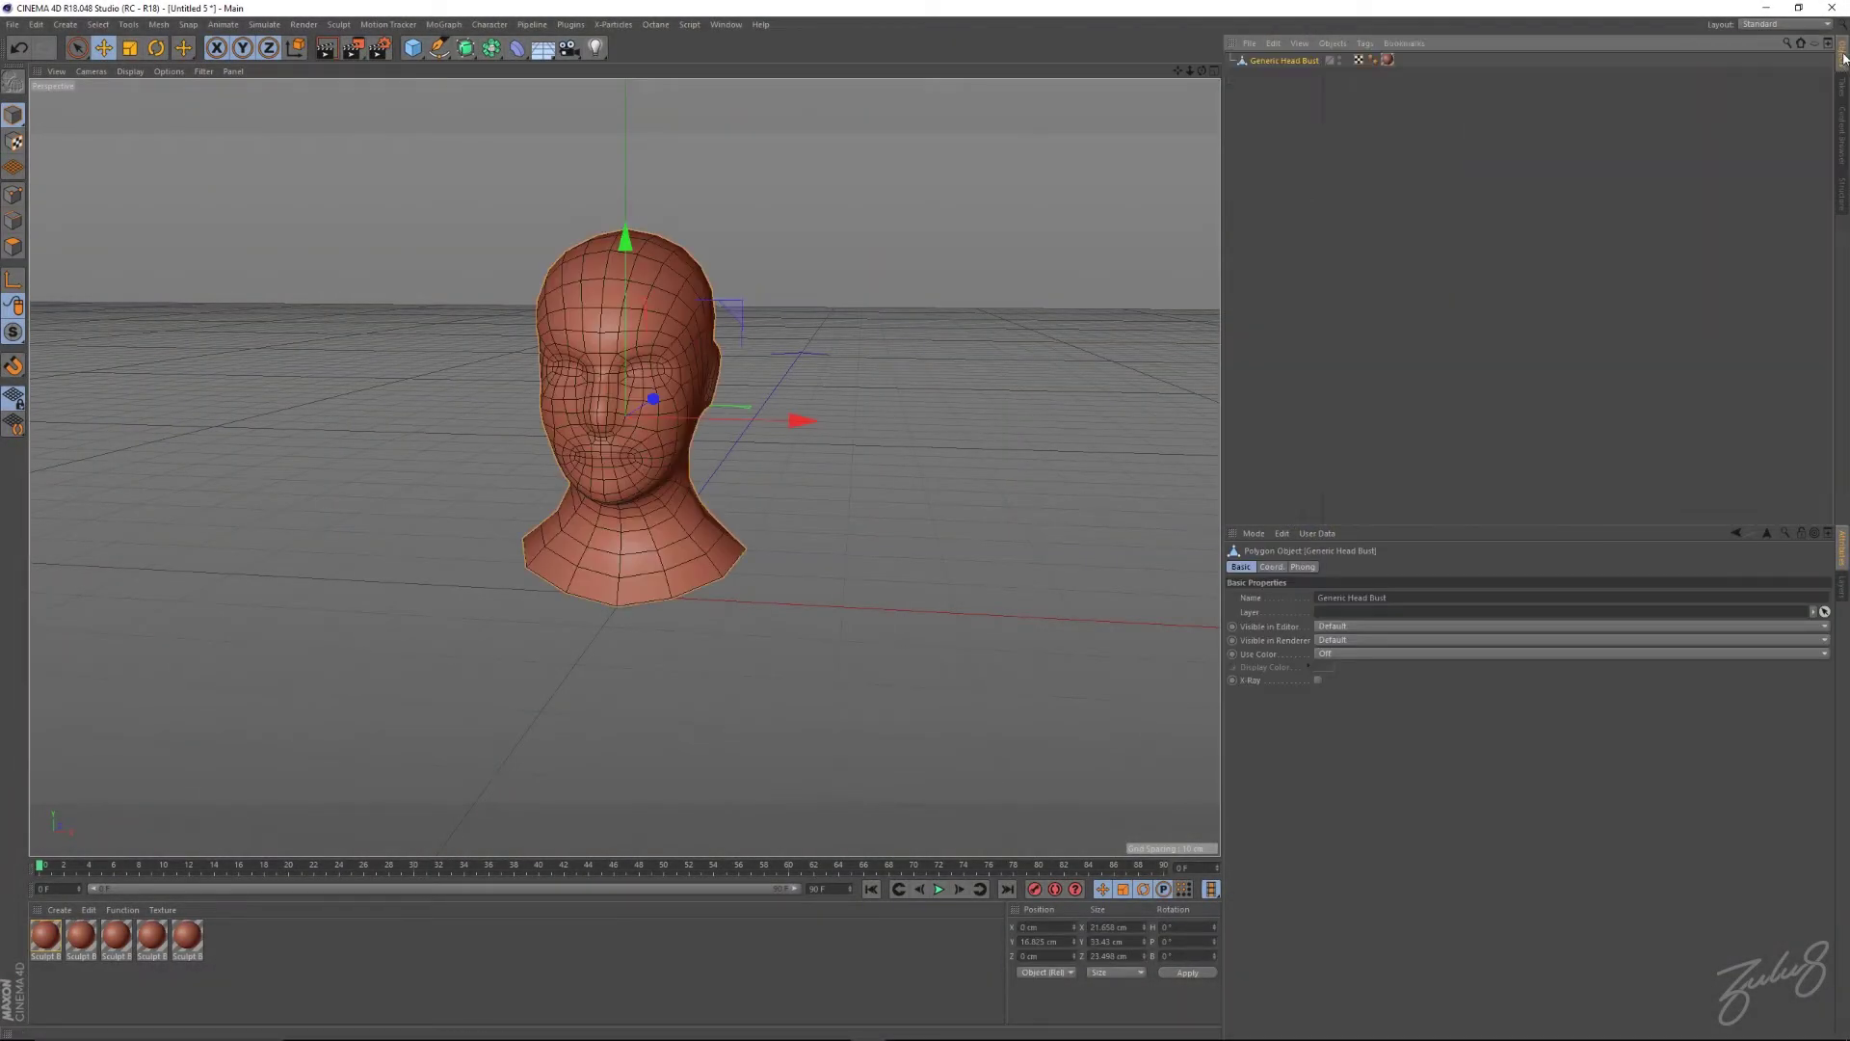
Add a Subdivision Surface as parent of the head bust and set its editor subdivision to 1.
left_click(466, 48, "alt")
double_click(1342, 612)
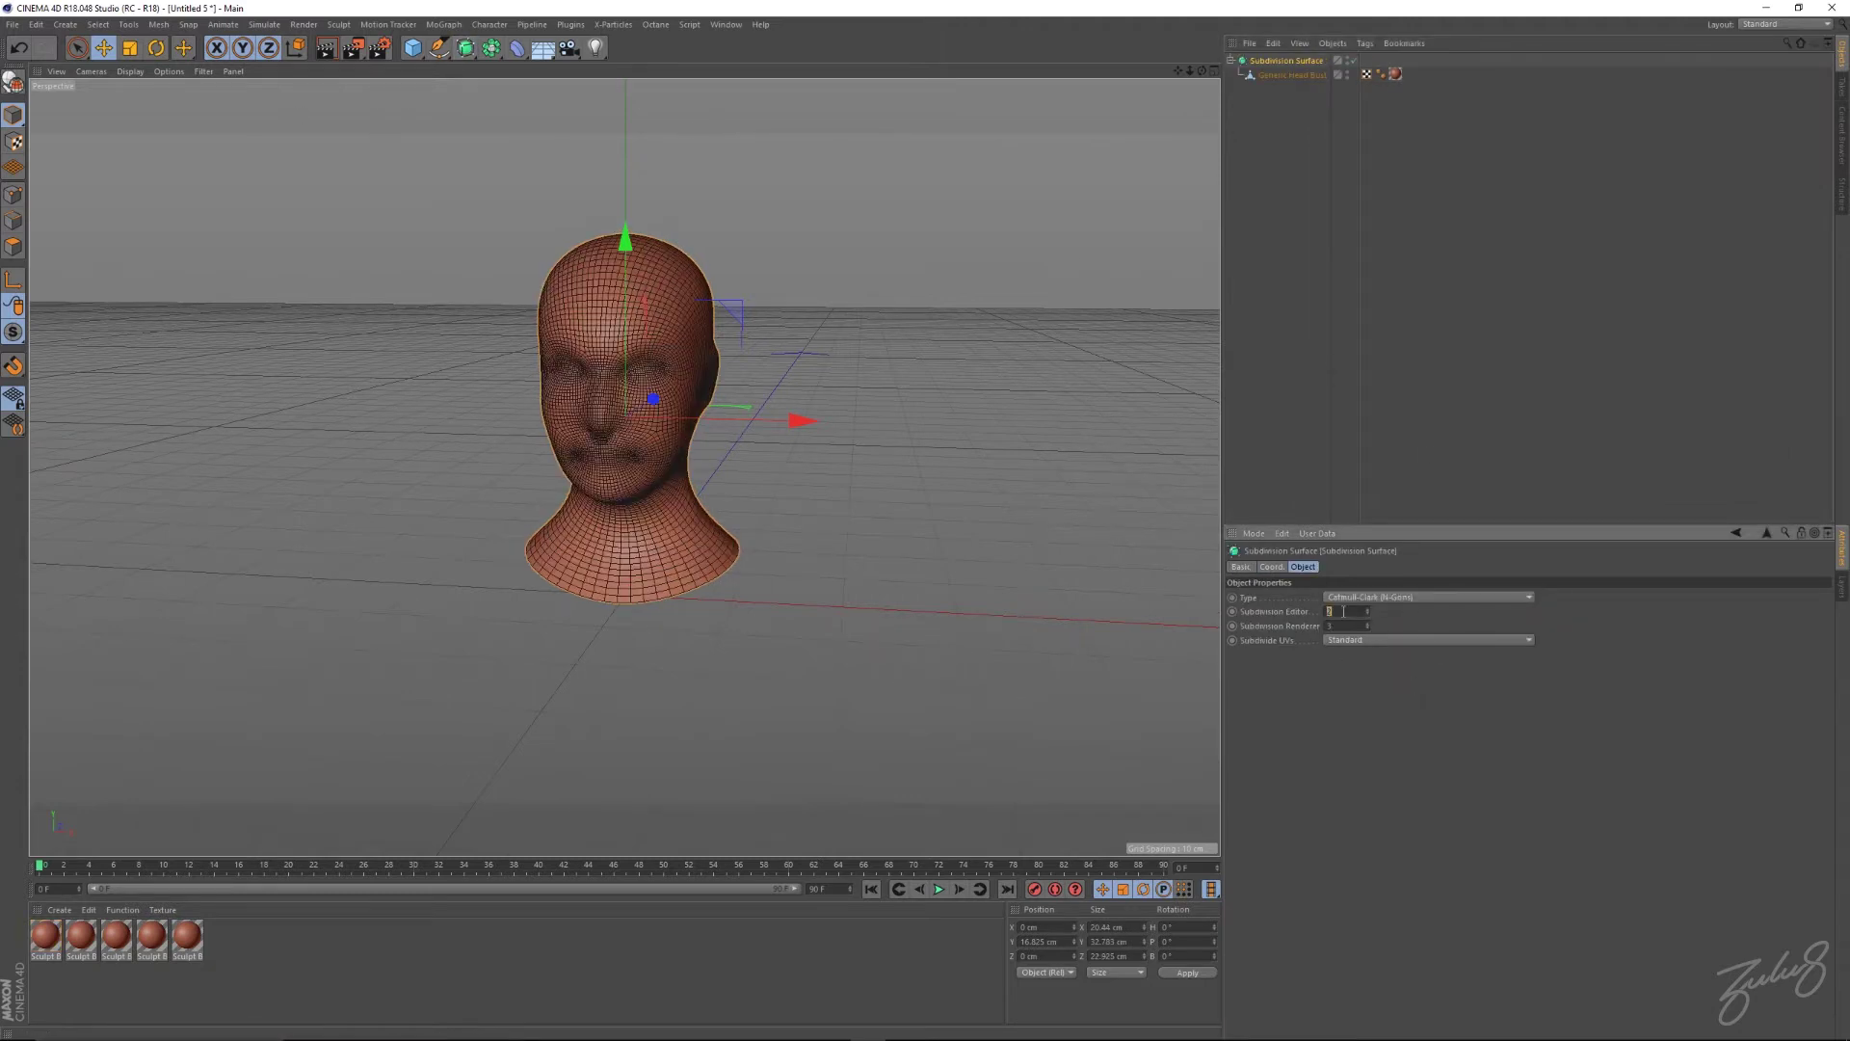
type("1")
double_click(1338, 624)
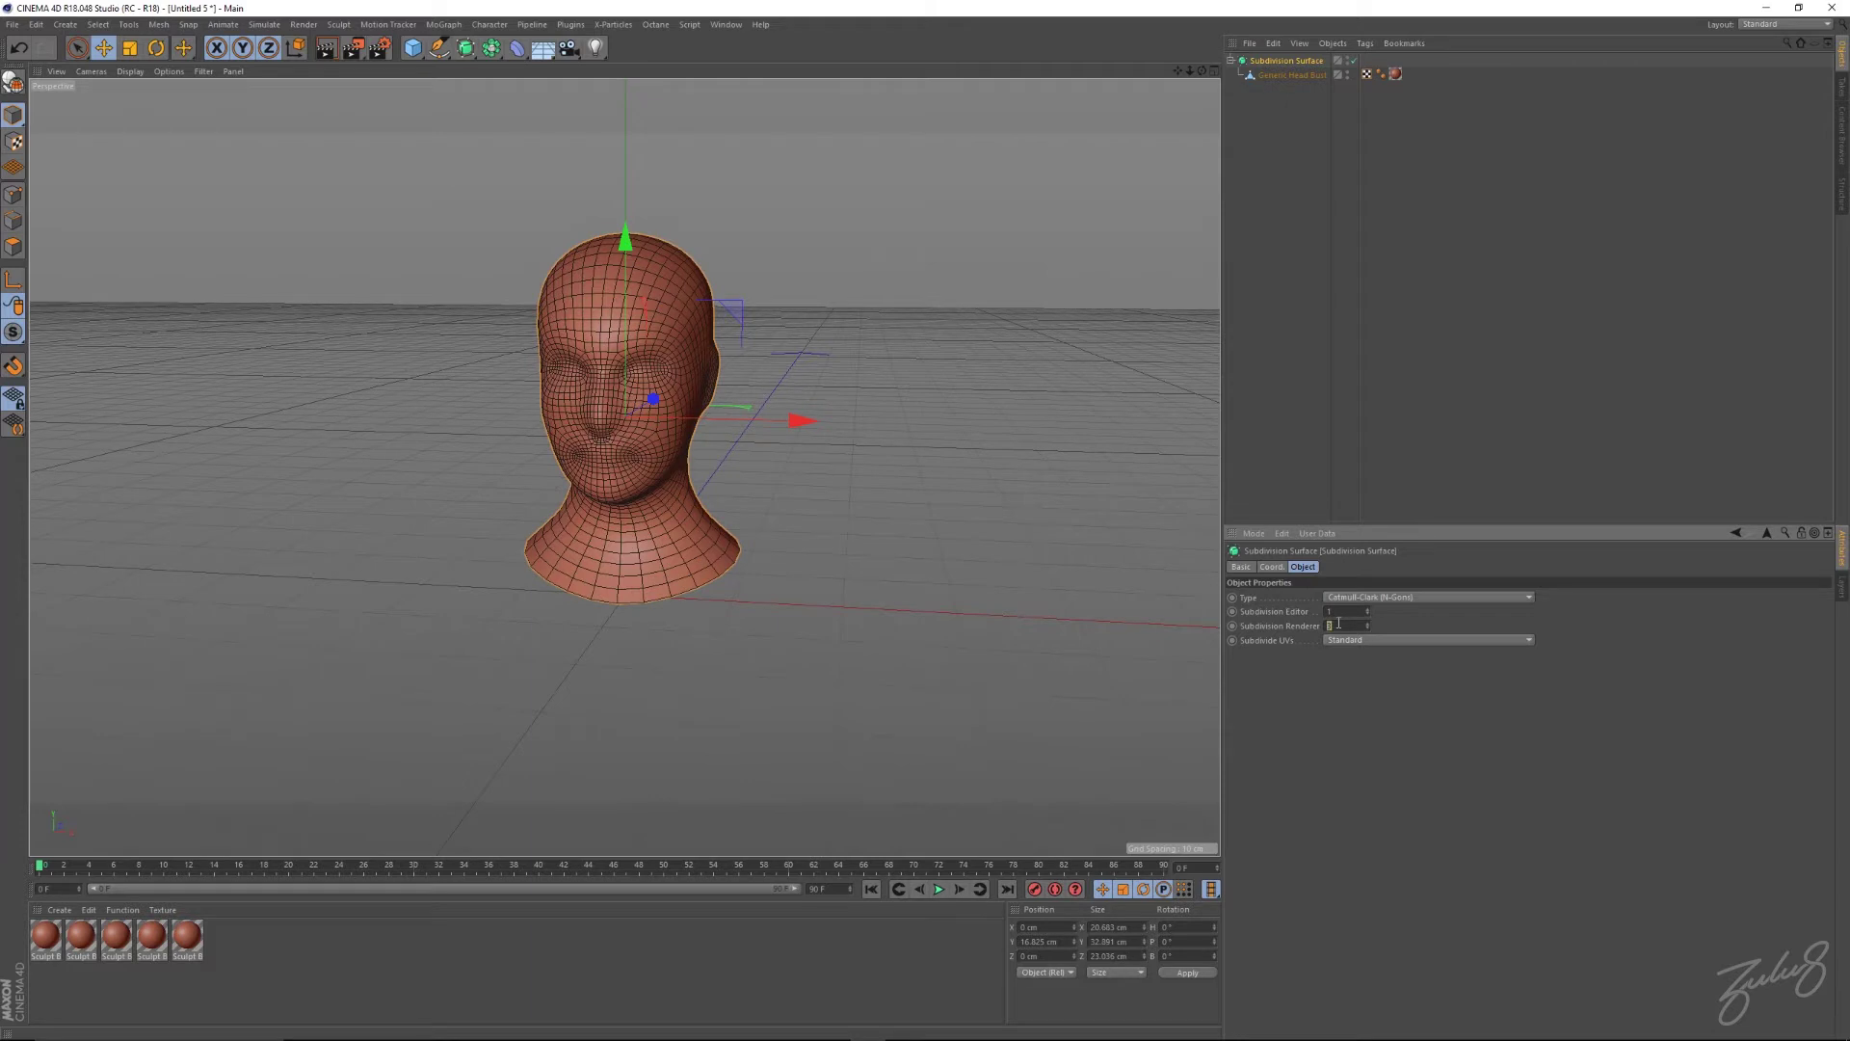
Bake the subdivided head bust into editable geometry, take it out of the resulting null and delete the null.
left_click(1269, 77, "ctrl")
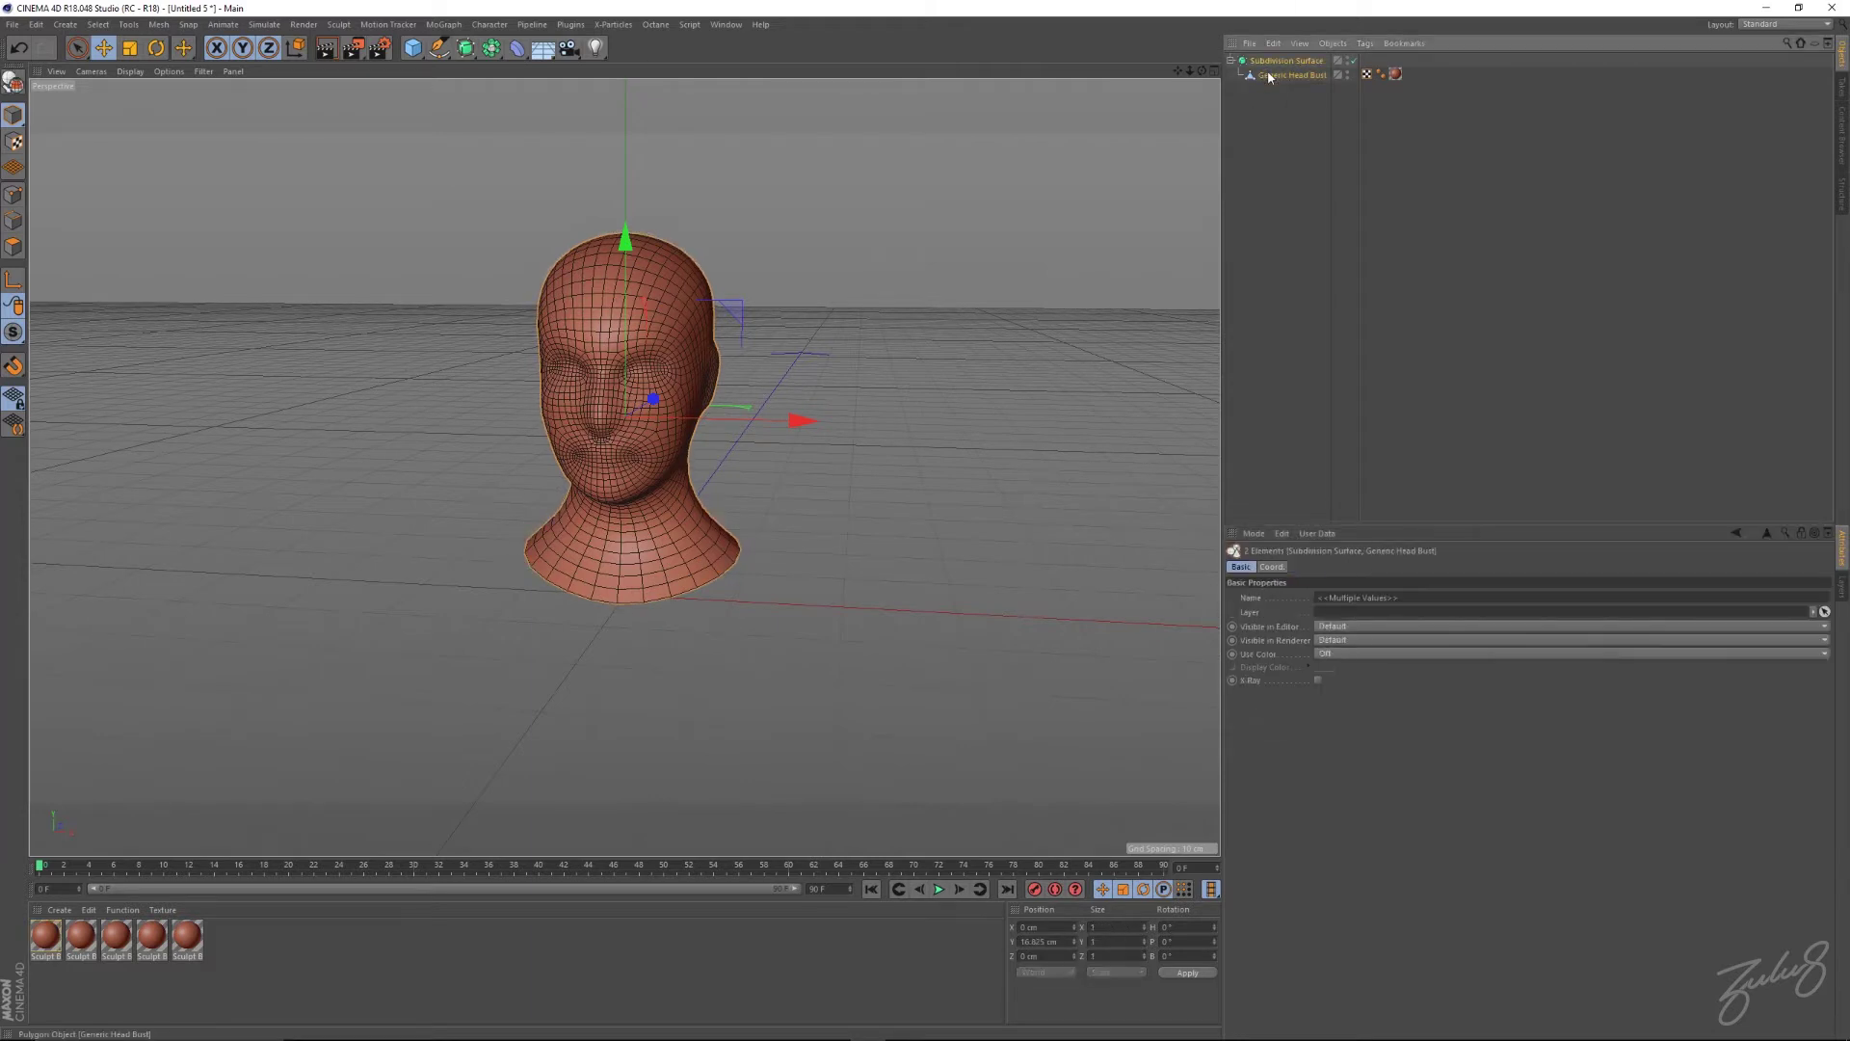
key("c")
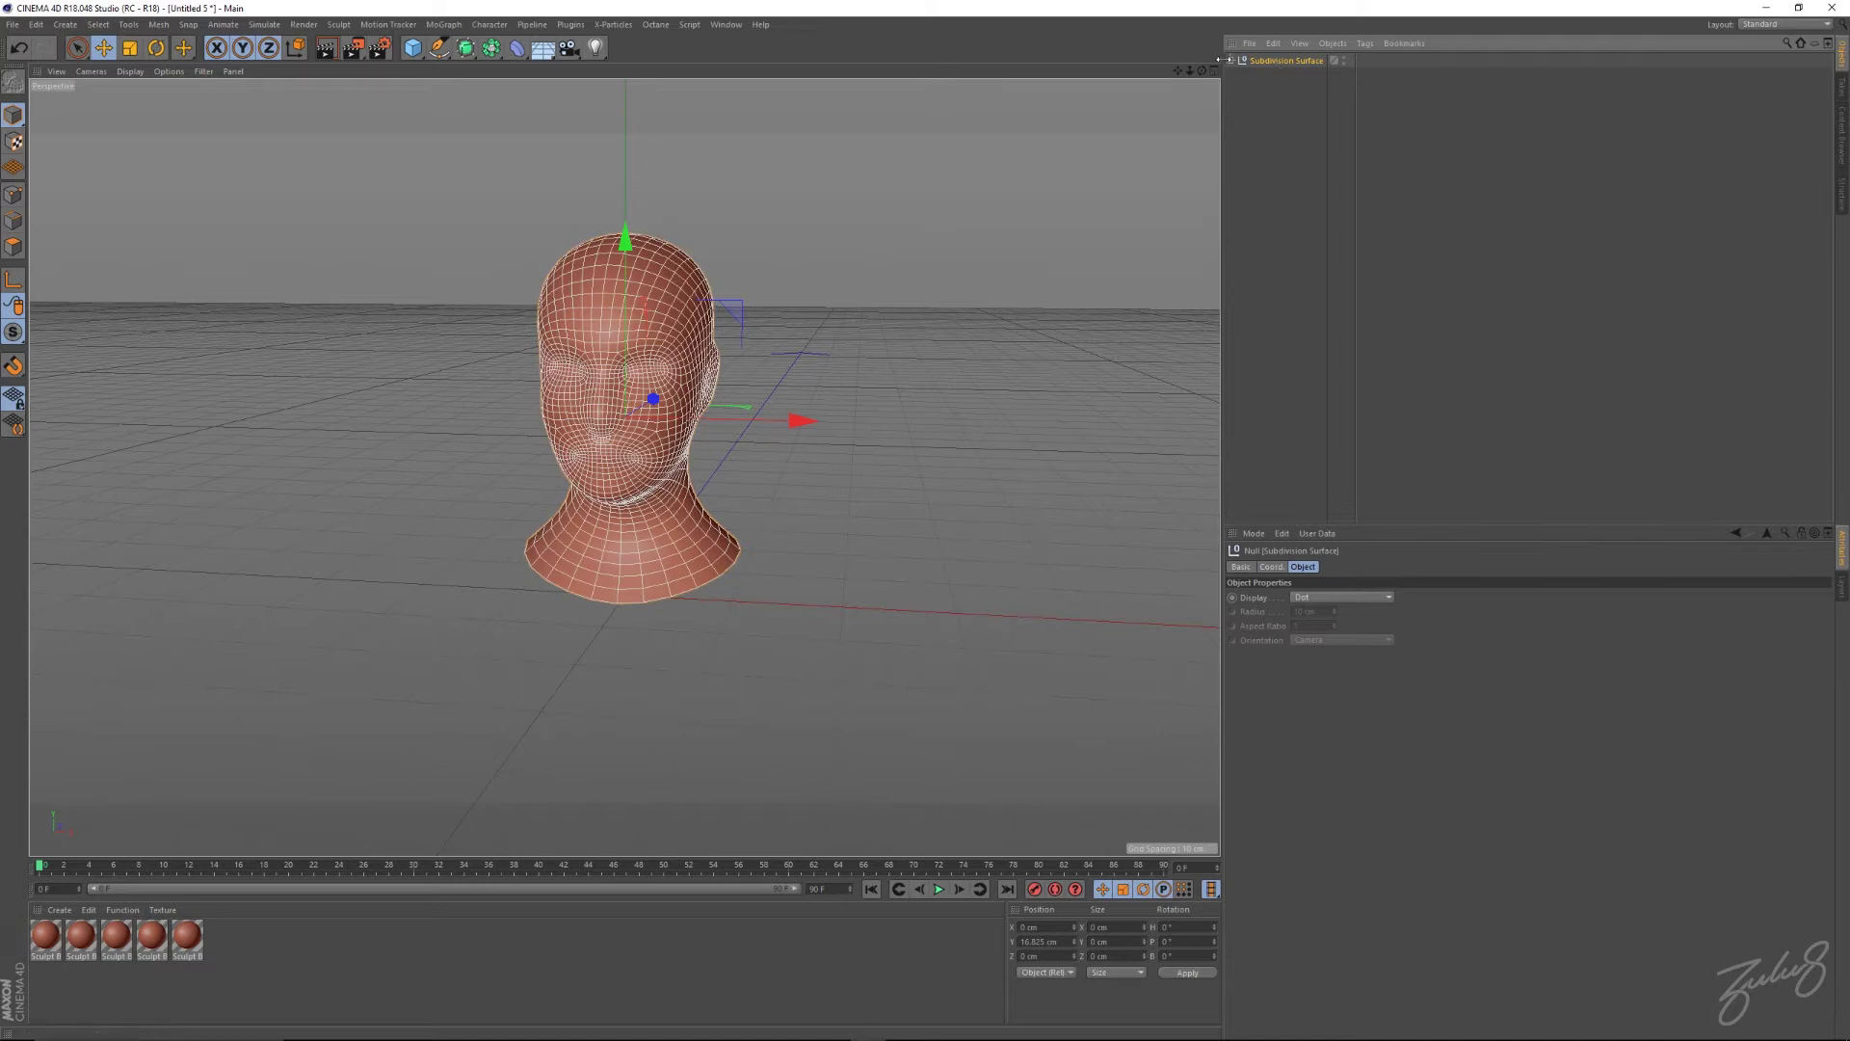
left_click(1231, 61)
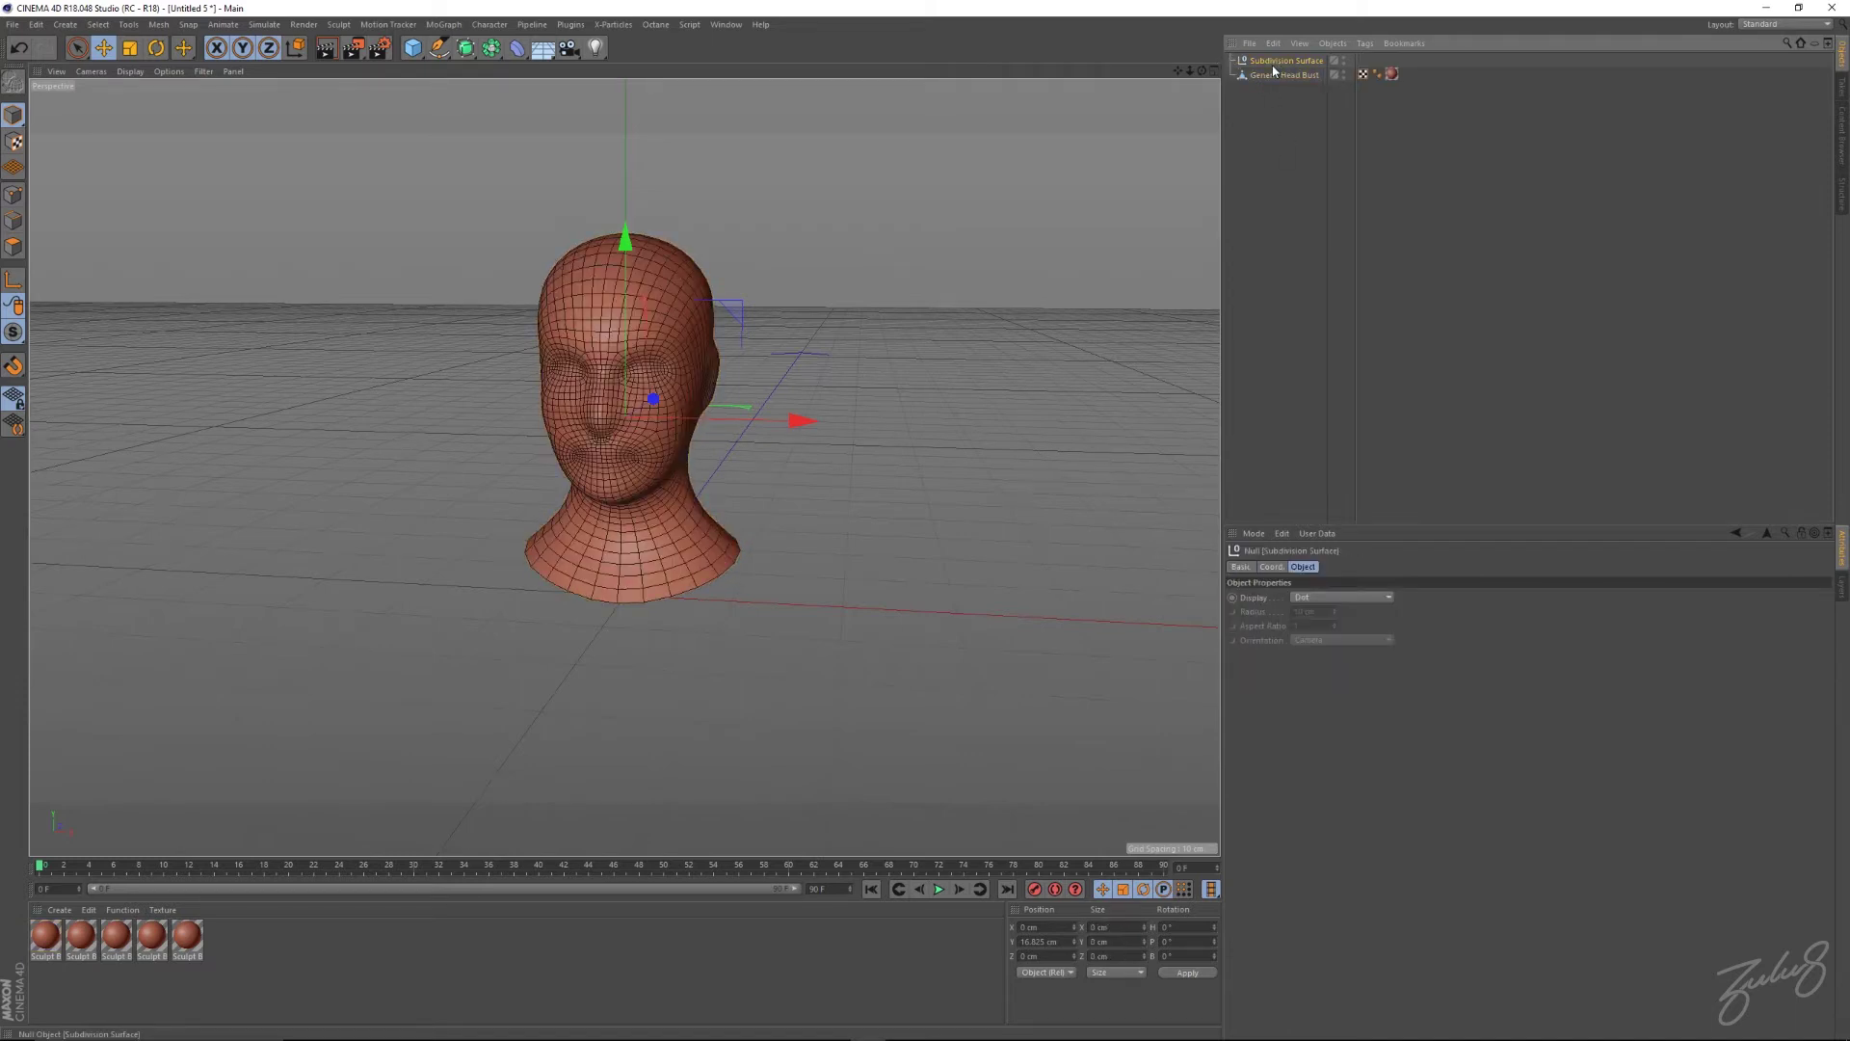
key("Delete")
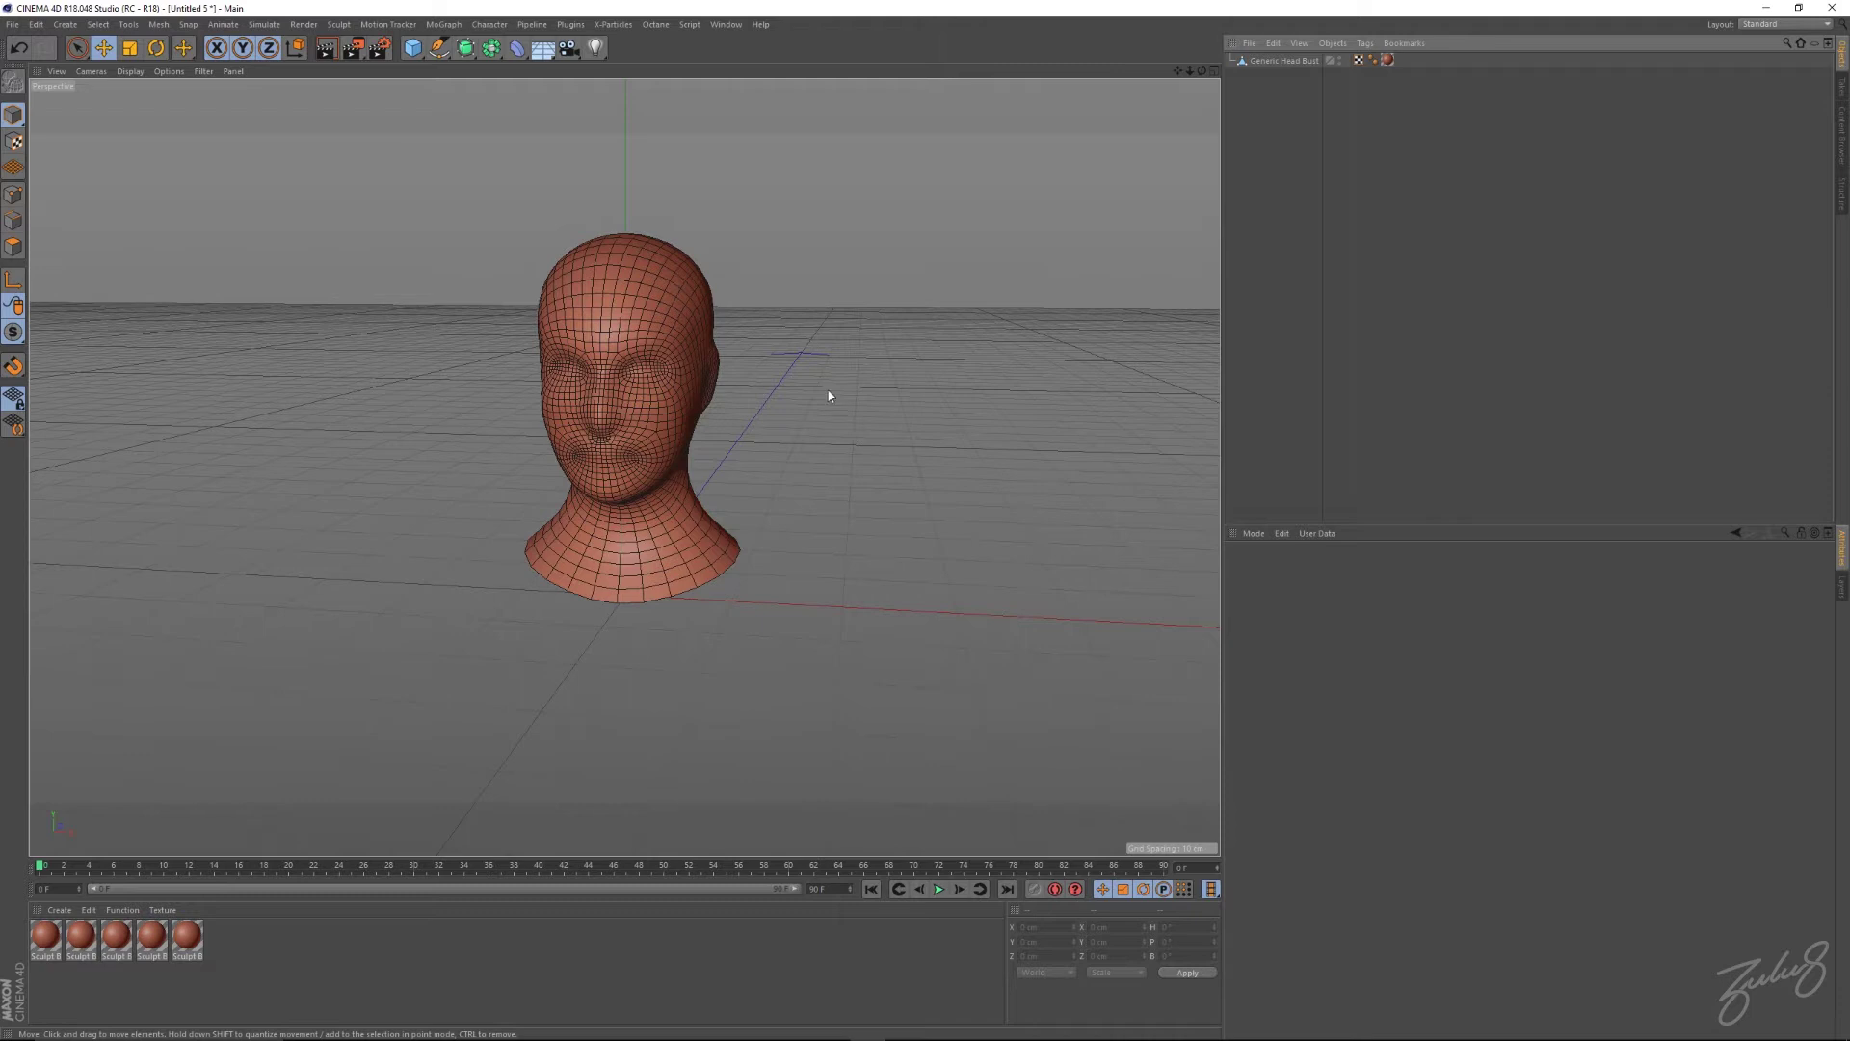
Add a Circle spline to the scene and show it in a full-size front view.
left_click(440, 50)
left_click(592, 95)
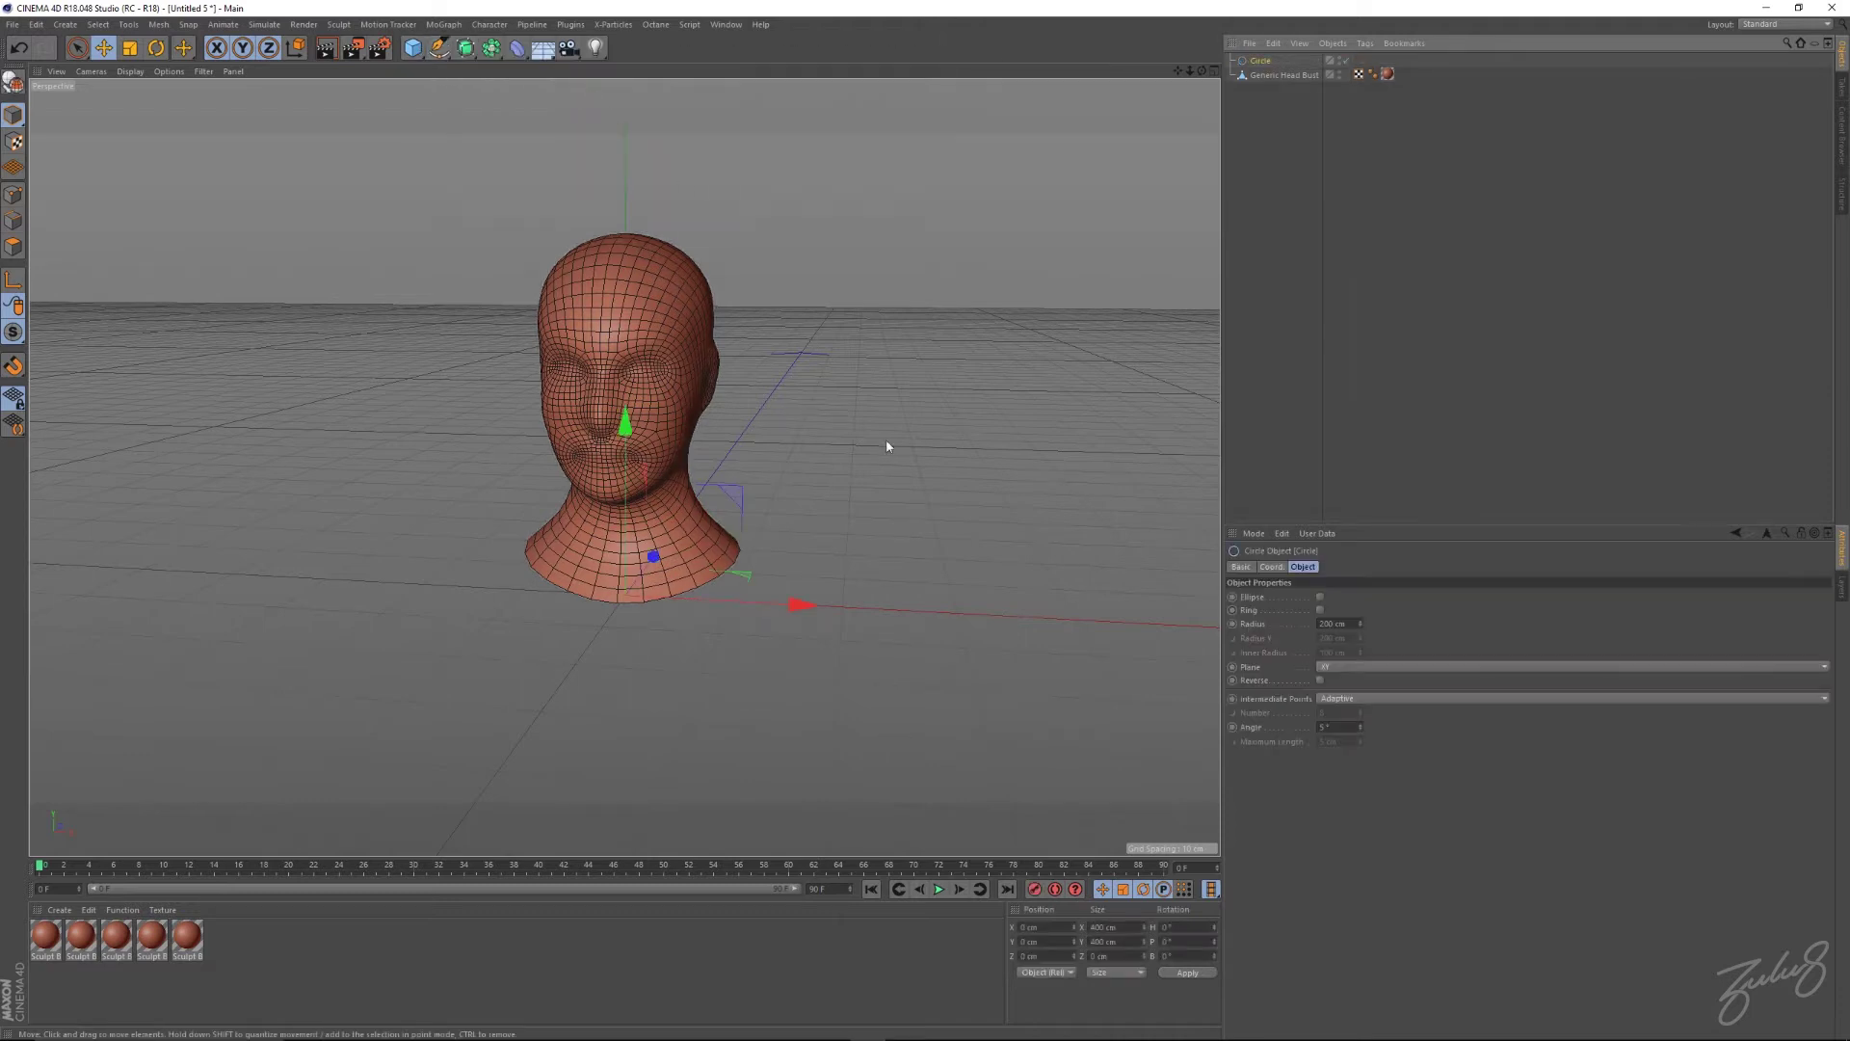
scroll(848, 434, "down", 5)
scroll(833, 421, "down", 5)
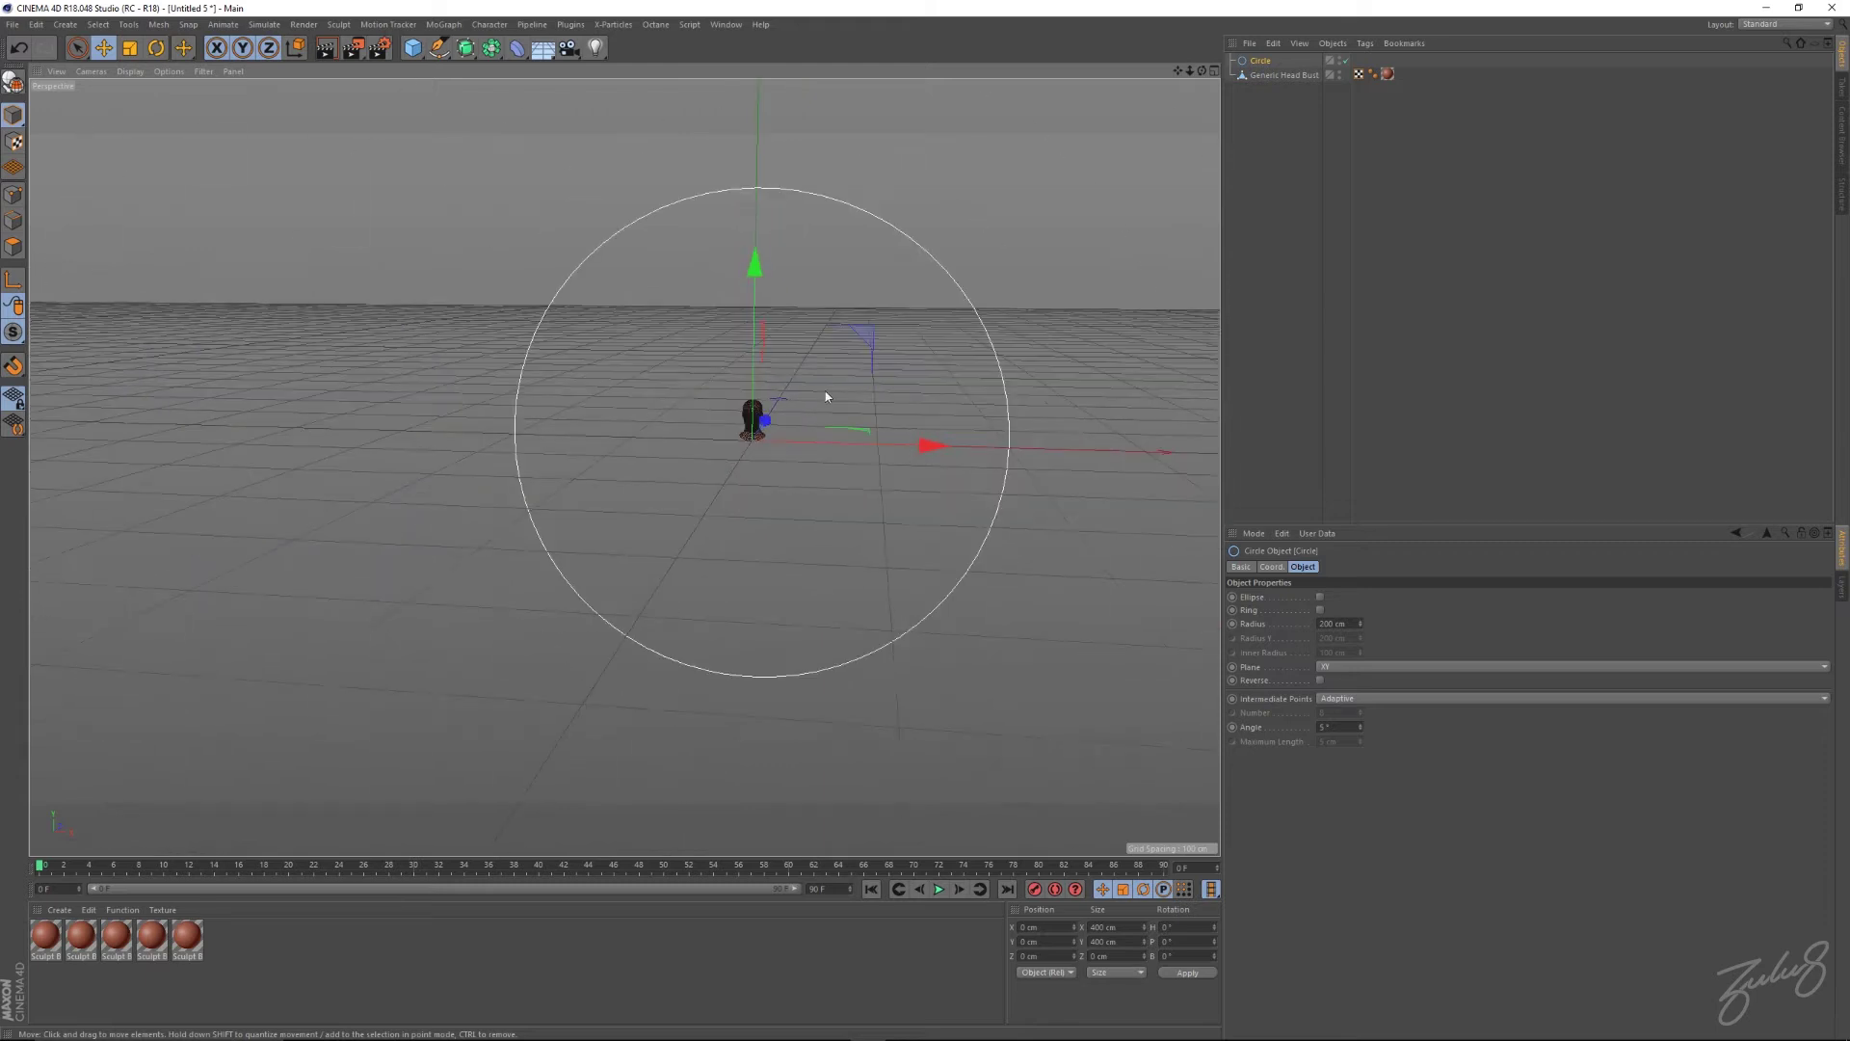
key("r")
key("F5")
middle_click(889, 624)
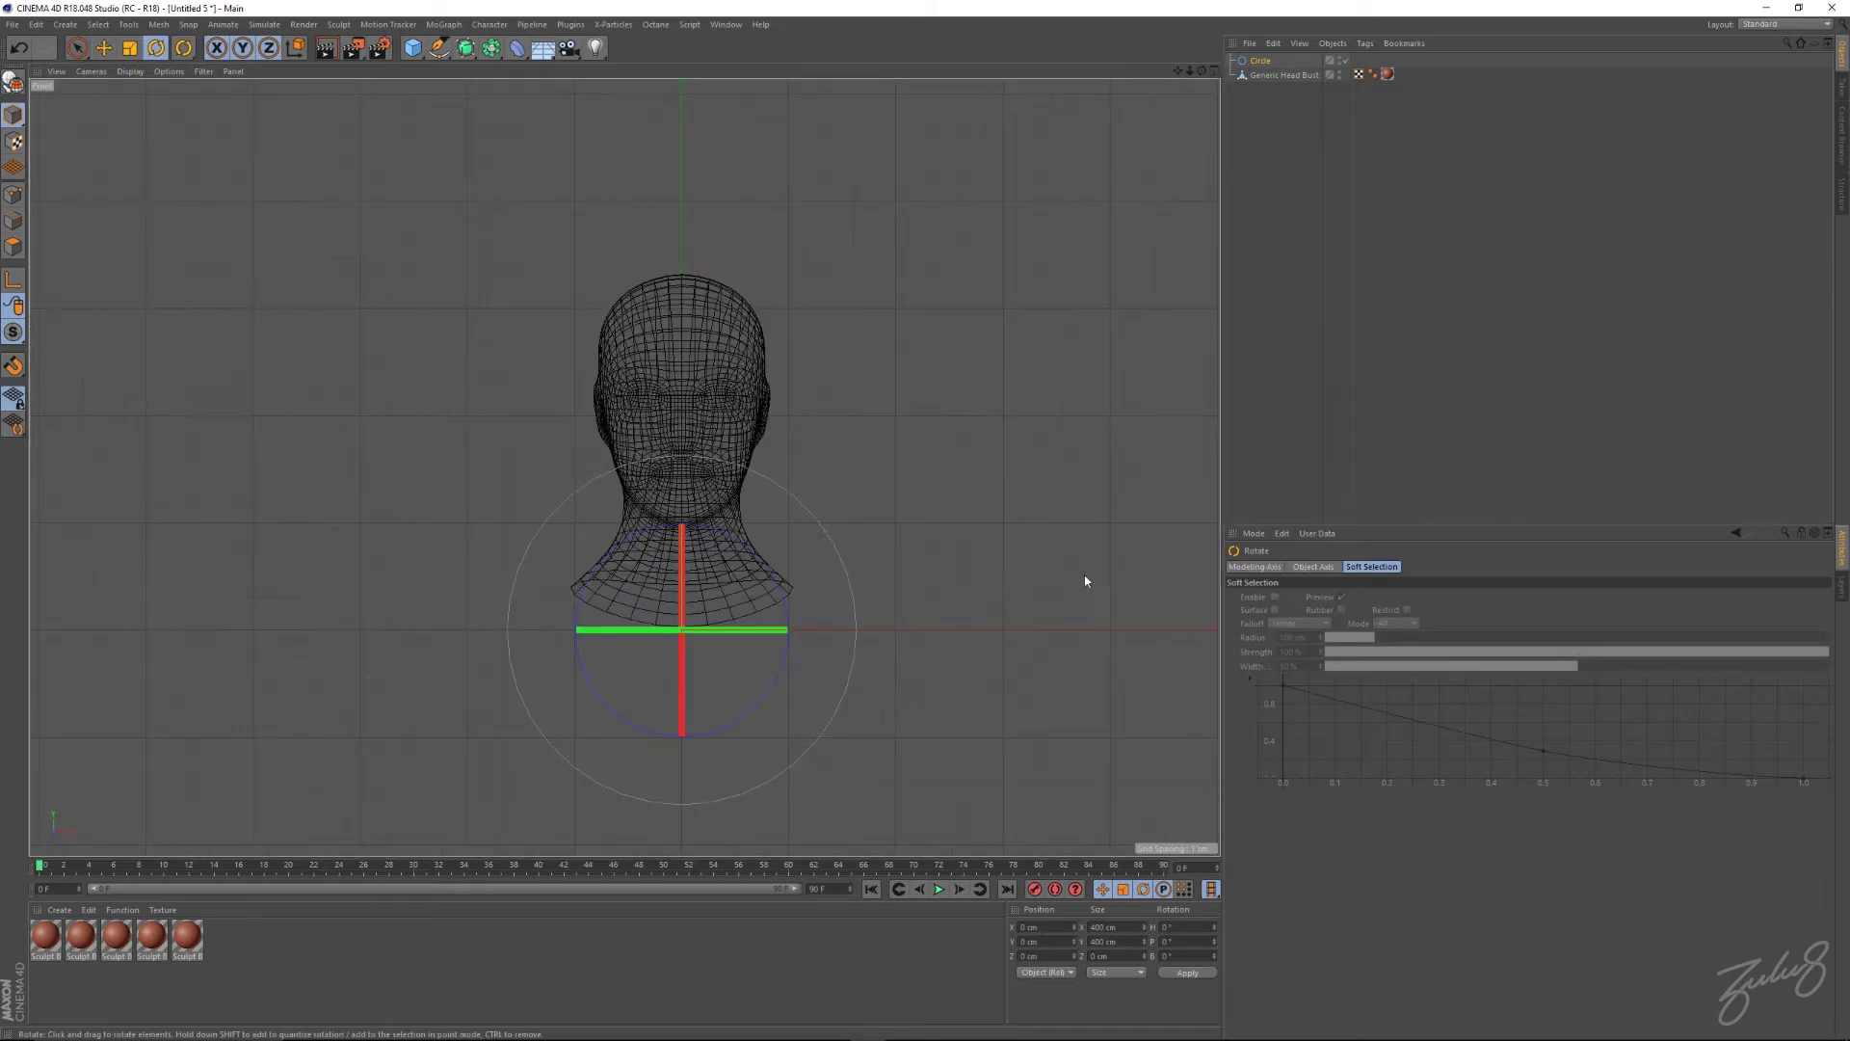
Scale the circle spline down to about 81.6 cm across.
right_click_drag(1027, 561, 716, 543, "alt")
scroll(717, 548, "down", 2)
key("t")
left_click_drag(1025, 280, 732, 519)
key("e")
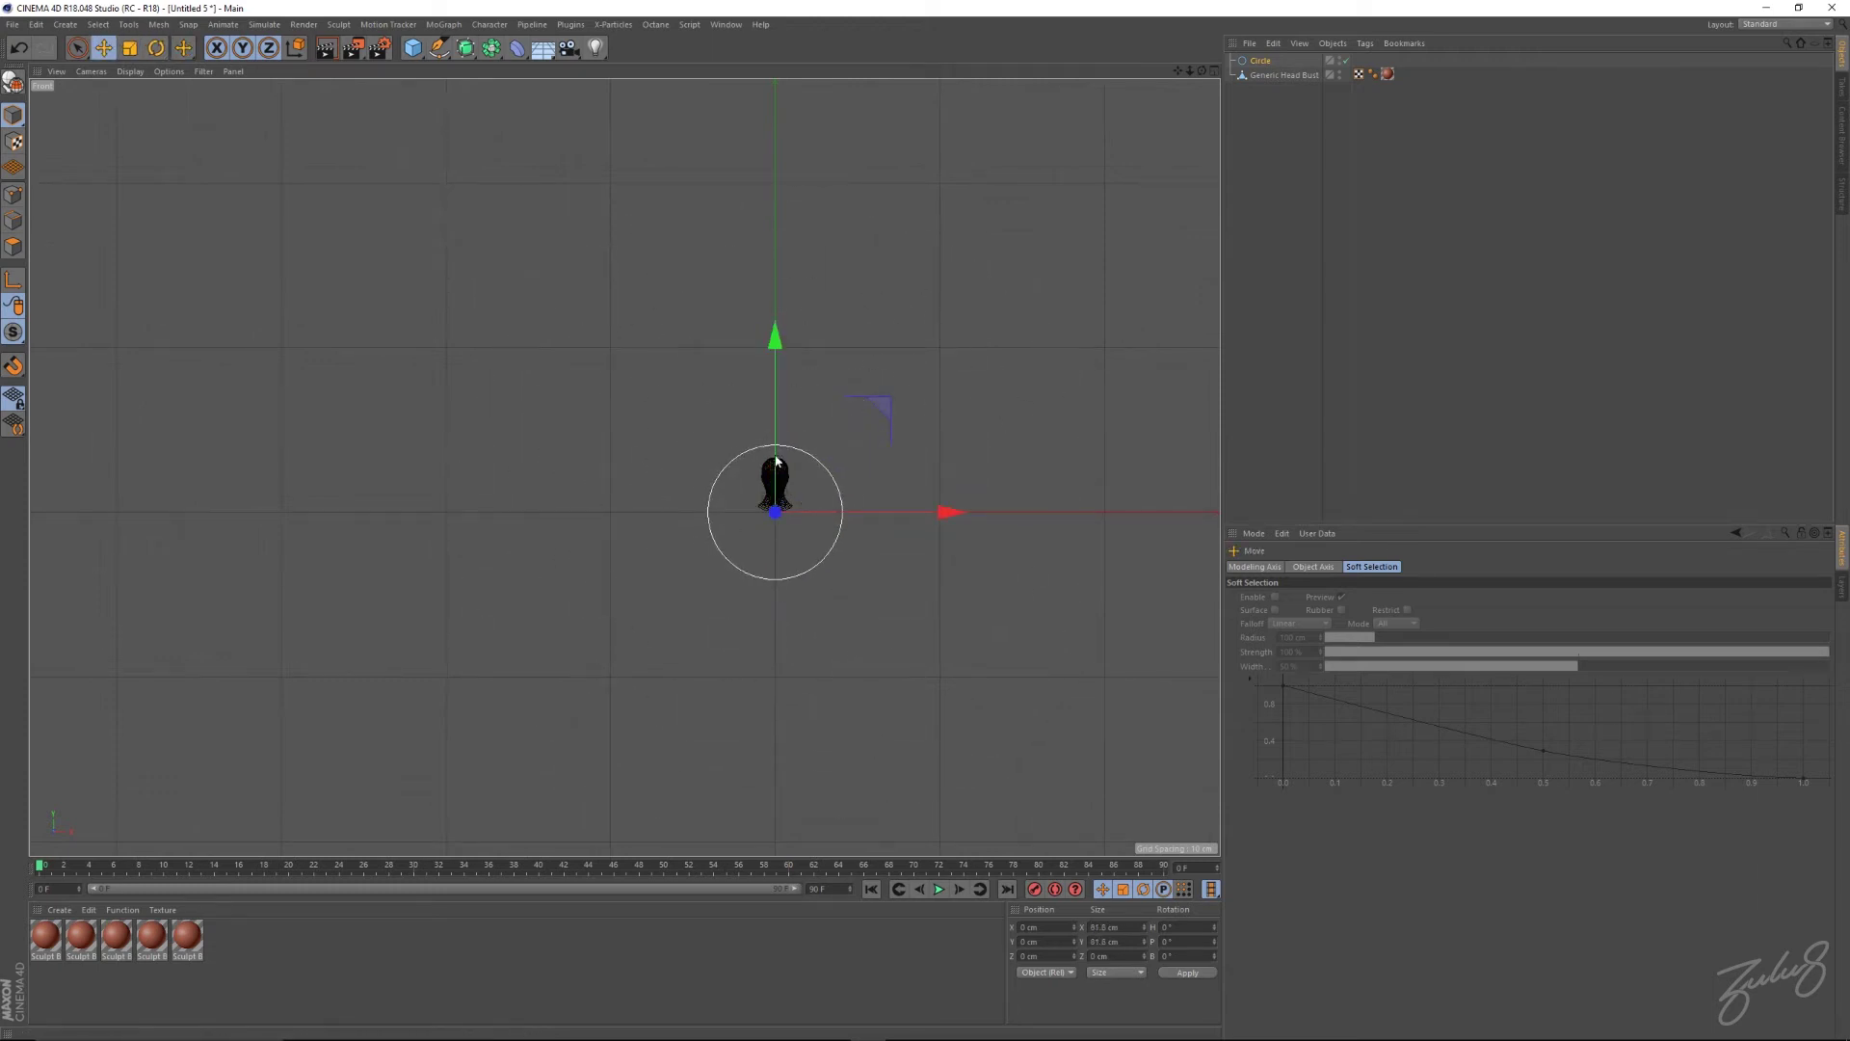
Raise the circle to the middle of the head, at a Y position of about 18.9 cm.
scroll(779, 459, "up", 5)
left_click_drag(624, 293, 625, 142)
middle_click_drag(723, 300, 773, 396, "alt")
scroll(780, 401, "down", 2)
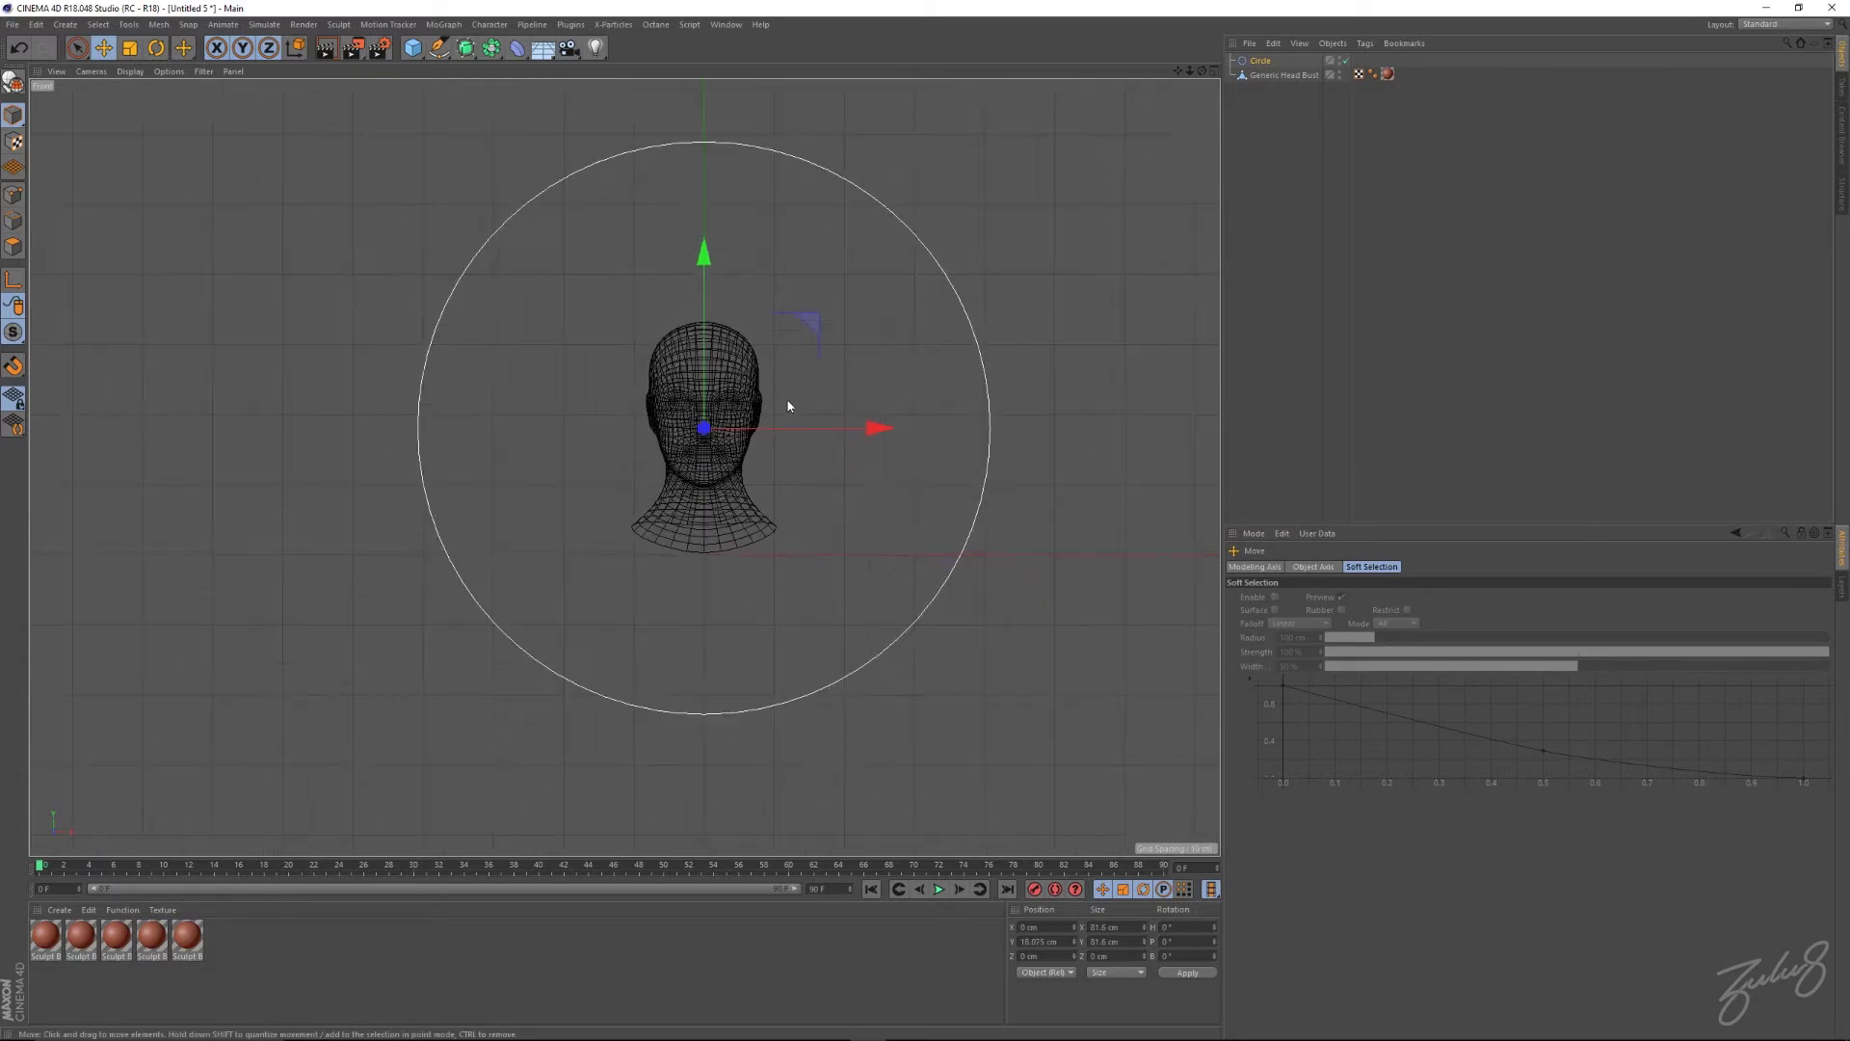
Shrink the circle to about 39 cm across and centre it around the bust at about Y 16.5 cm.
key("t")
left_click_drag(911, 269, 723, 430)
key("e")
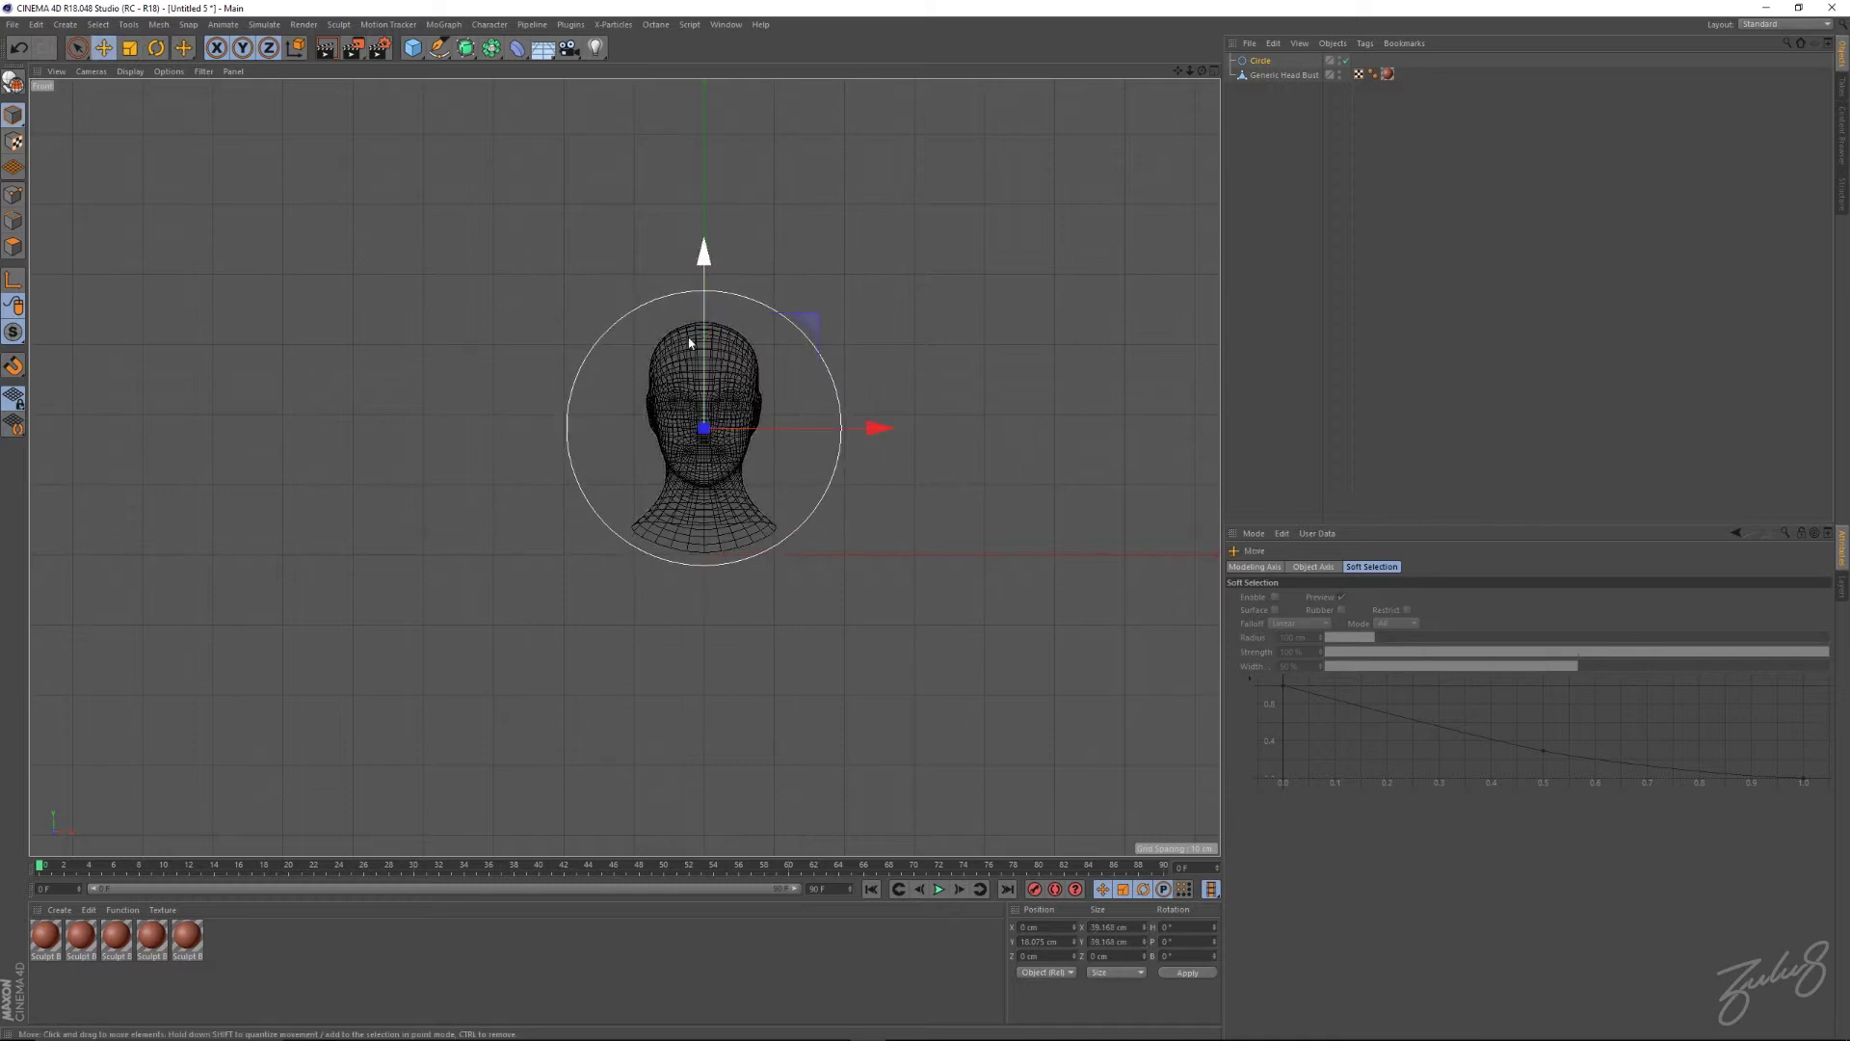
left_click_drag(702, 253, 703, 265)
left_click_drag(876, 439, 886, 443)
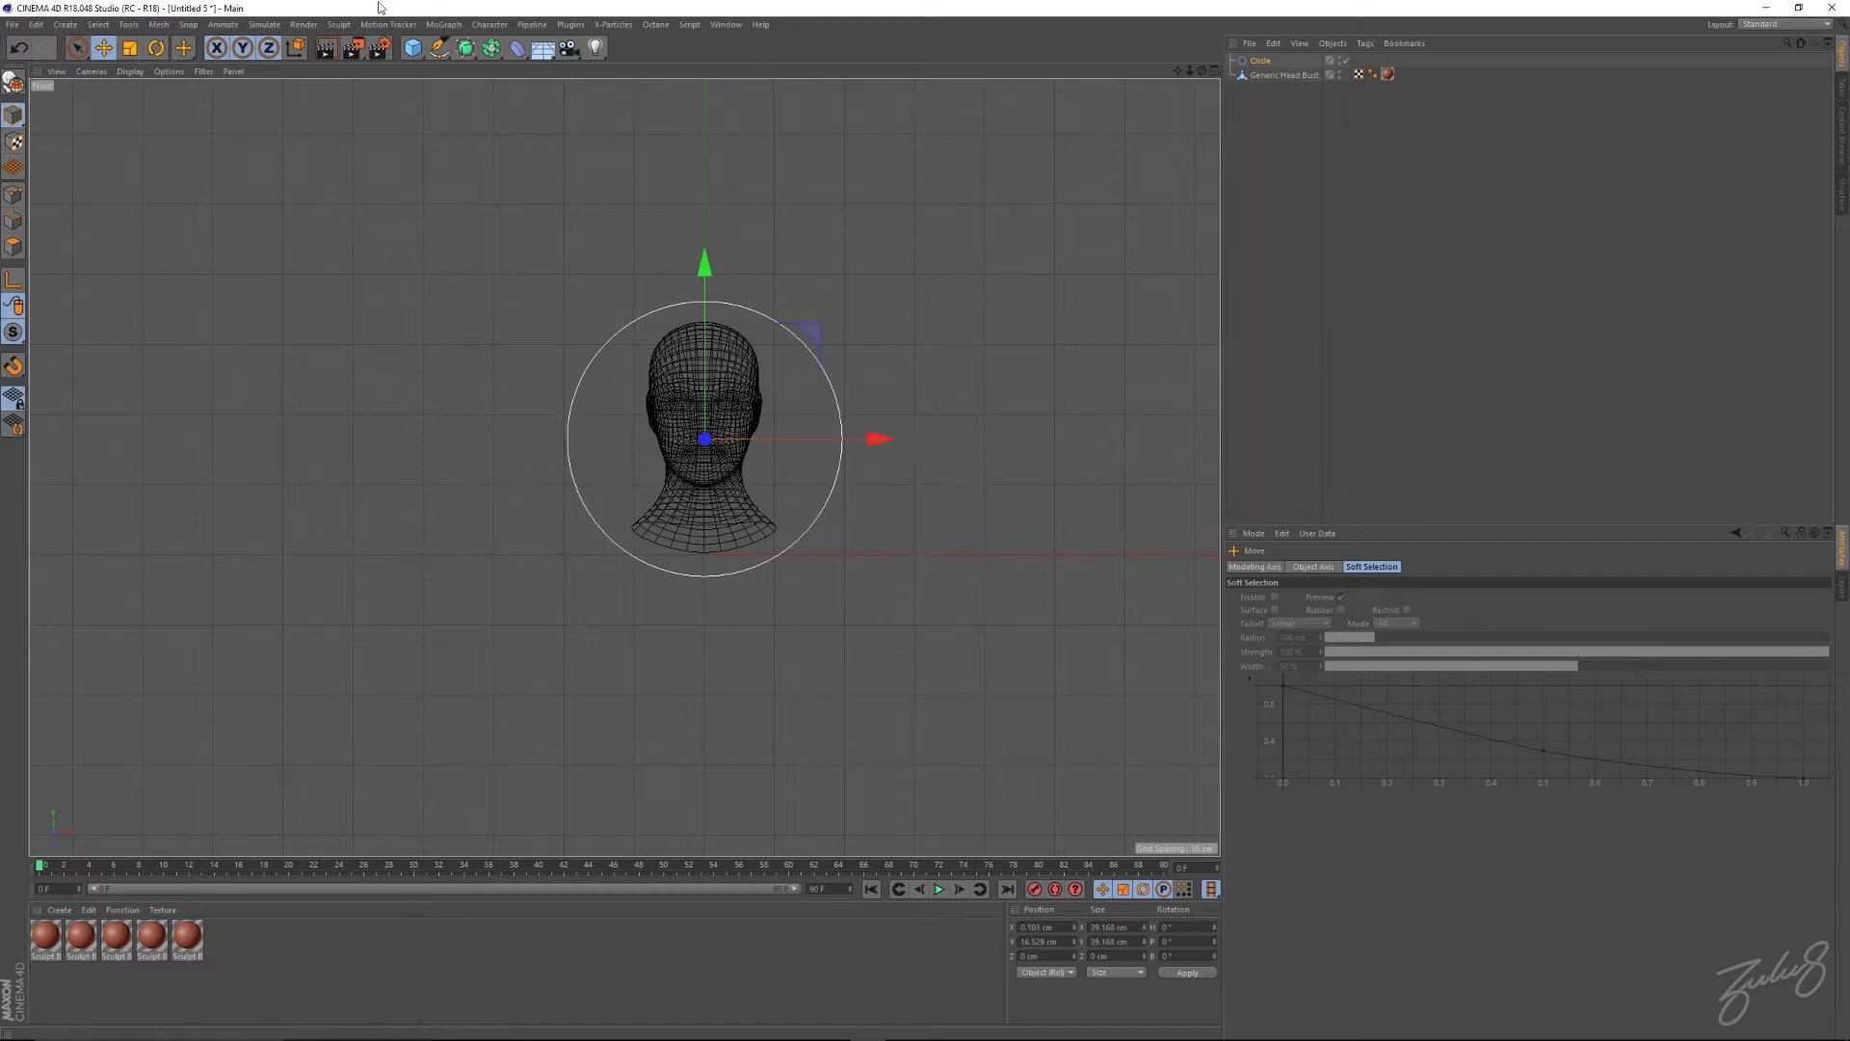
Put the circle into a MoGraph Cloner and set the per-step Y offset to 0 cm.
left_click(441, 27)
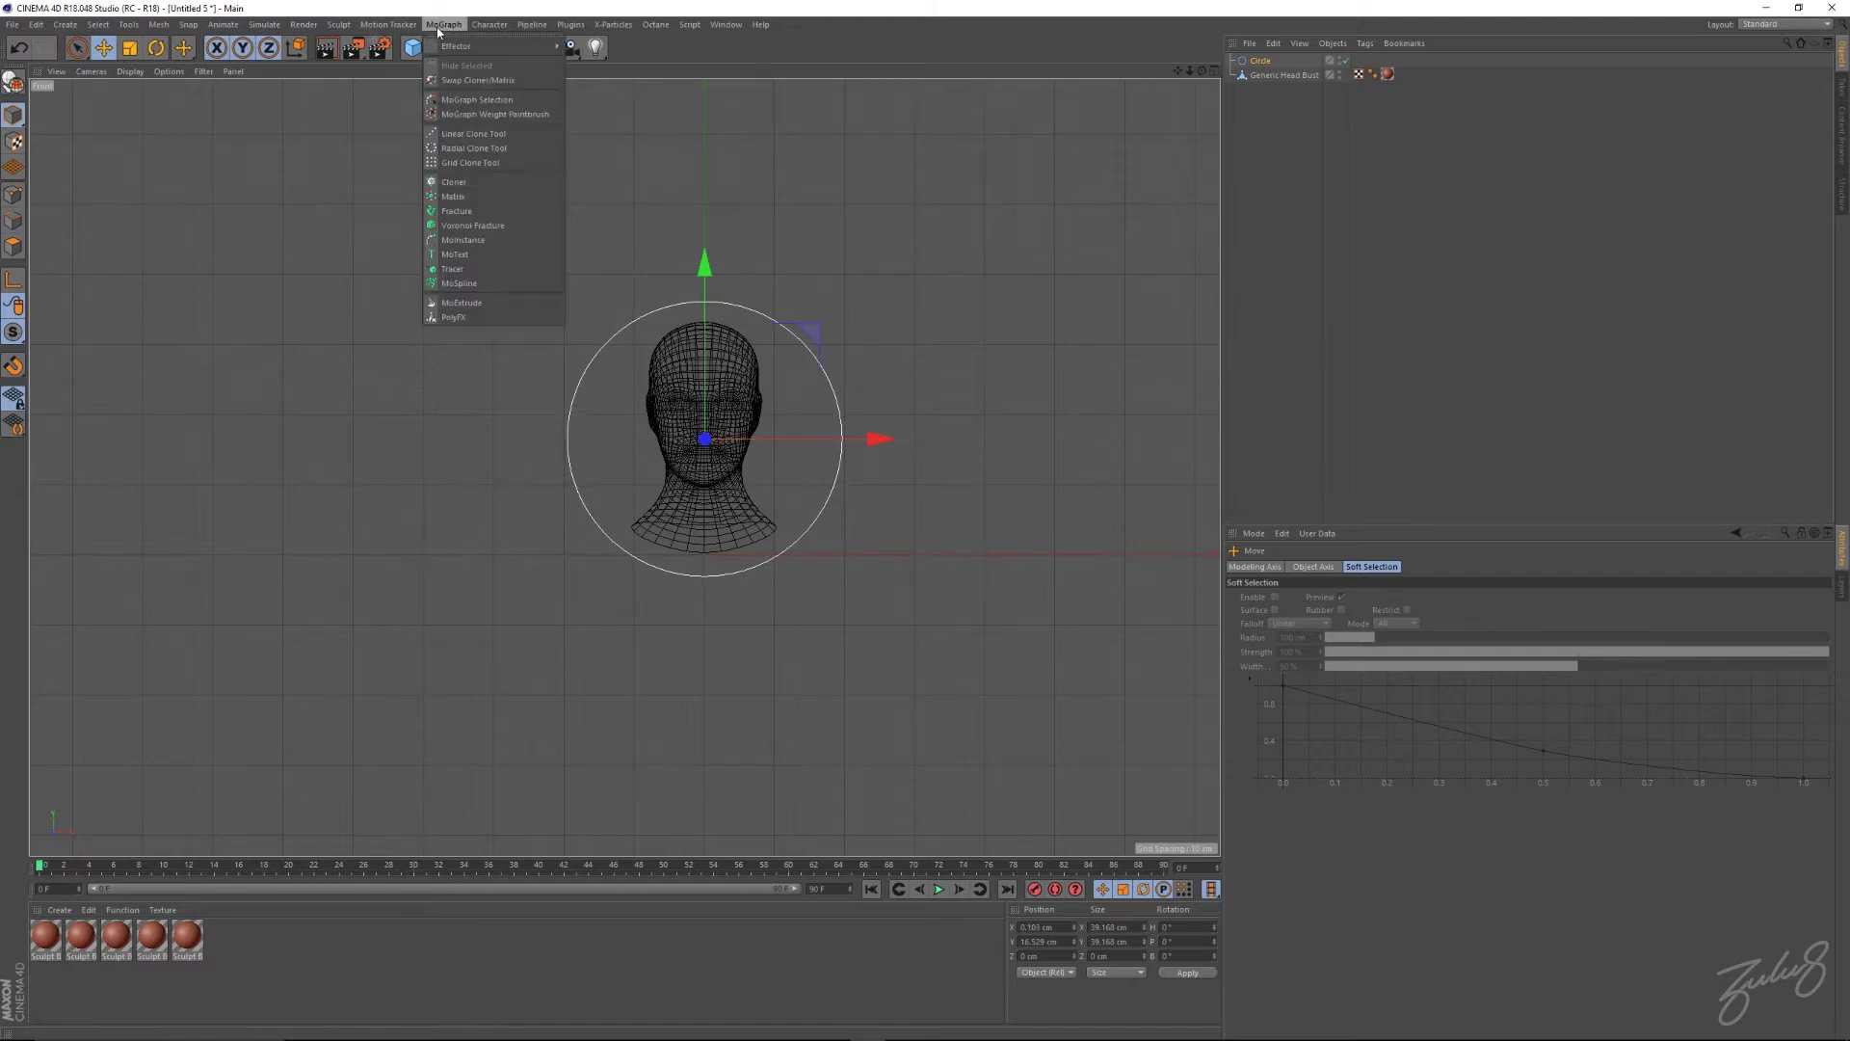
left_click(463, 183, "alt")
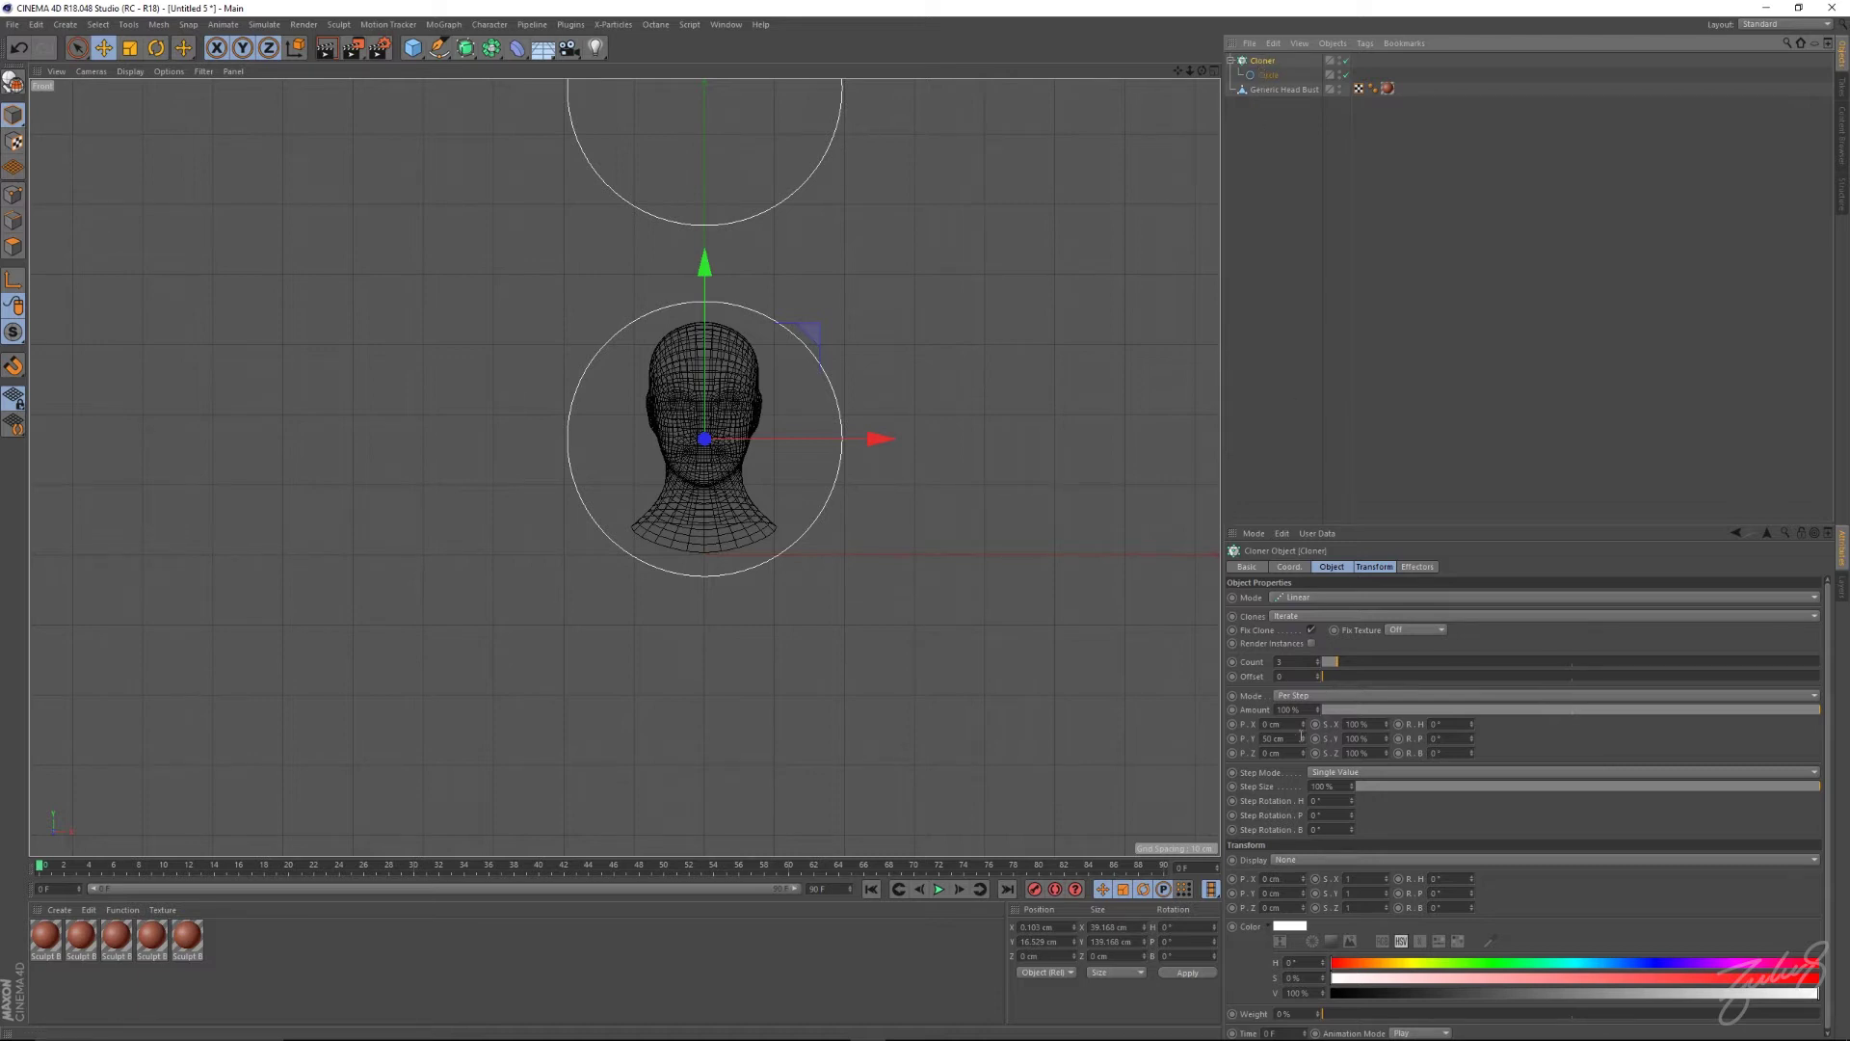
left_click(1270, 739)
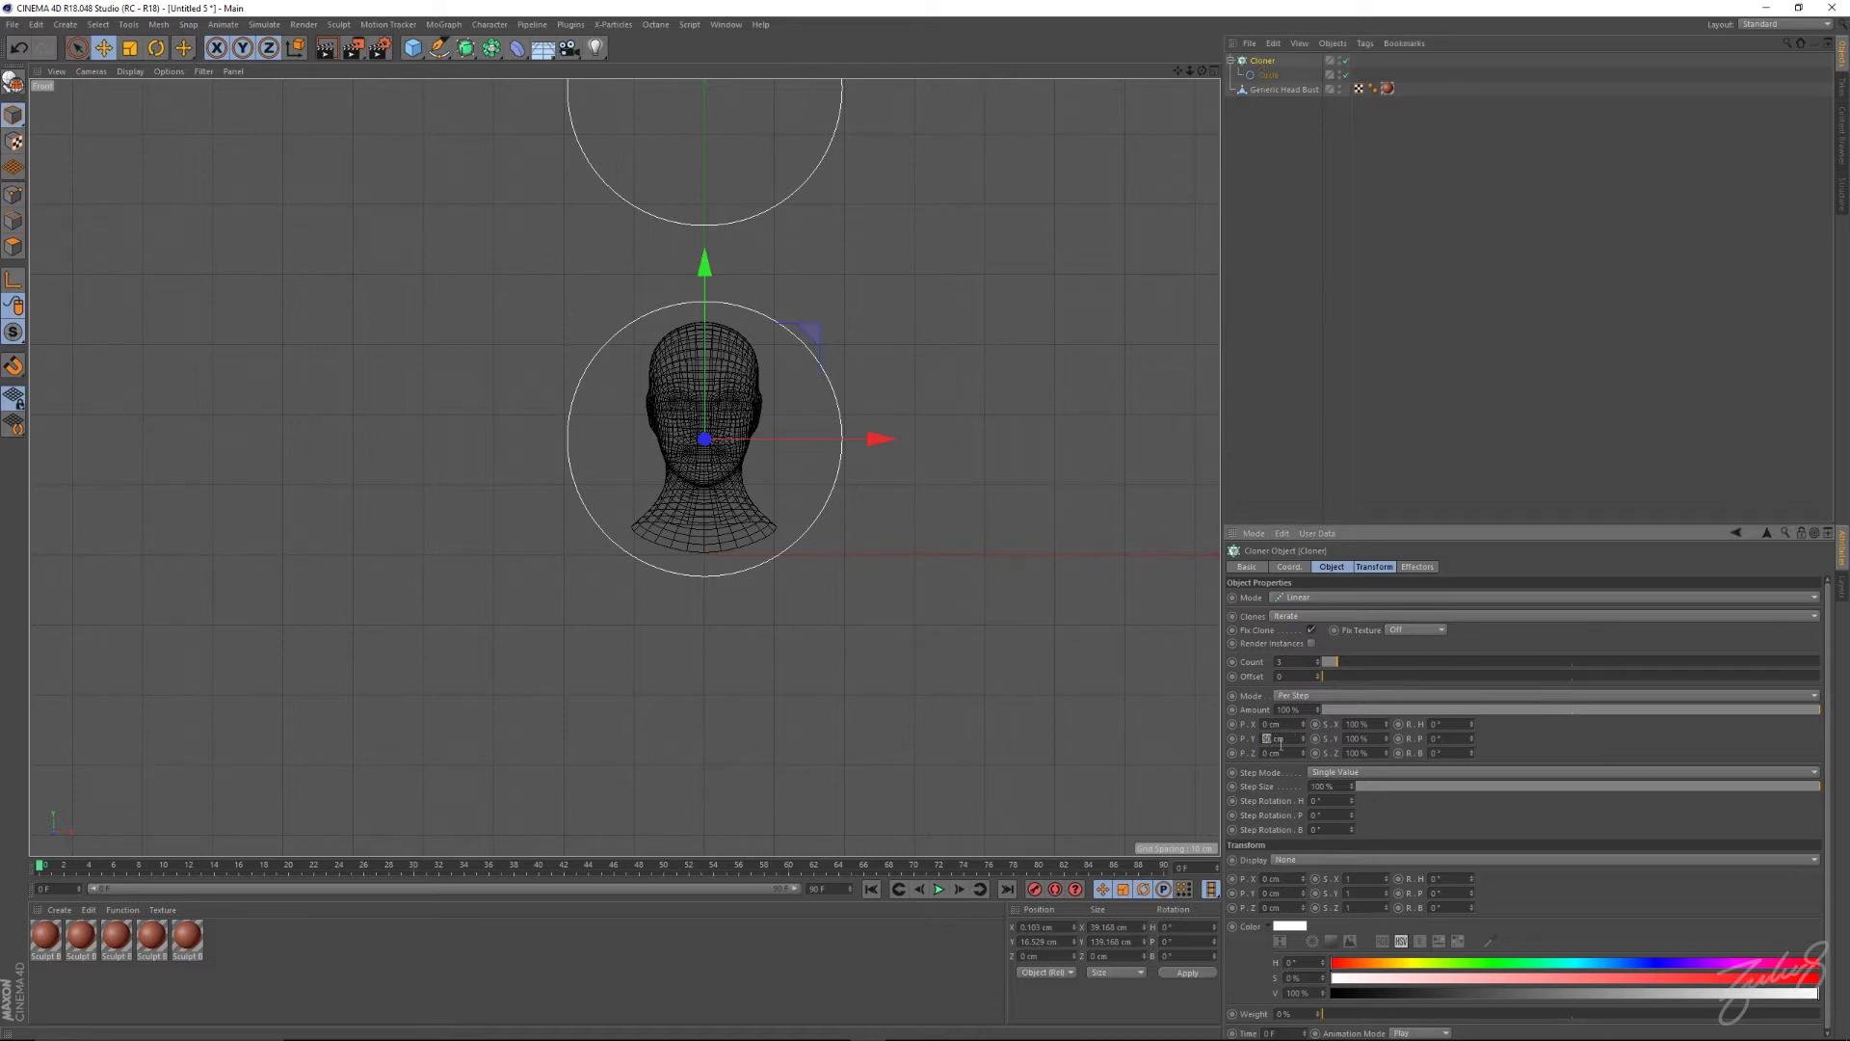
type("0")
key("Return")
Set the cloner's per-step scale to 96% on X, Y and Z and its count to 30 for concentric circles.
left_click(1358, 724)
type("90")
key("Tab")
type("96")
key("Tab")
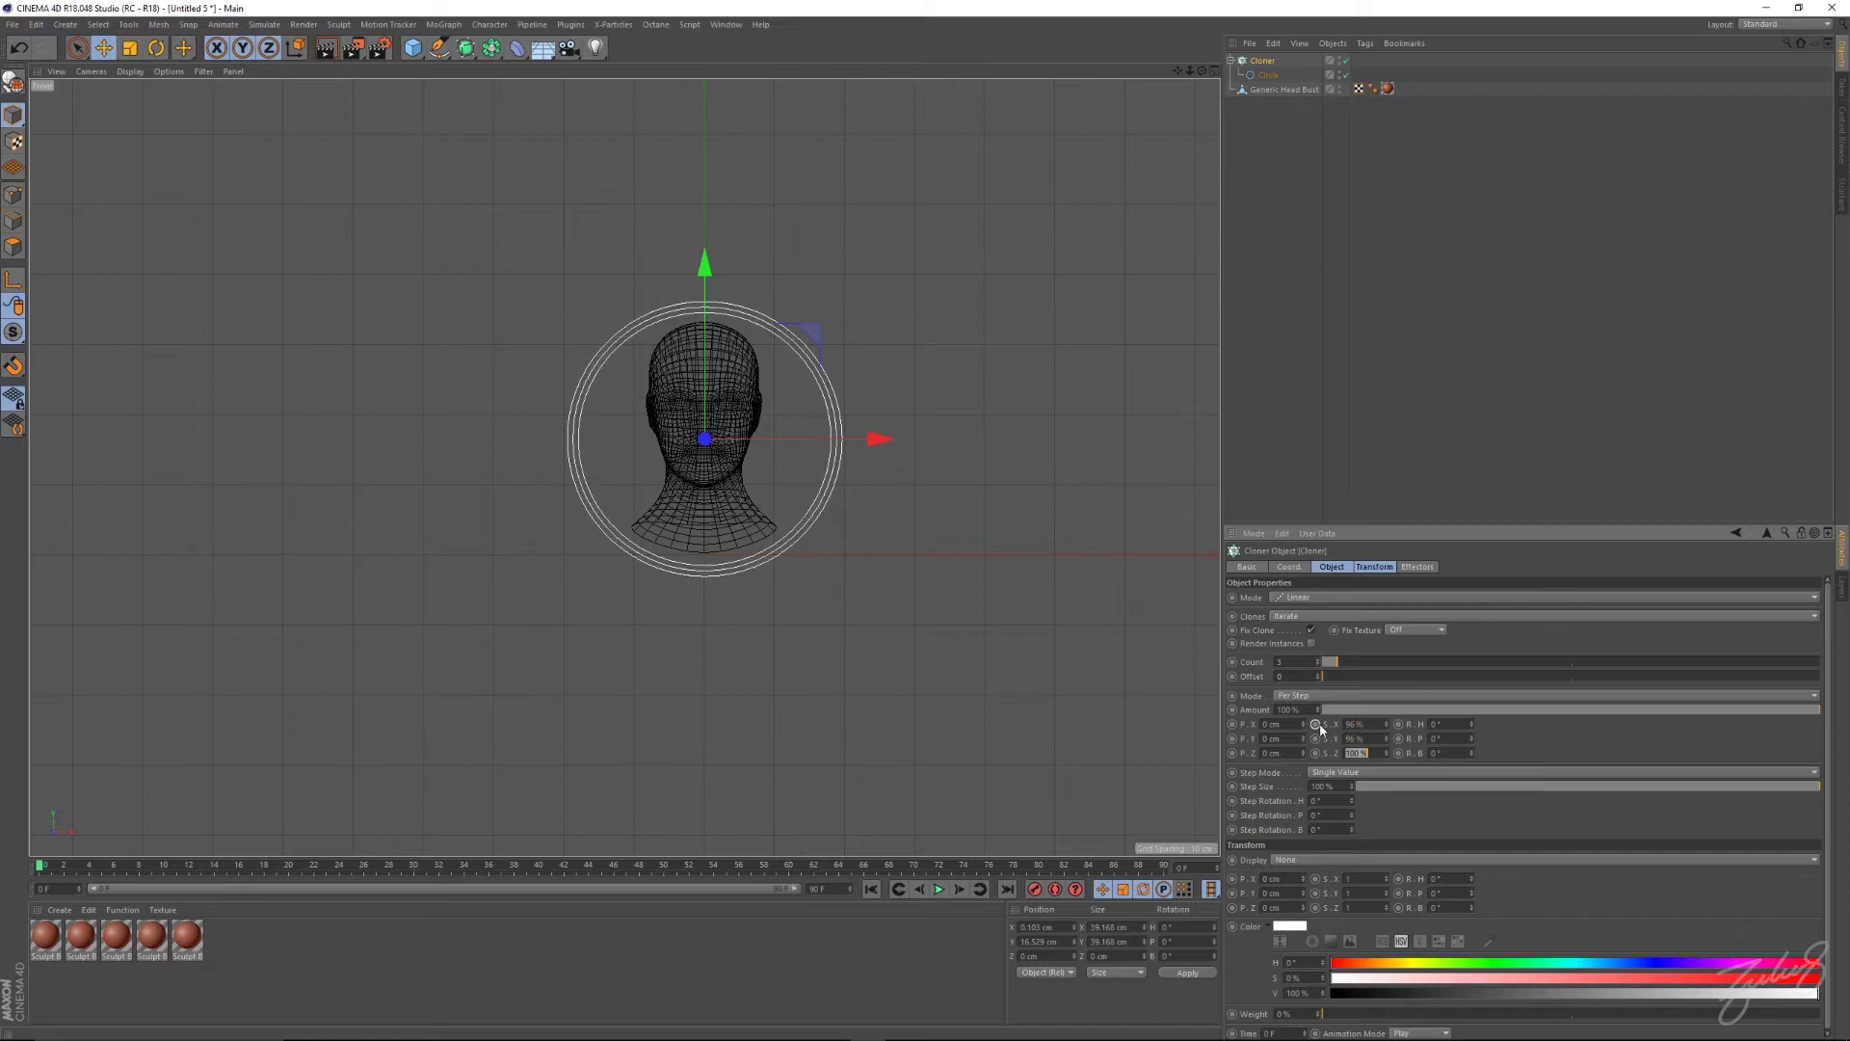
type("96")
key("Tab")
left_click_drag(1339, 661, 1470, 665)
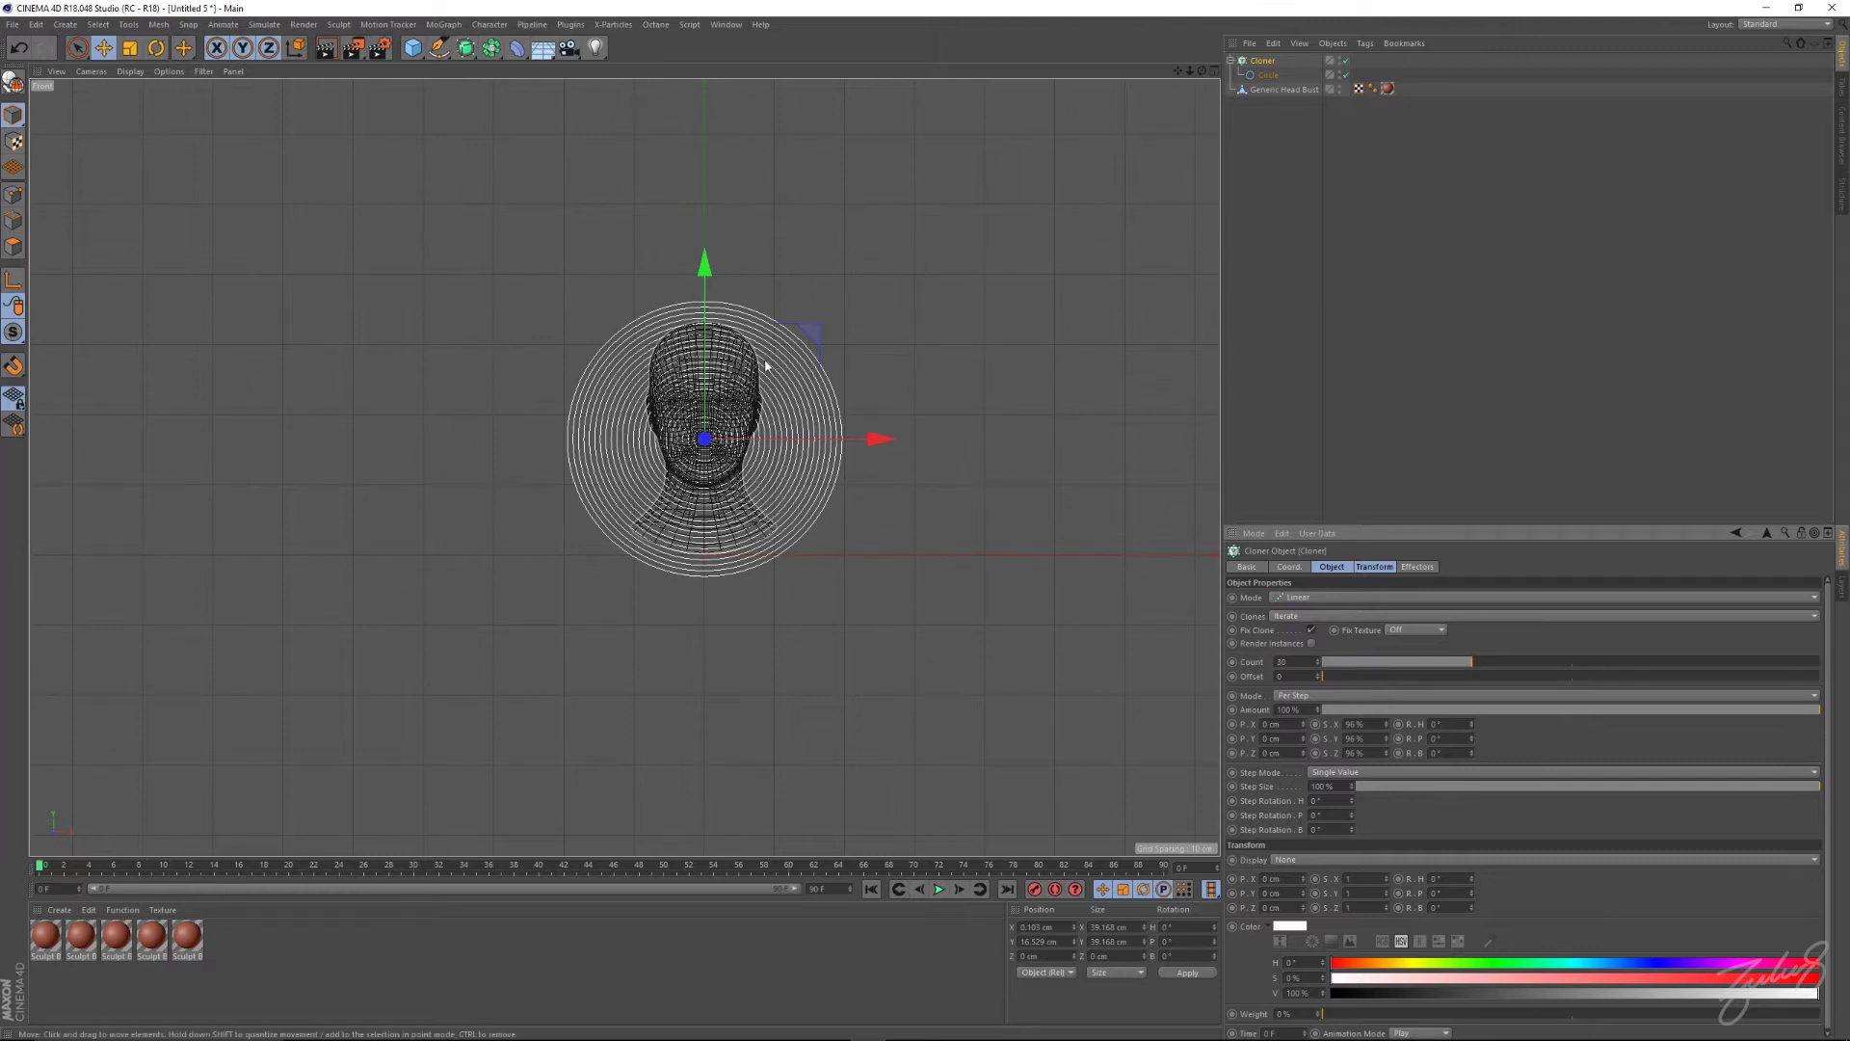
Scale the cloned circles down to about 35 cm across so they fit closely around the bust.
key("r")
key("t")
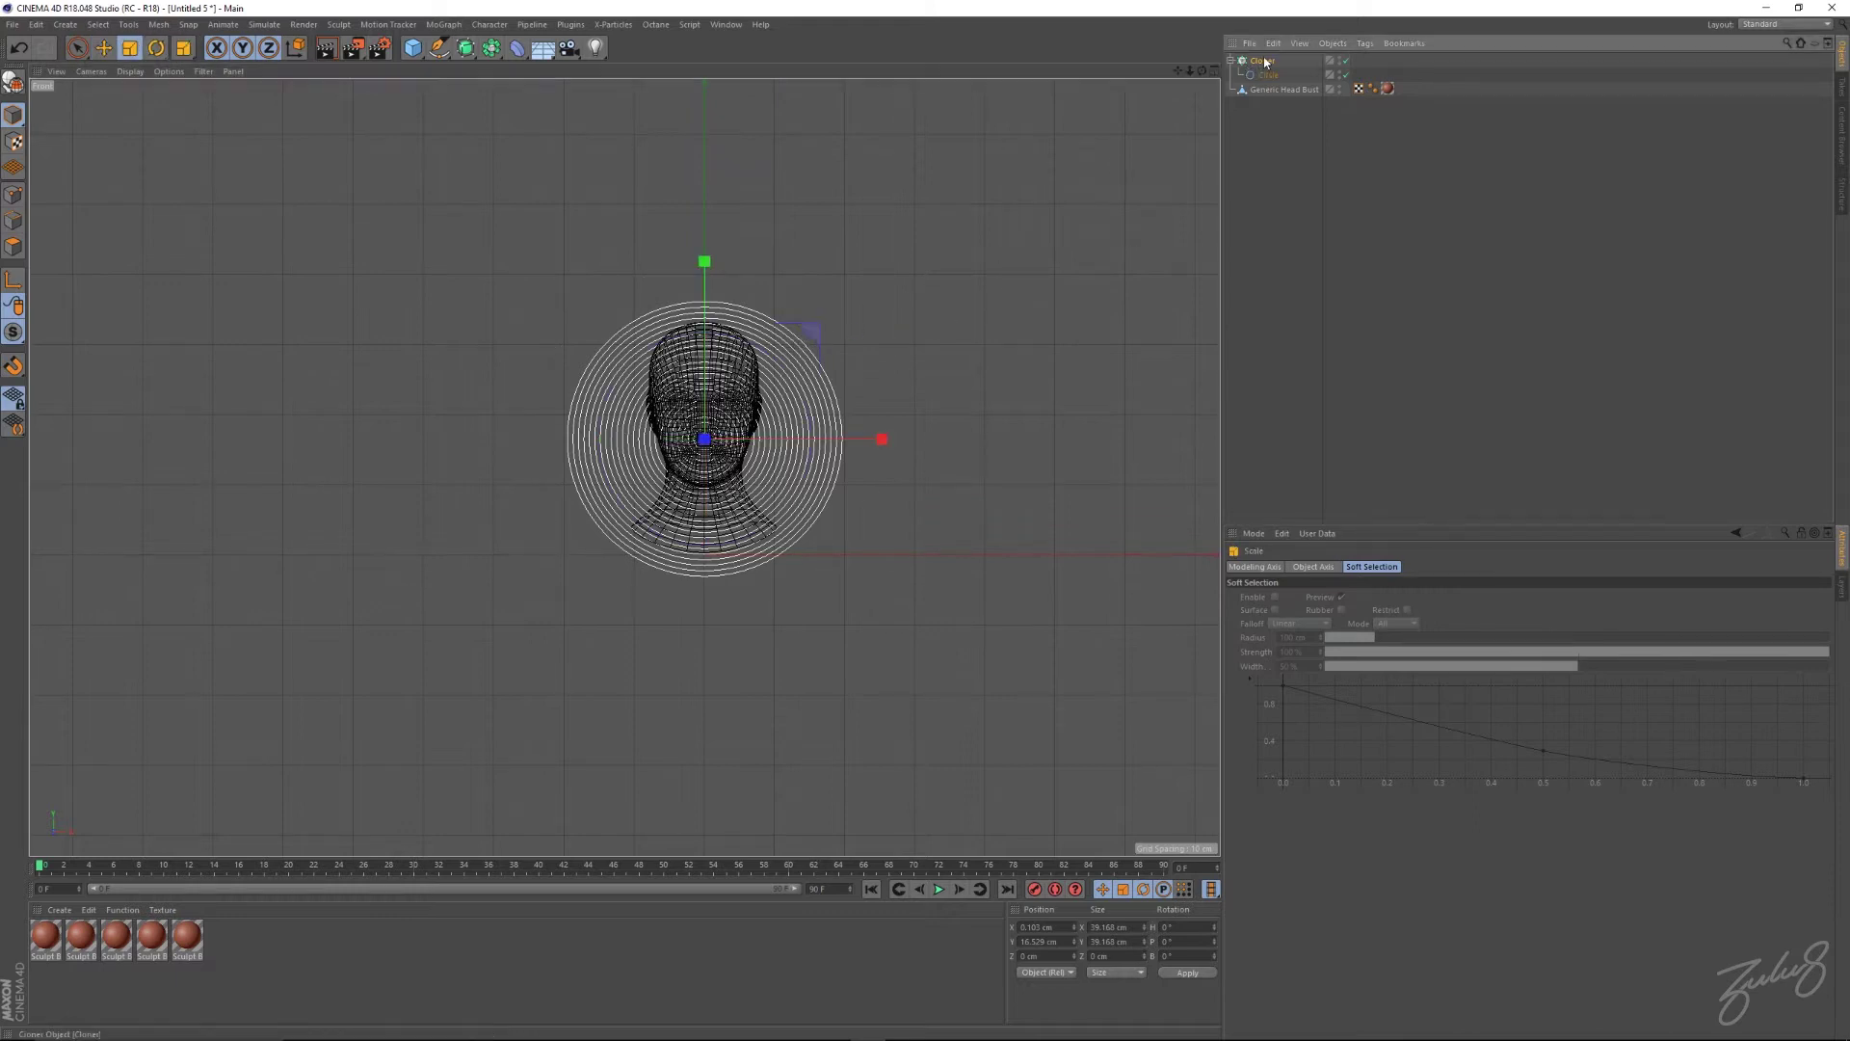
left_click_drag(884, 310, 851, 346)
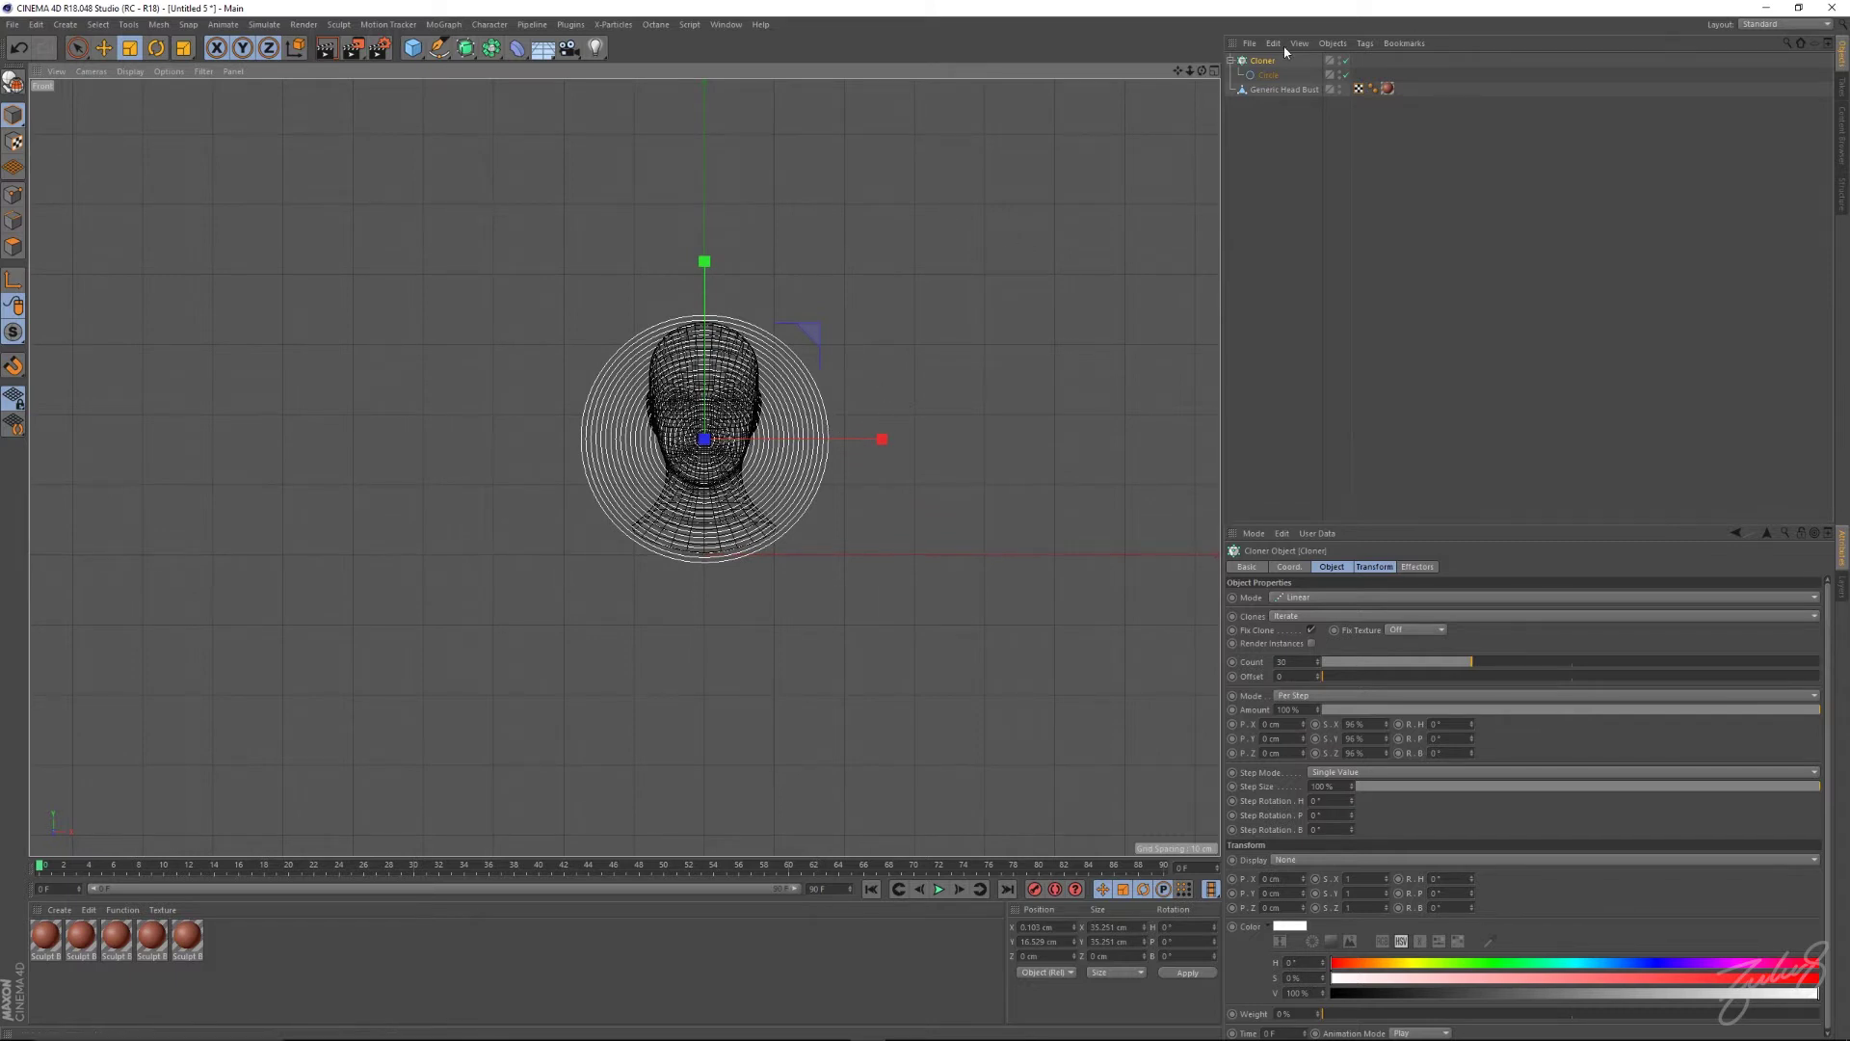
scroll(748, 414, "up", 4)
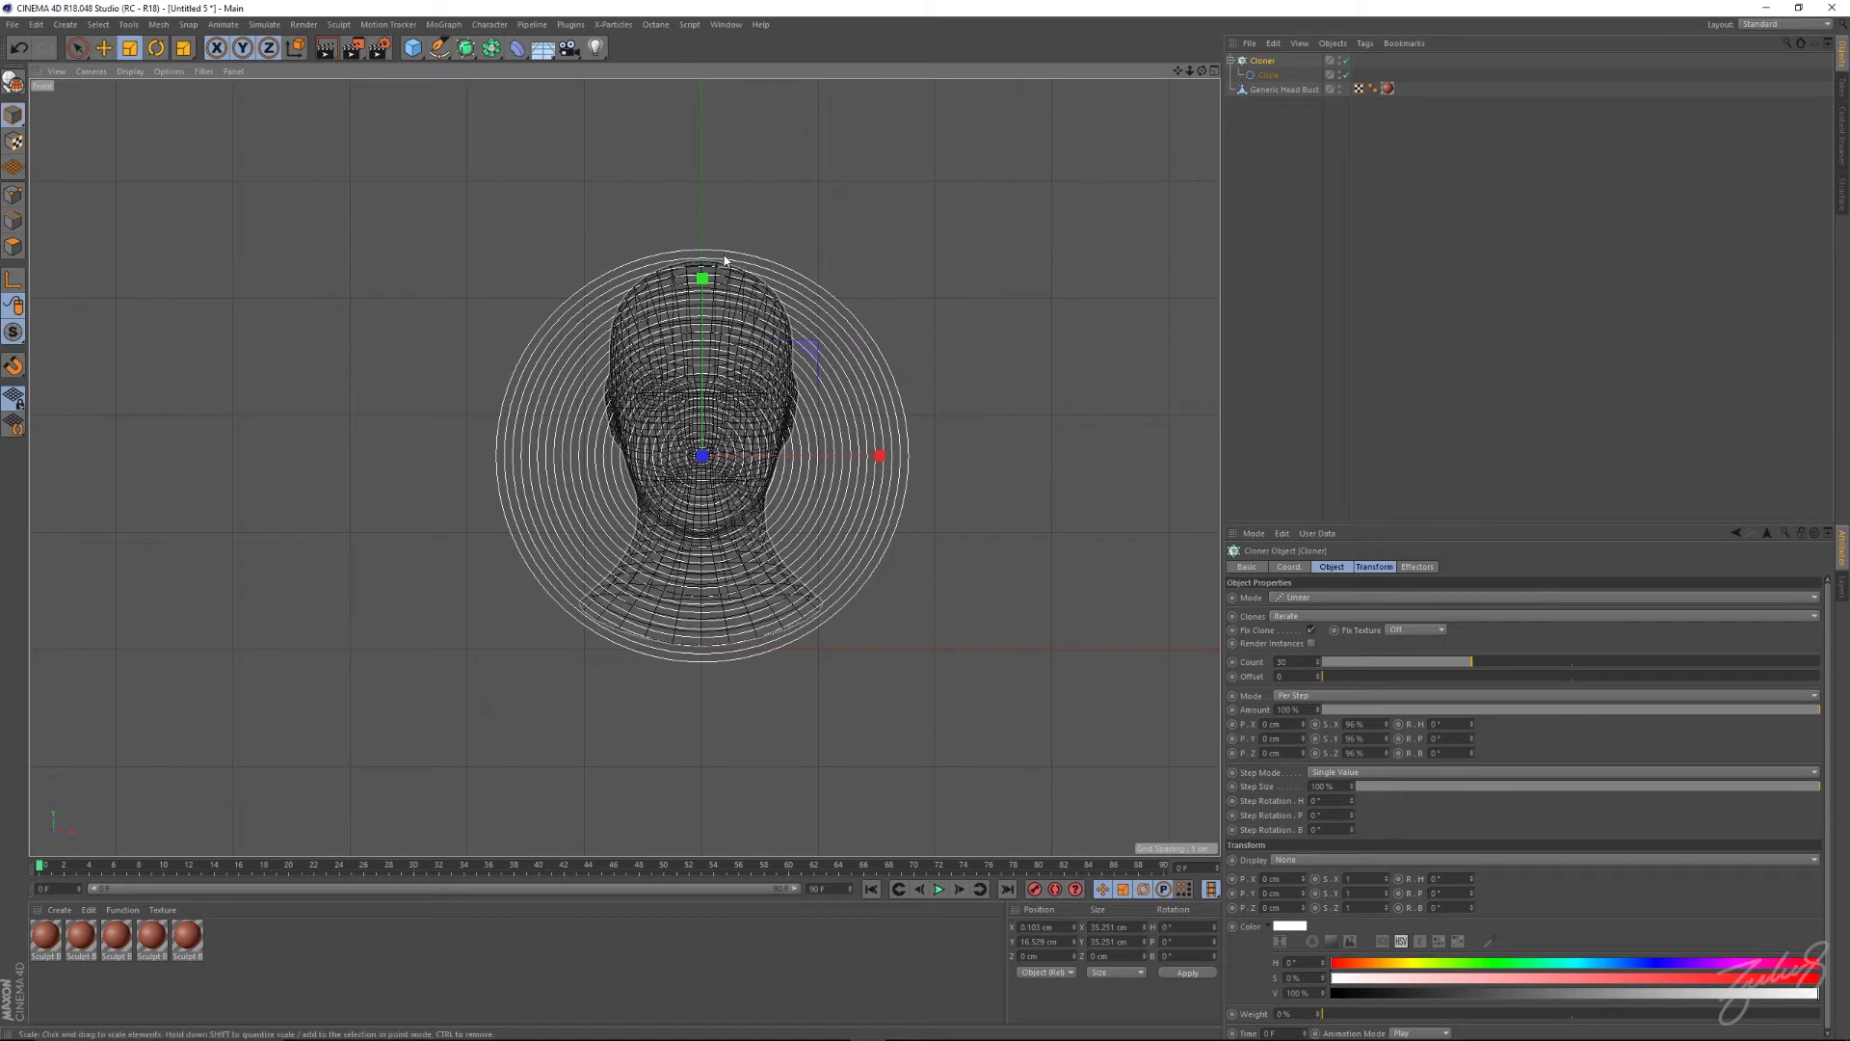
Make the cloner and its circle editable and merge all the circles into one spline with Connect Objects + Delete.
left_click(1260, 74, "shift")
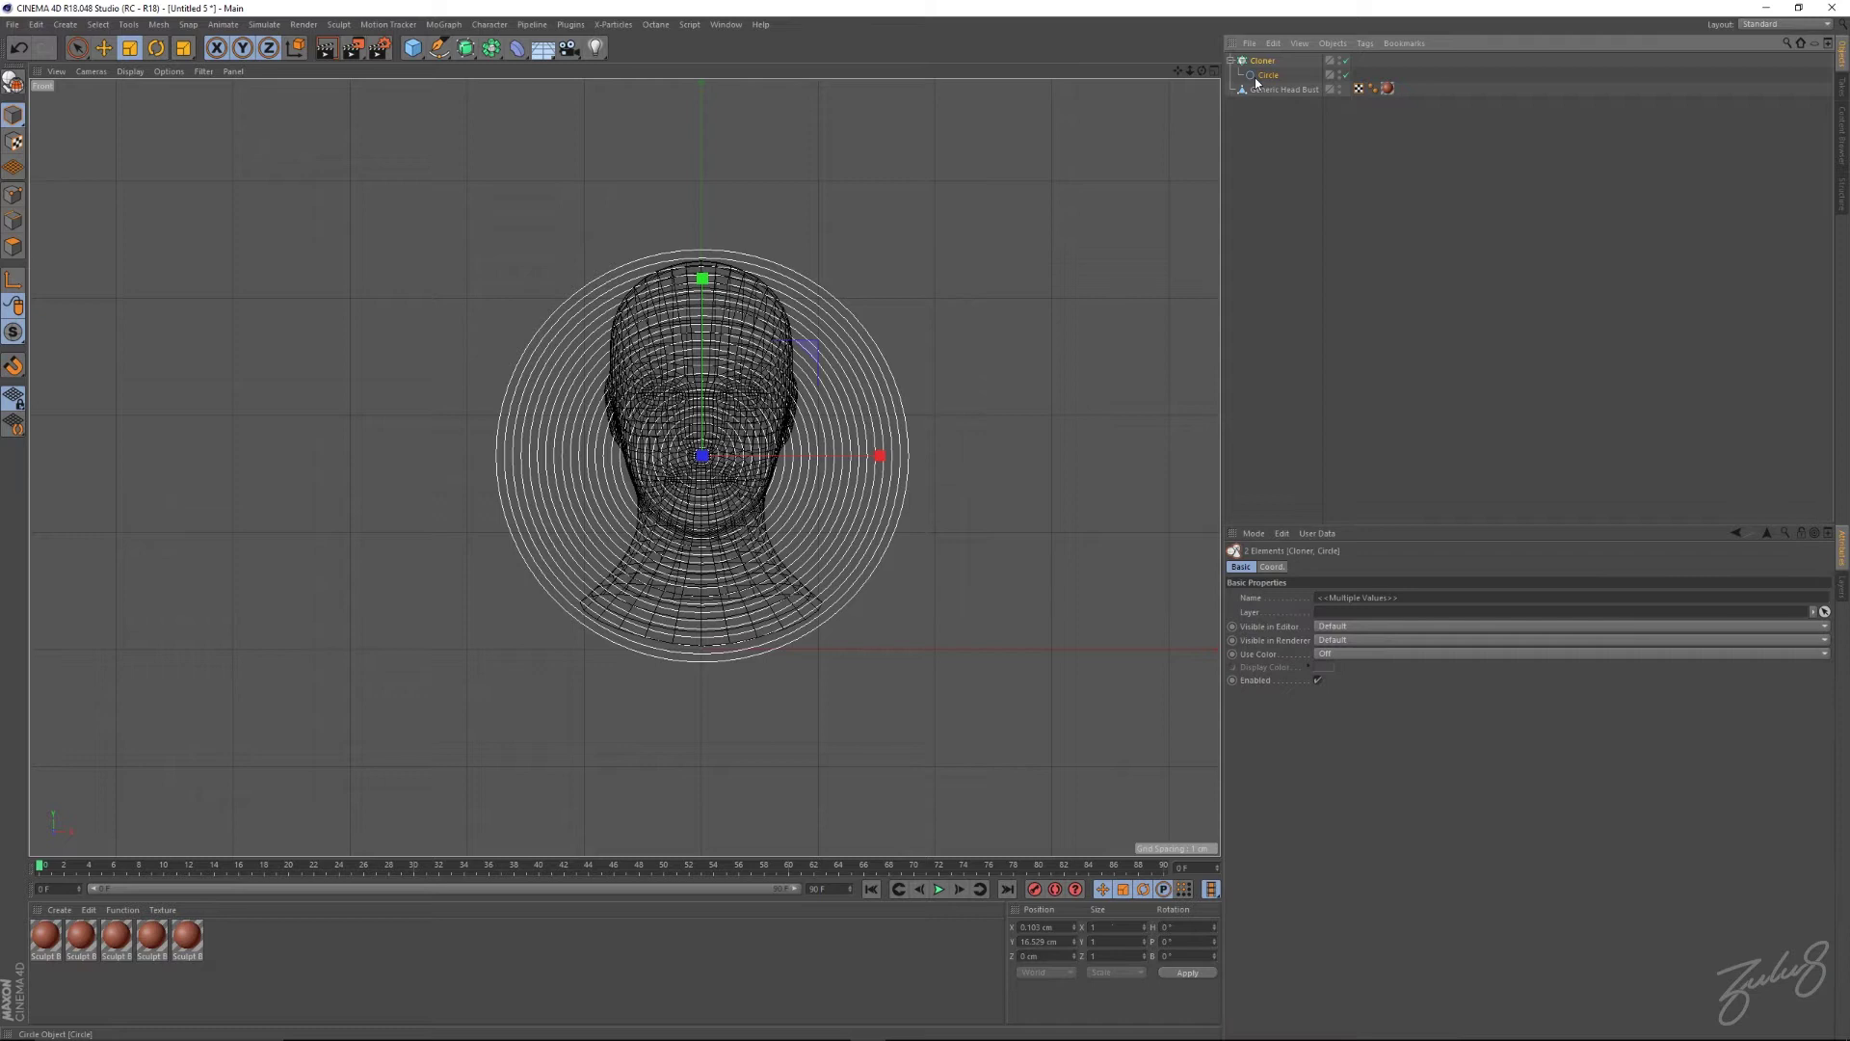
key("c")
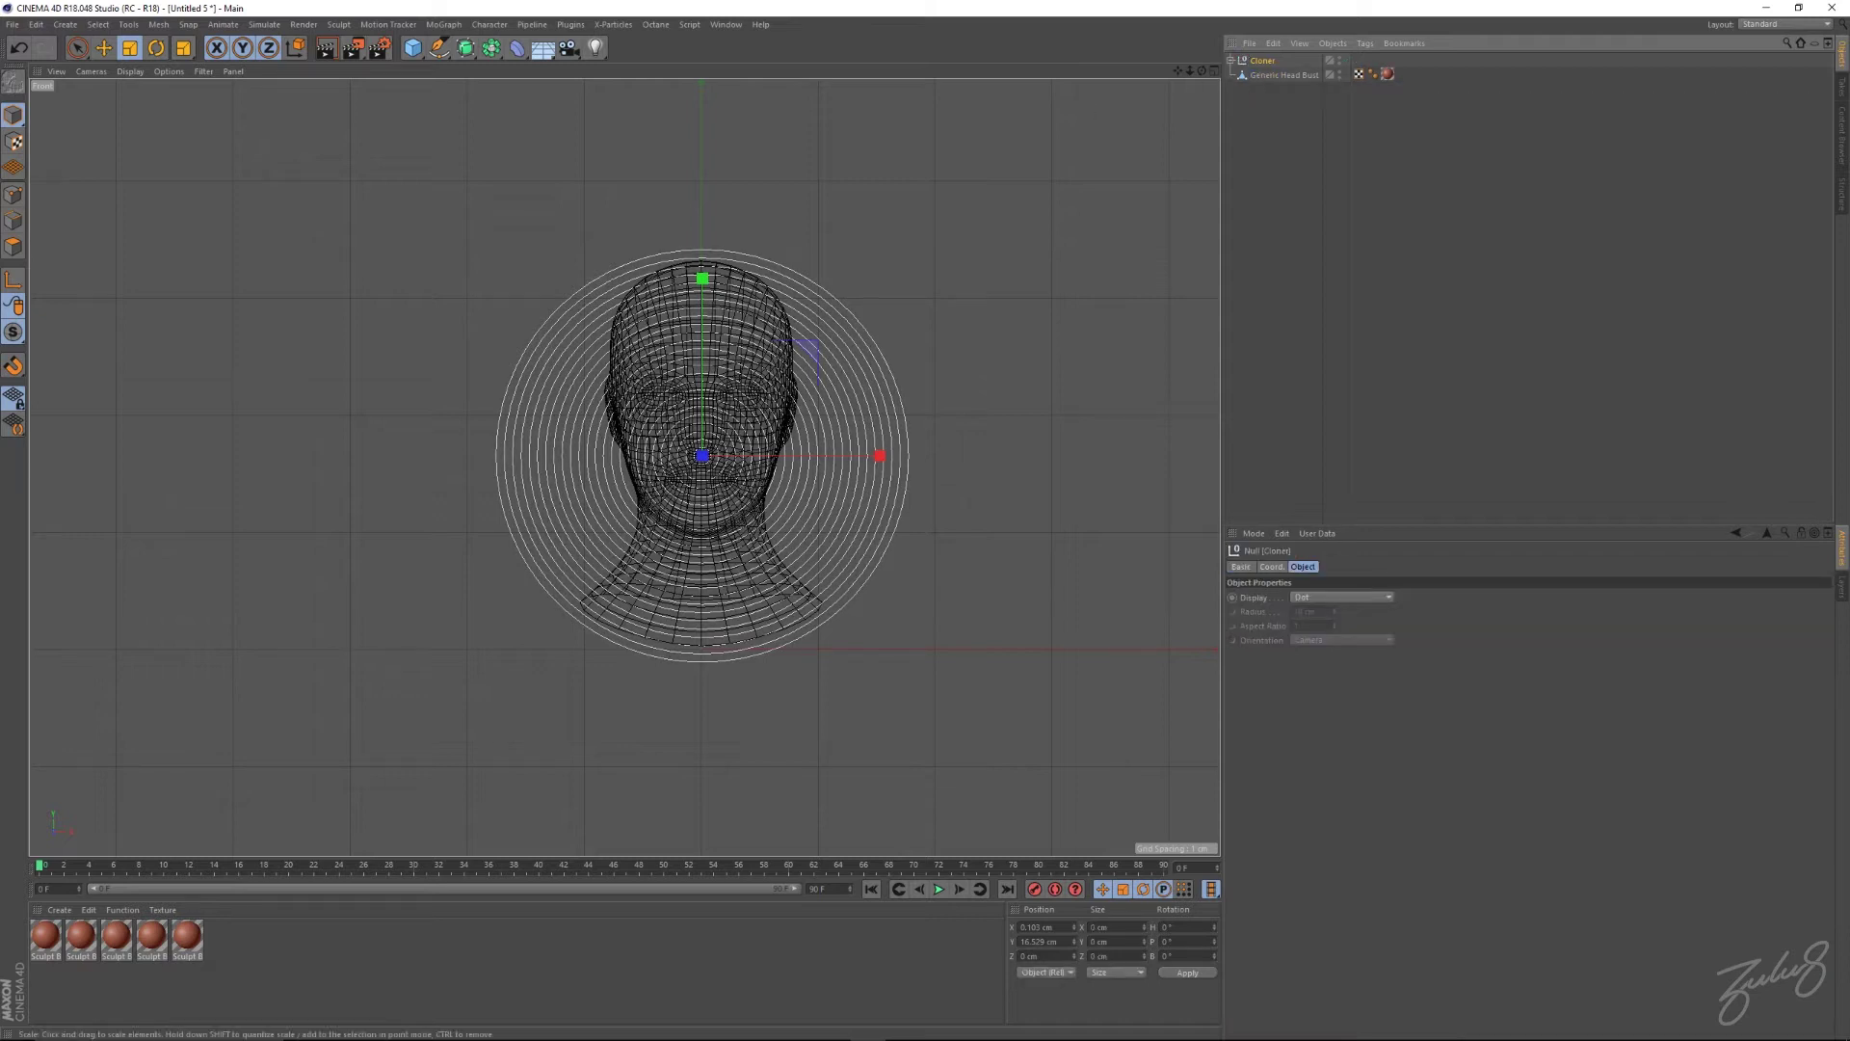
left_click(1231, 60)
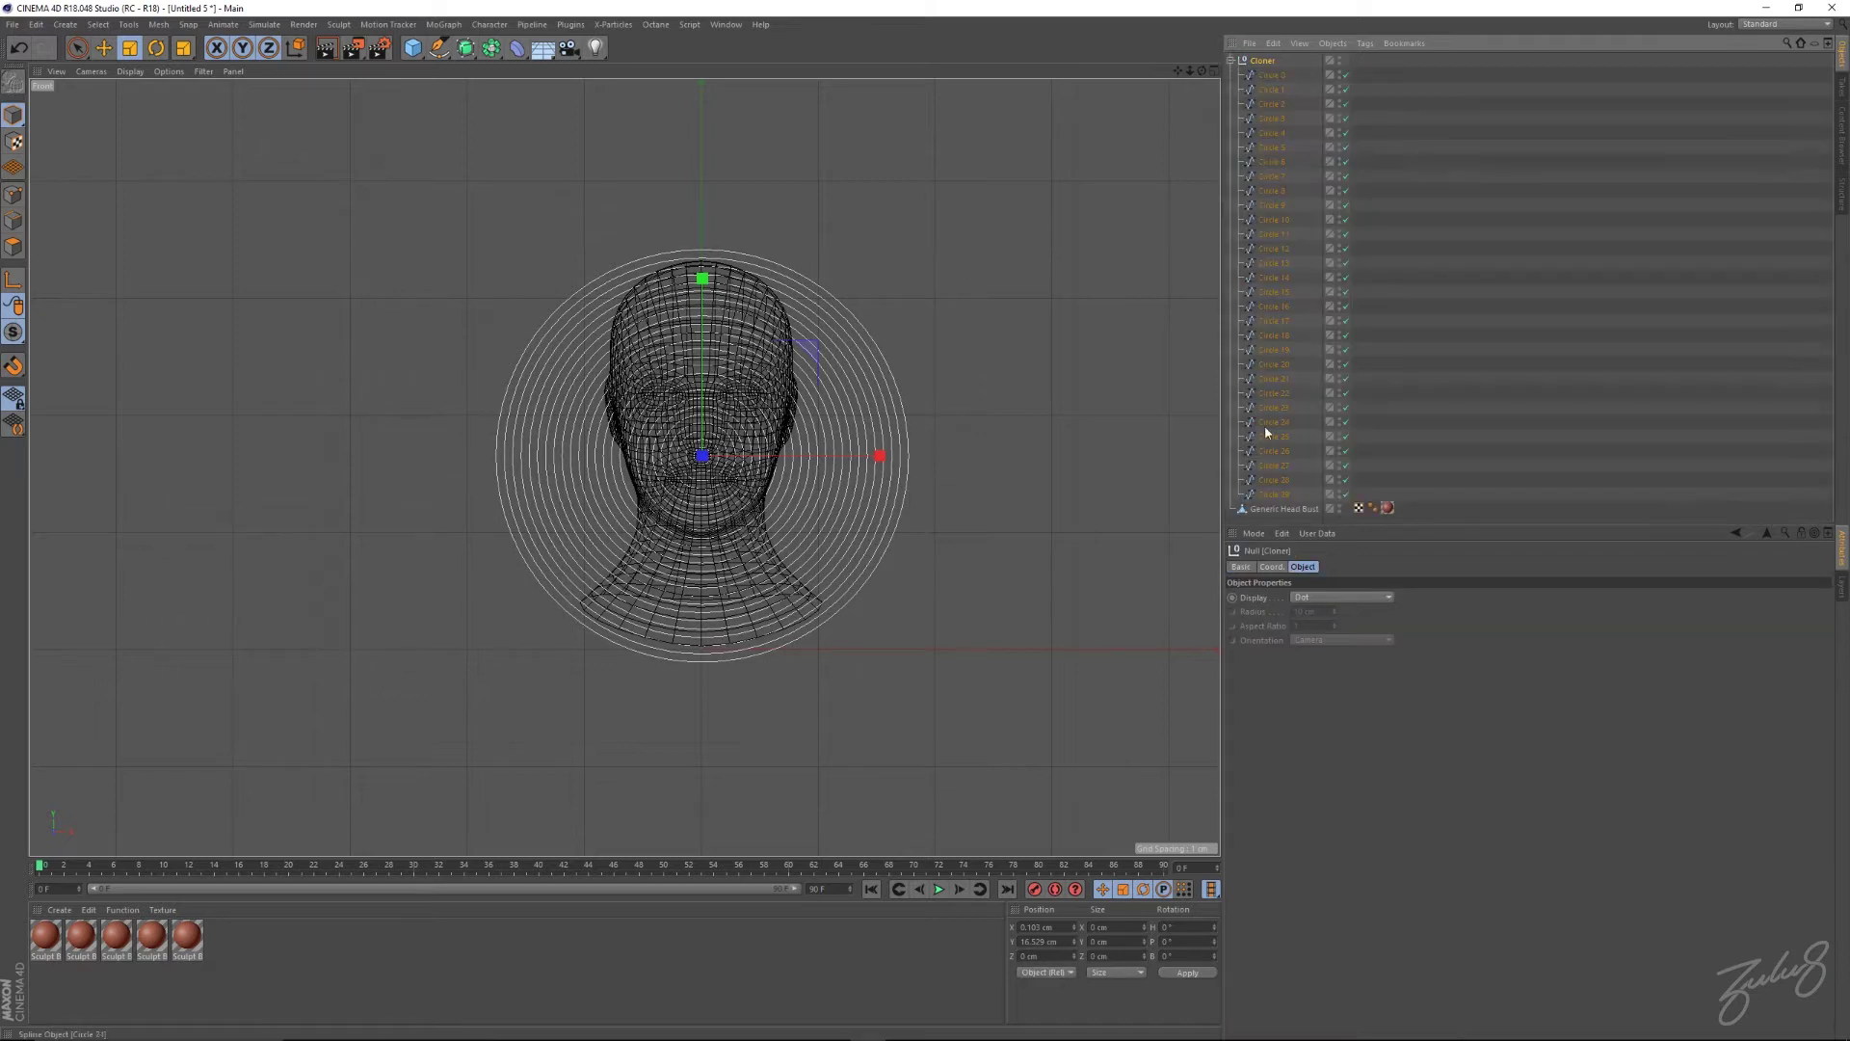
left_click(1272, 493, "shift")
right_click(1263, 102)
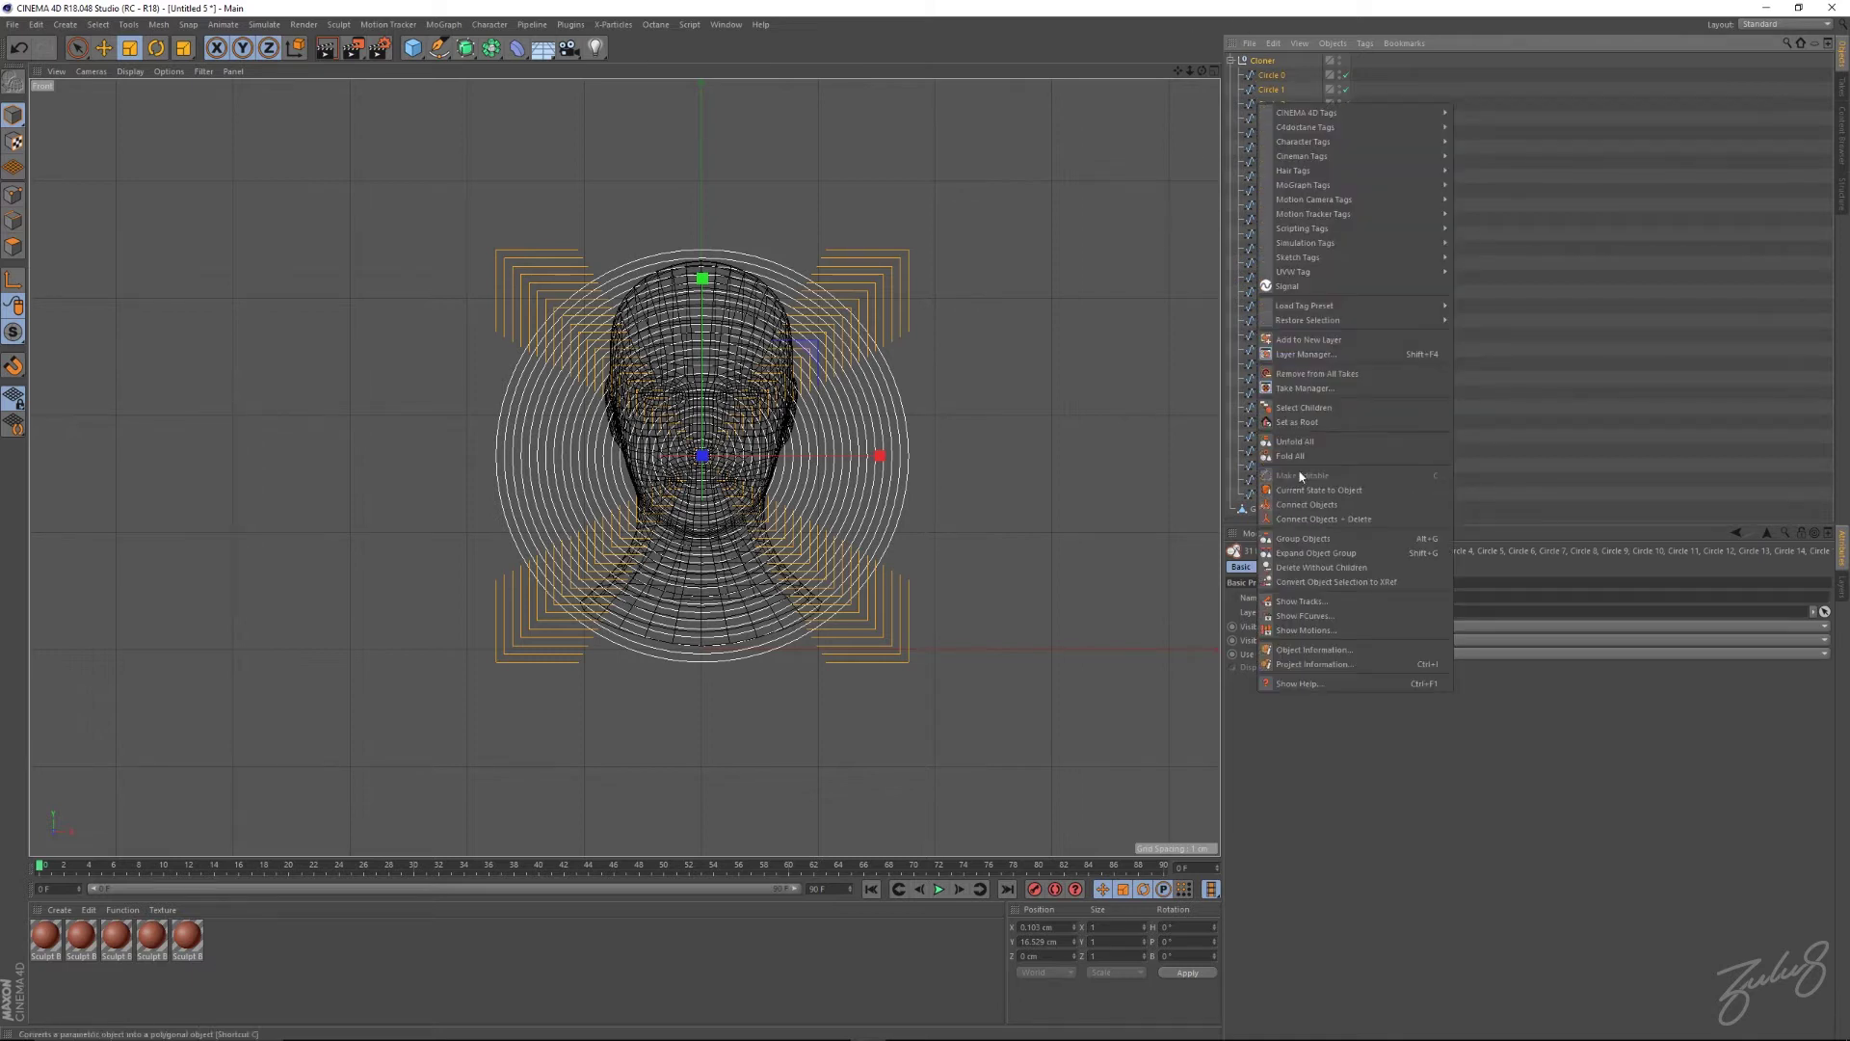
left_click(1301, 520)
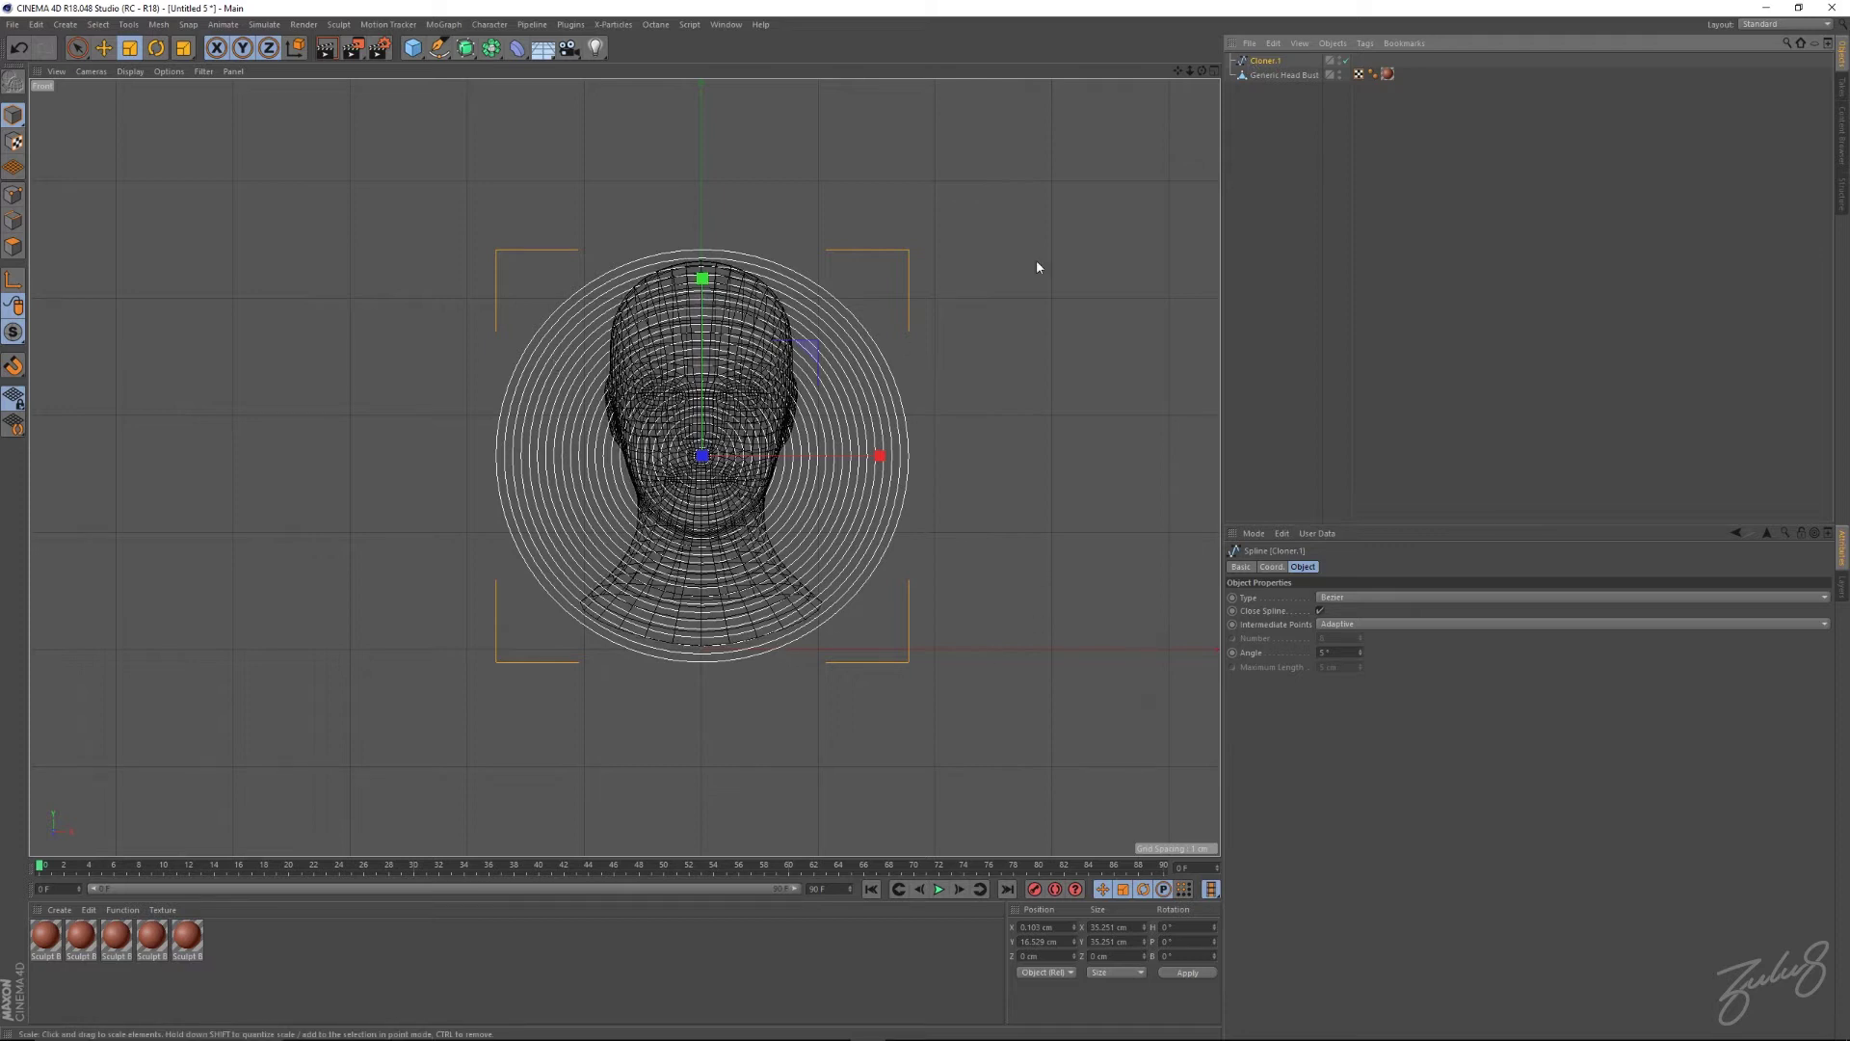
Select the head bust, switch to edge mode and clear its existing edge selection.
left_click(1268, 75)
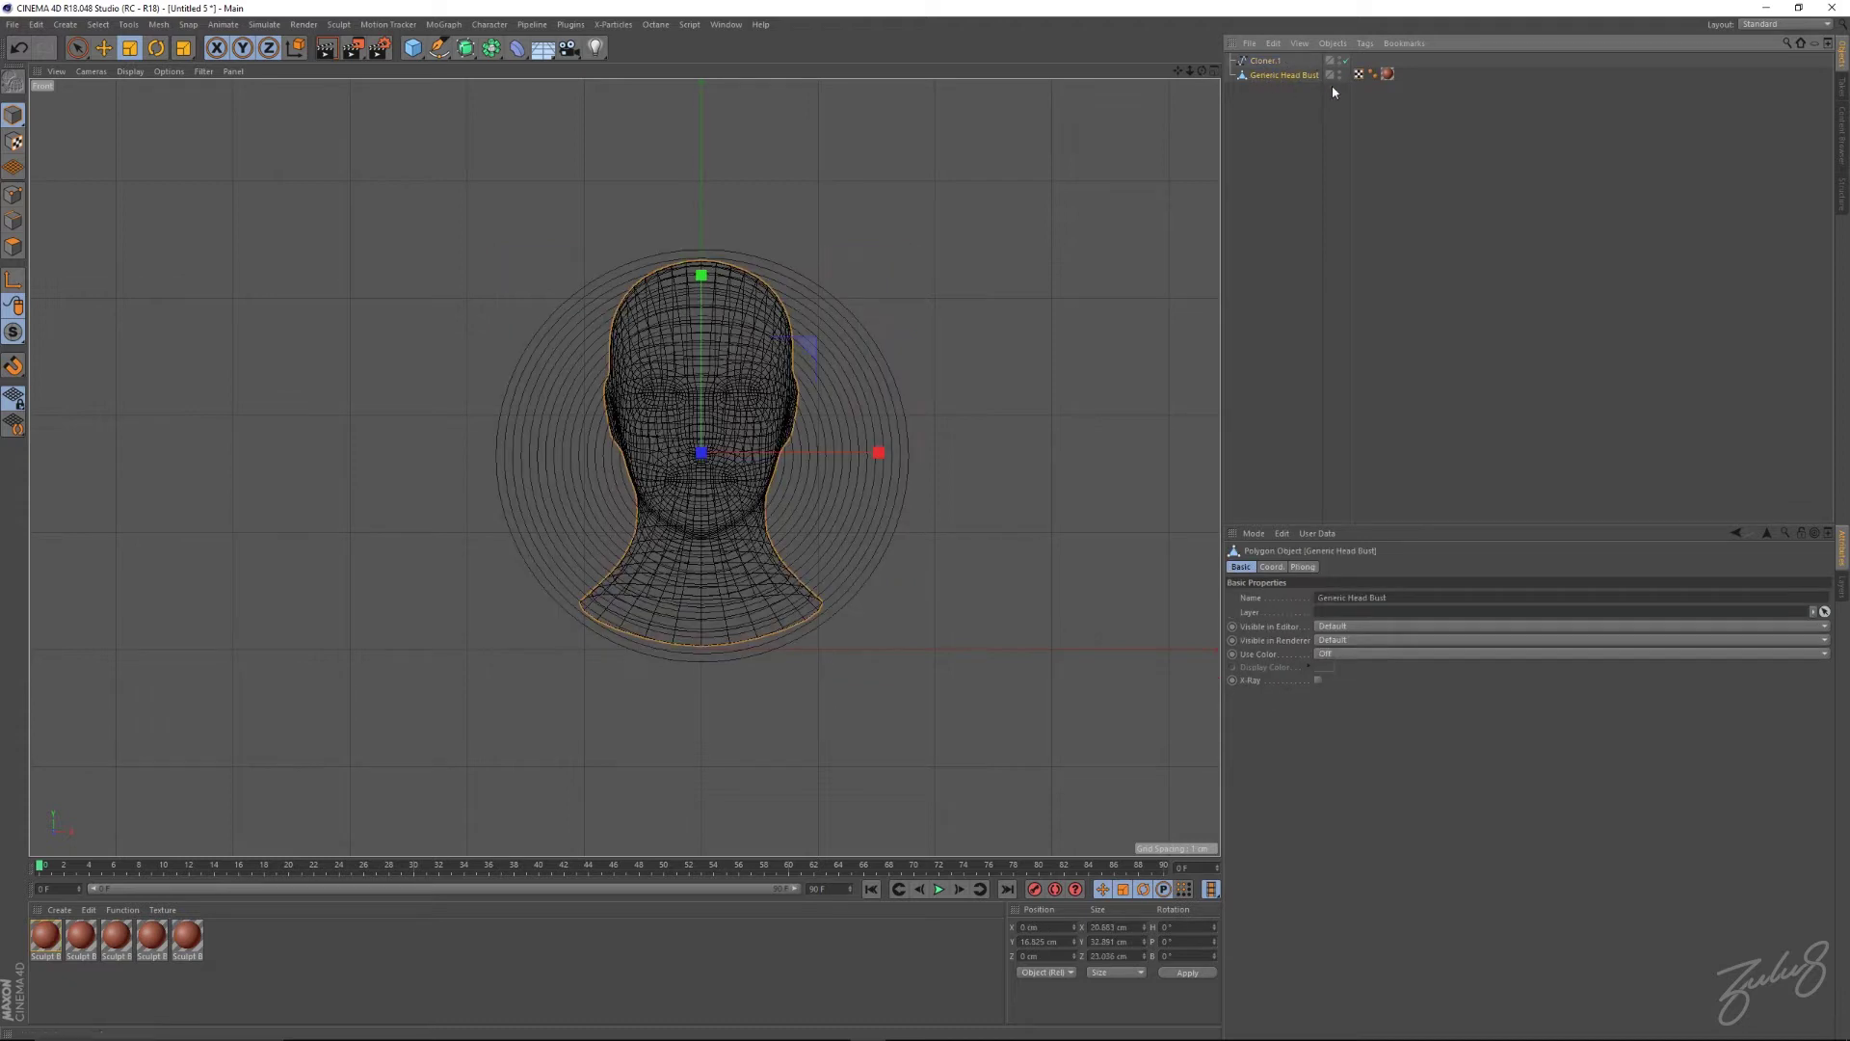
left_click(14, 221)
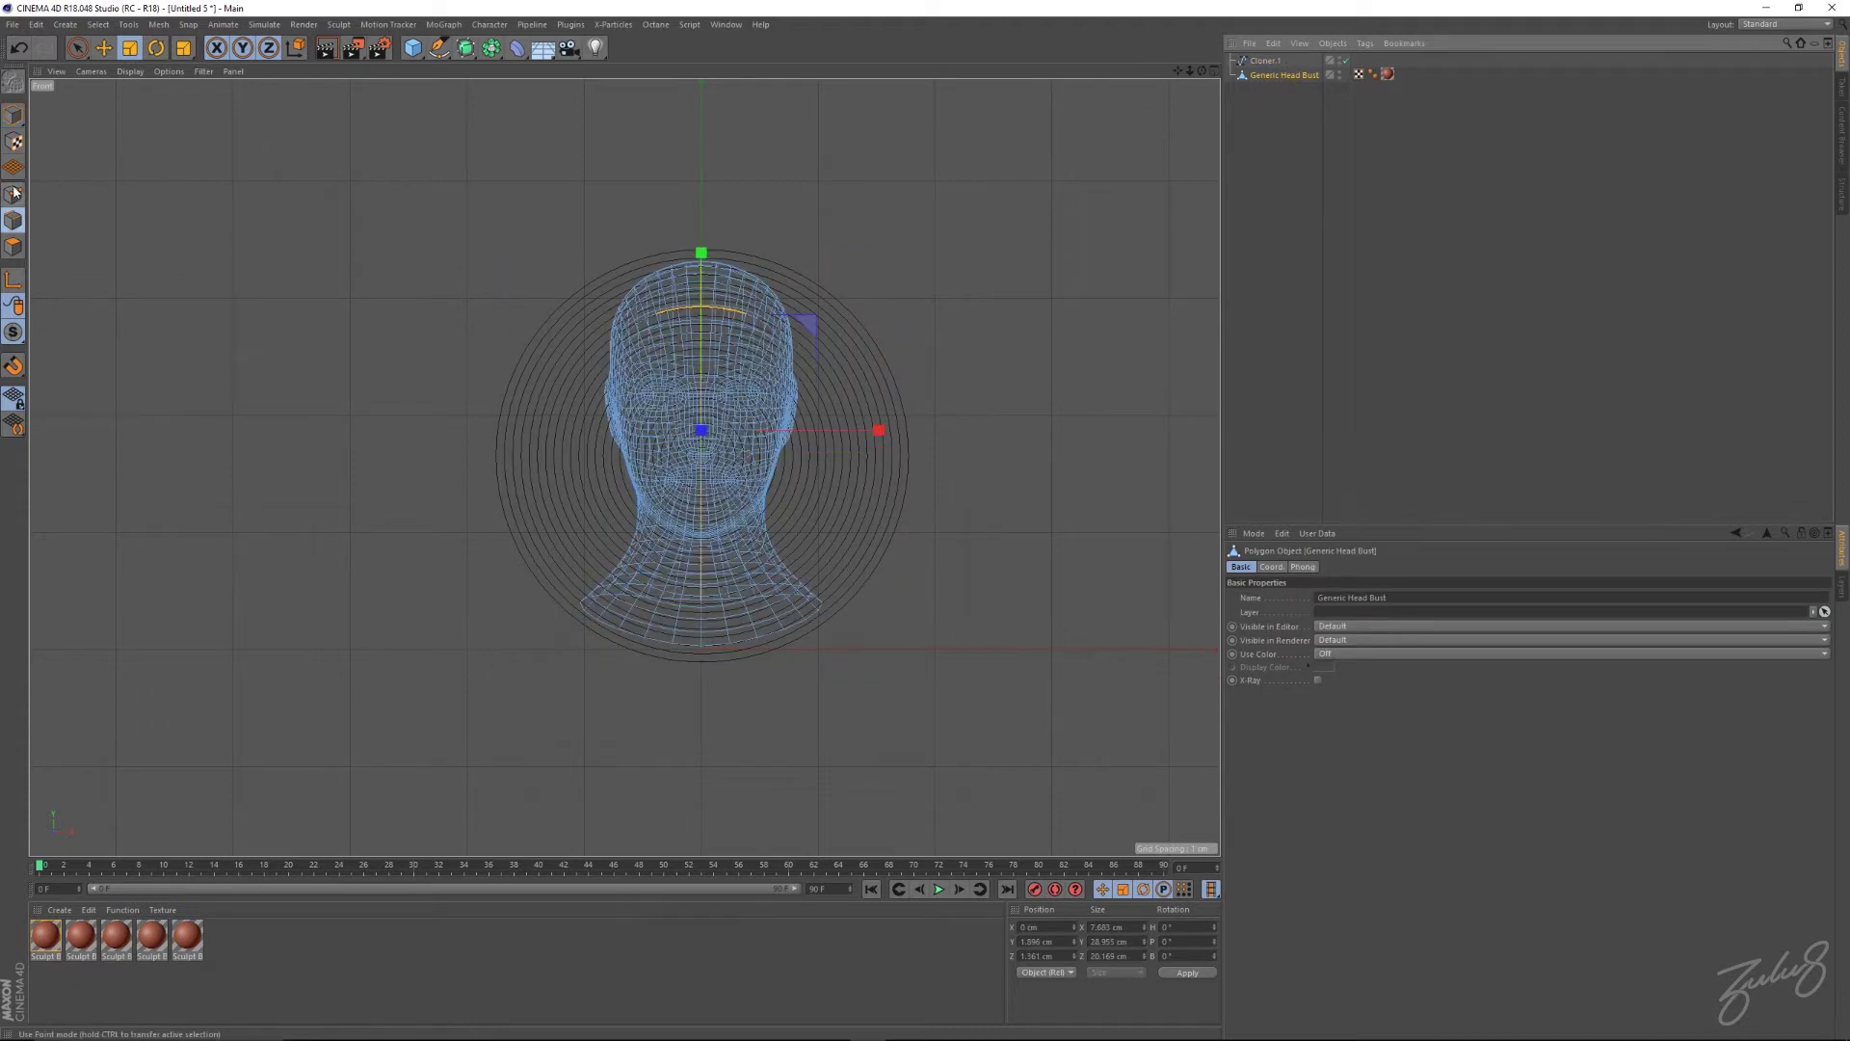
left_click(15, 196)
left_click(15, 220)
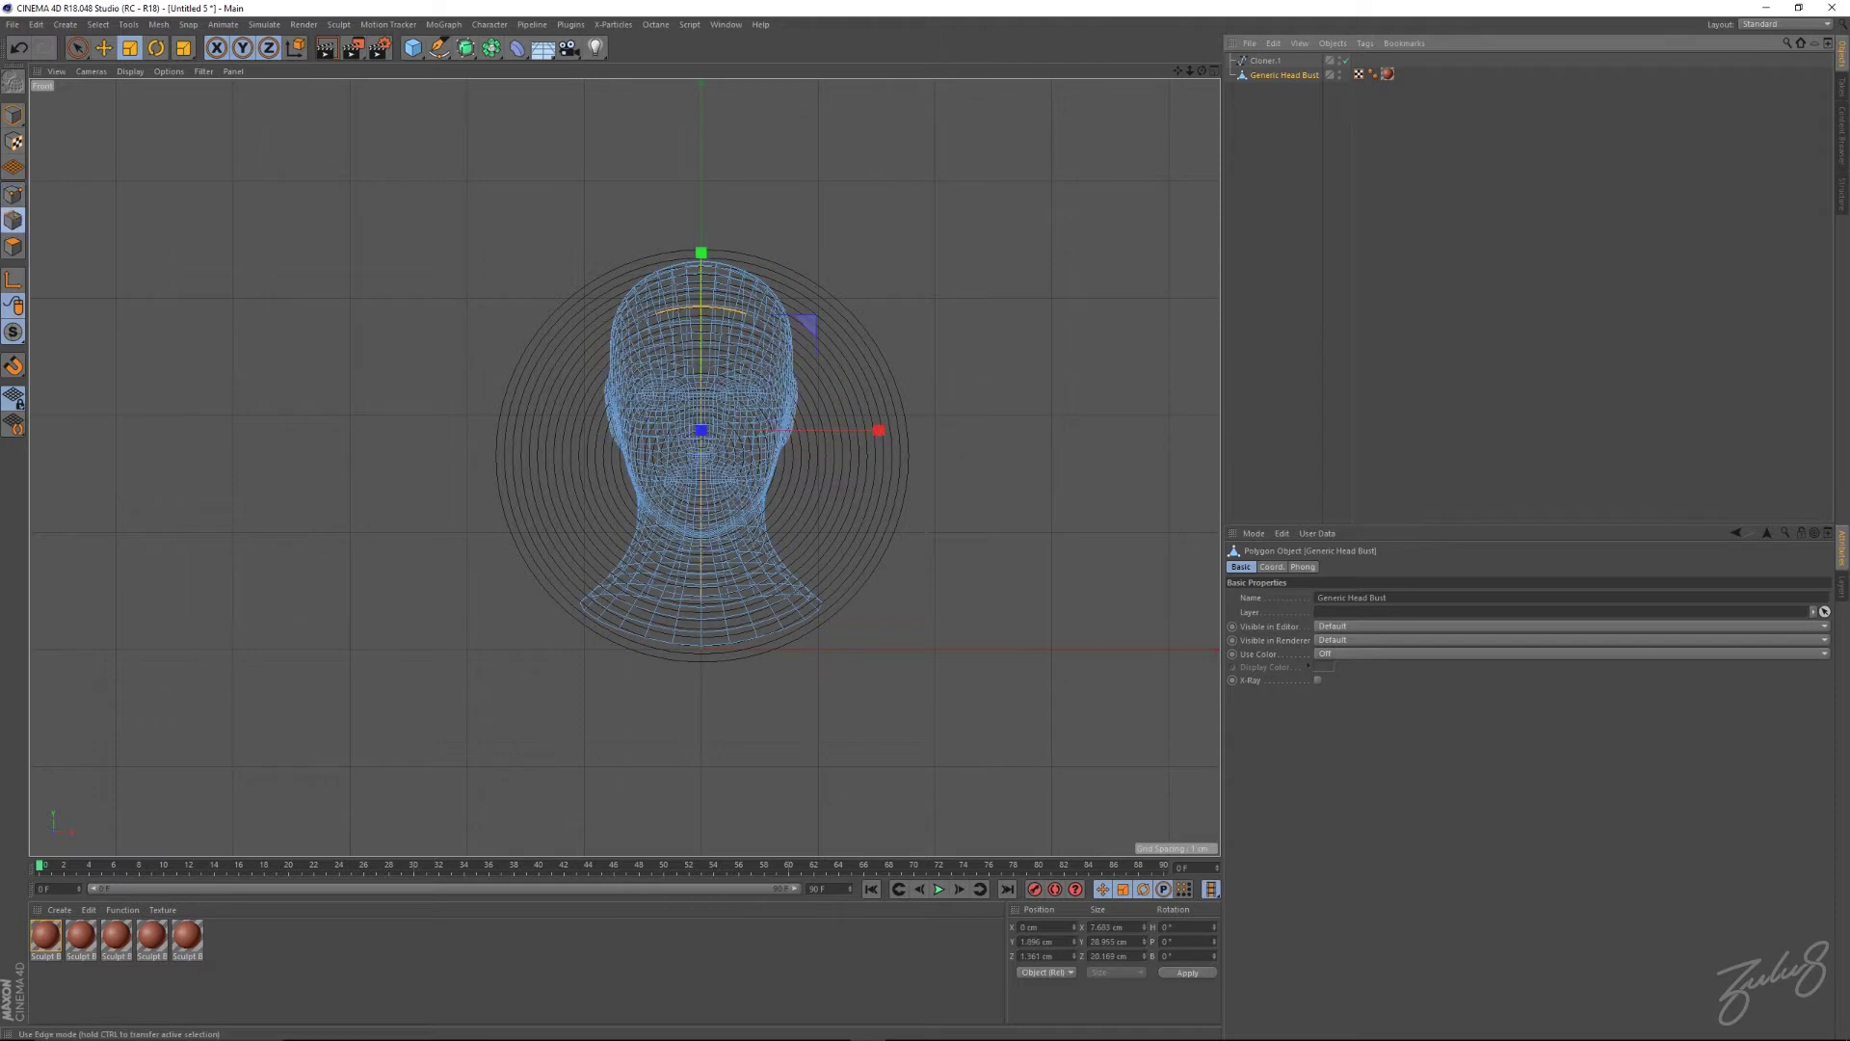
left_click(932, 230)
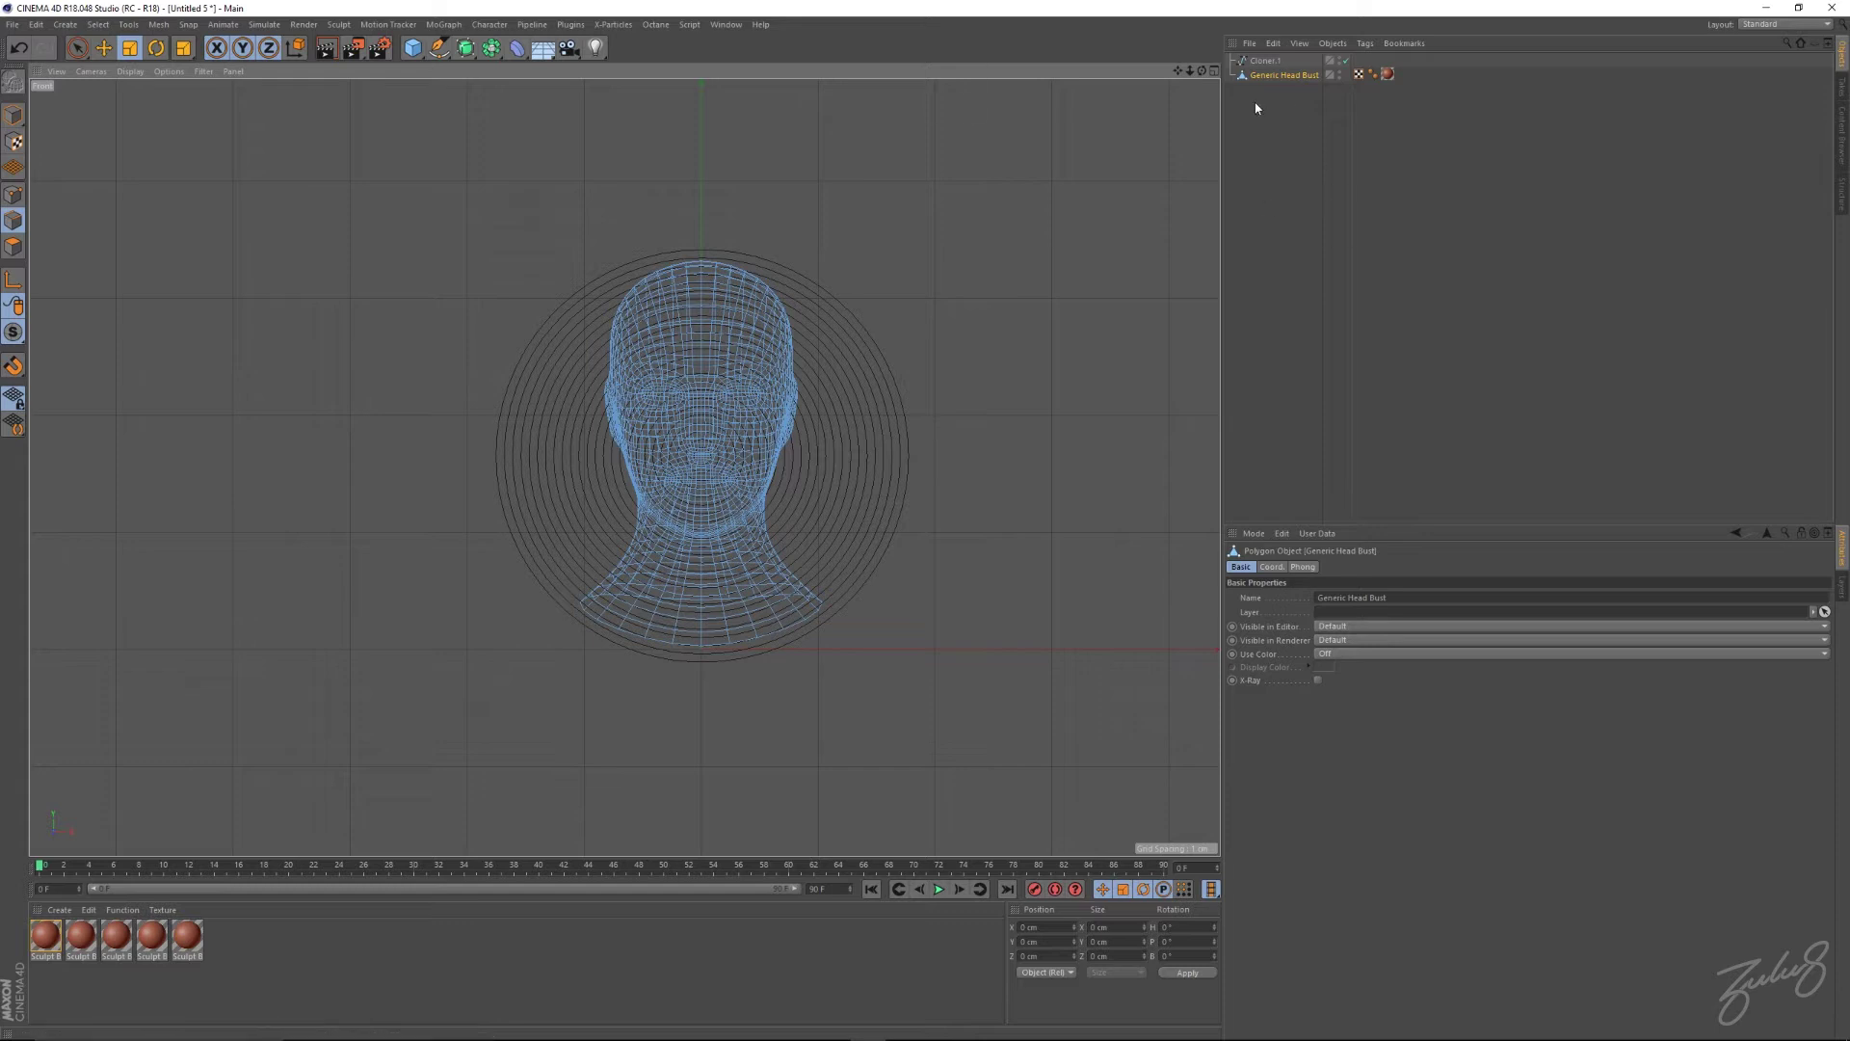
Use Line Cut with Visible Only off to cut the concentric circle spline through the head bust.
key("m")
key("k")
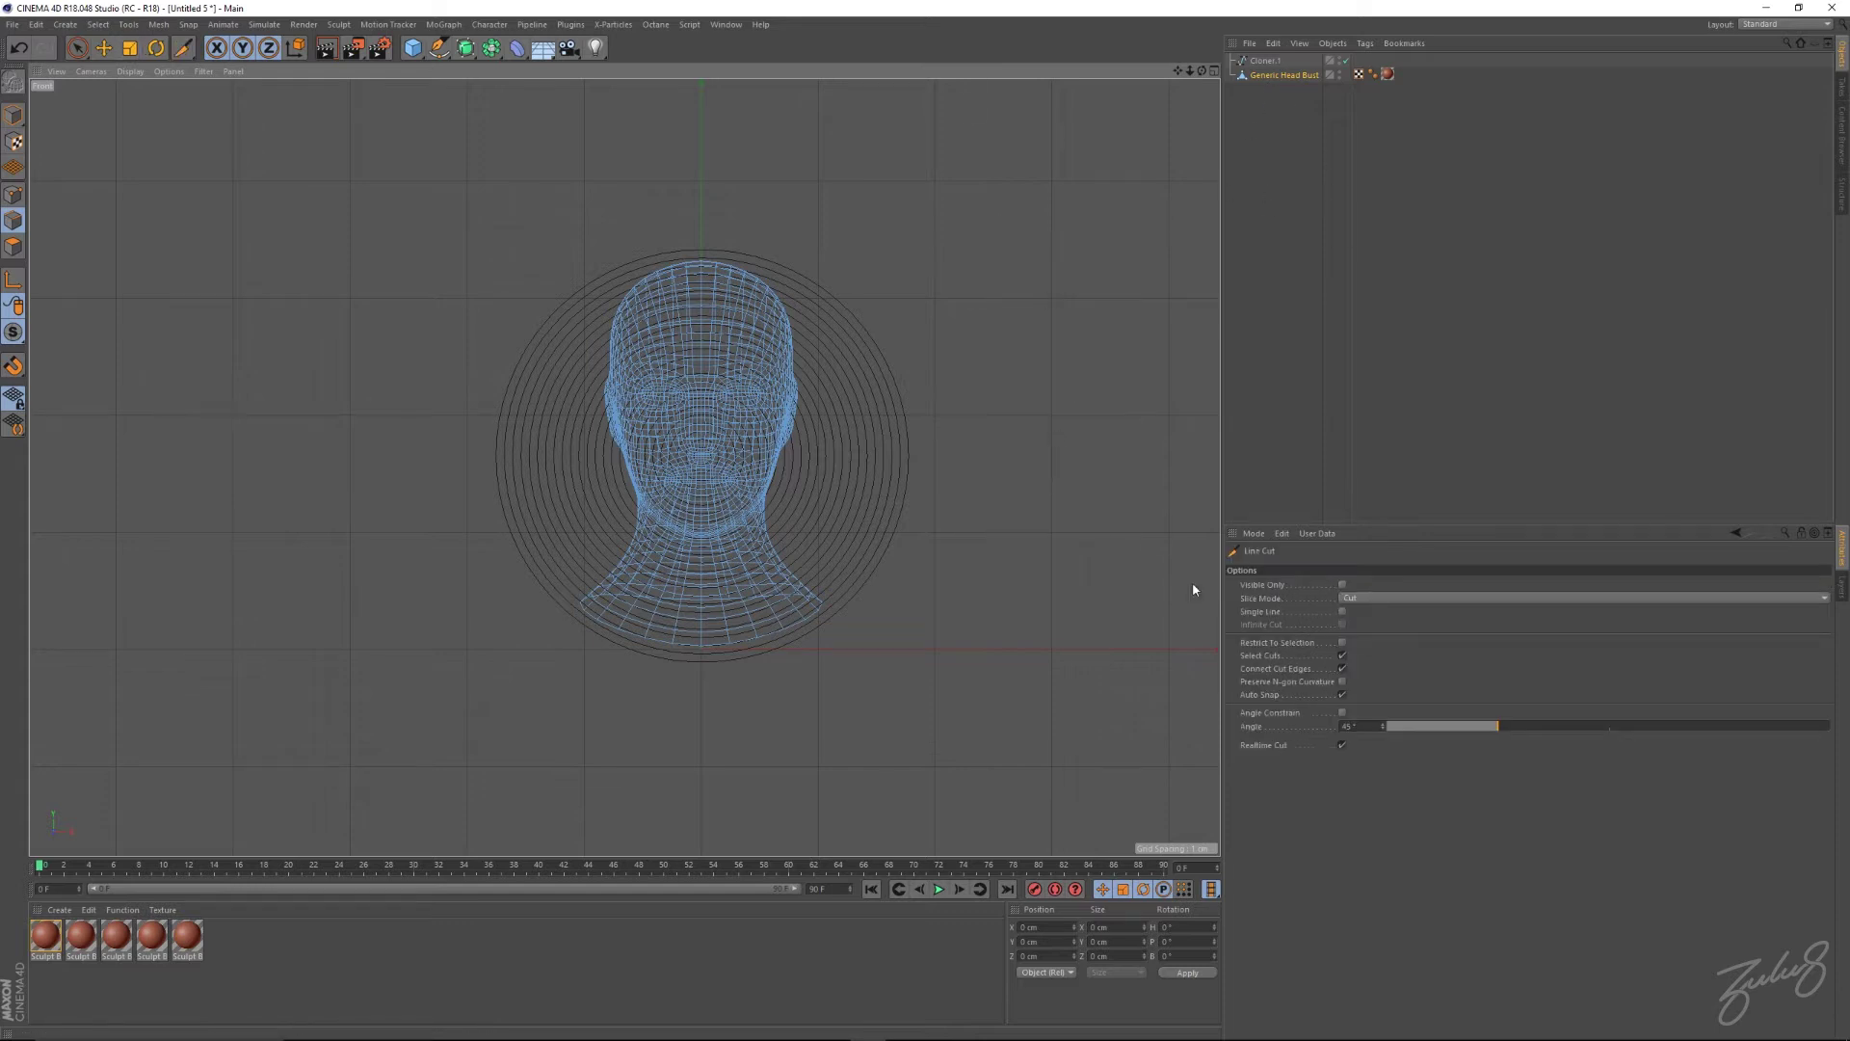
left_click(1343, 585)
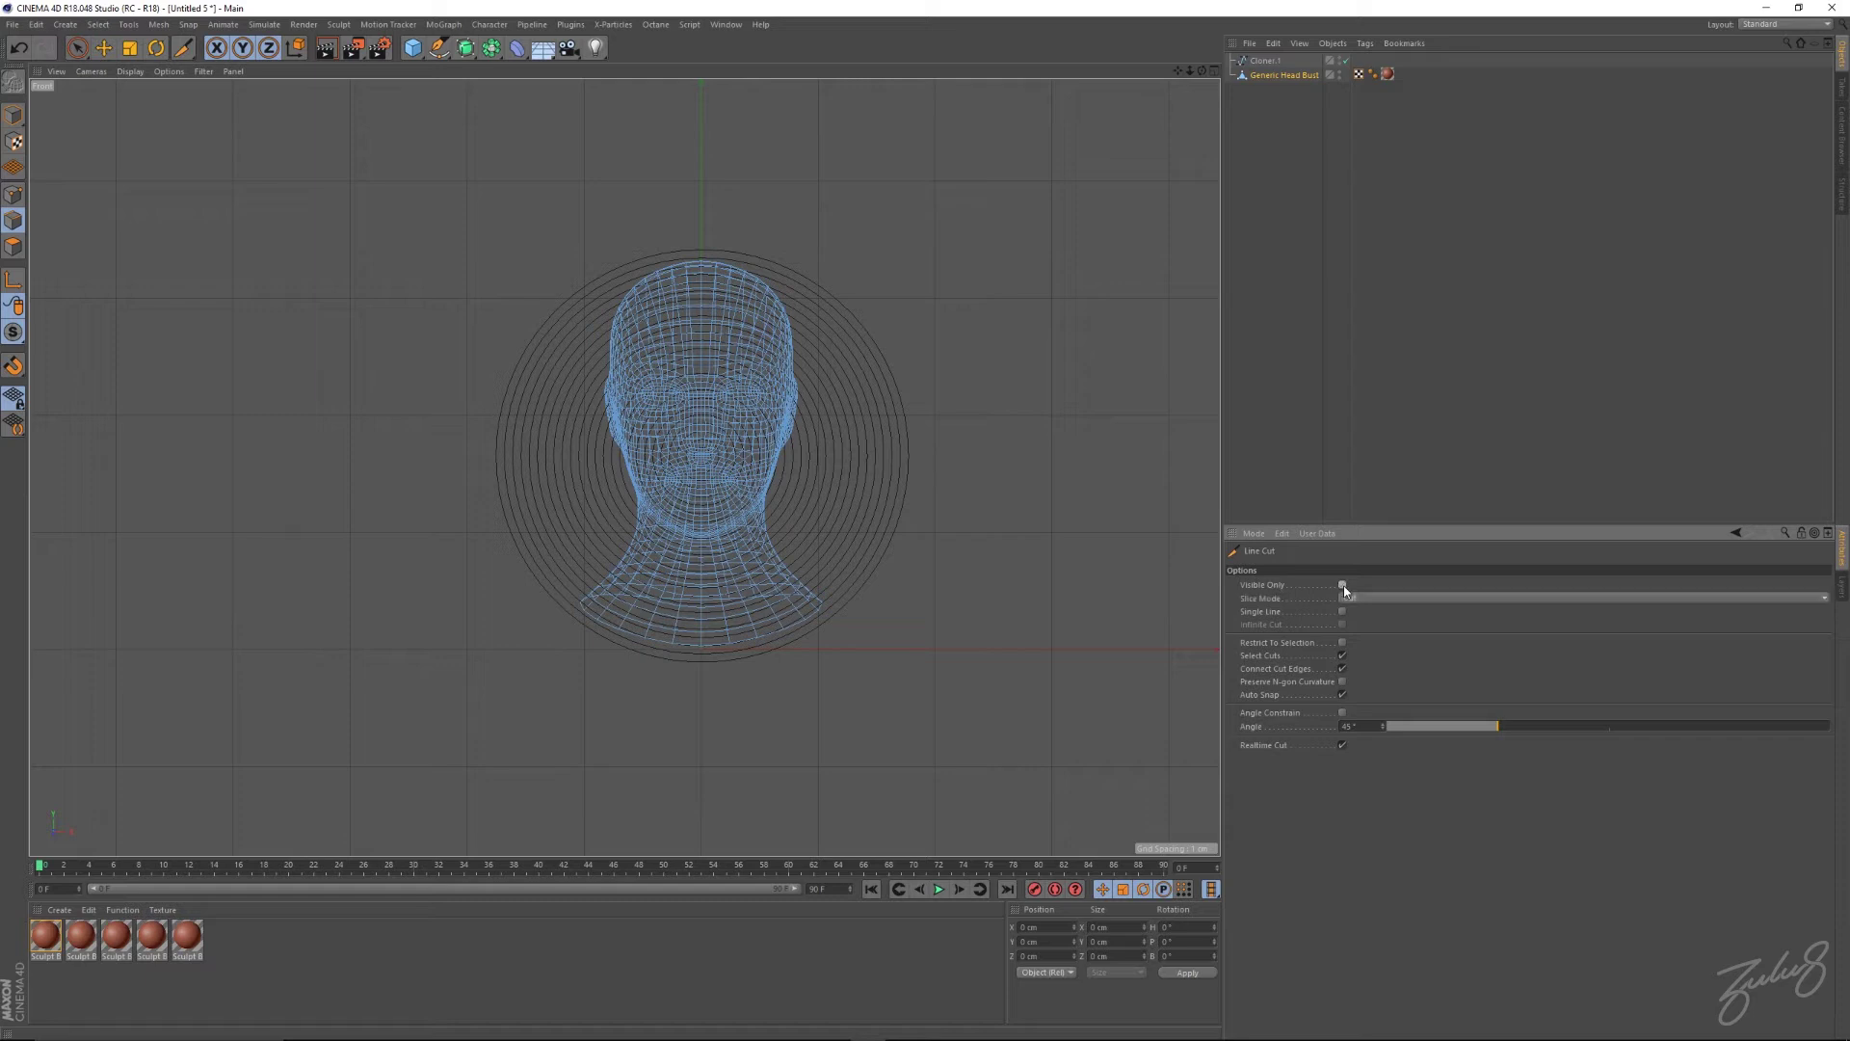
left_click(1343, 585)
left_click(1281, 76)
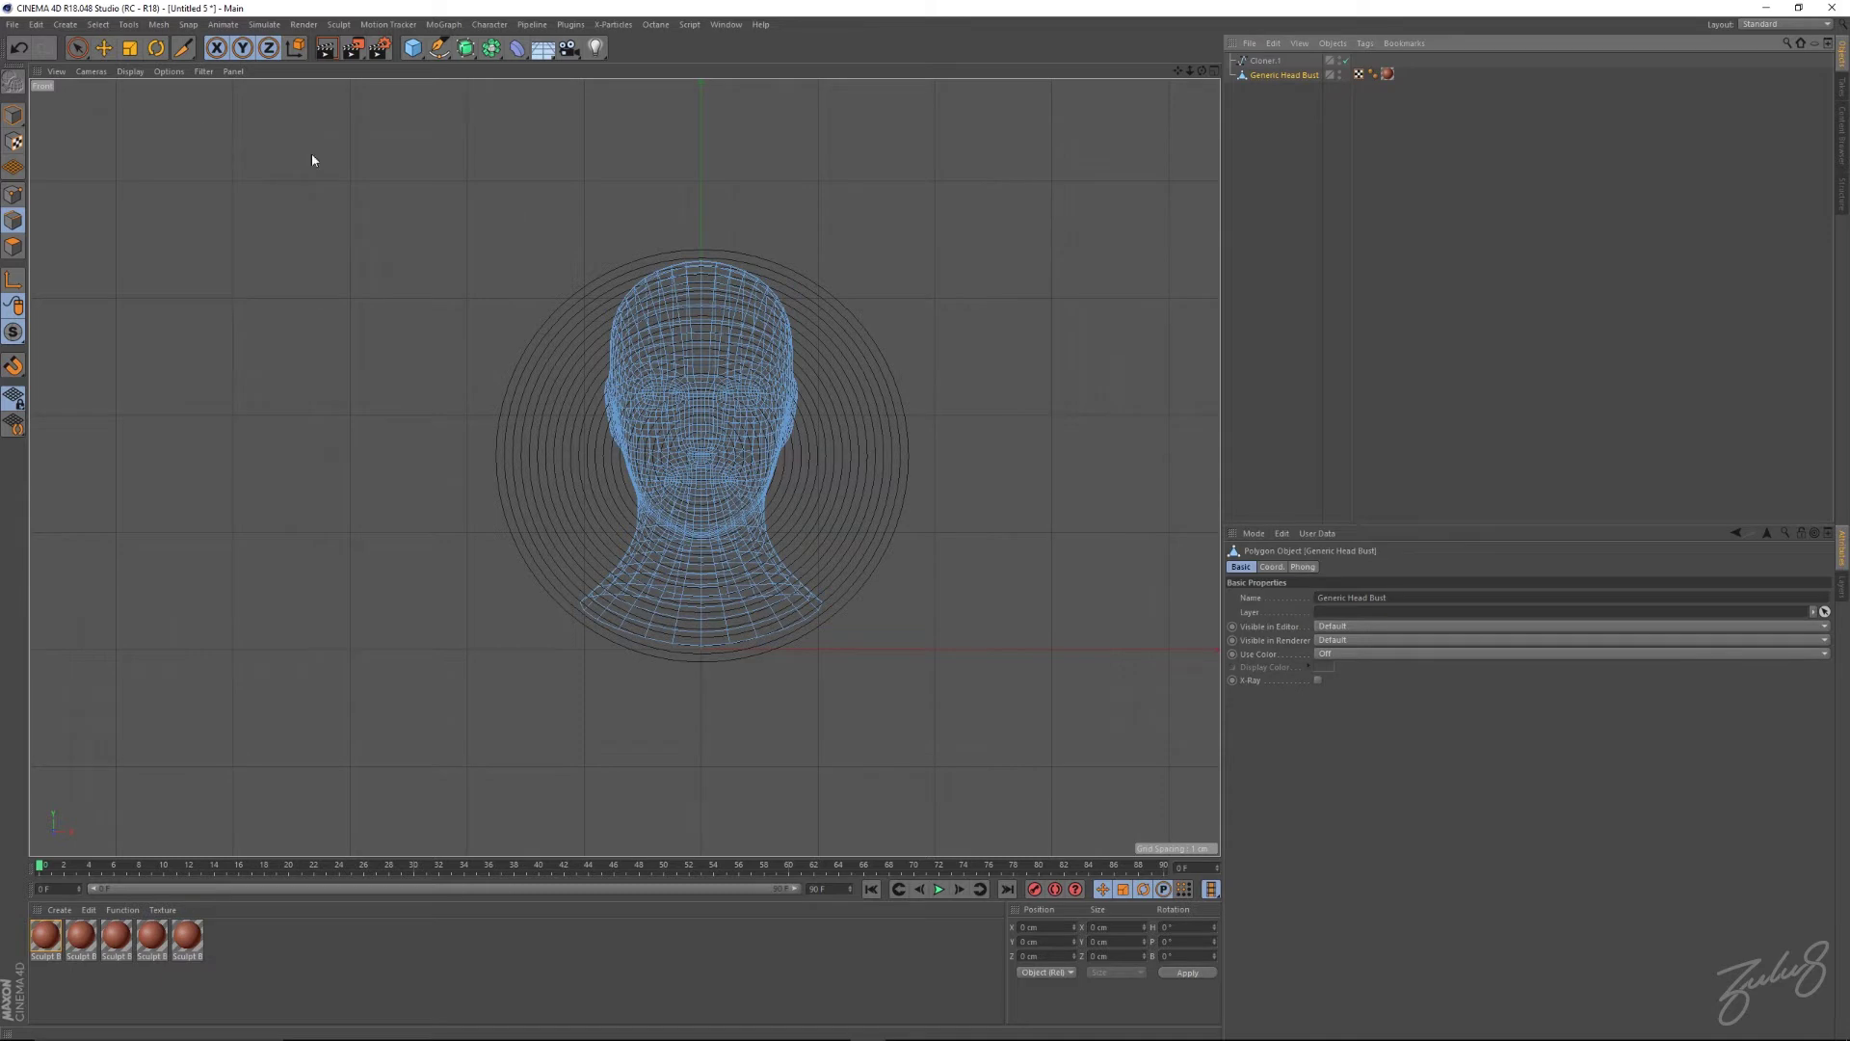
left_click(182, 47)
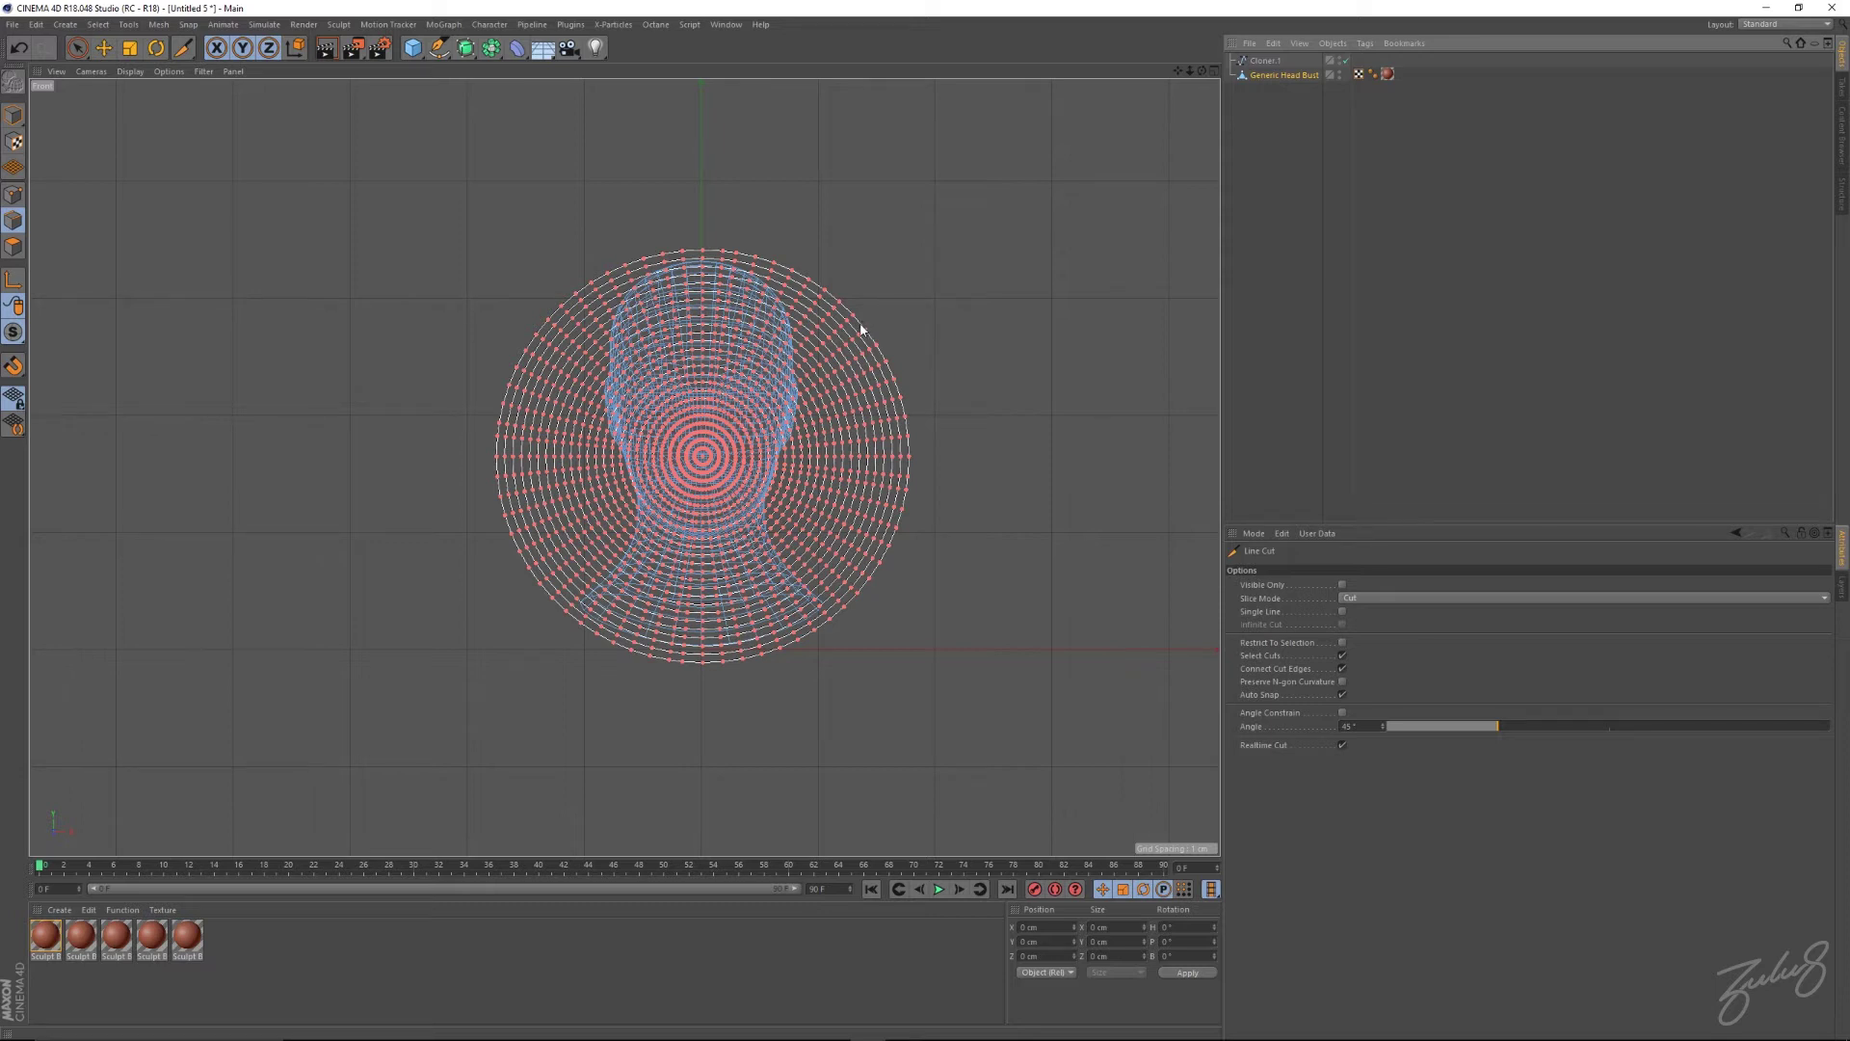
Finish the Line Cut and convert the selected cut edges of the head bust into a spline with Edge to Spline.
key("Escape")
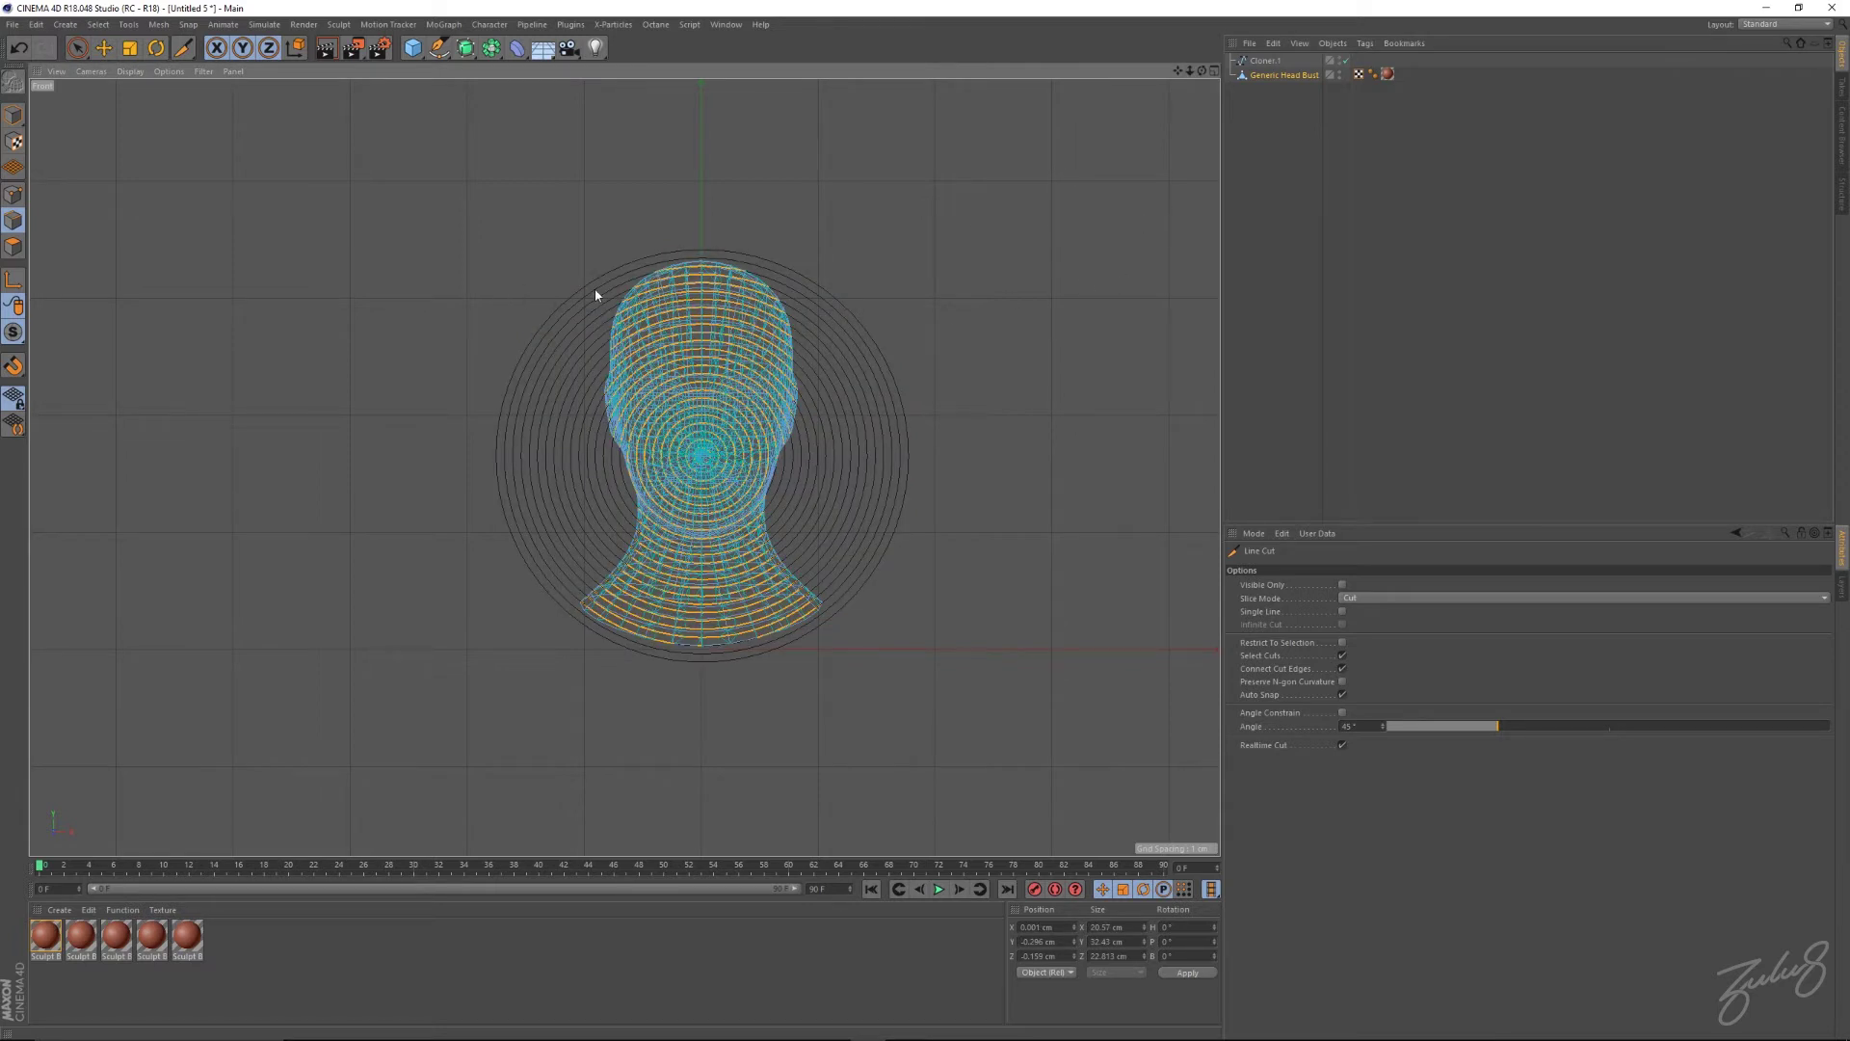
middle_click(997, 331)
right_click_drag(408, 252, 539, 270, "alt")
scroll(506, 272, "down", 5)
scroll(497, 265, "up", 3)
left_click_drag(317, 248, 380, 268, "alt")
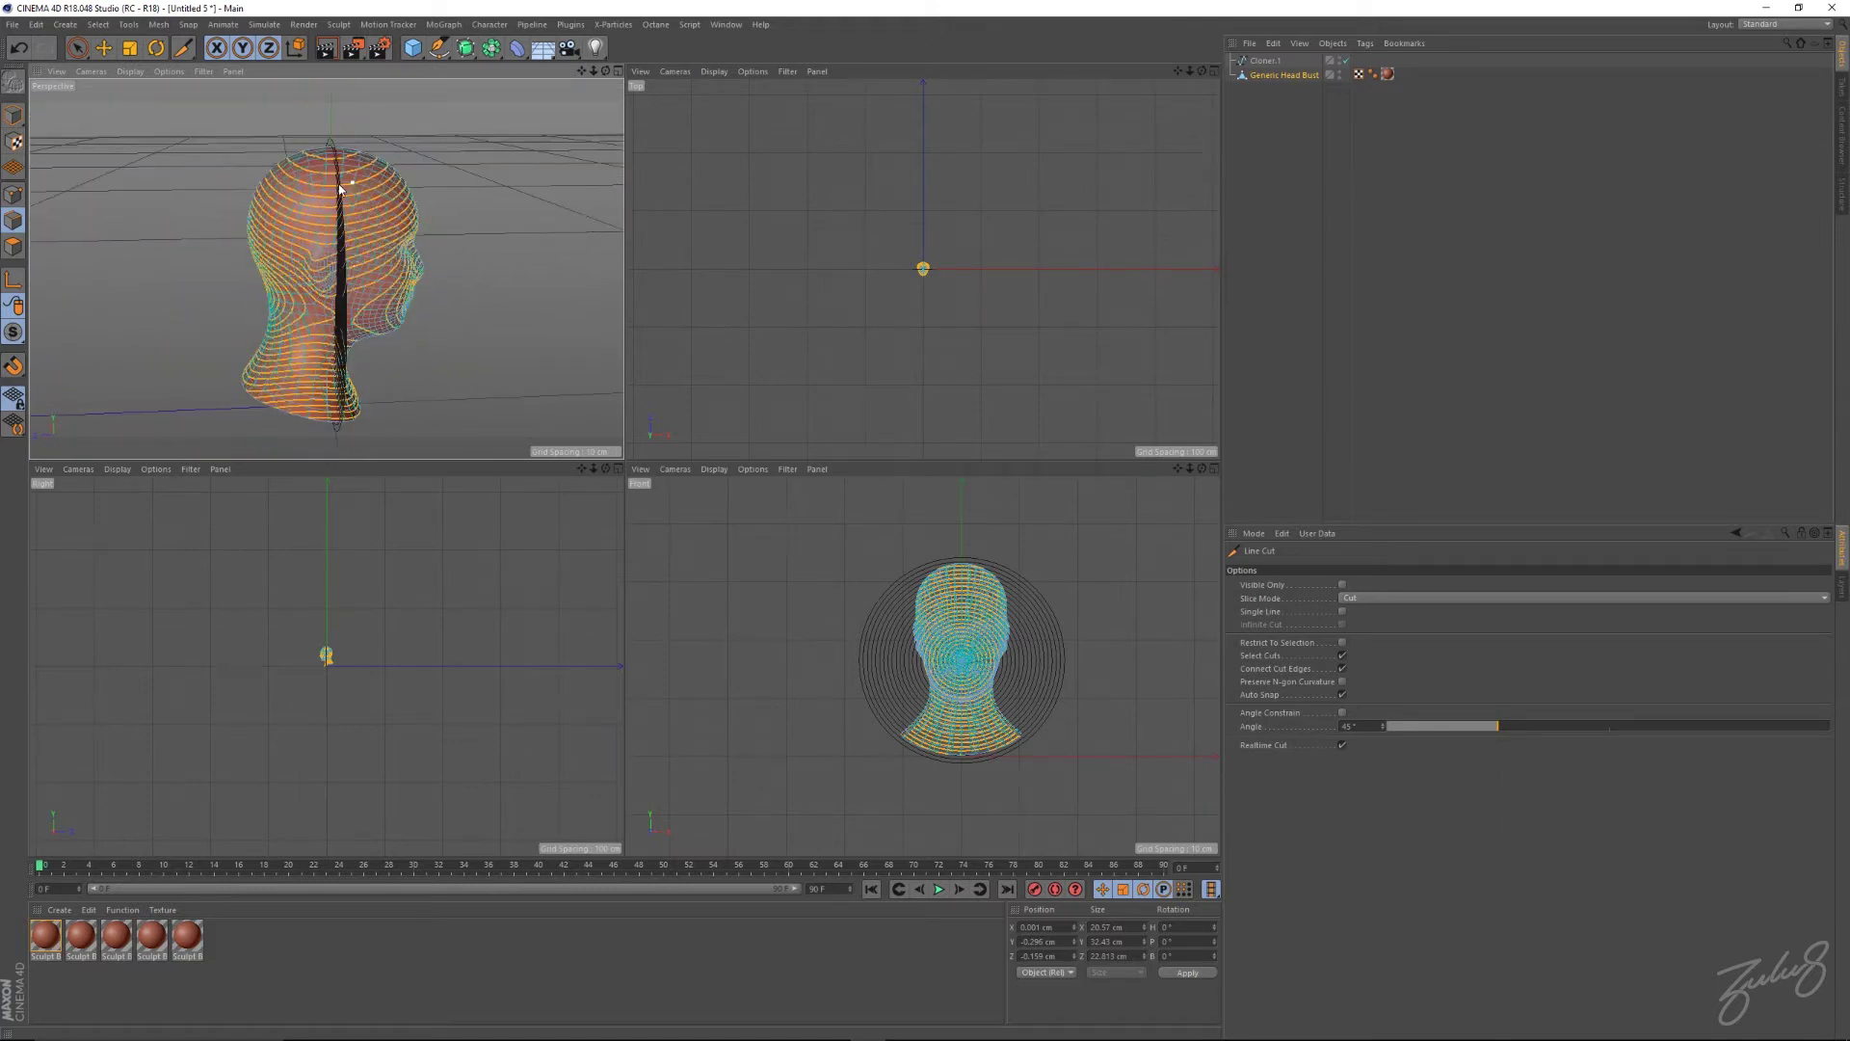
left_click_drag(338, 191, 388, 191, "alt")
left_click(160, 25)
mouse_move(164, 68)
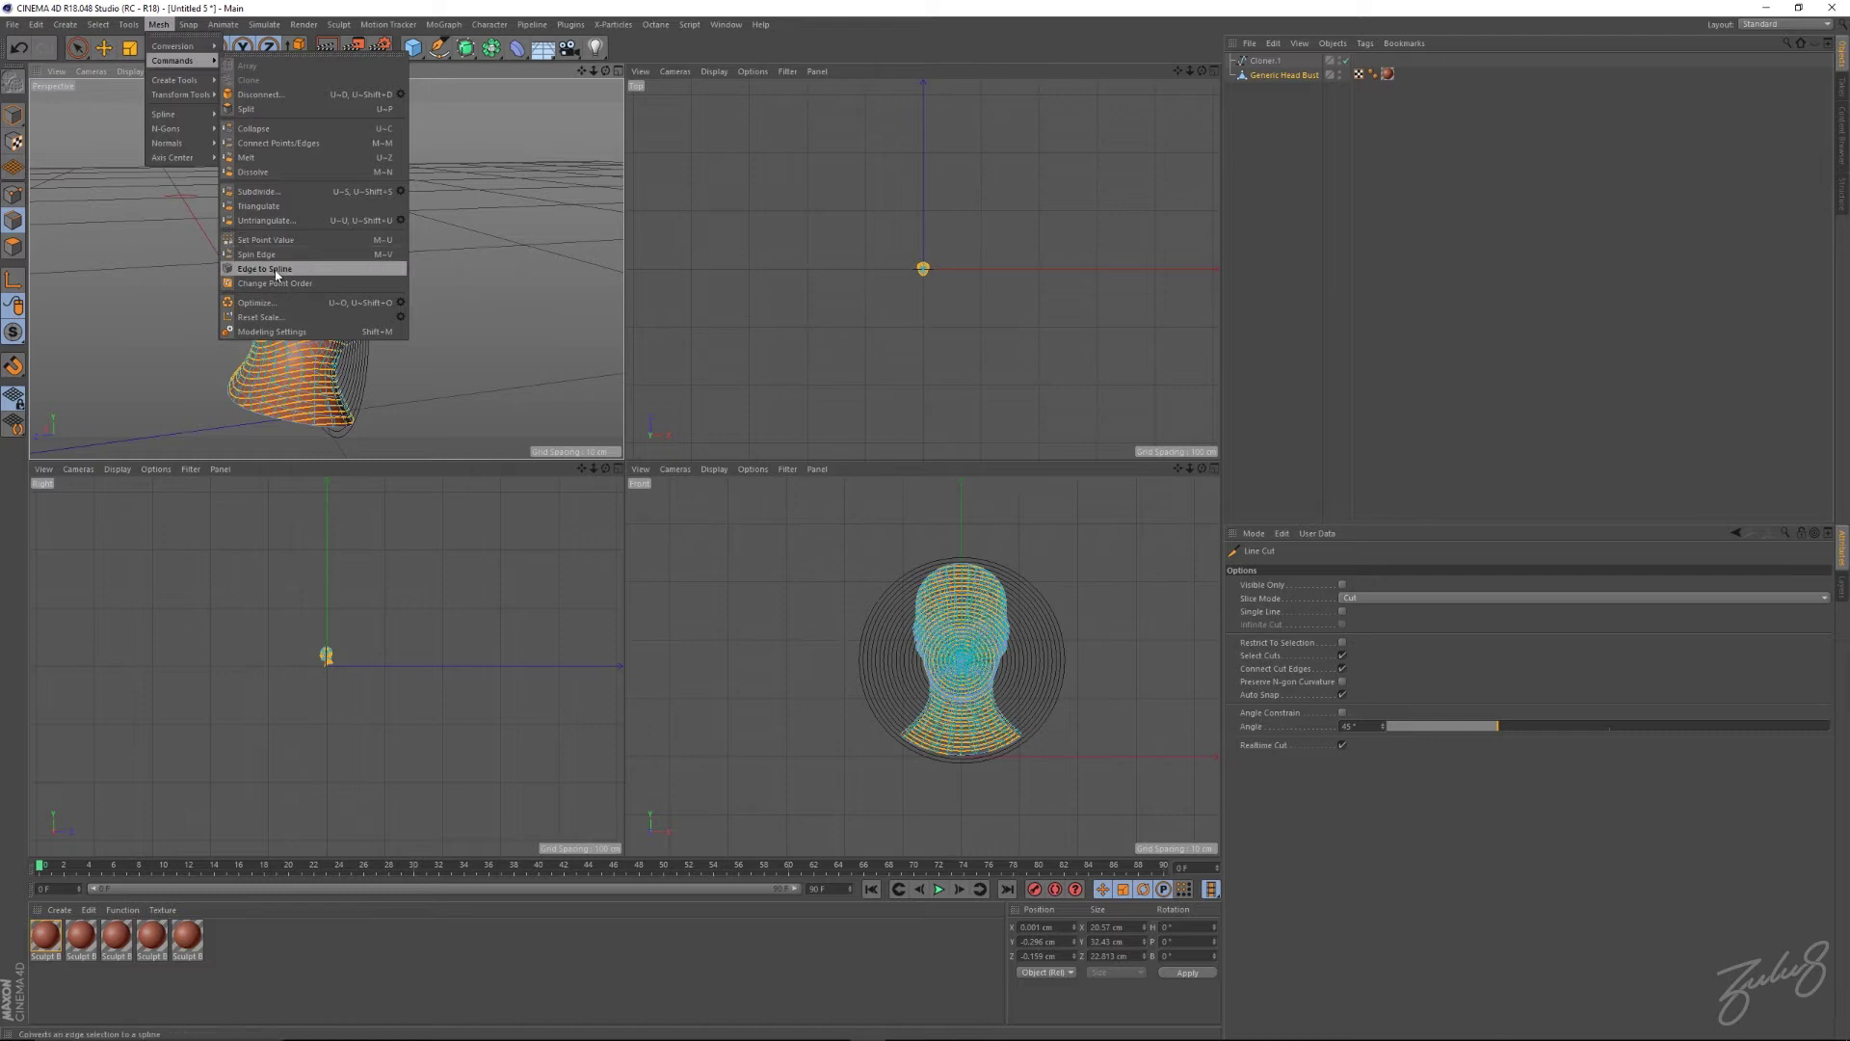
left_click(277, 269)
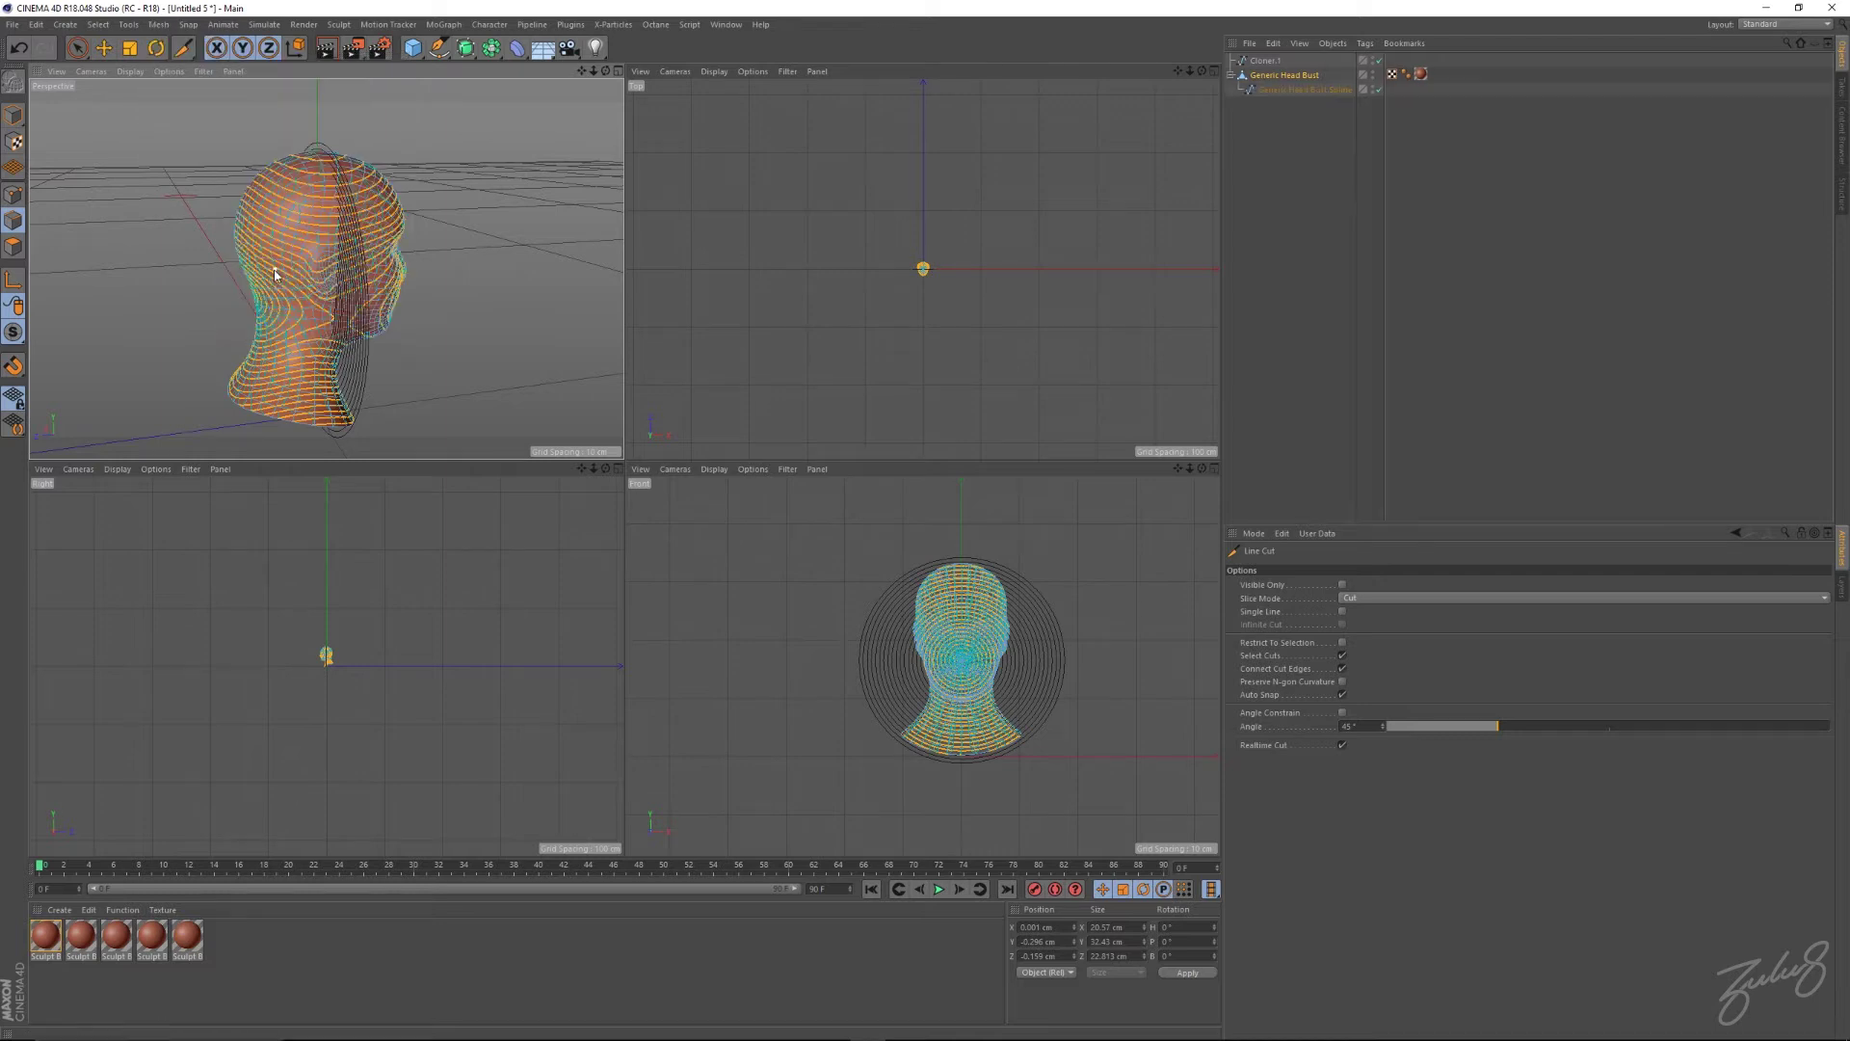
Move the extracted spline out of the head bust's hierarchy and hide the bust and the merged circle spline.
left_click(1282, 90)
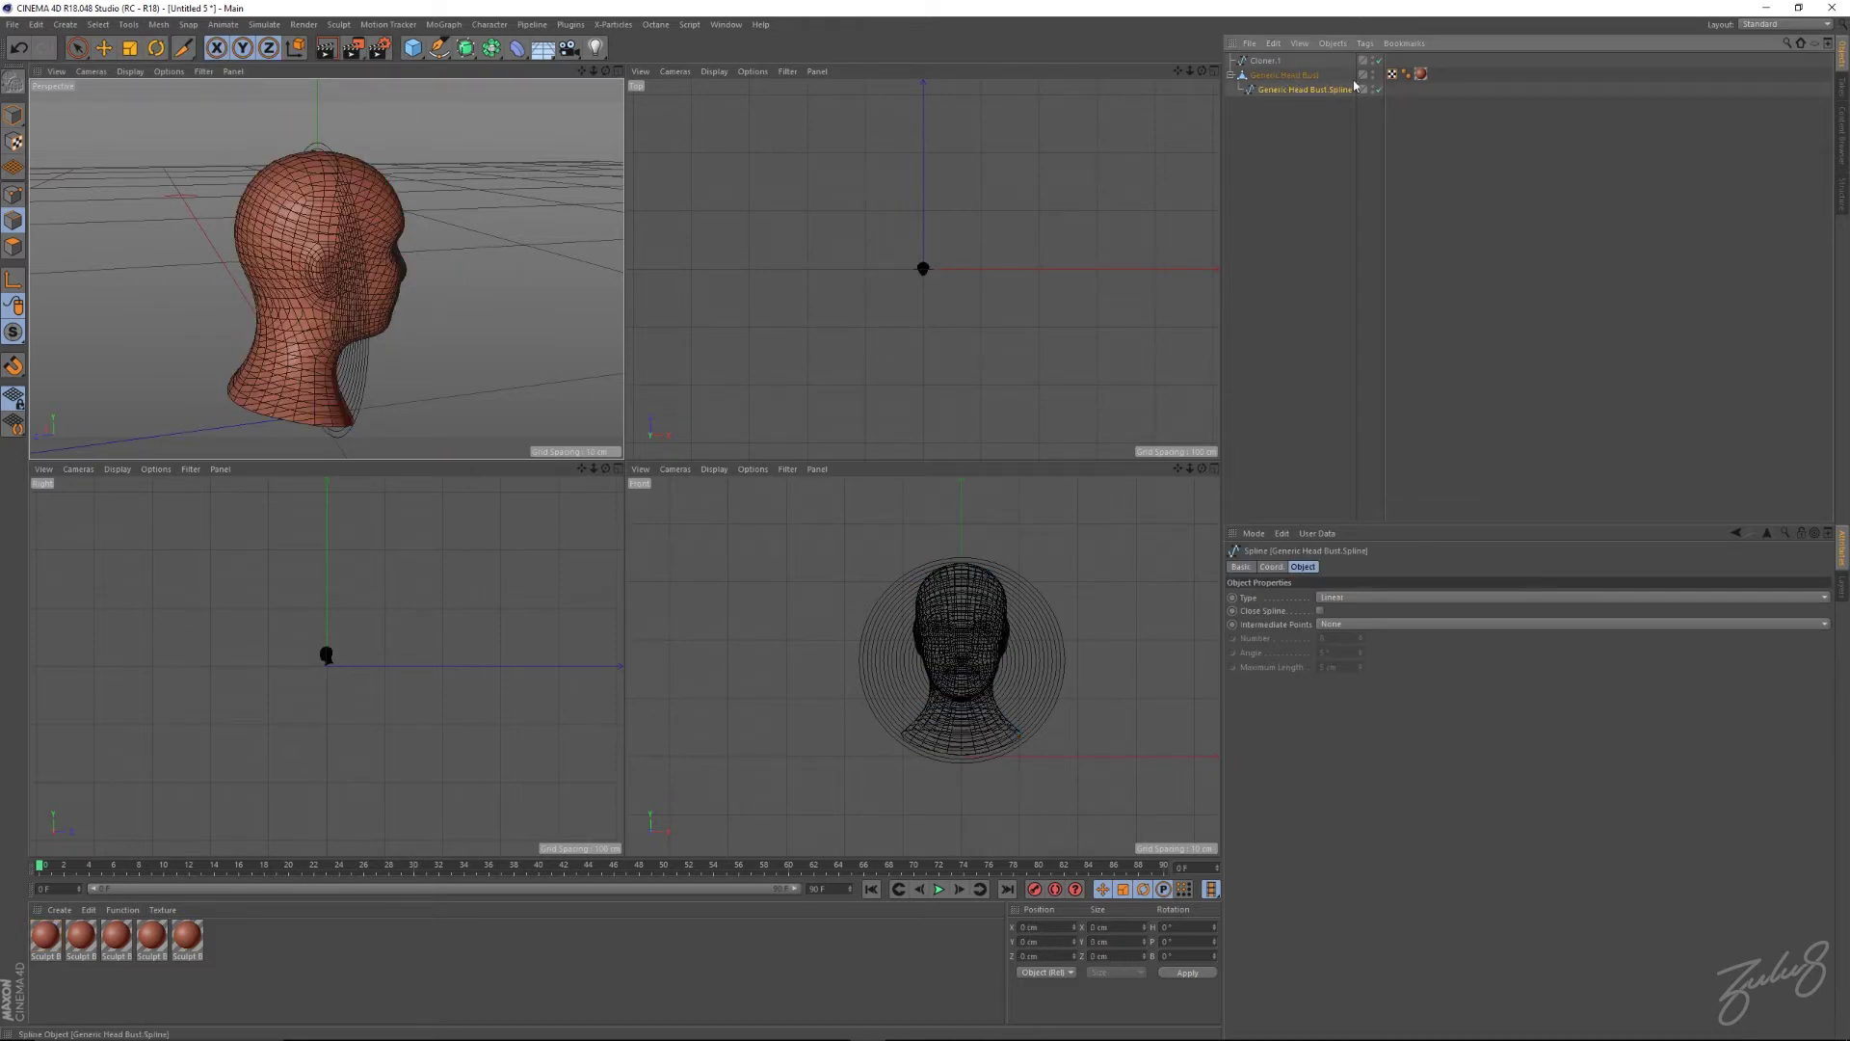
left_click_drag(1269, 90, 1271, 103)
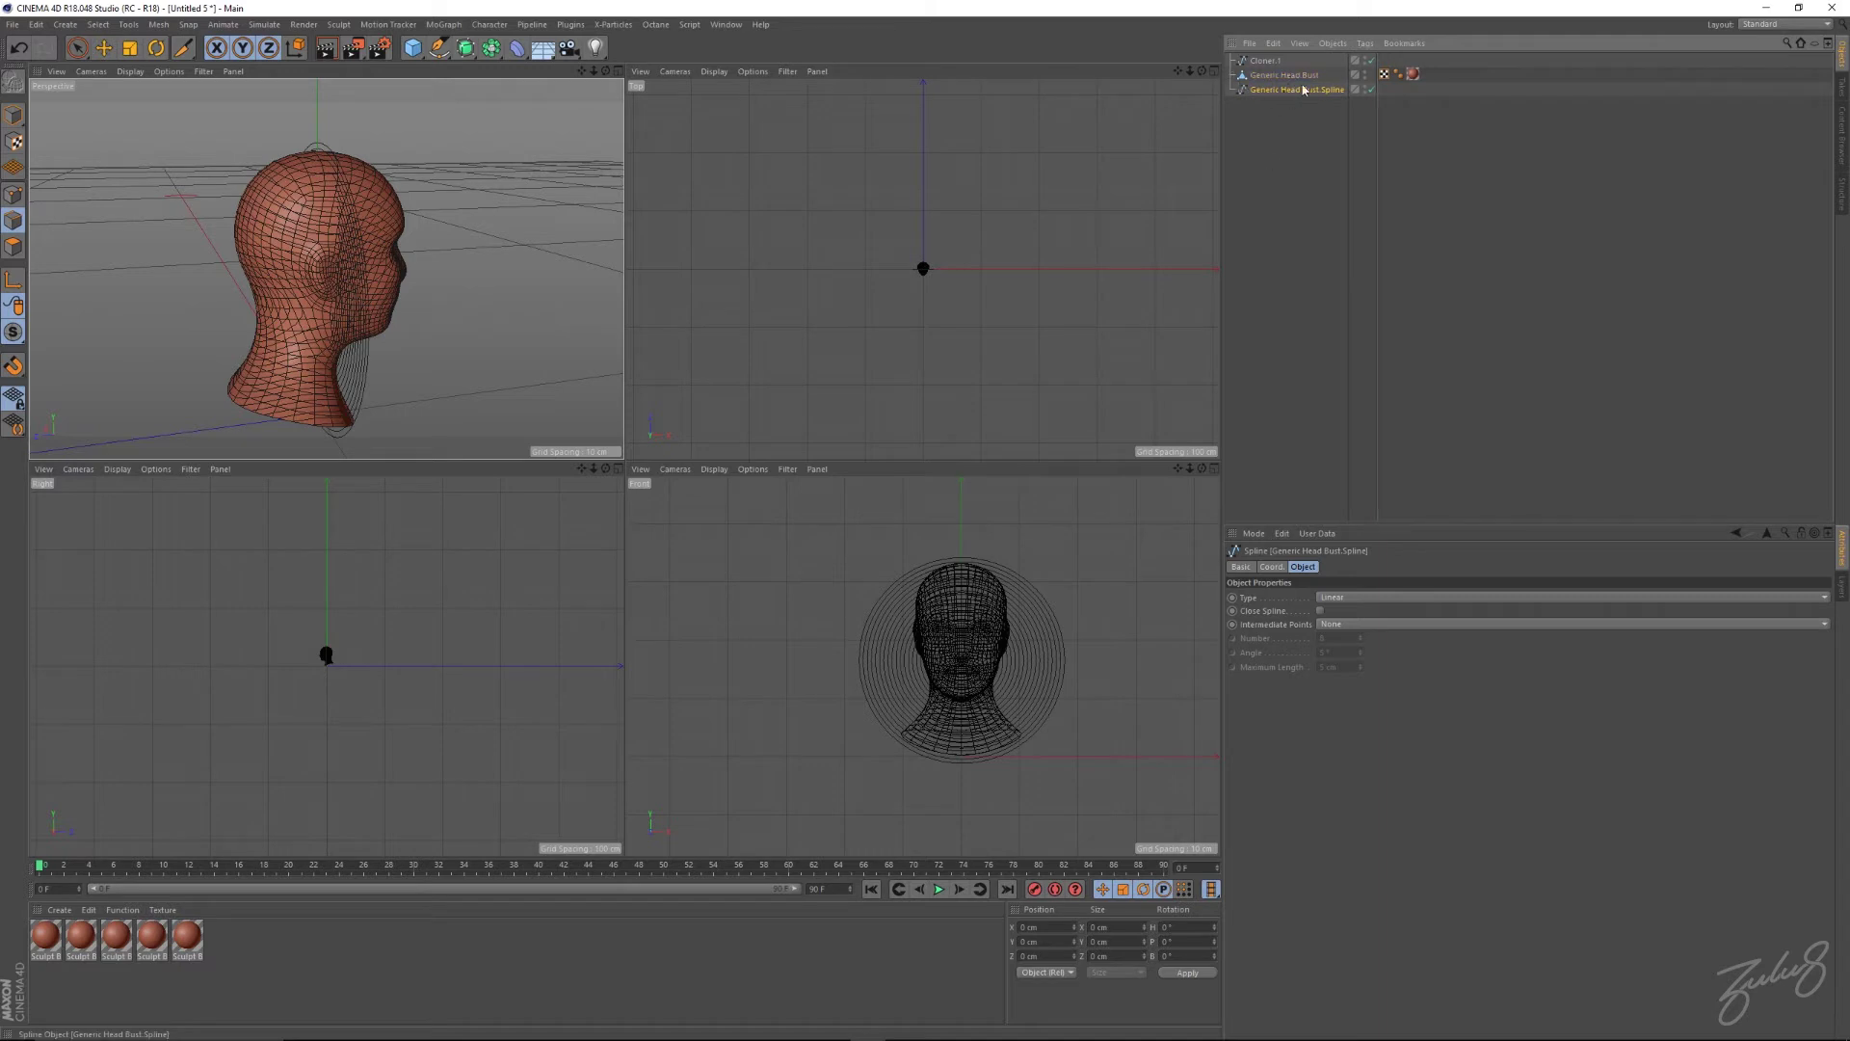
left_click(1282, 77)
left_click(1265, 63, "ctrl")
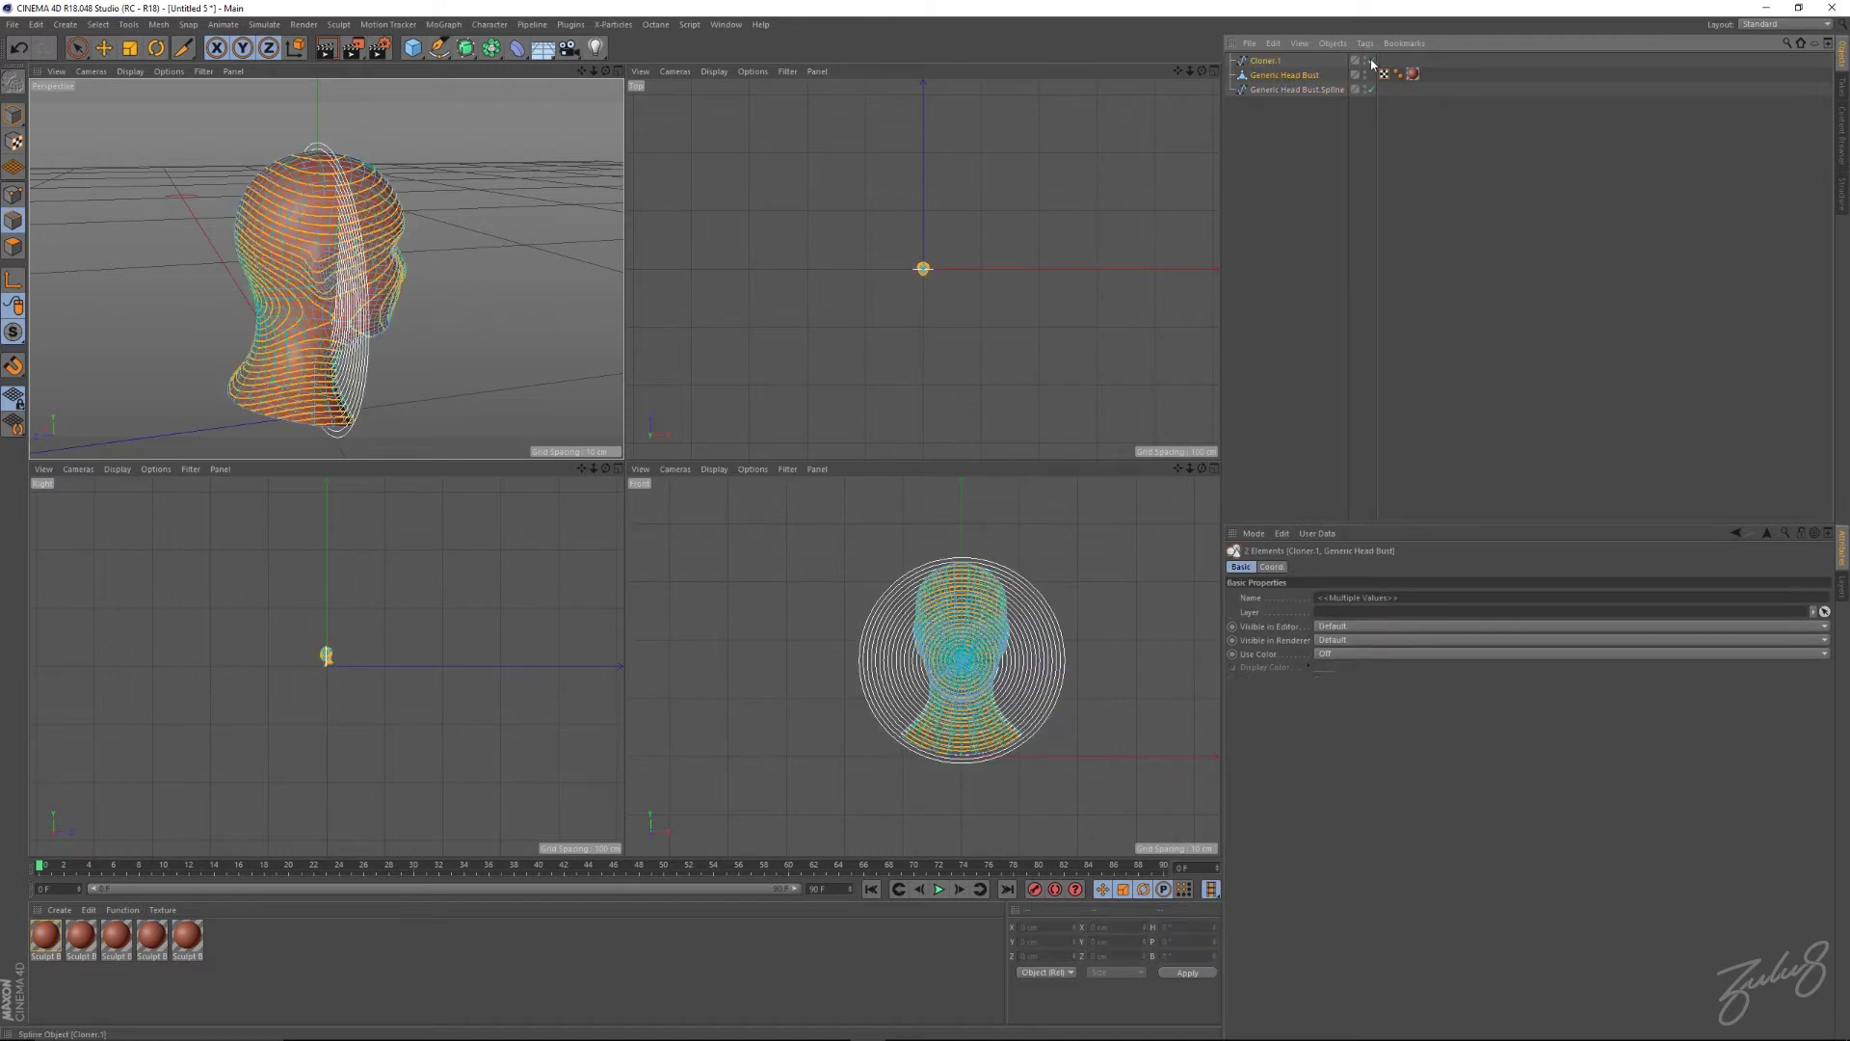
left_click(1366, 59)
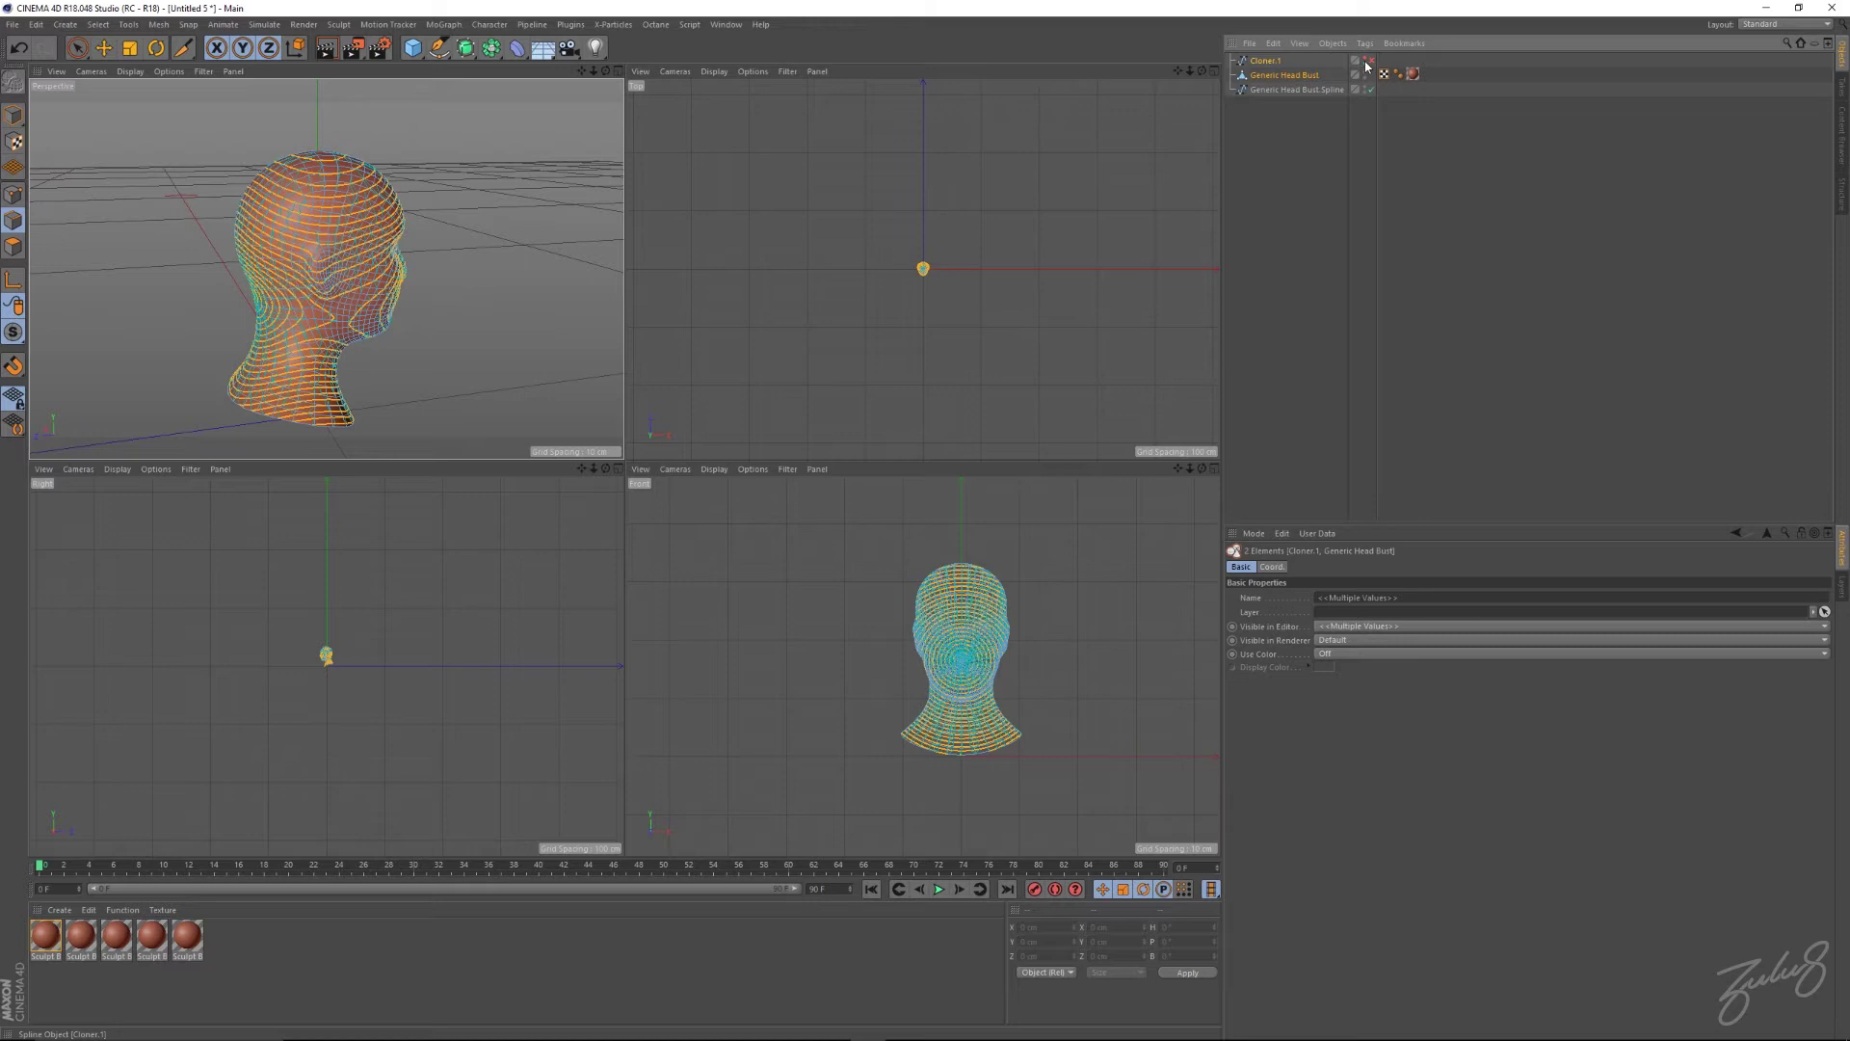
left_click(1365, 77)
Examine the extracted contour spline of the head from several angles in the perspective view.
mouse_move(380, 231)
right_mouse_down("alt")
mouse_move(539, 239)
mouse_move(405, 245)
right_mouse_up("alt")
left_click_drag(363, 256, 461, 303, "alt")
right_click_drag(462, 304, 508, 306, "alt")
left_click_drag(462, 304, 326, 269, "alt")
right_click_drag(327, 269, 330, 230, "alt")
left_click_drag(338, 225, 301, 221, "alt")
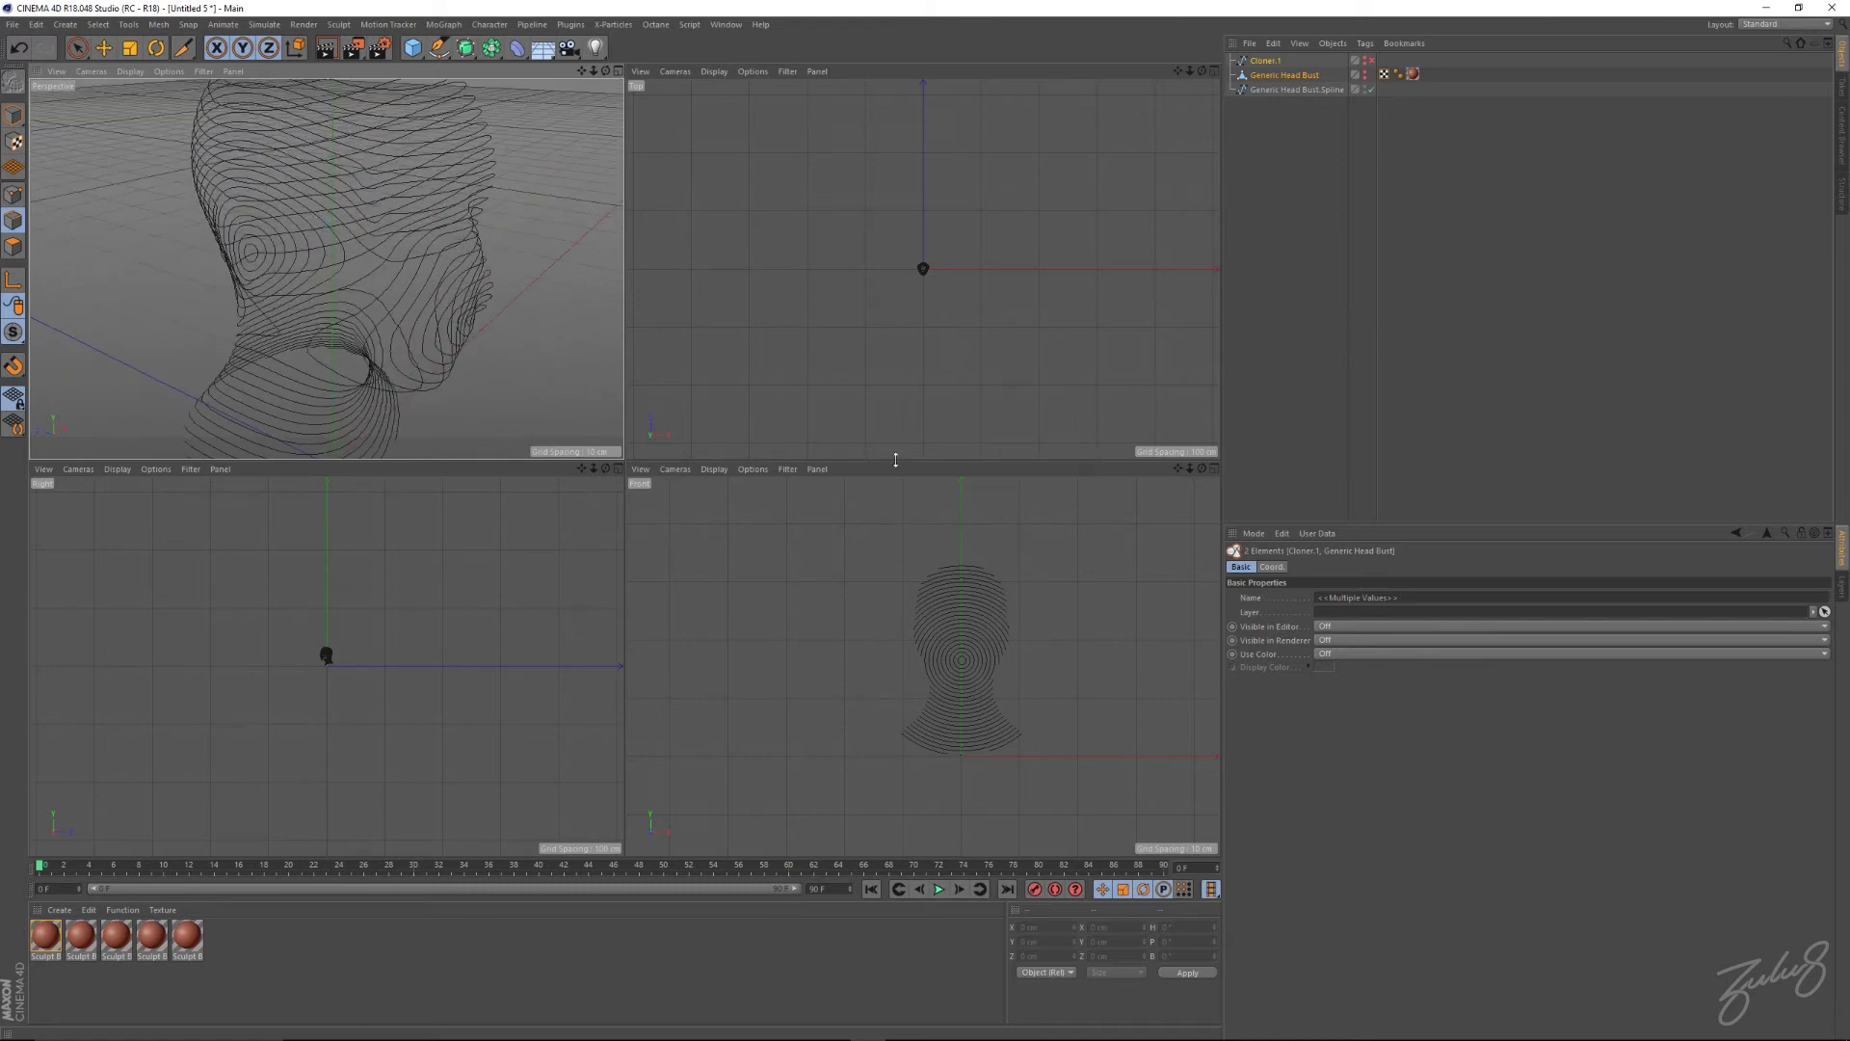
left_click_drag(473, 236, 310, 285, "alt")
Add a circle spline and place the head bust spline directly below it in the object hierarchy.
left_click(1316, 91)
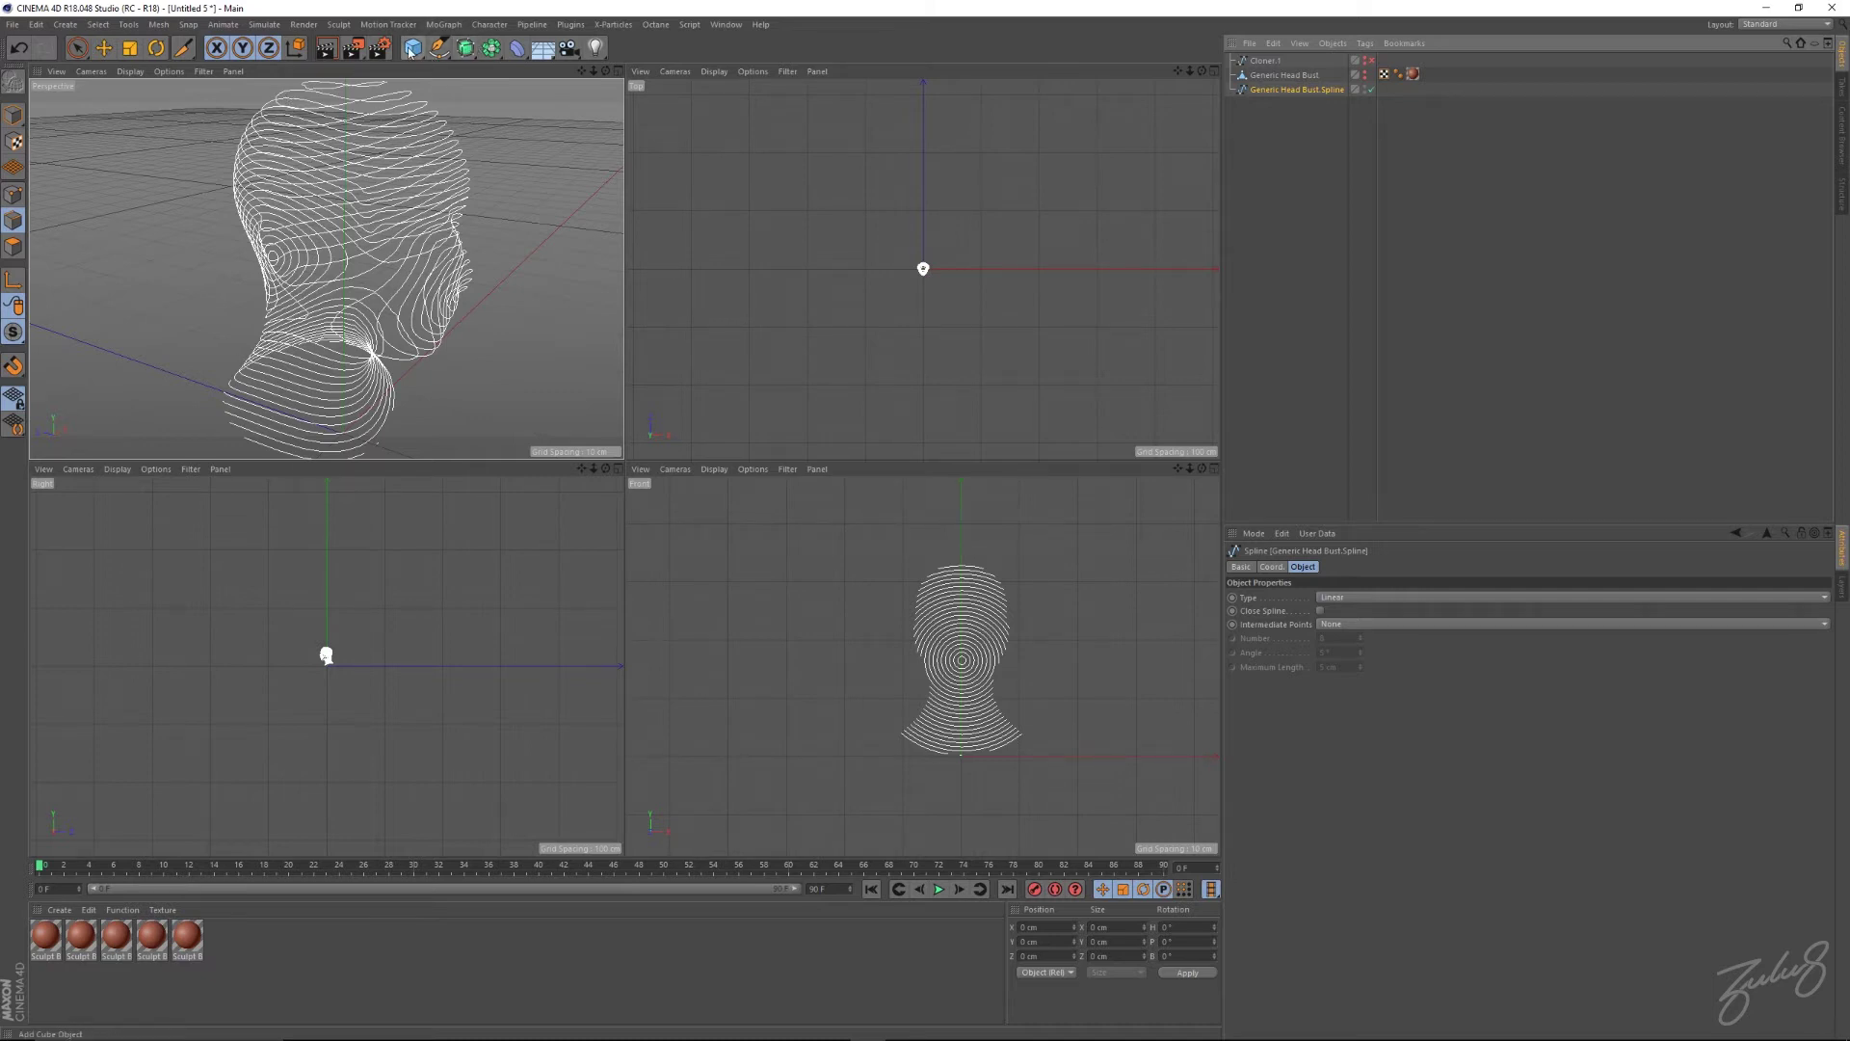
left_click_drag(443, 50, 604, 95)
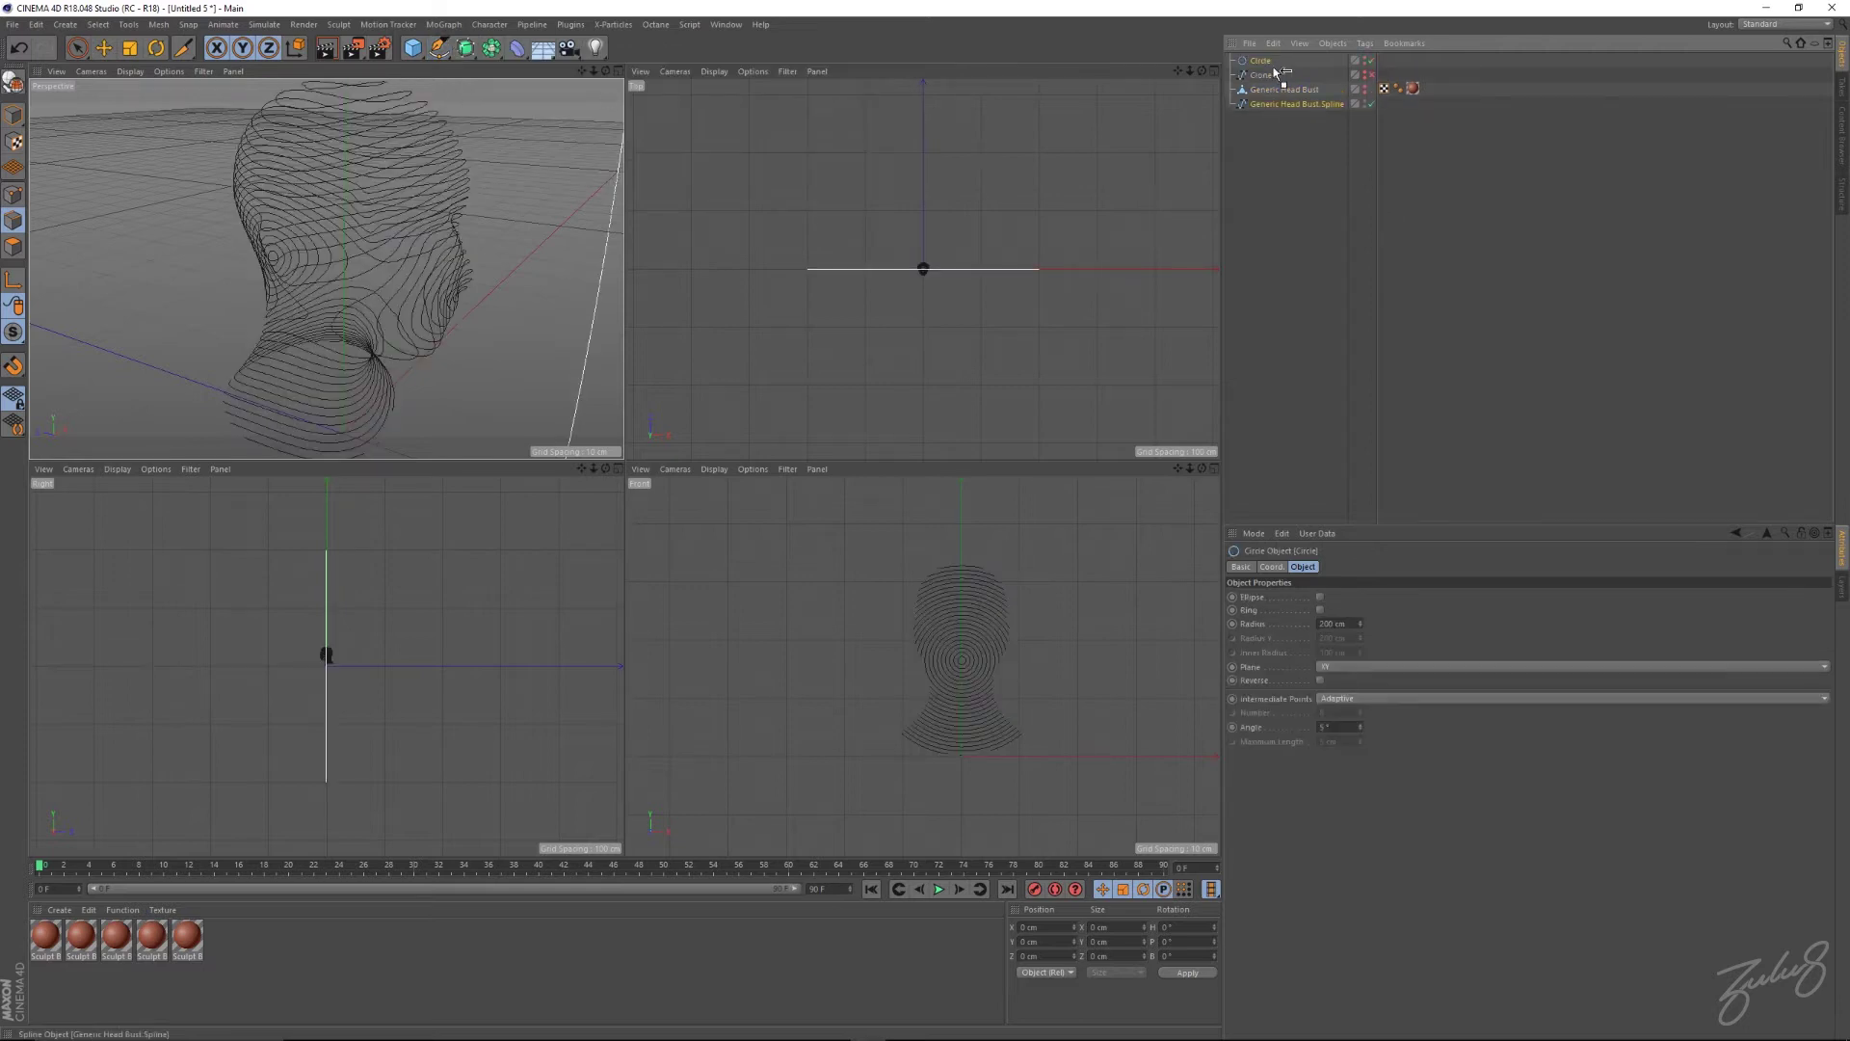
left_click_drag(1274, 66, 1274, 68)
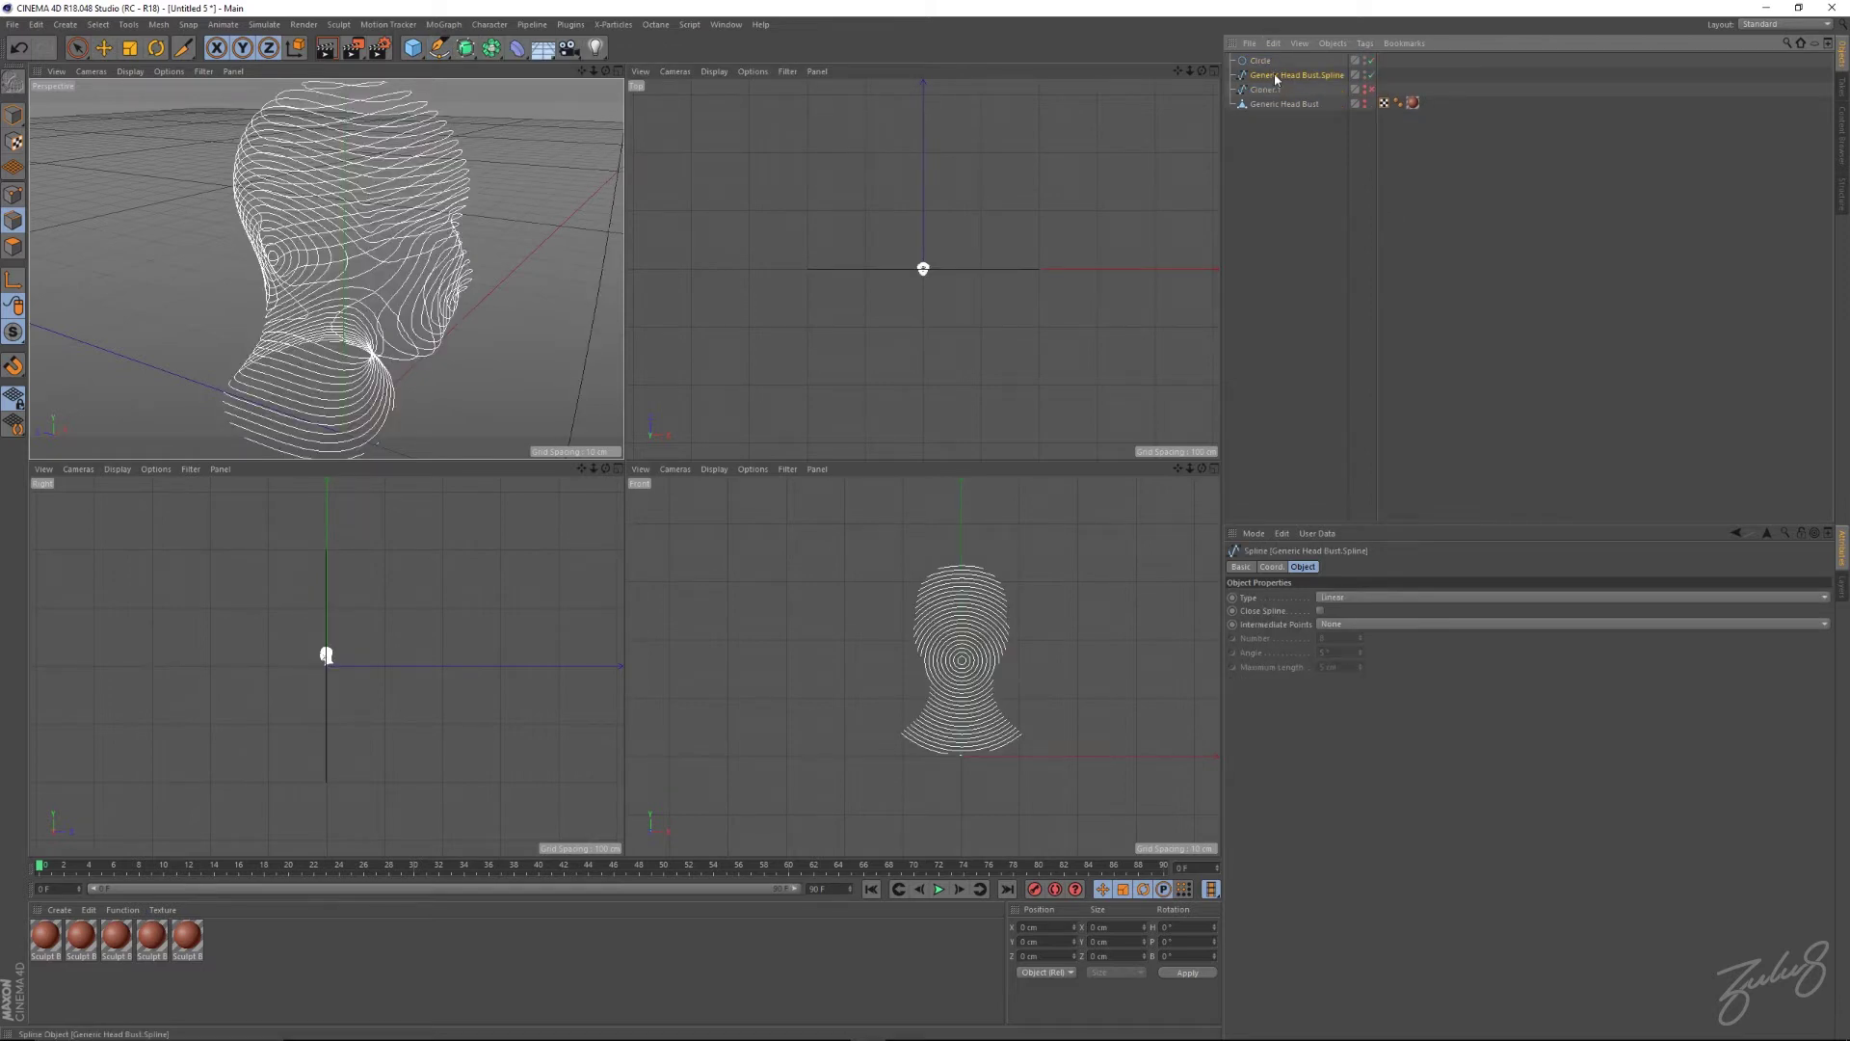
left_click(617, 242)
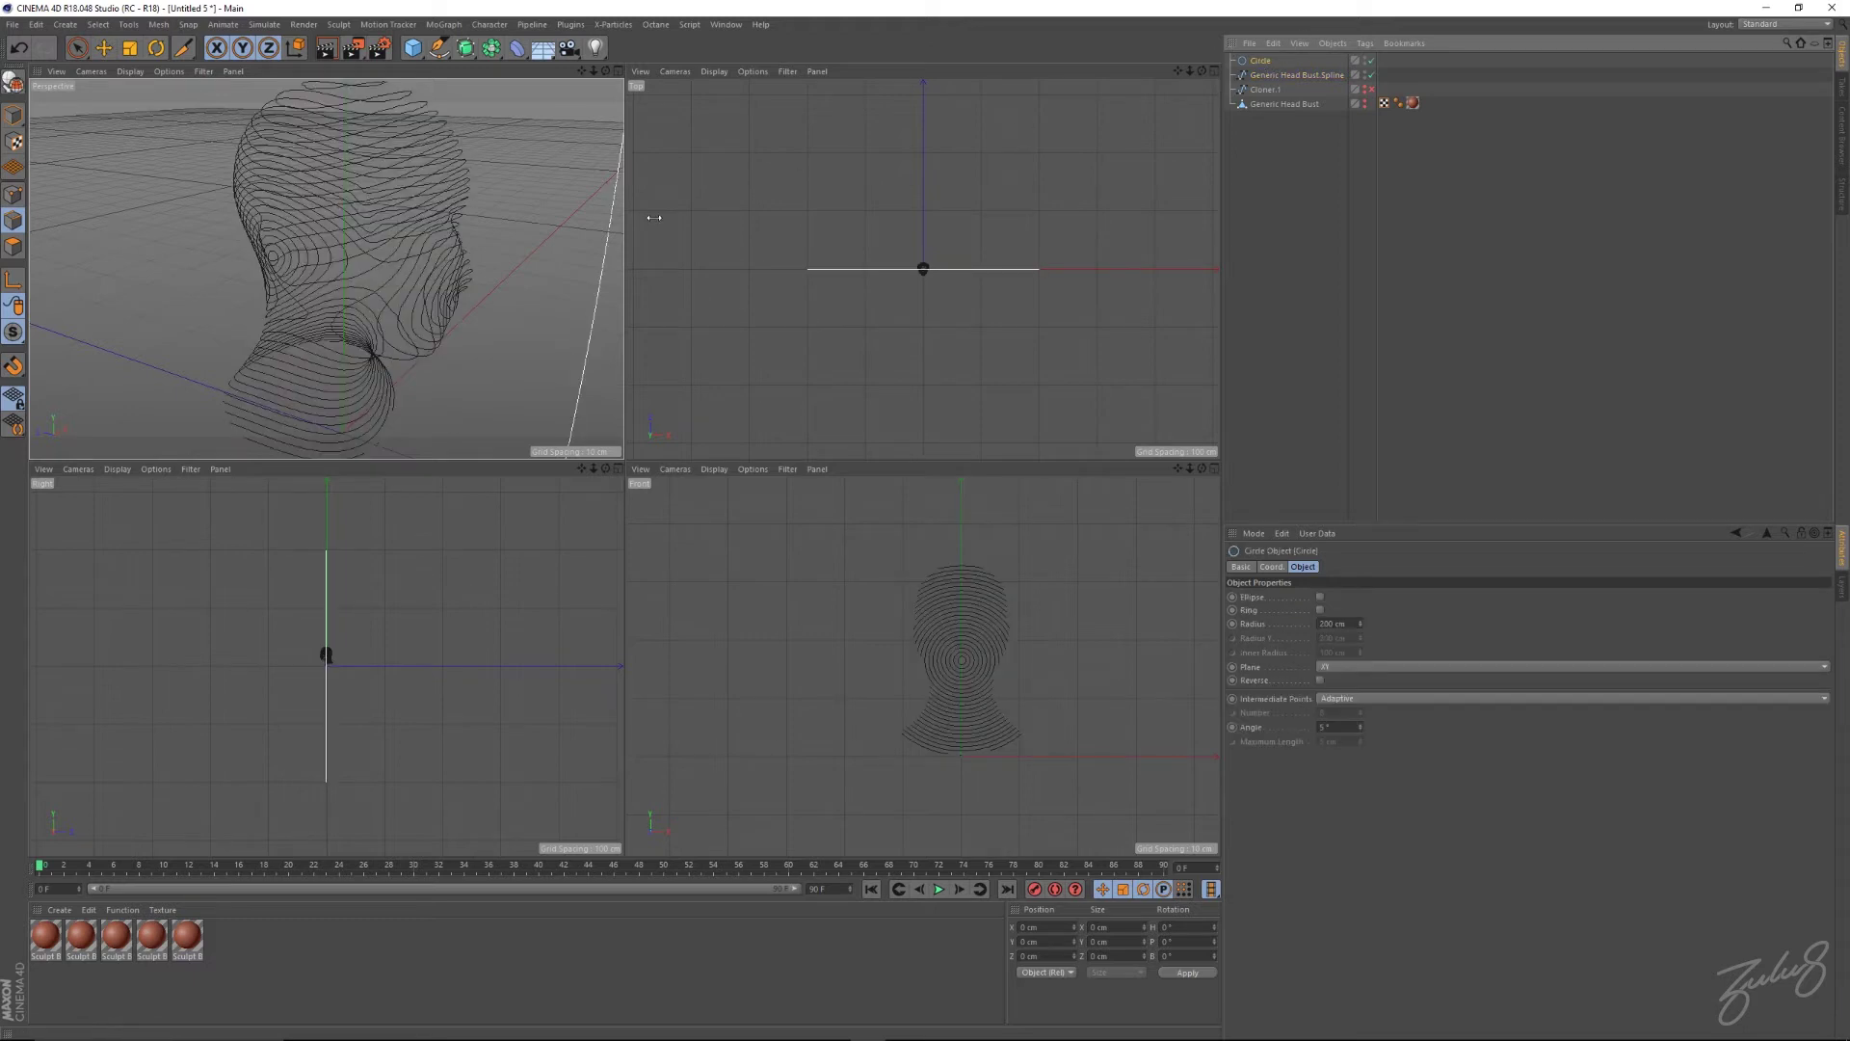
Scale the new circle spline down to a radius of about 15.4 cm.
right_click_drag(495, 251, 491, 222, "alt")
key("r")
key("t")
left_click_drag(537, 150, 181, 466)
Set the circle spline's radius to 0.2 cm.
left_click(1258, 59)
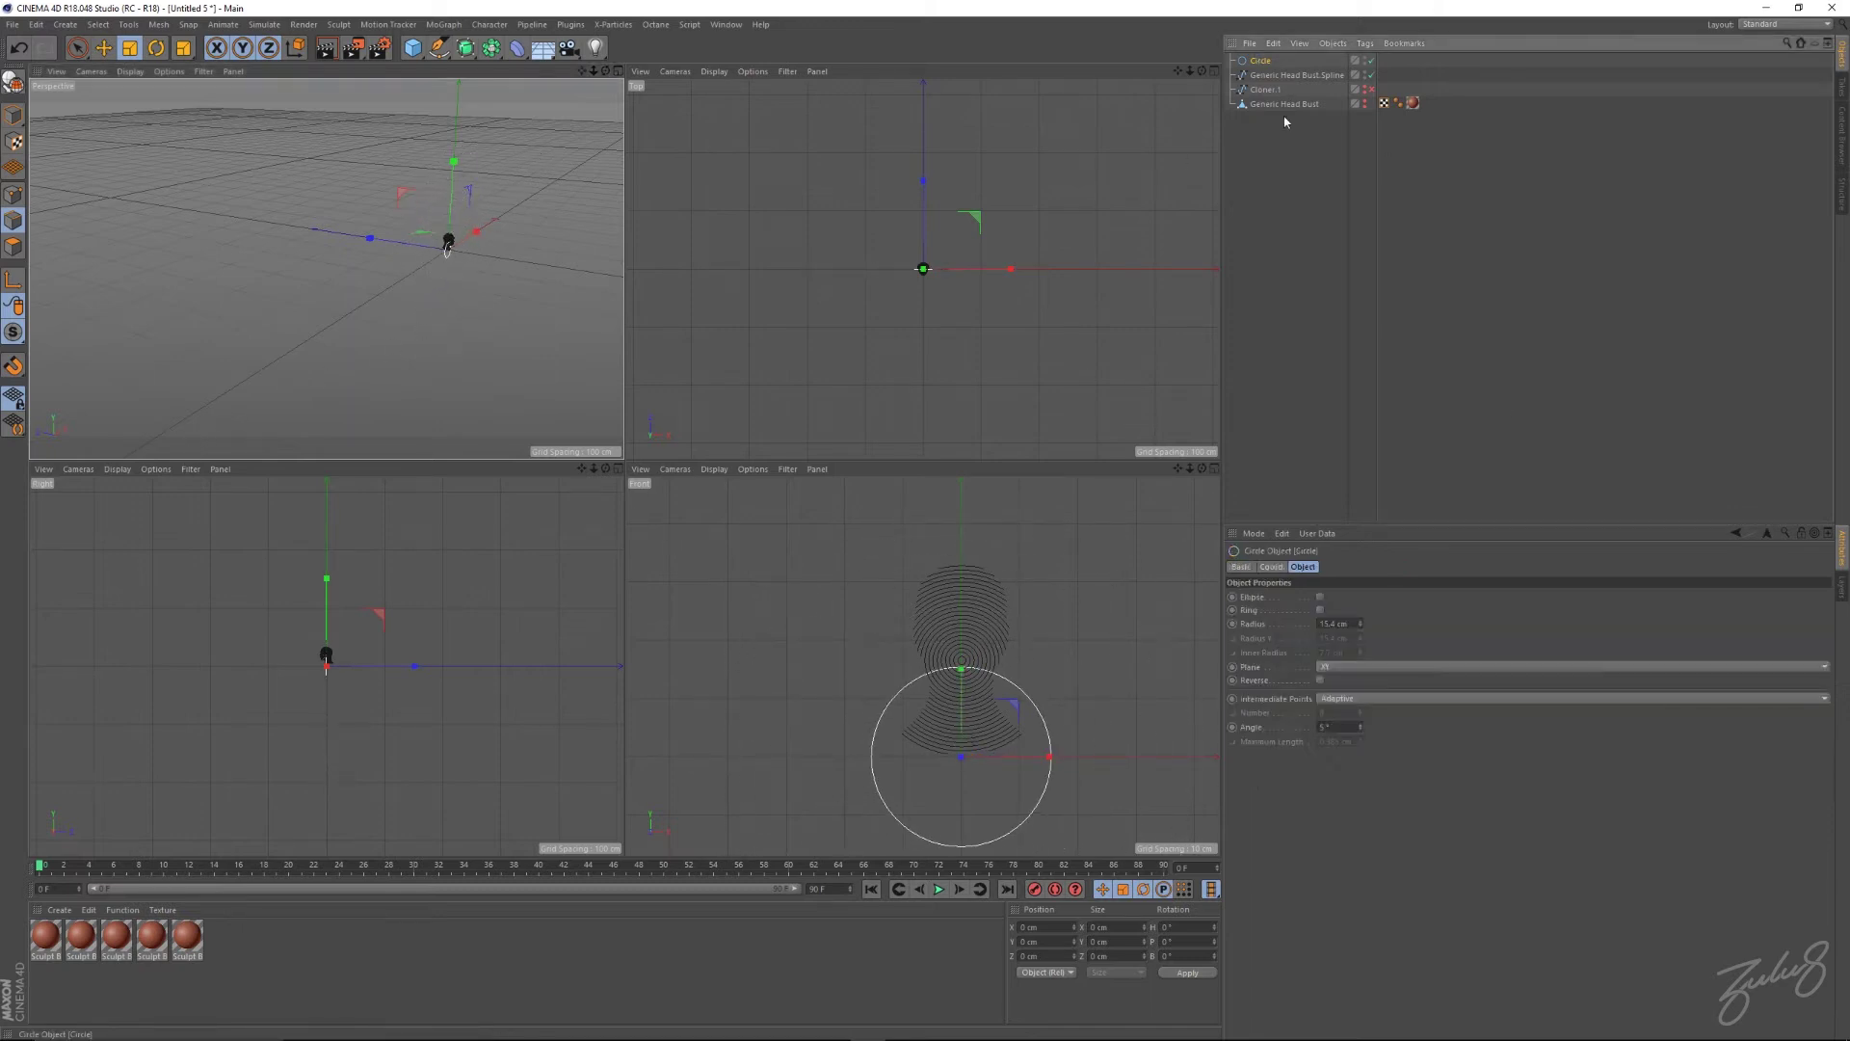
double_click(1342, 625)
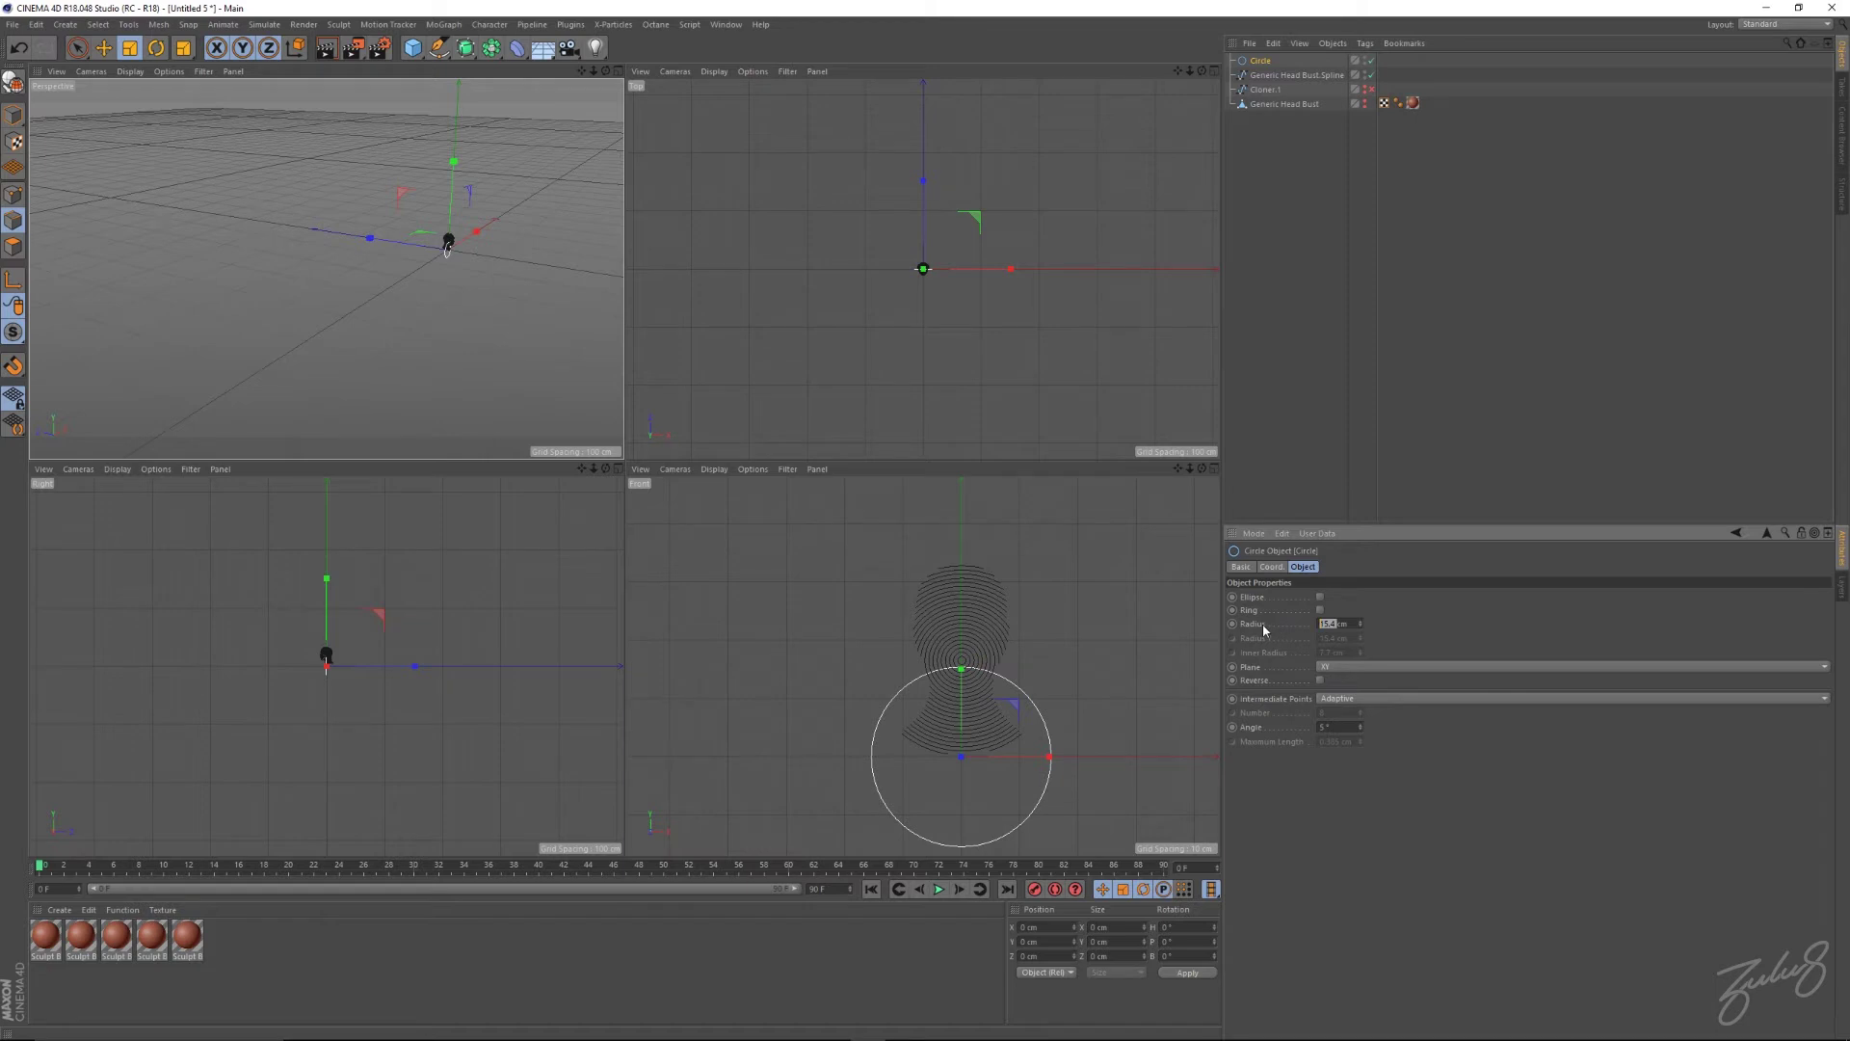
type("0.2")
key("Return")
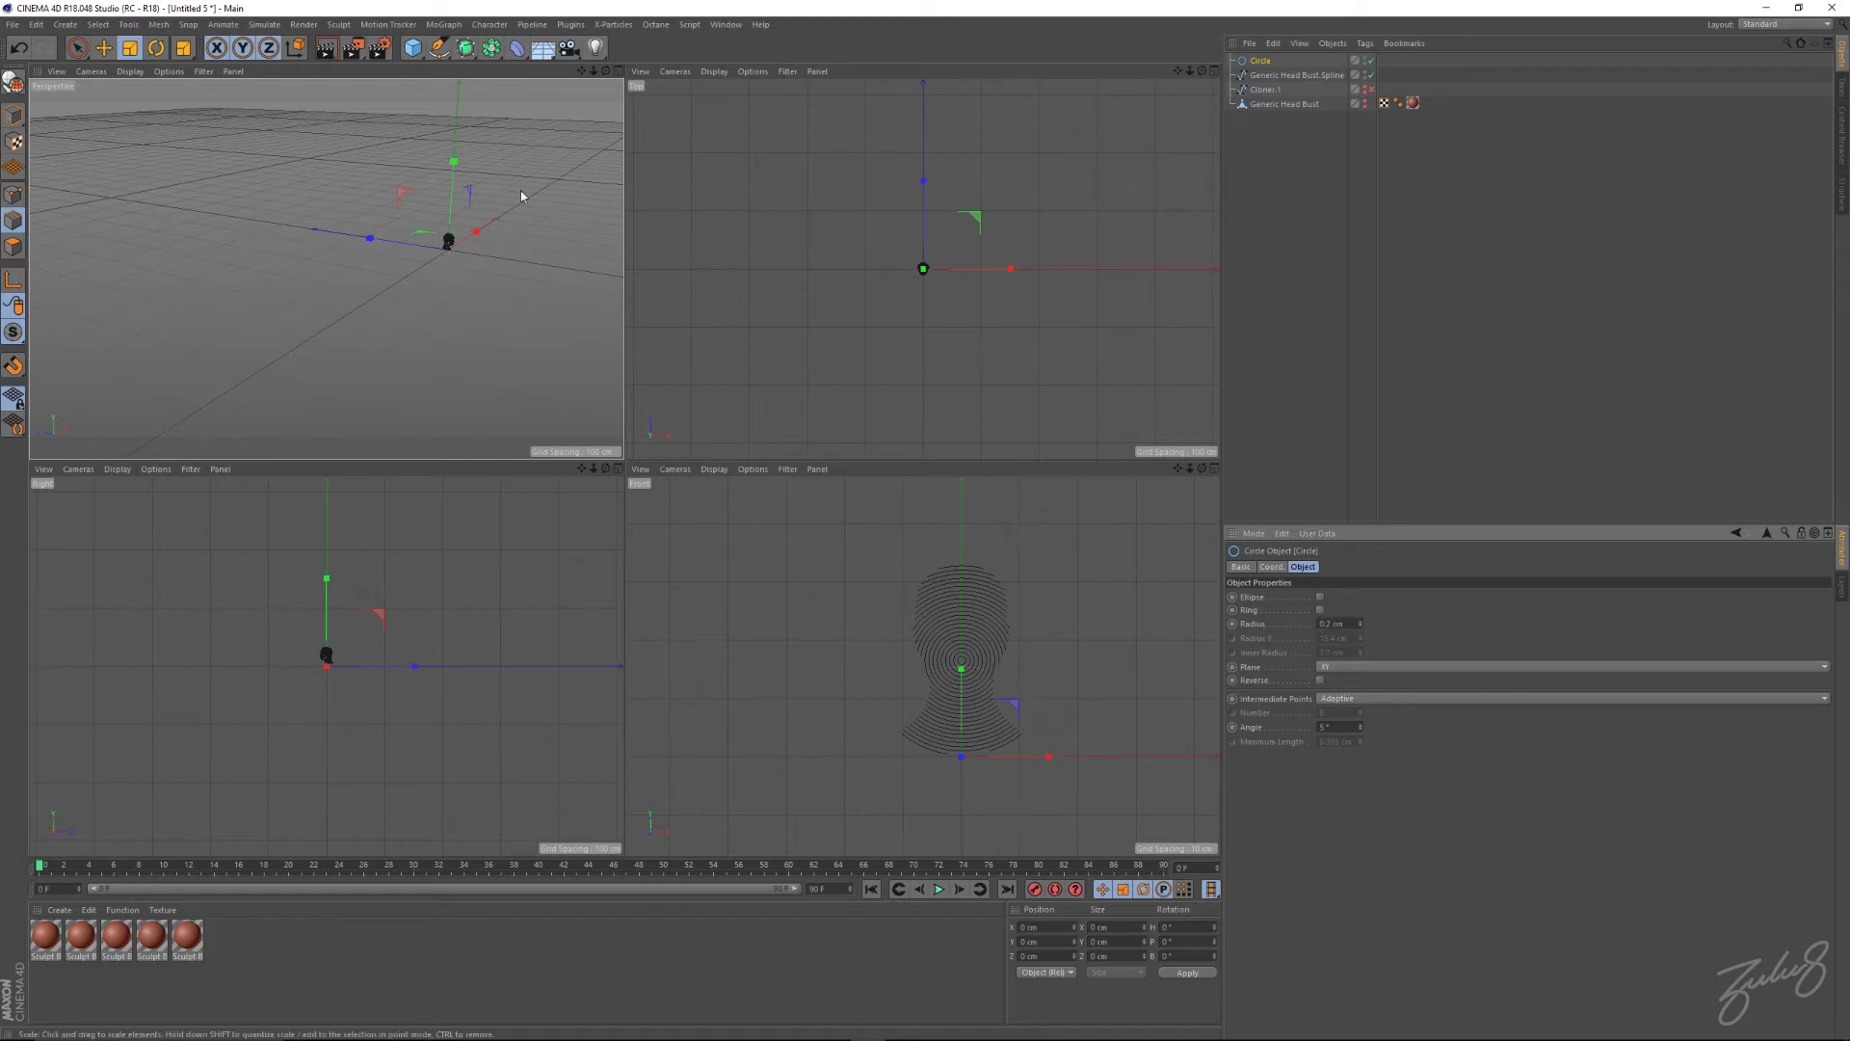
Add a Sweep object and nest the circle profile and the head bust spline inside it to build tubes.
right_click_drag(460, 243, 728, 239, "alt")
middle_click_drag(341, 400, 360, 376, "alt")
scroll(418, 341, "up", 4)
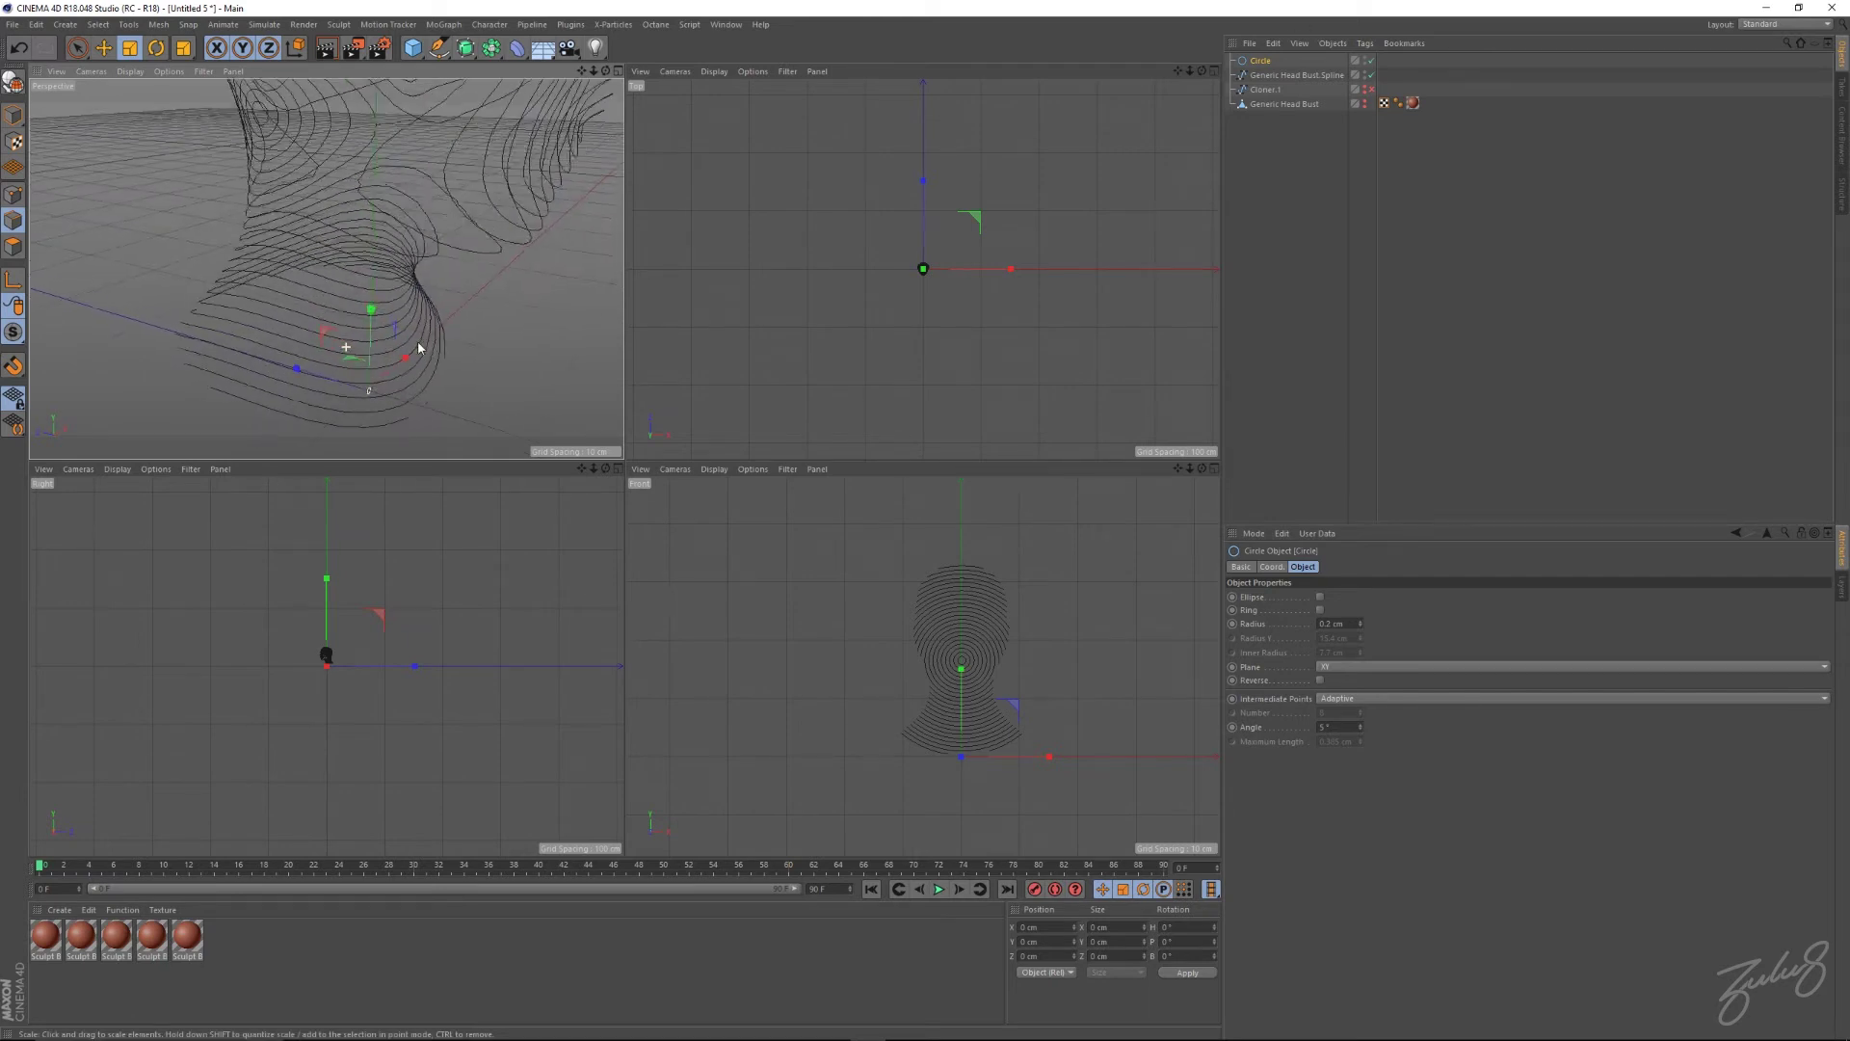
scroll(409, 330, "down", 3)
scroll(378, 273, "down", 2)
middle_click_drag(402, 159, 365, 239, "alt")
left_click_drag(364, 239, 371, 231, "alt")
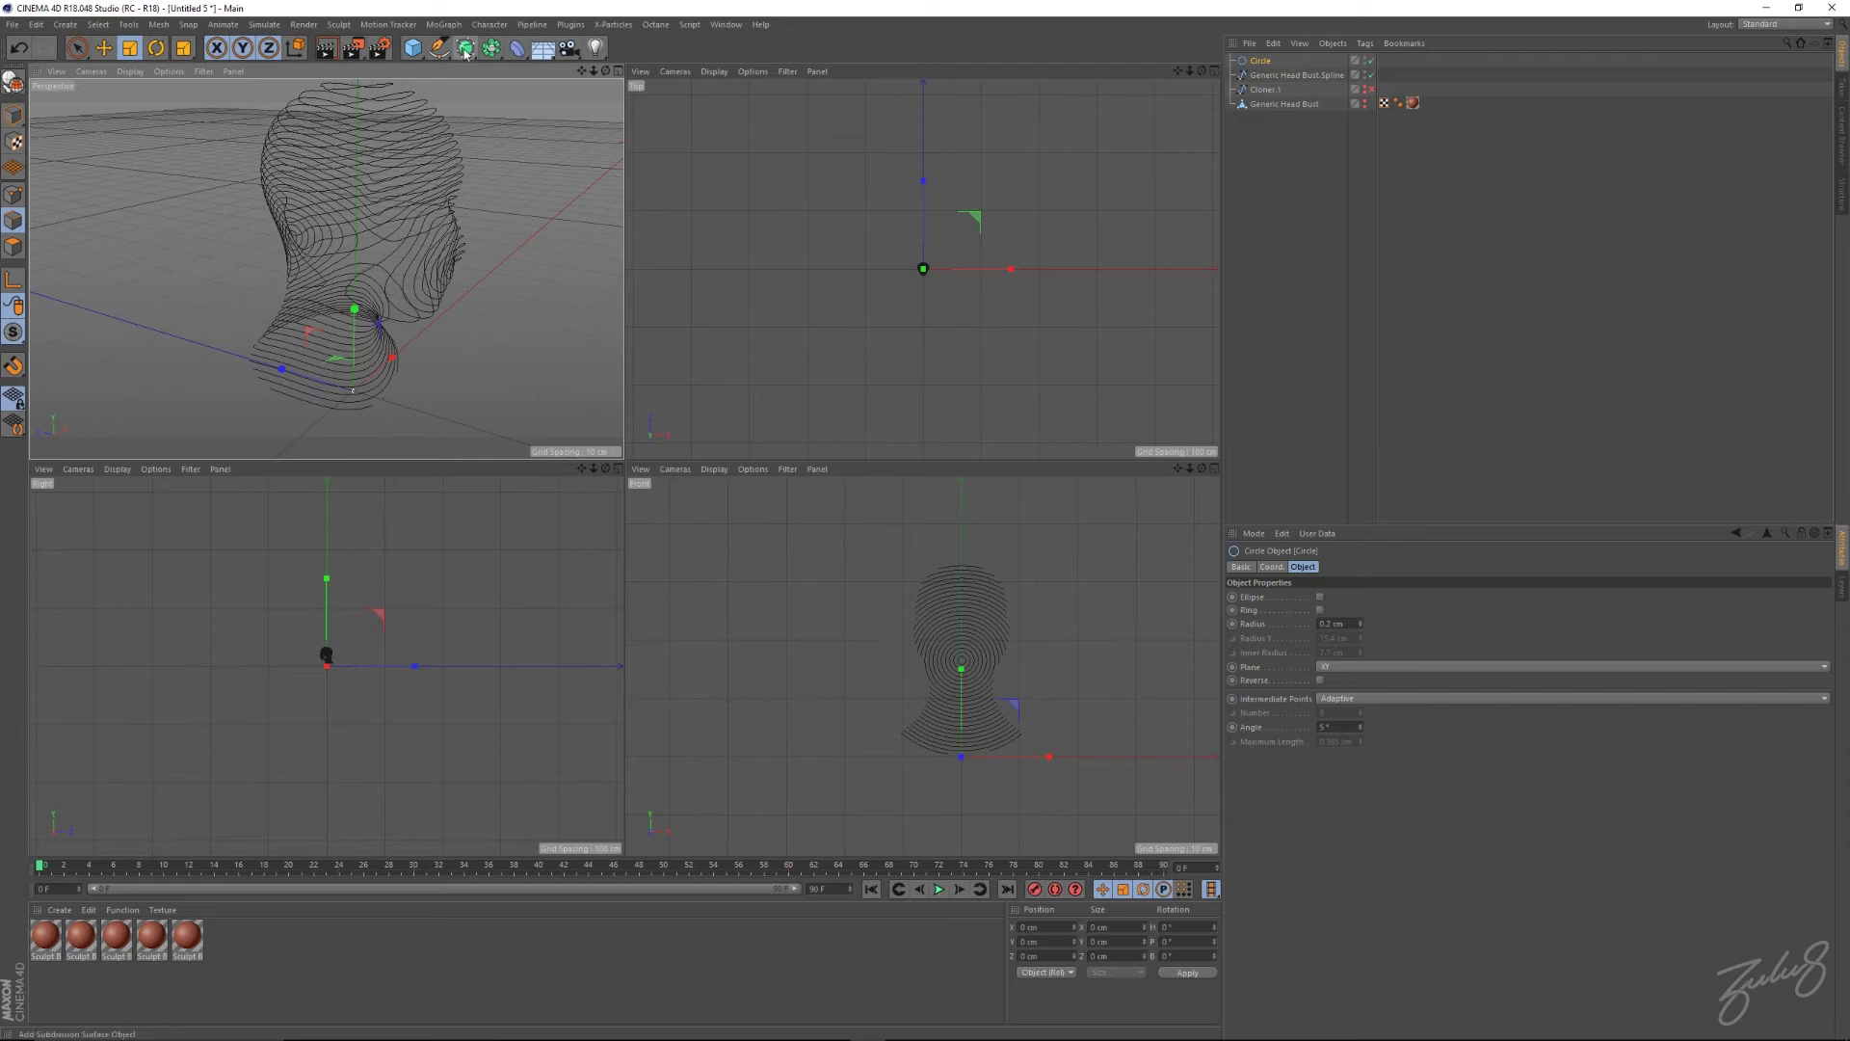
left_click_drag(464, 53, 545, 127)
left_click(543, 124)
left_click(1264, 76)
left_click(1268, 88, "shift")
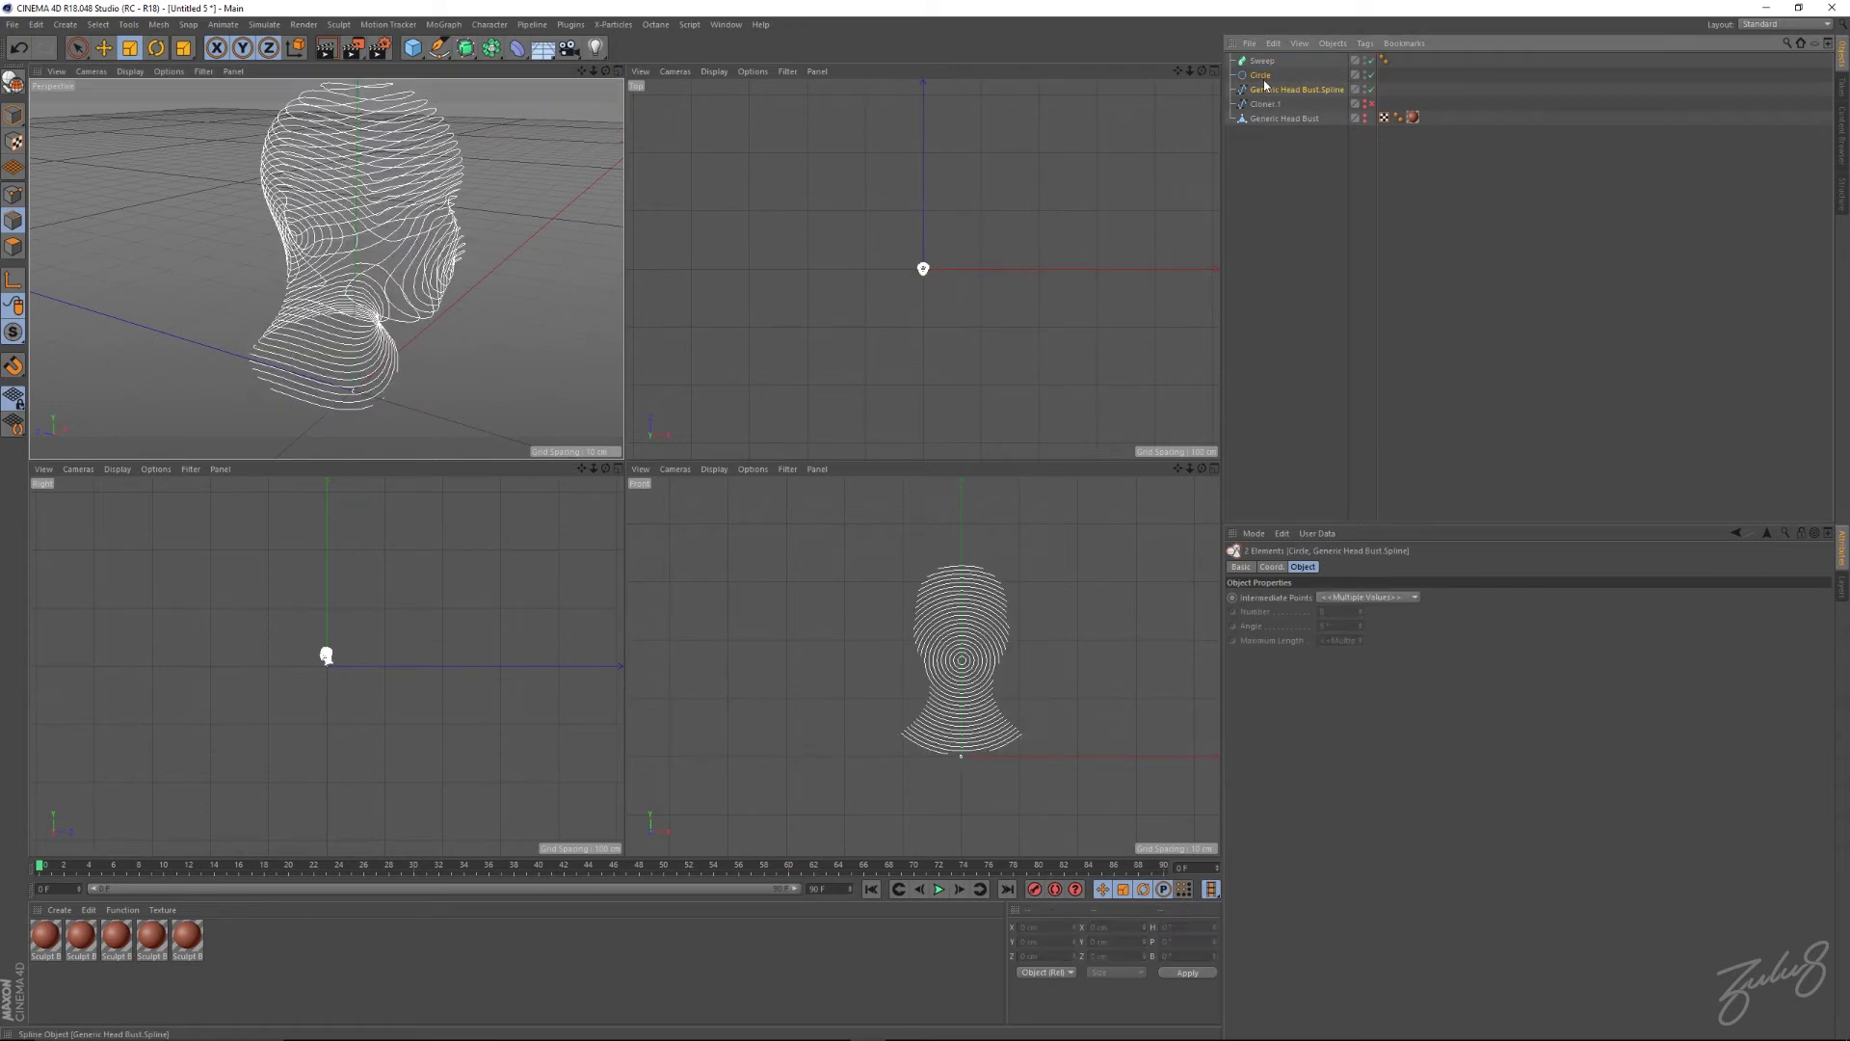
left_click_drag(1264, 64, 1264, 63)
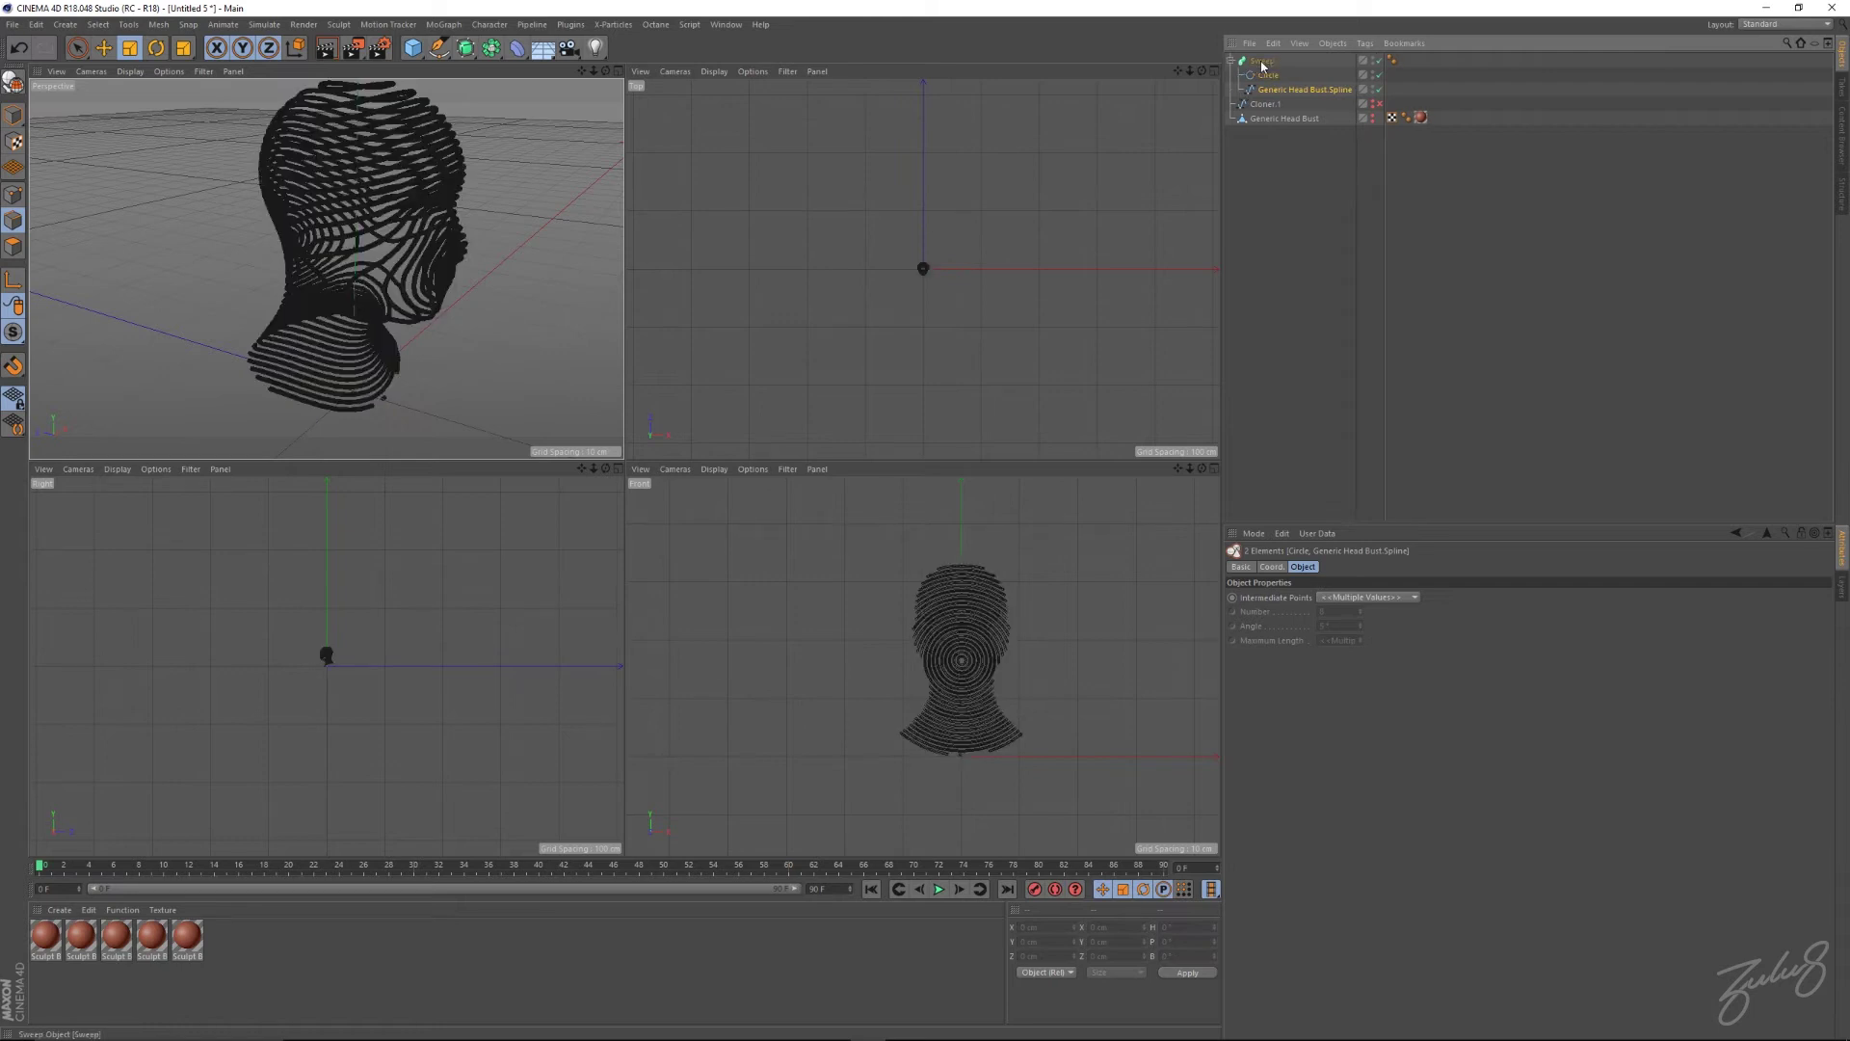
Set the sweep's circle profile to a radius of 0.1 cm and its adaptive angle to 2°.
scroll(395, 237, "up", 3)
scroll(395, 237, "up", 5)
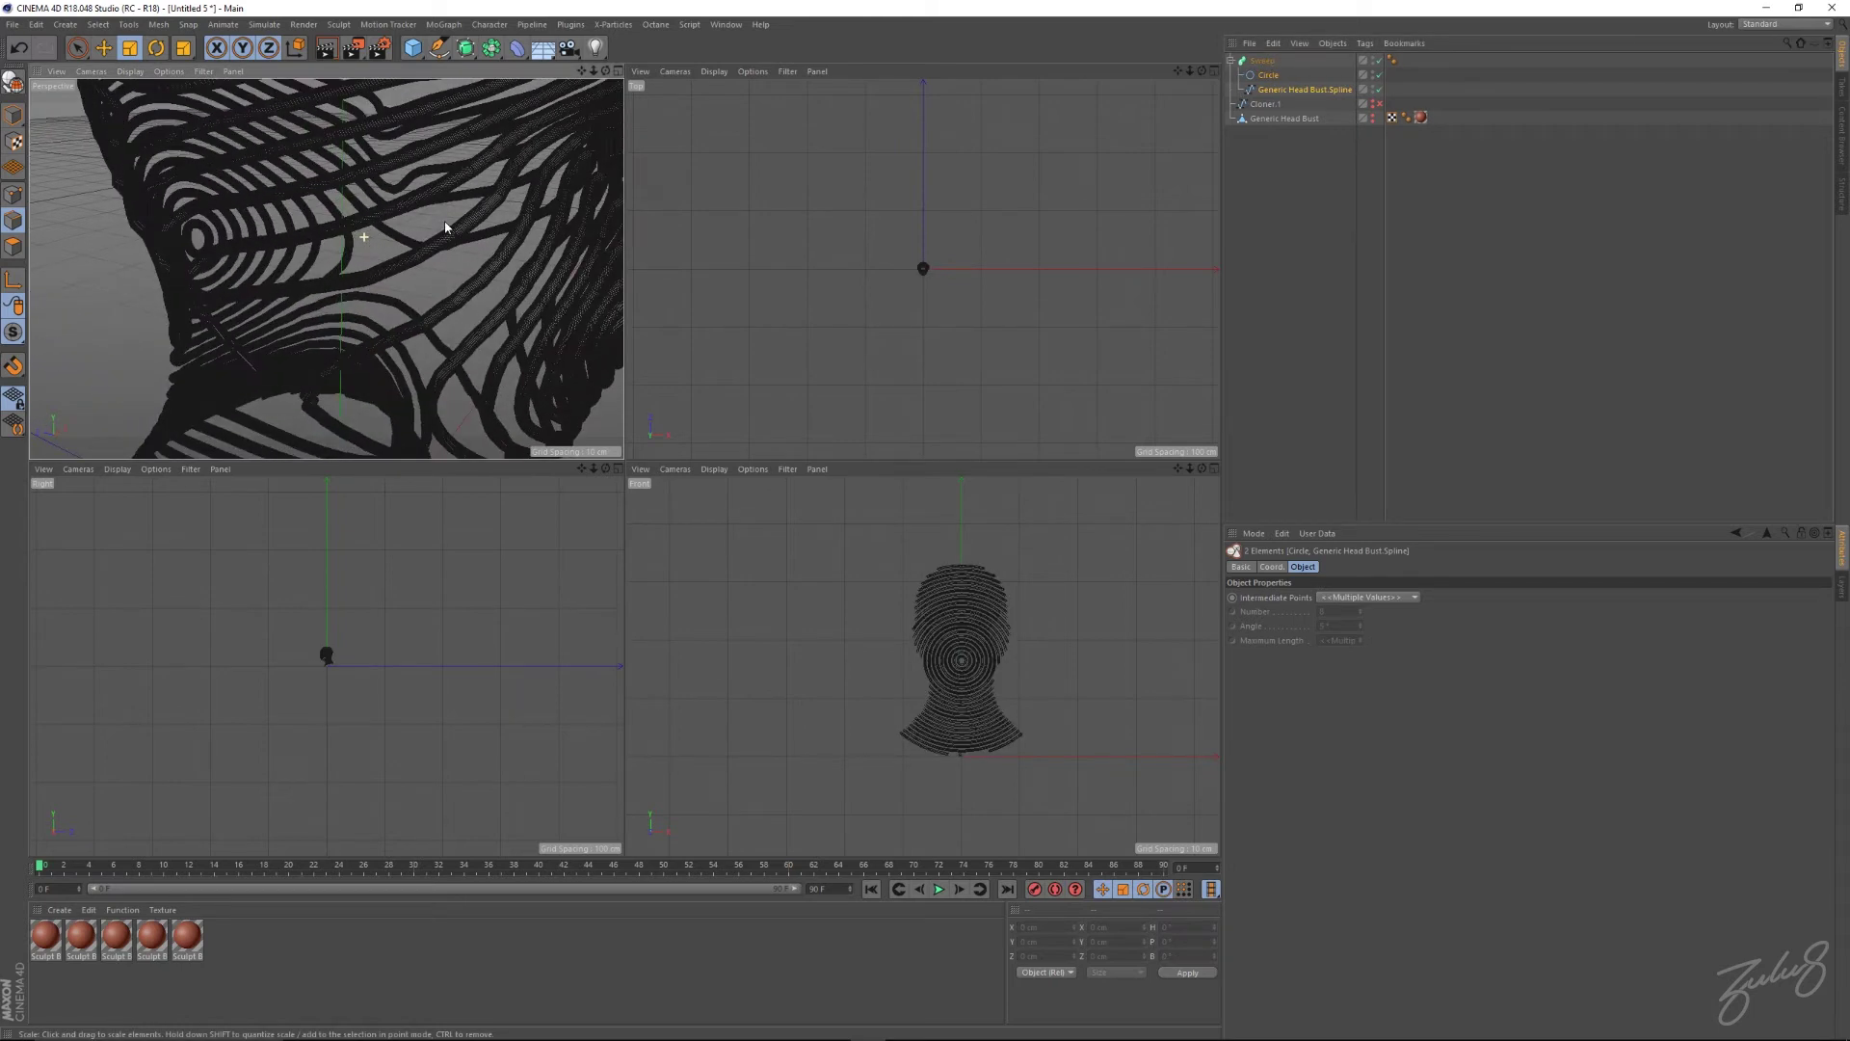
left_click(1268, 75)
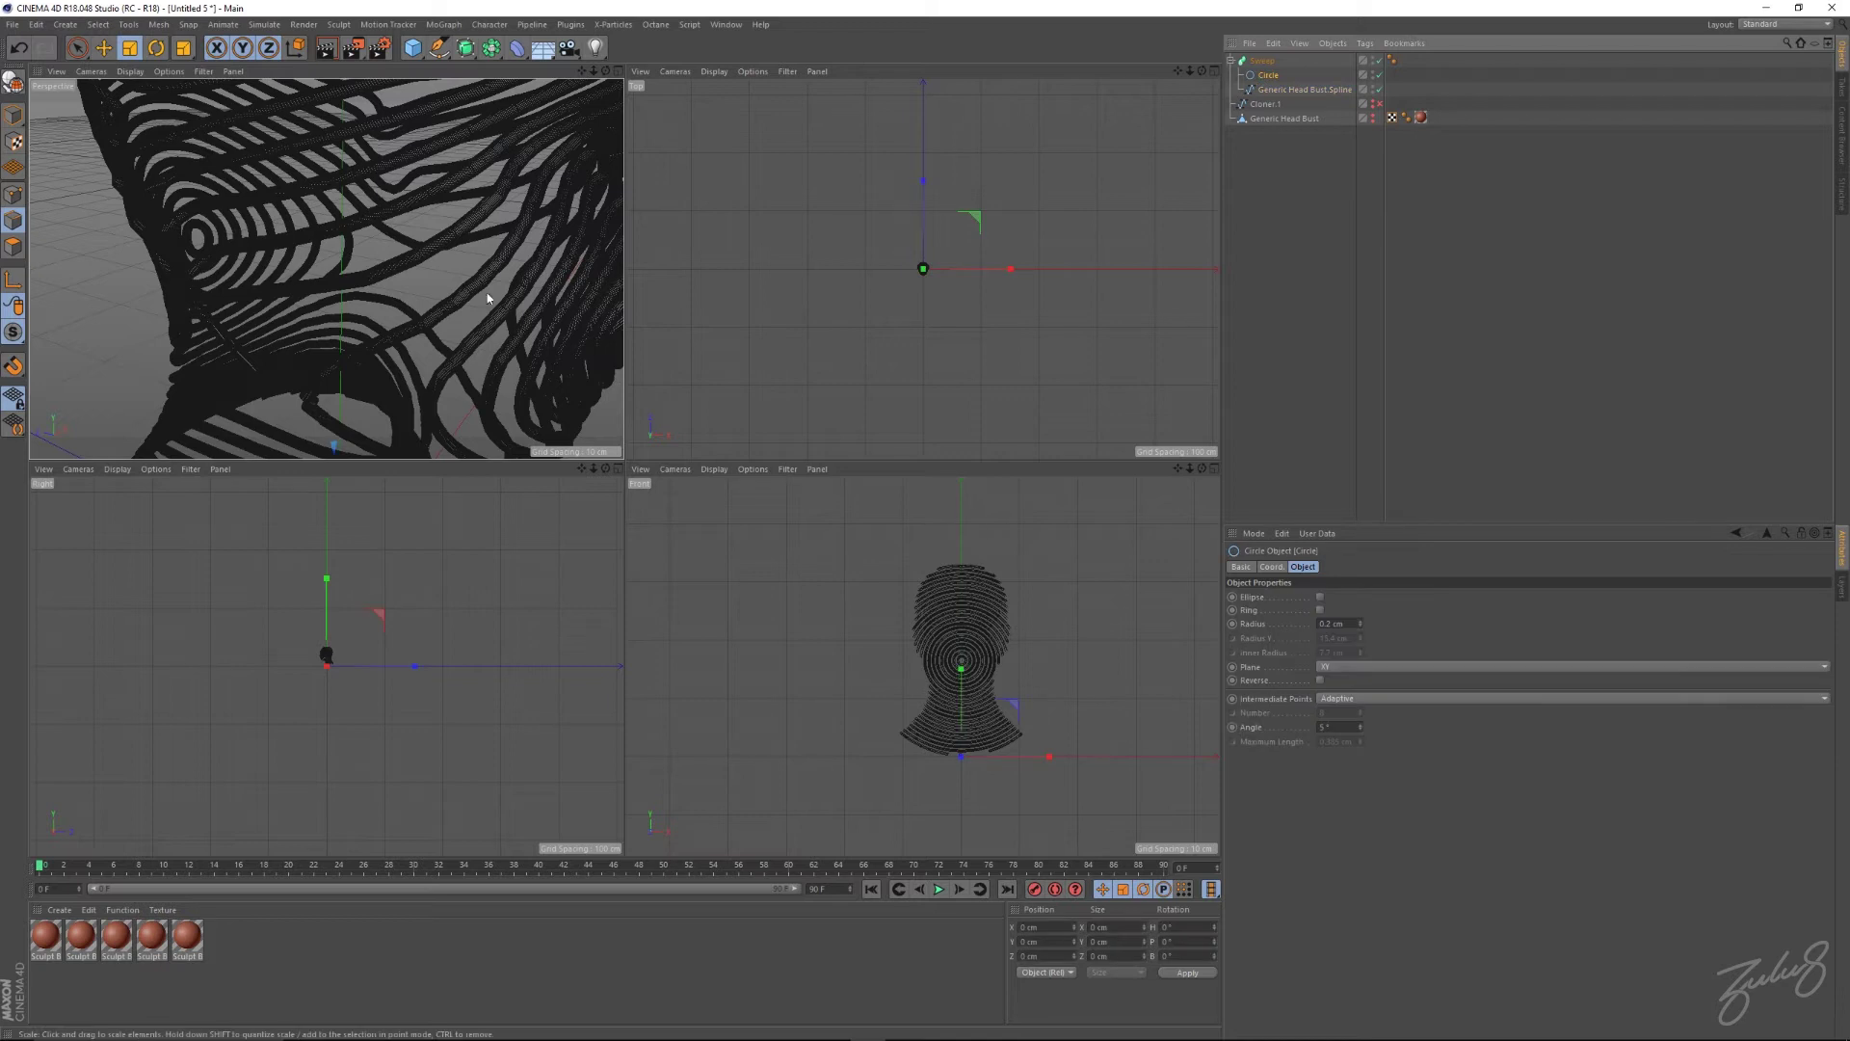
scroll(408, 265, "down", 10)
scroll(408, 264, "up", 6)
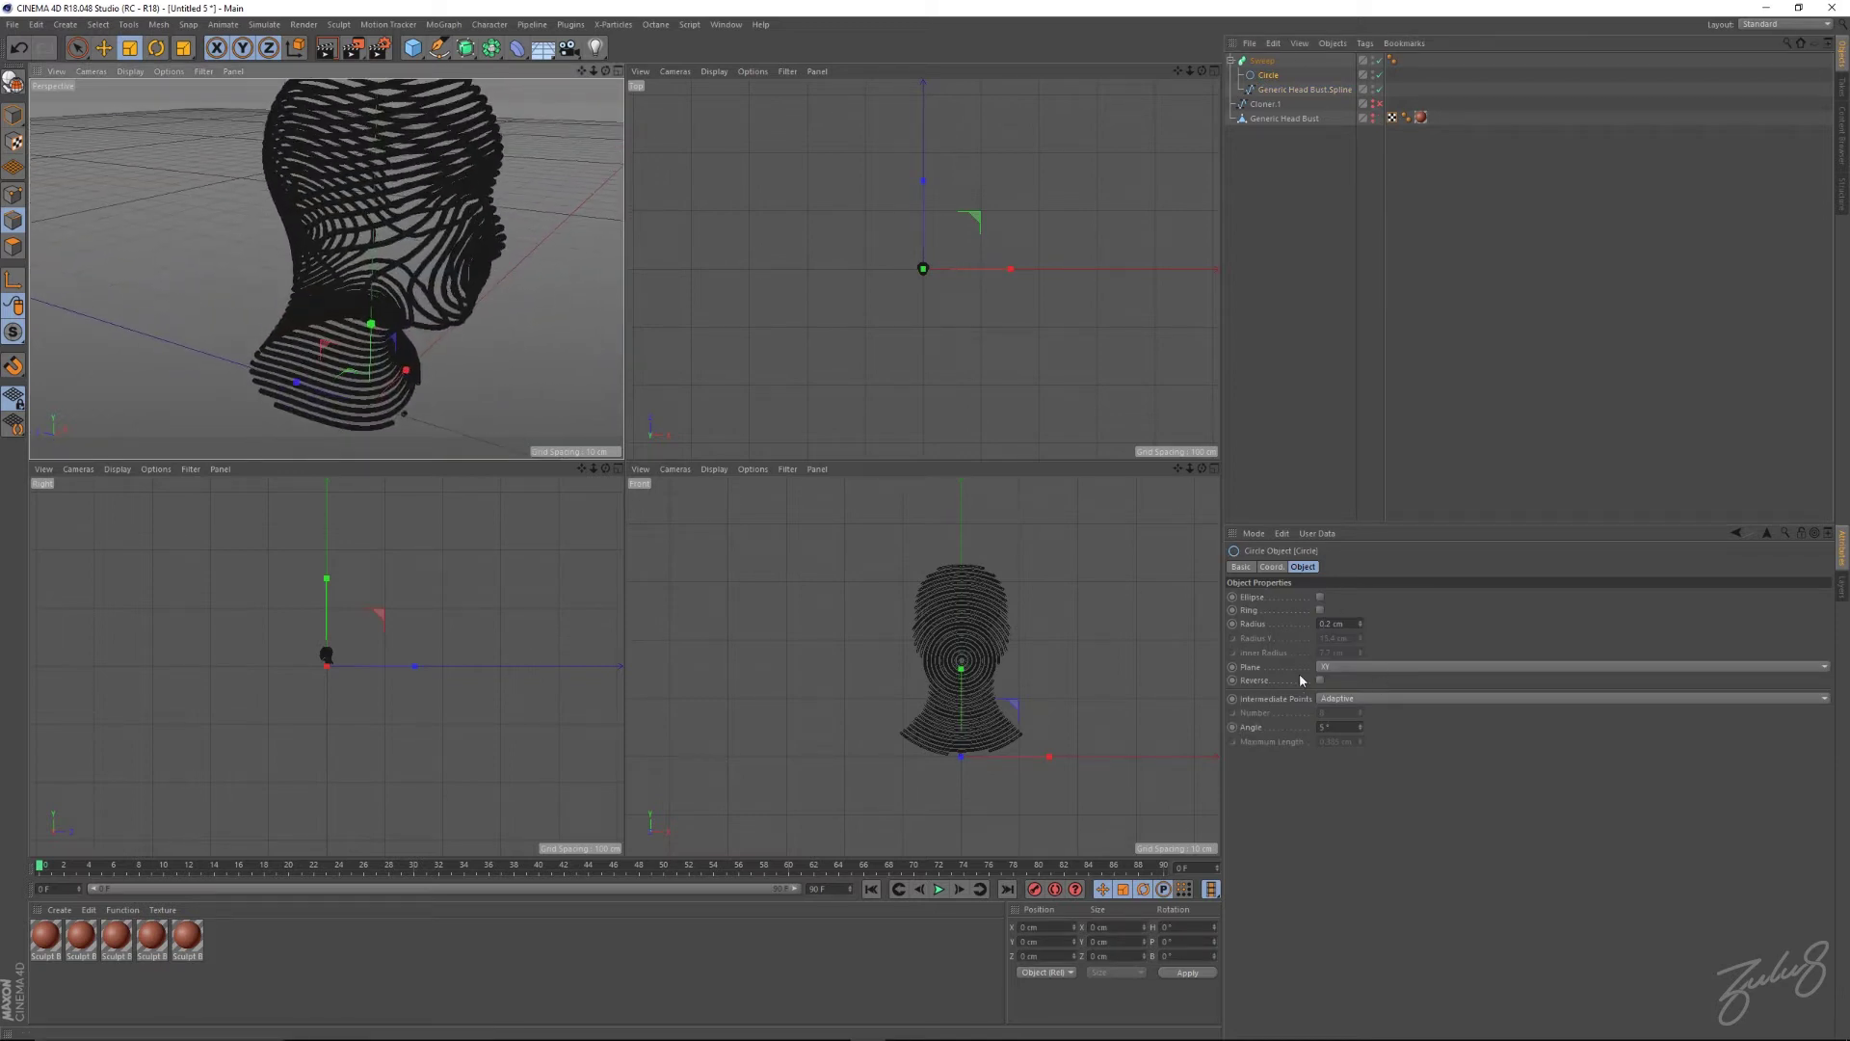
left_click(1331, 624)
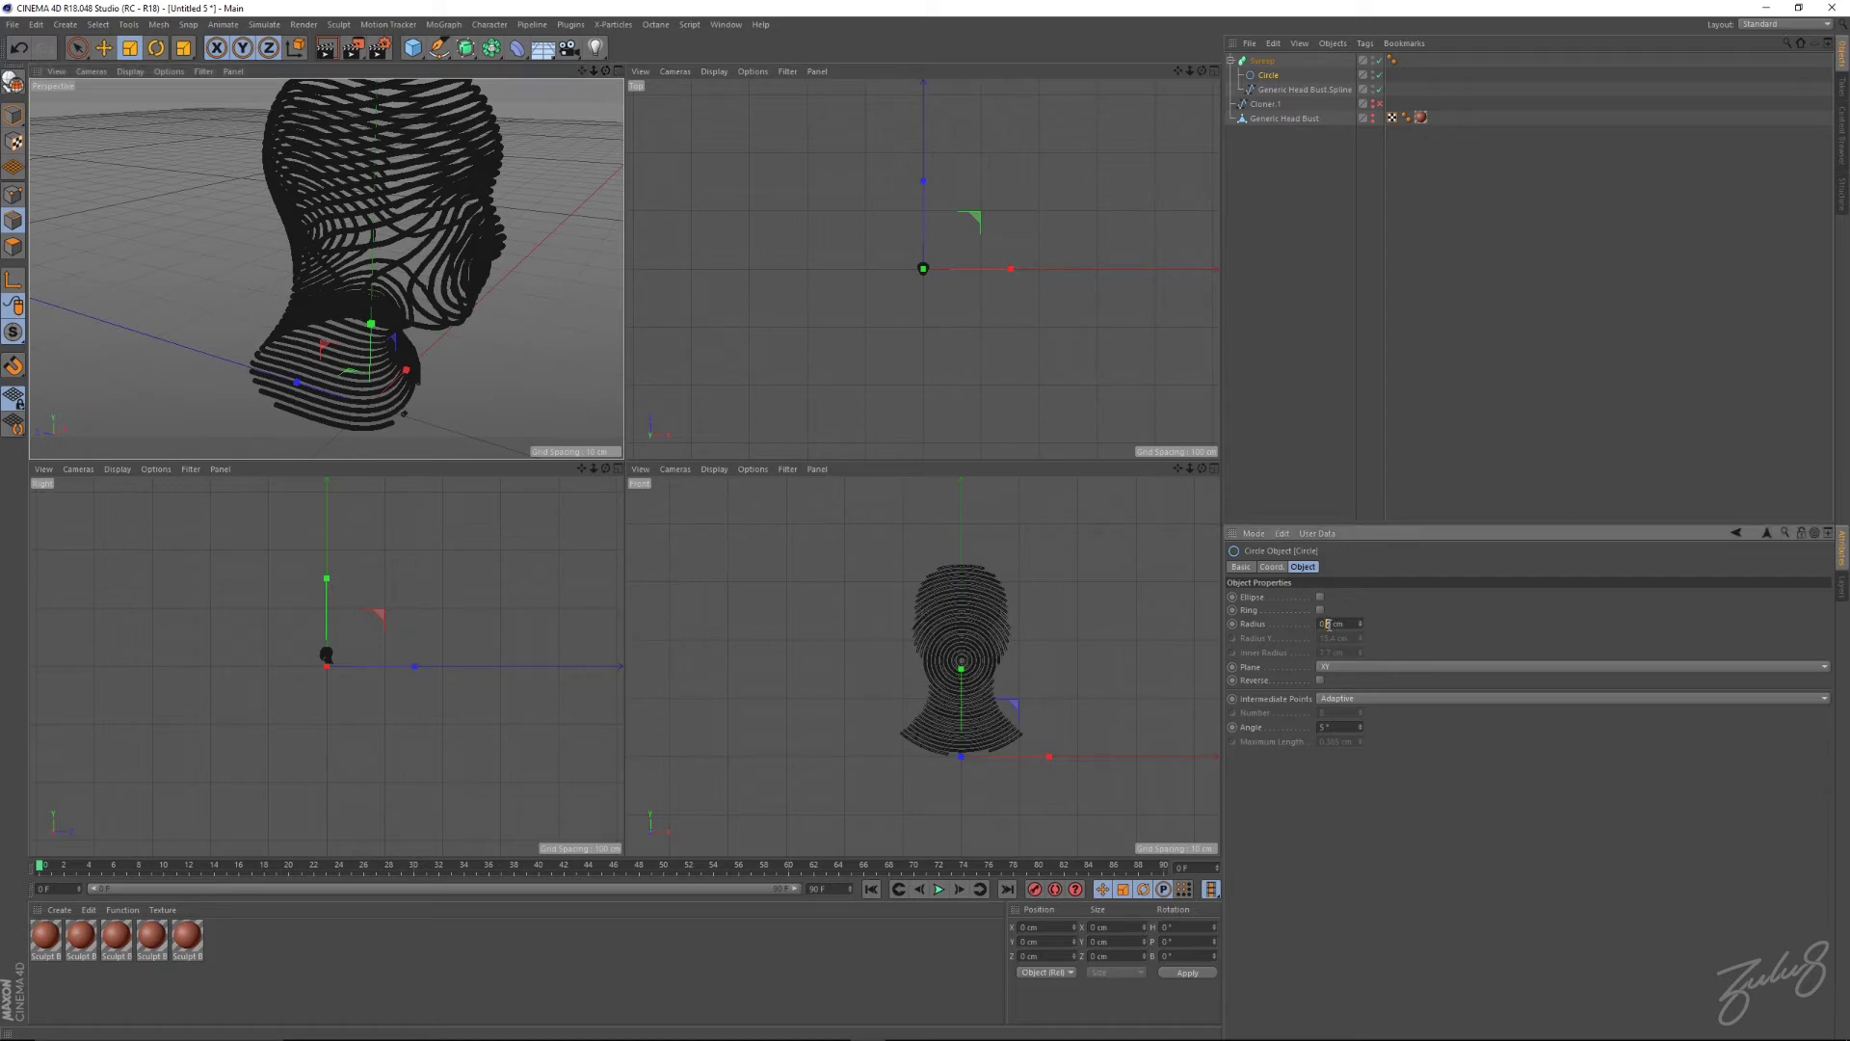
key("Return")
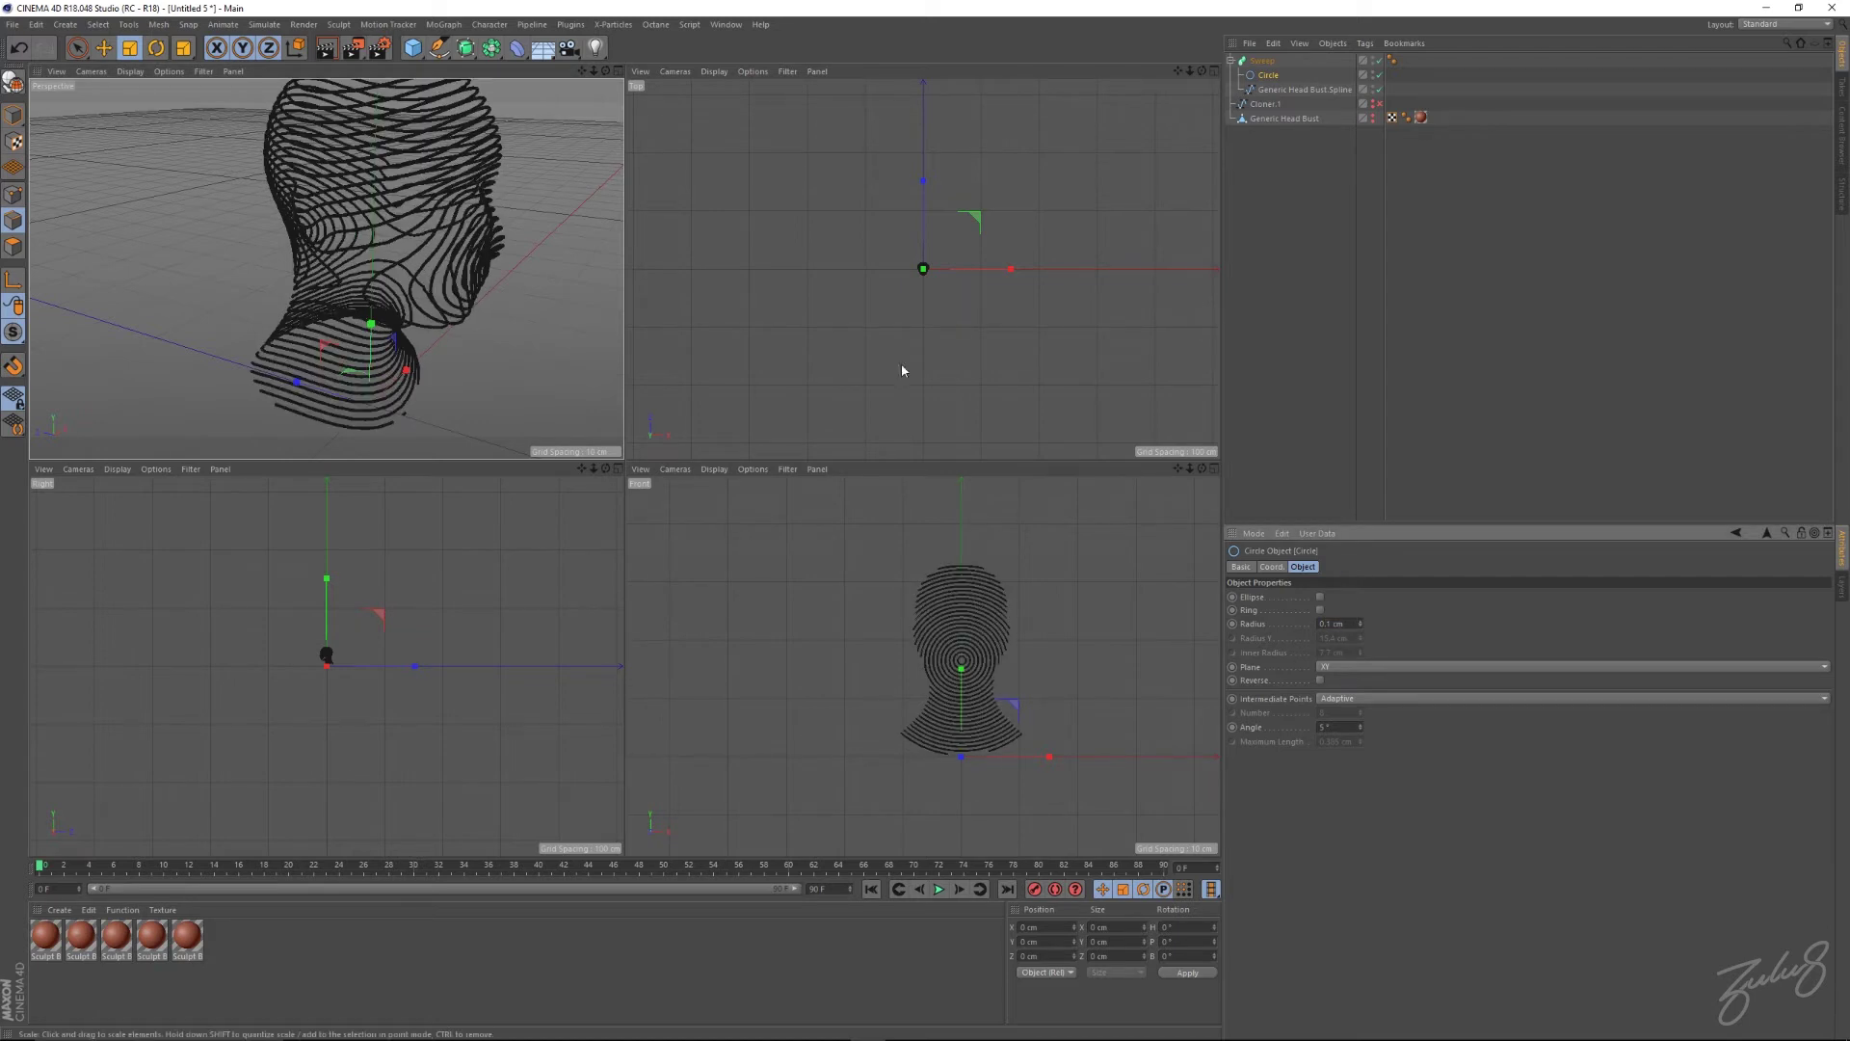
left_click(1269, 75)
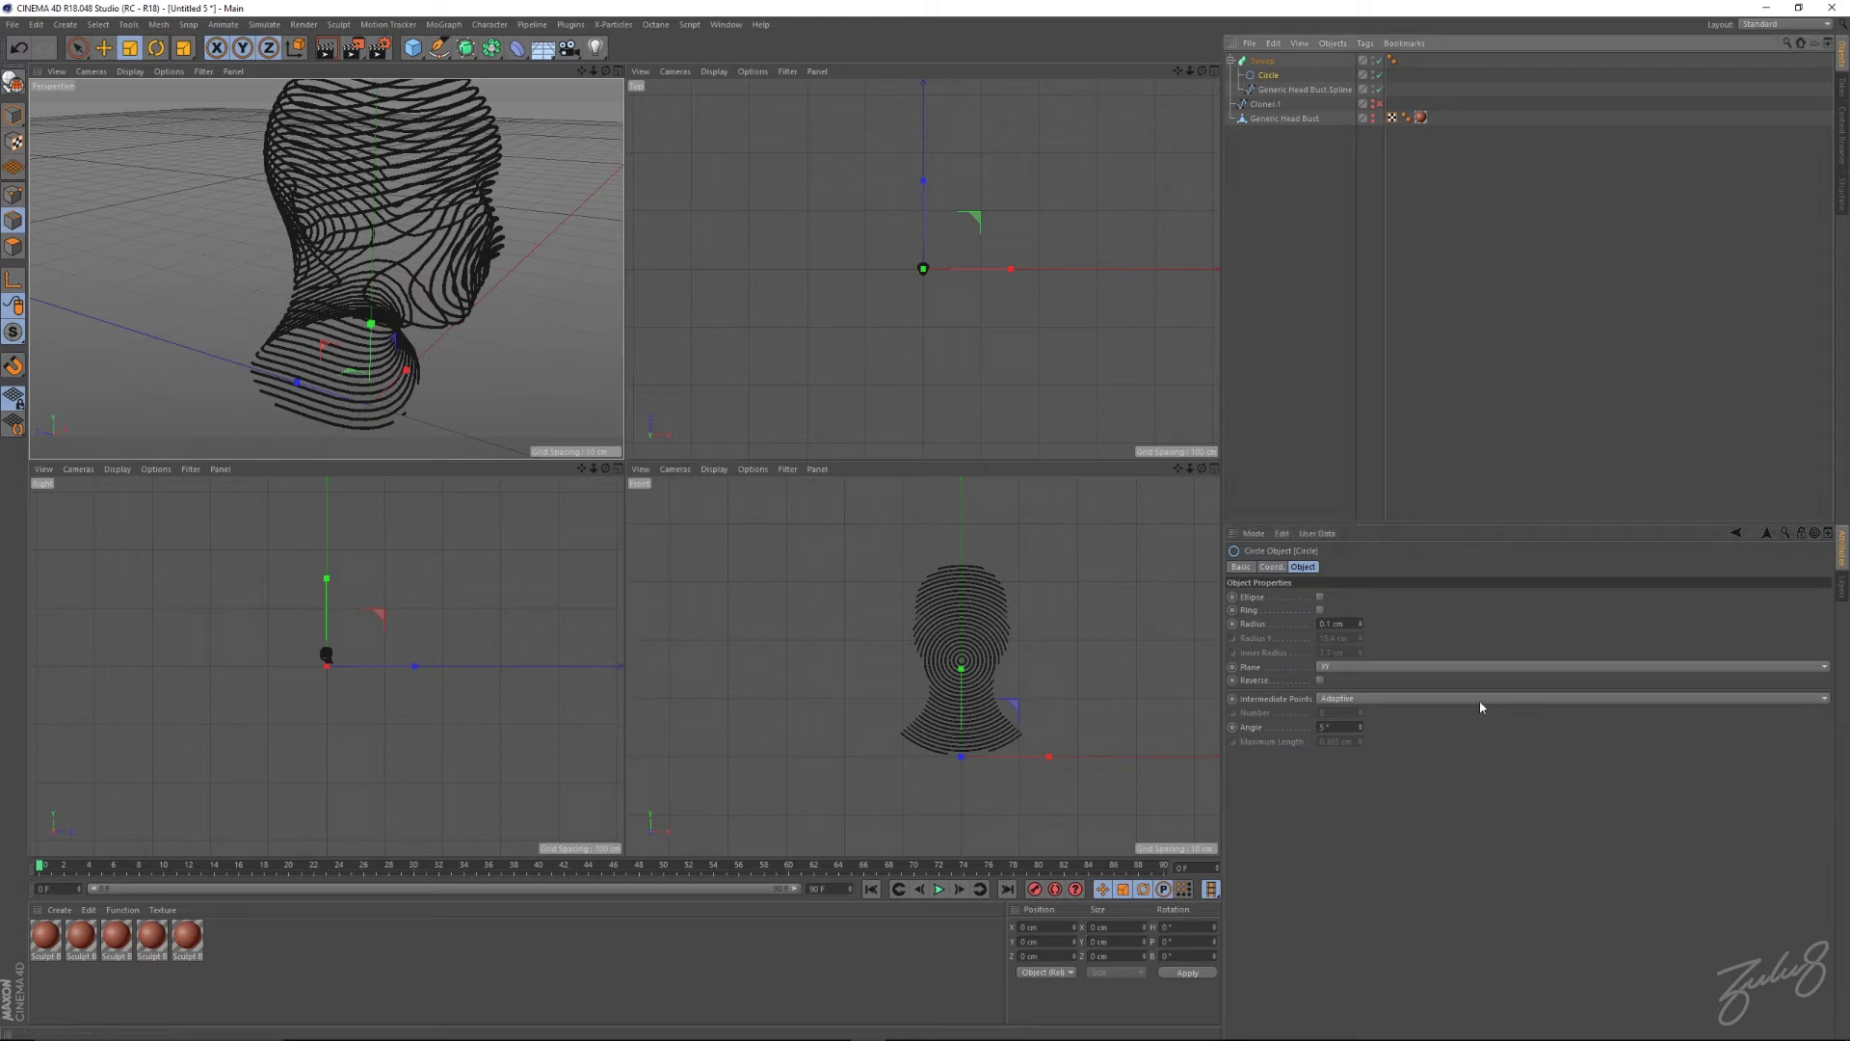
left_click(1362, 730)
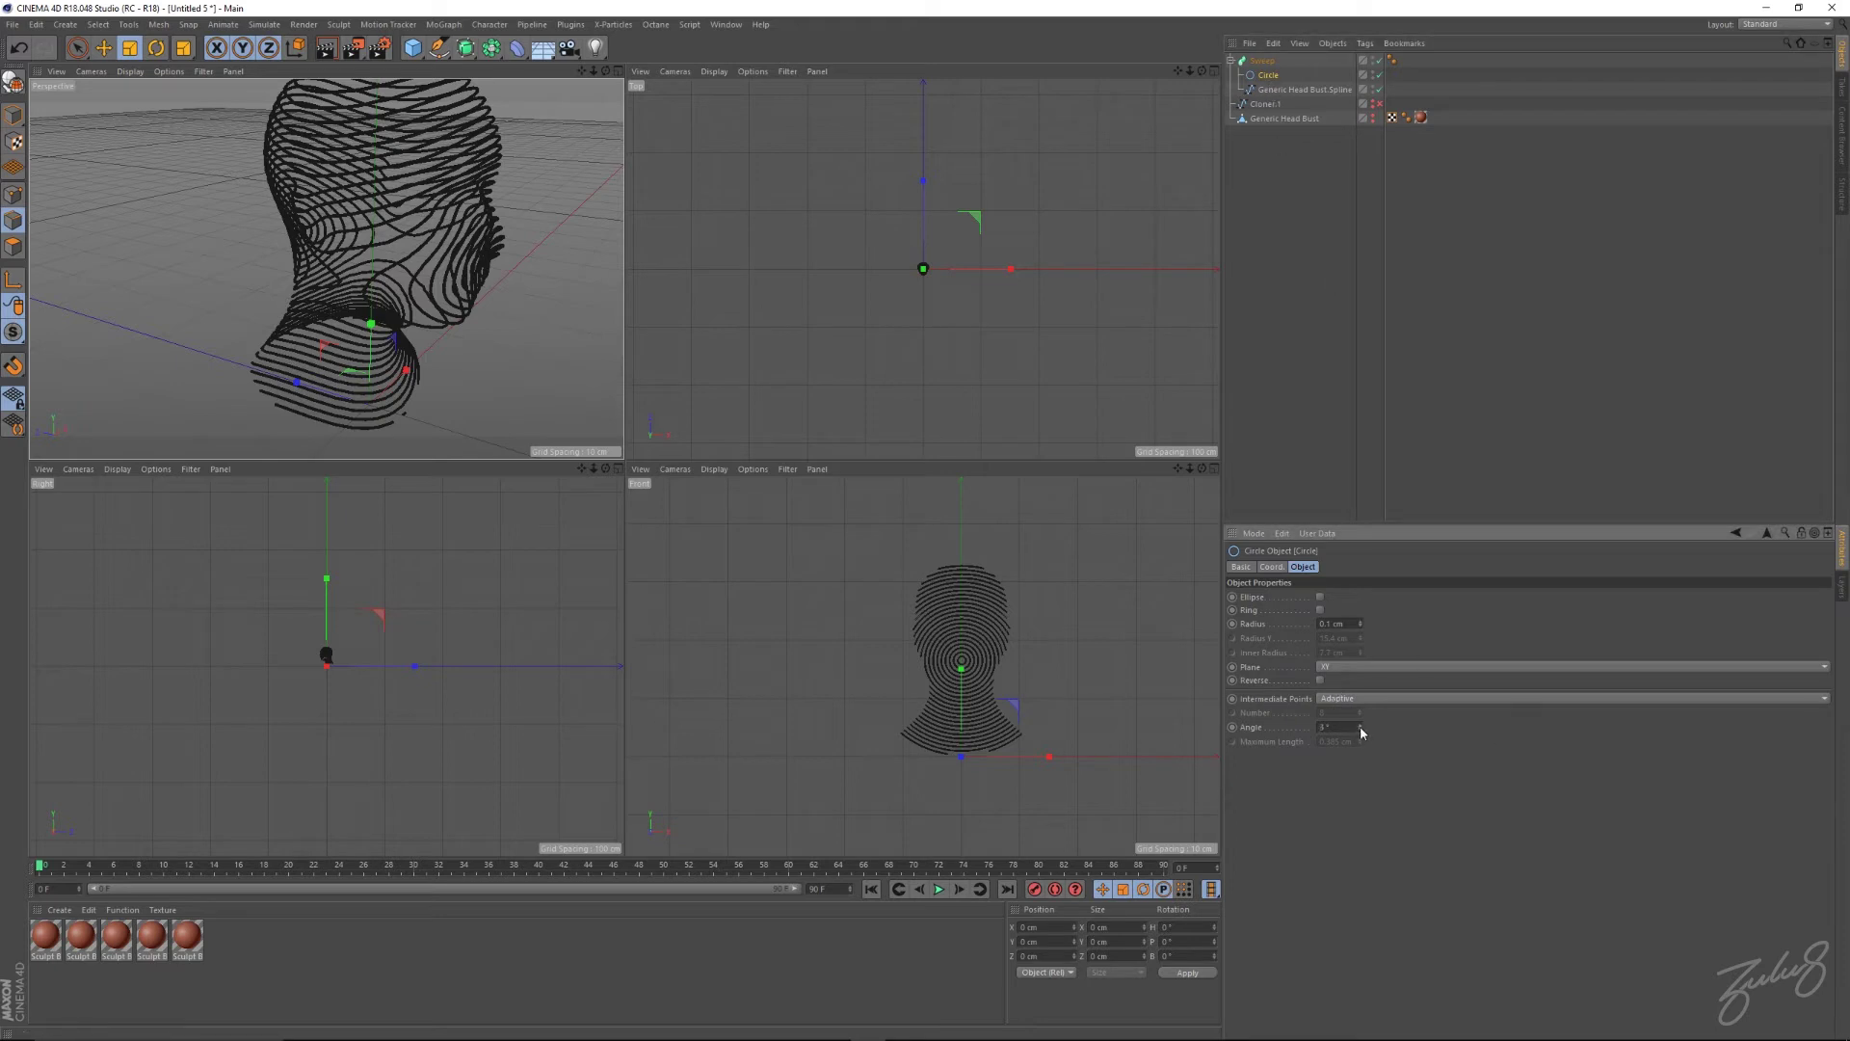
Change the head bust spline's type to B-Spline with Uniform intermediate points and adjust their number.
left_click(1302, 88)
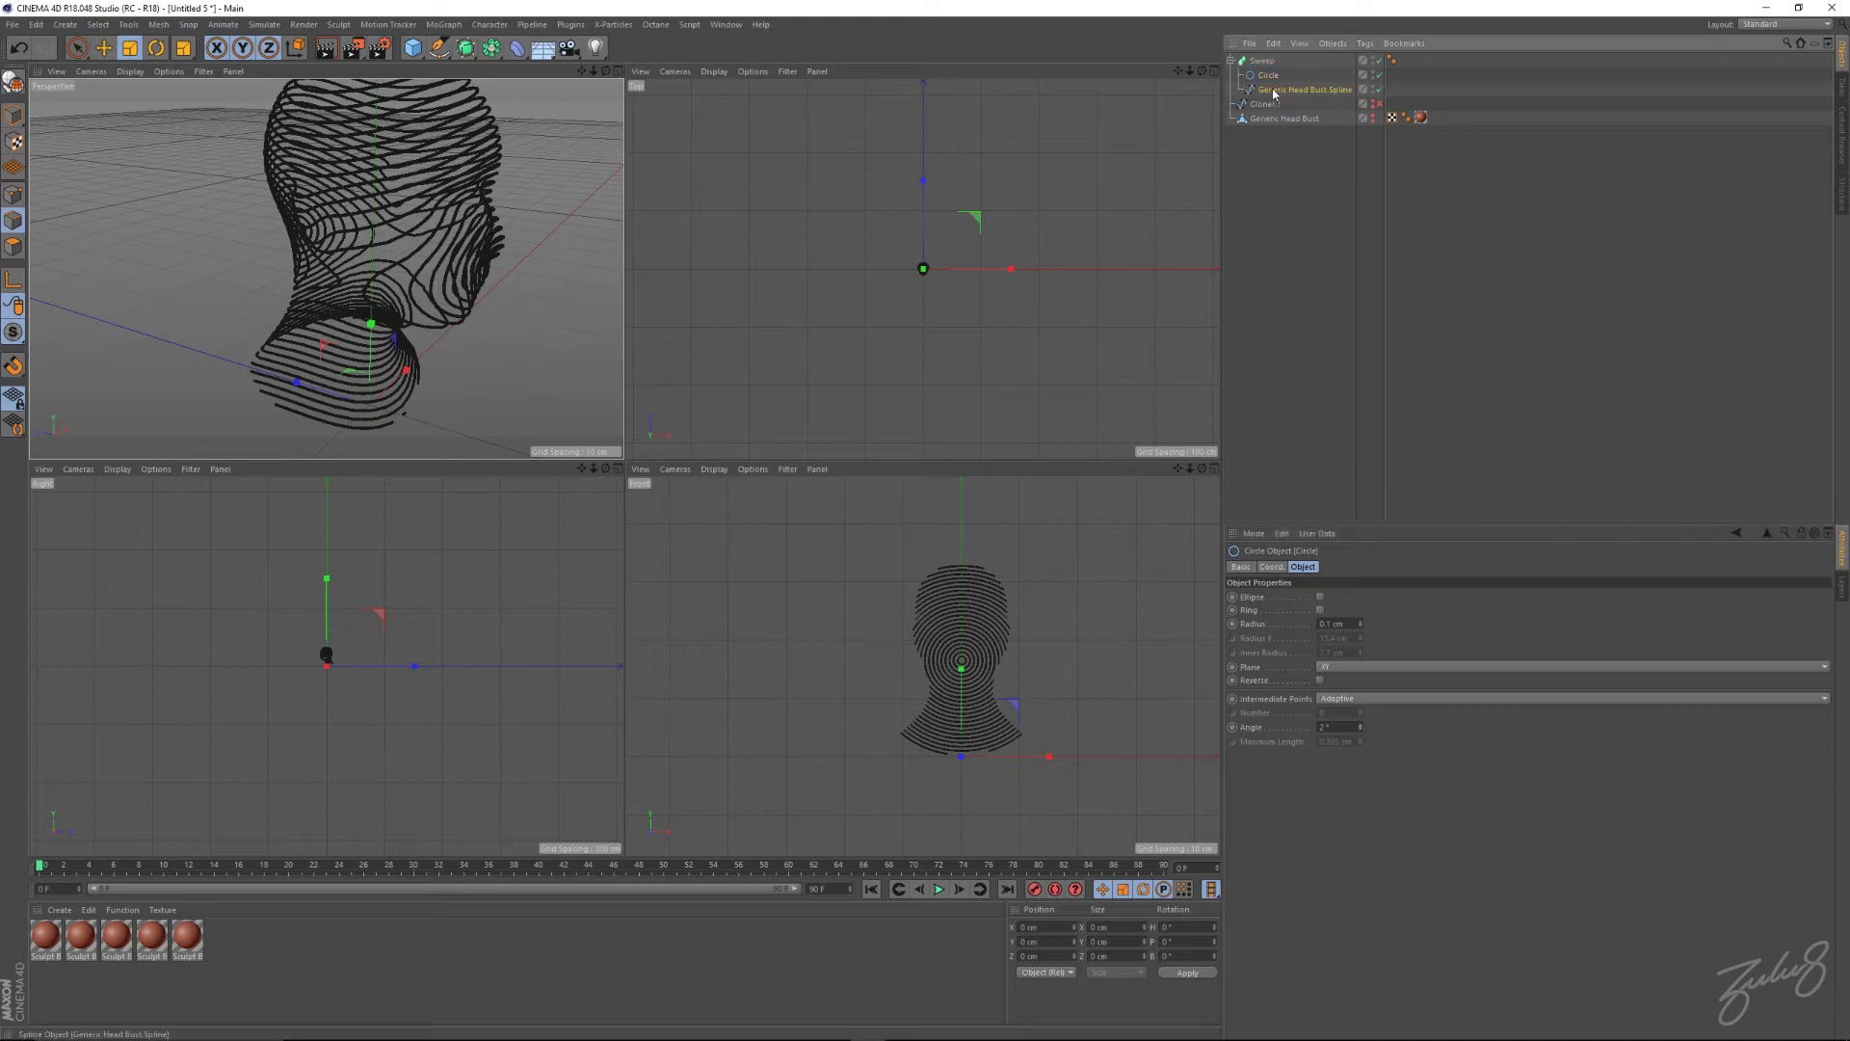
left_click(1352, 598)
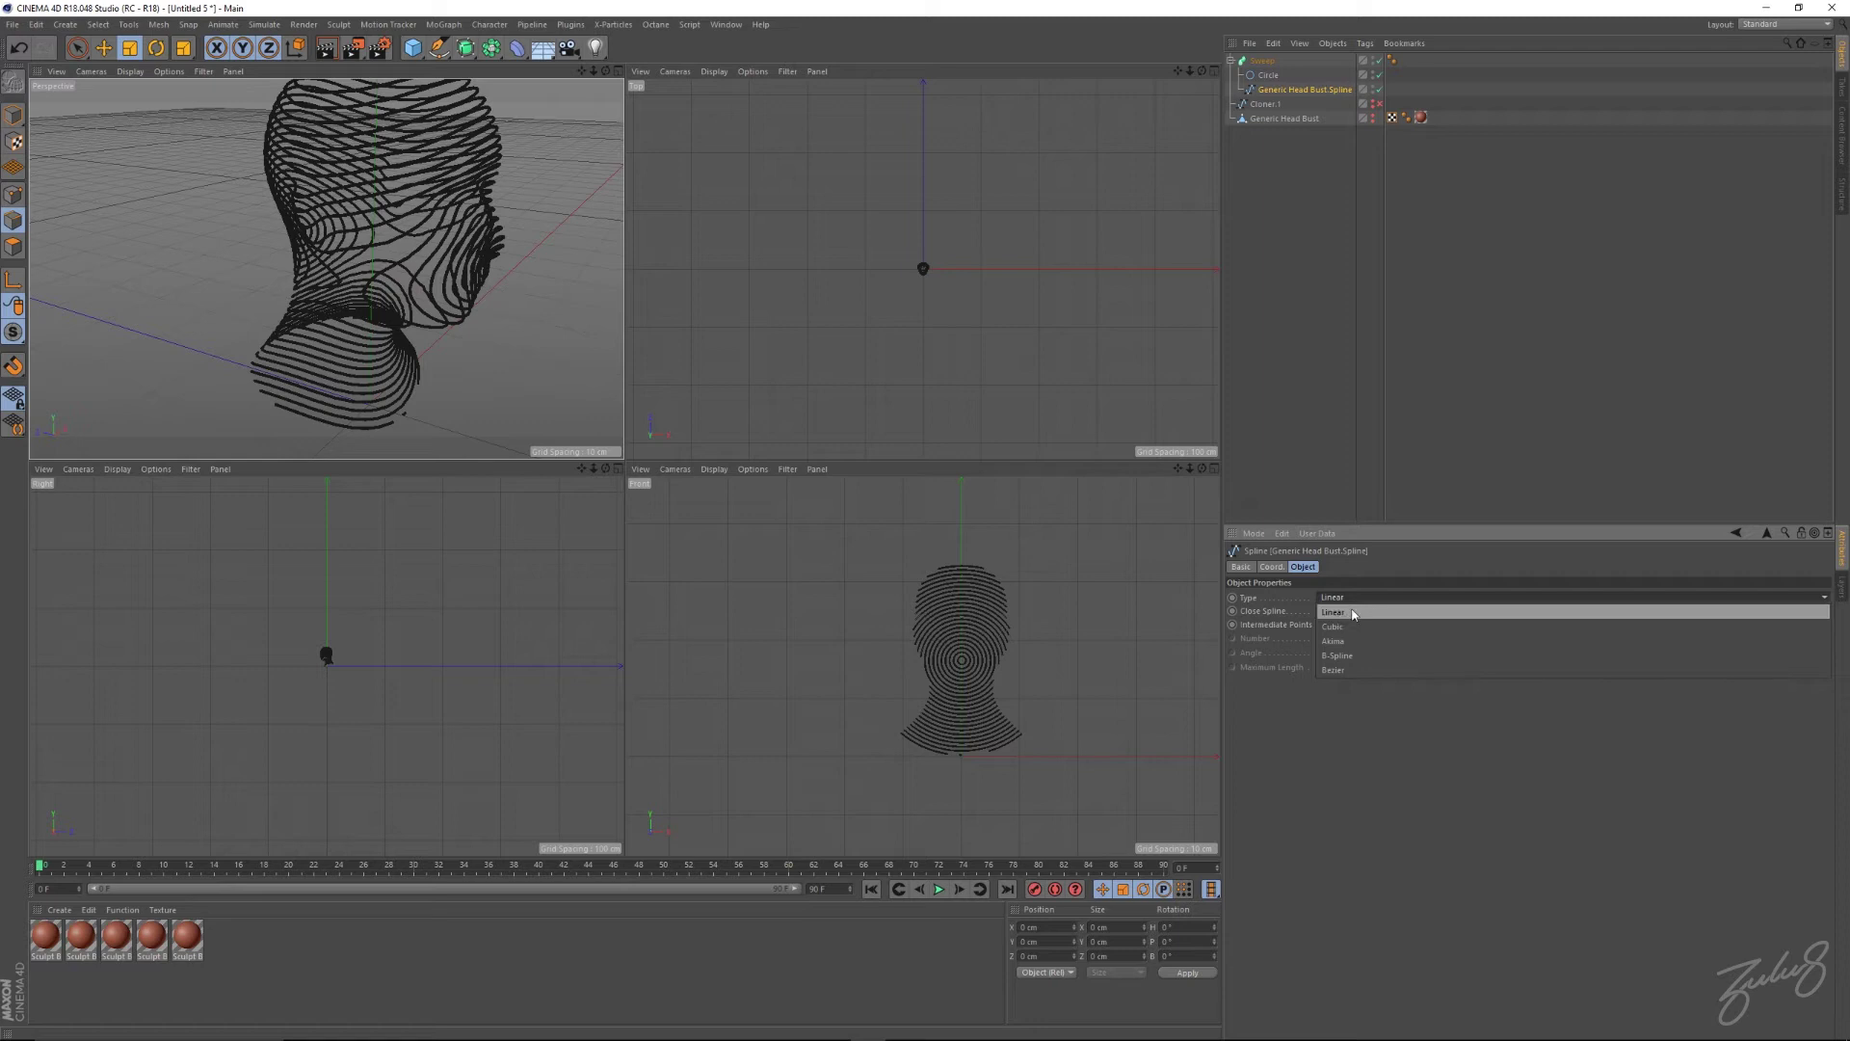
left_click(1345, 660)
left_click(1355, 623)
left_click(1347, 669)
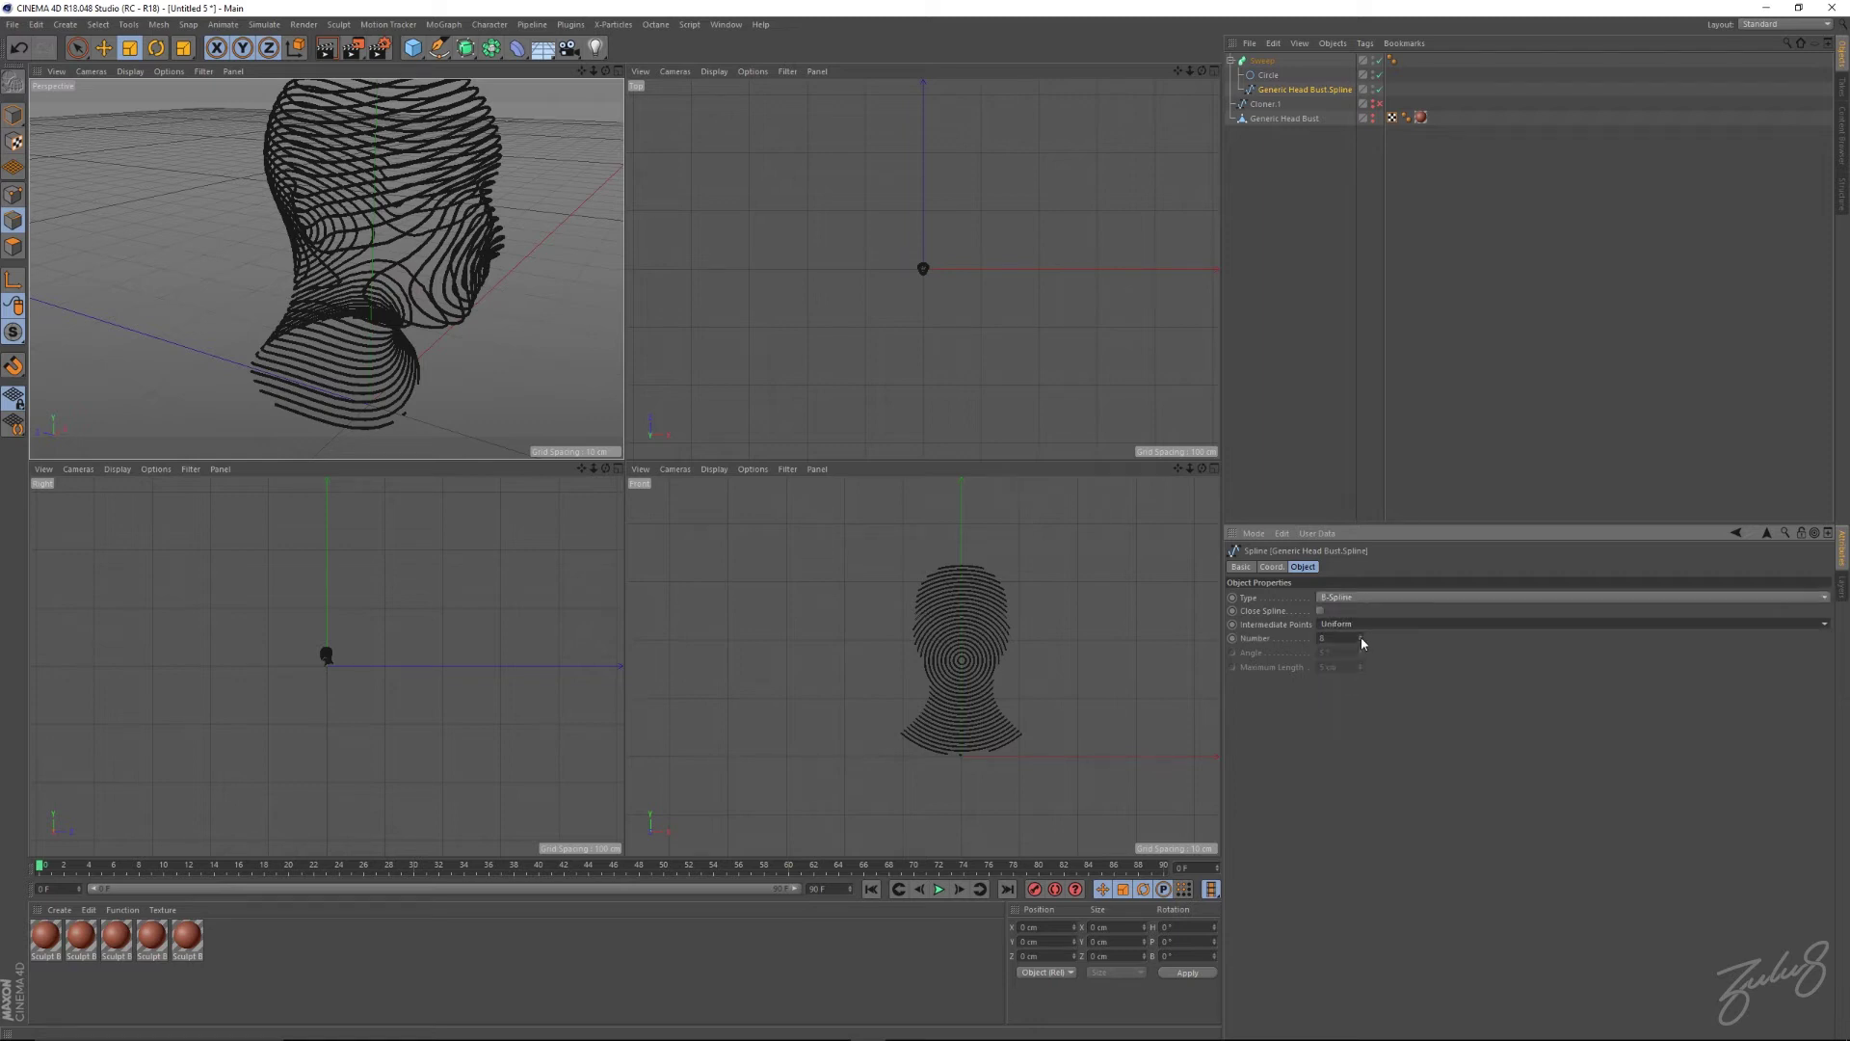
left_click(1360, 636)
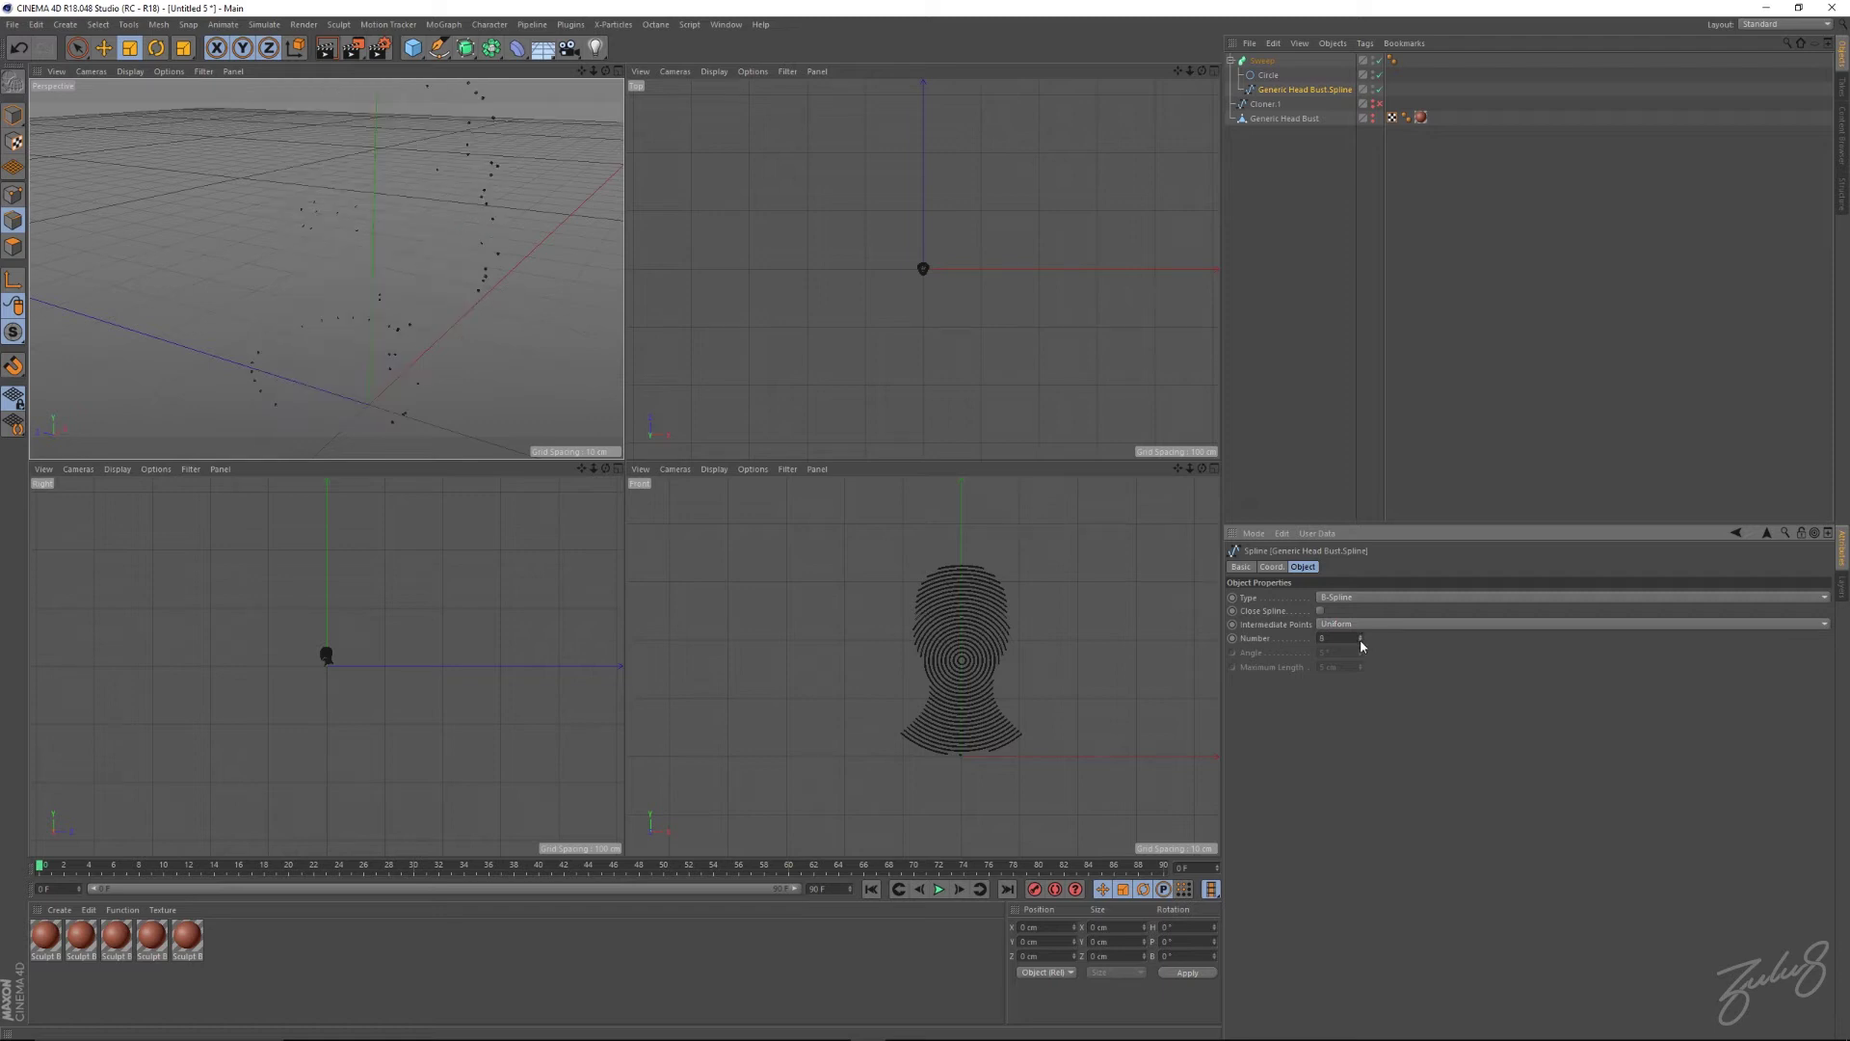
left_click(1360, 640)
left_click(1361, 639)
left_click(1361, 640)
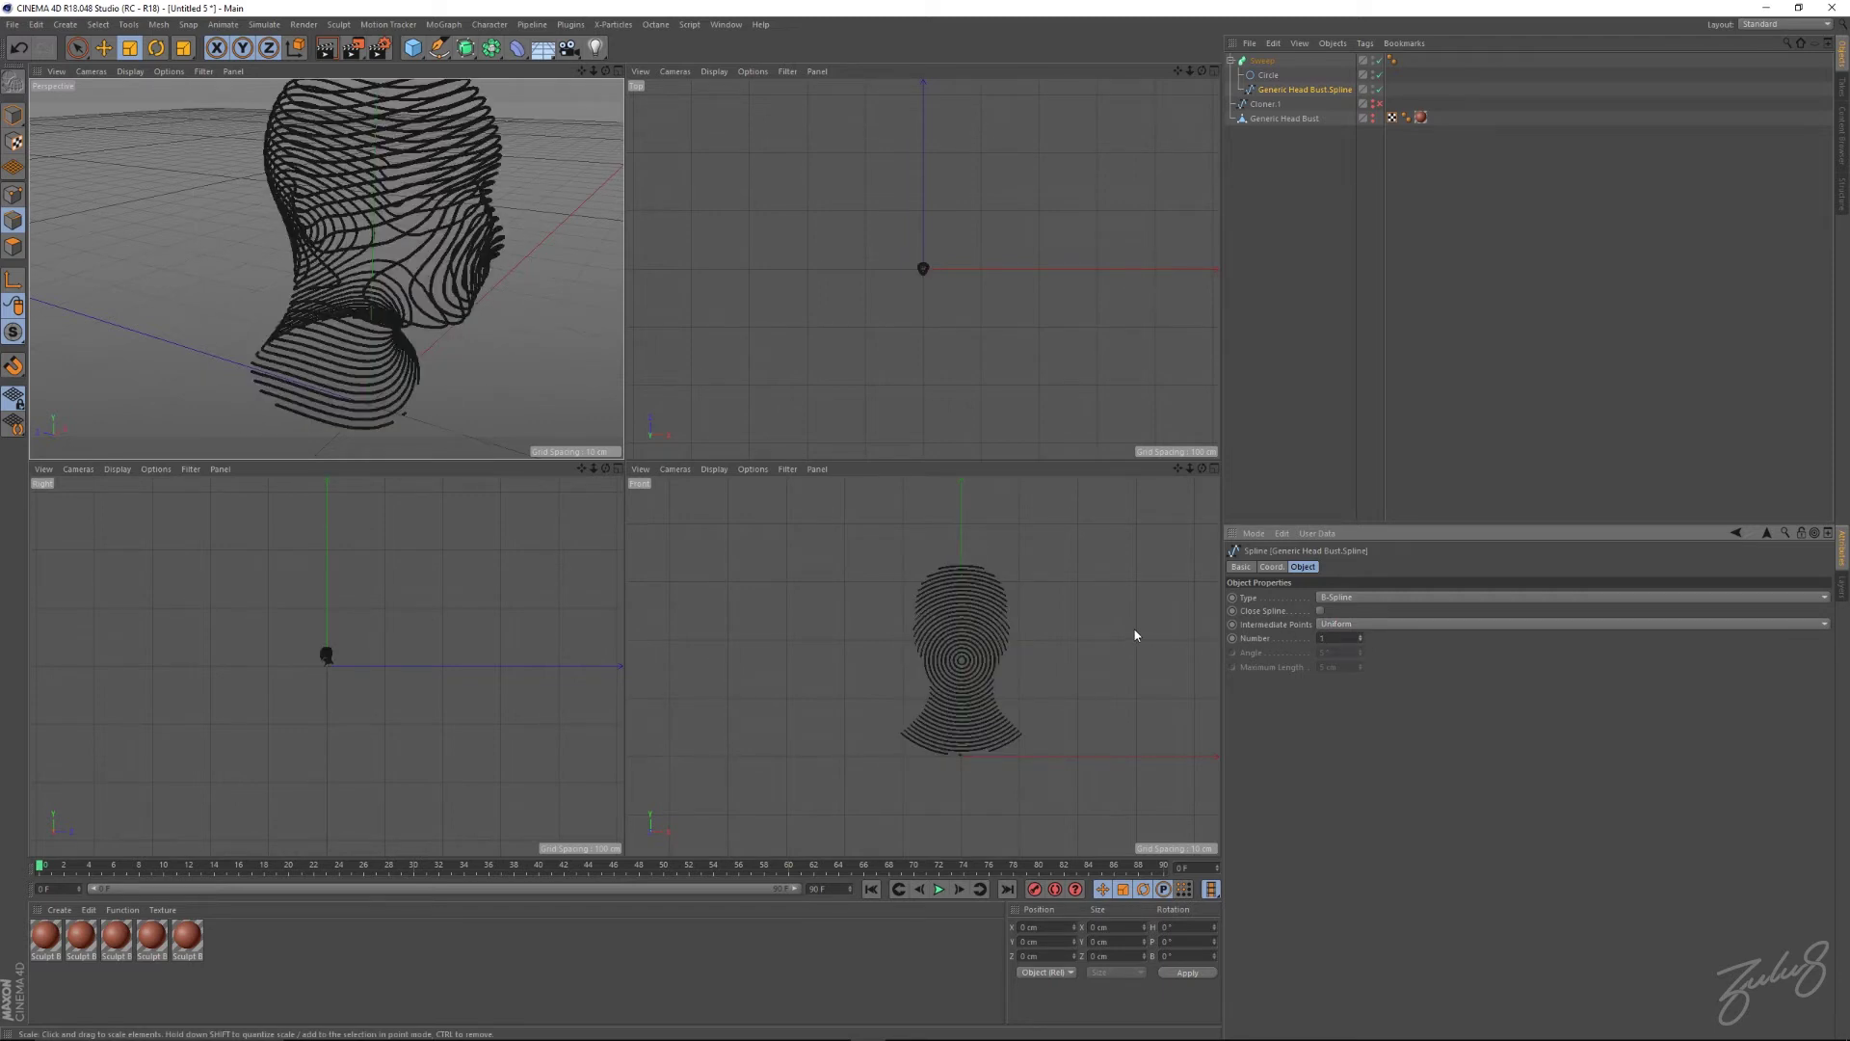
Set the circle profile's intermediate points to Uniform and reduce their number to 2 to simplify the tubes.
right_click_drag(402, 239, 612, 268, "alt")
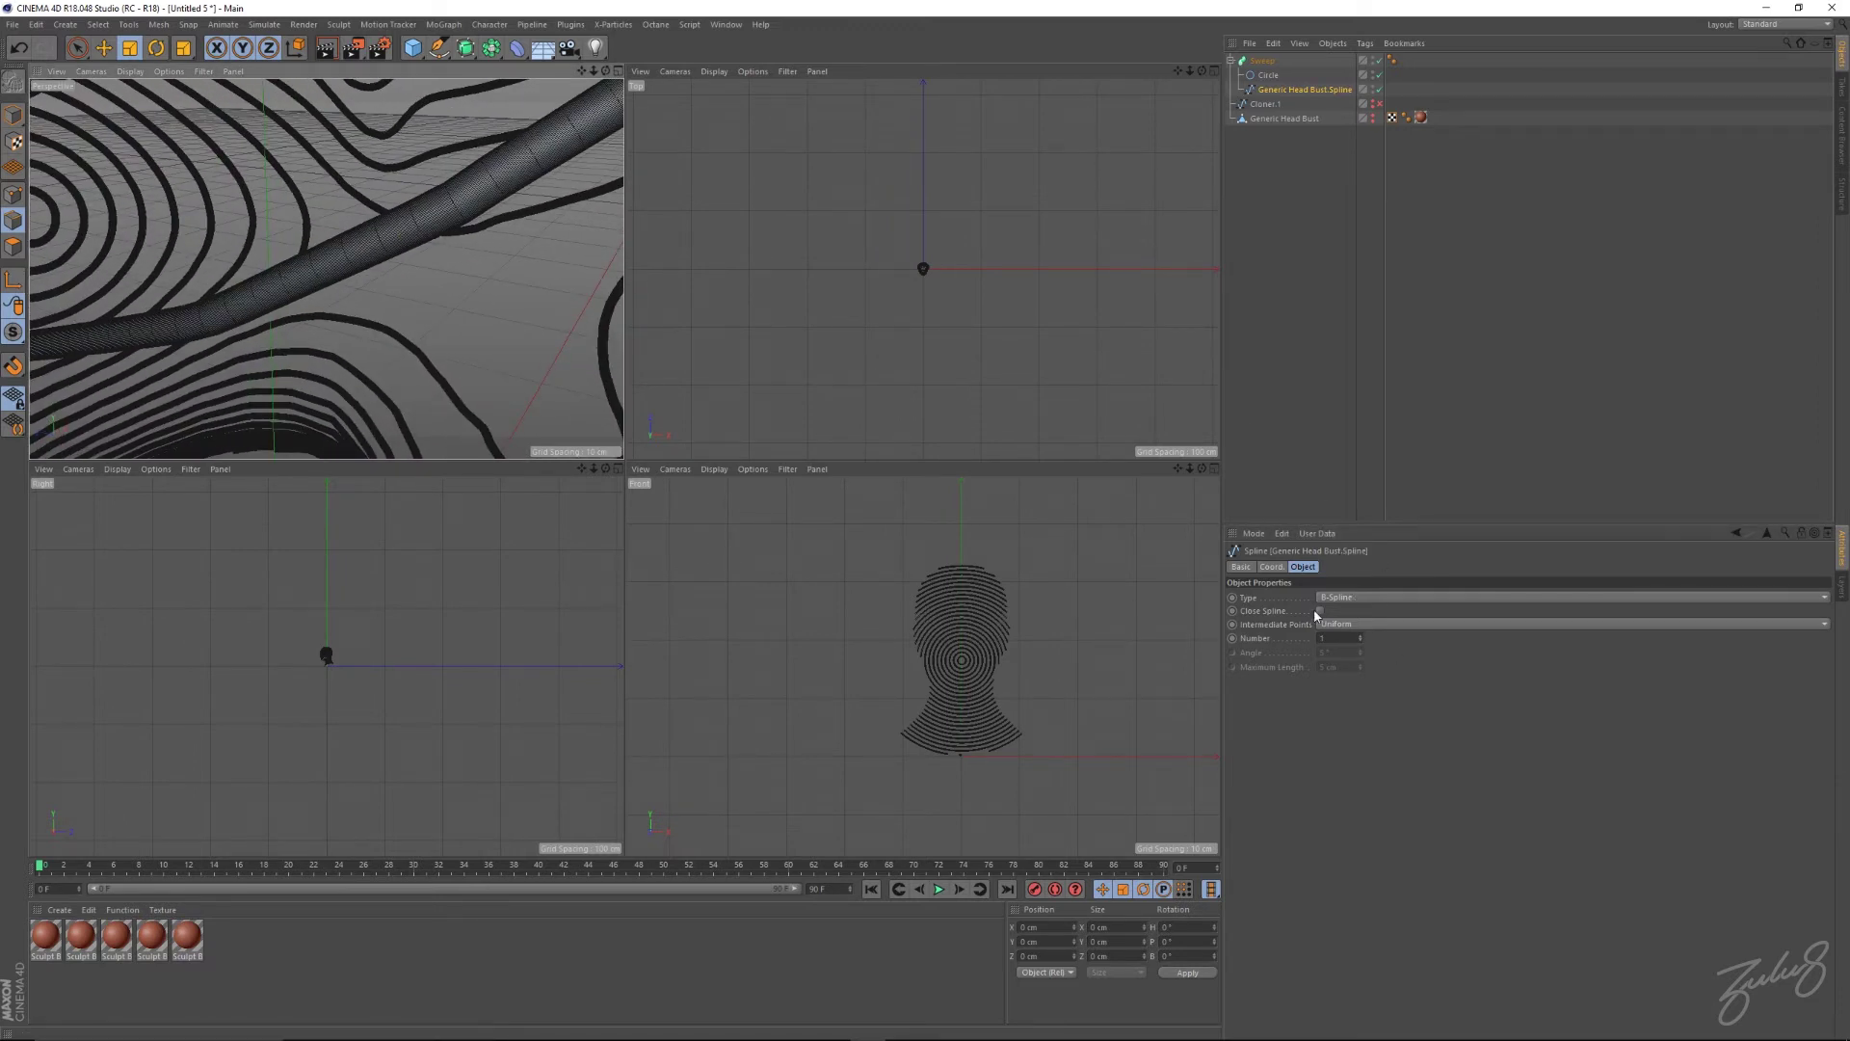
left_click(1268, 74)
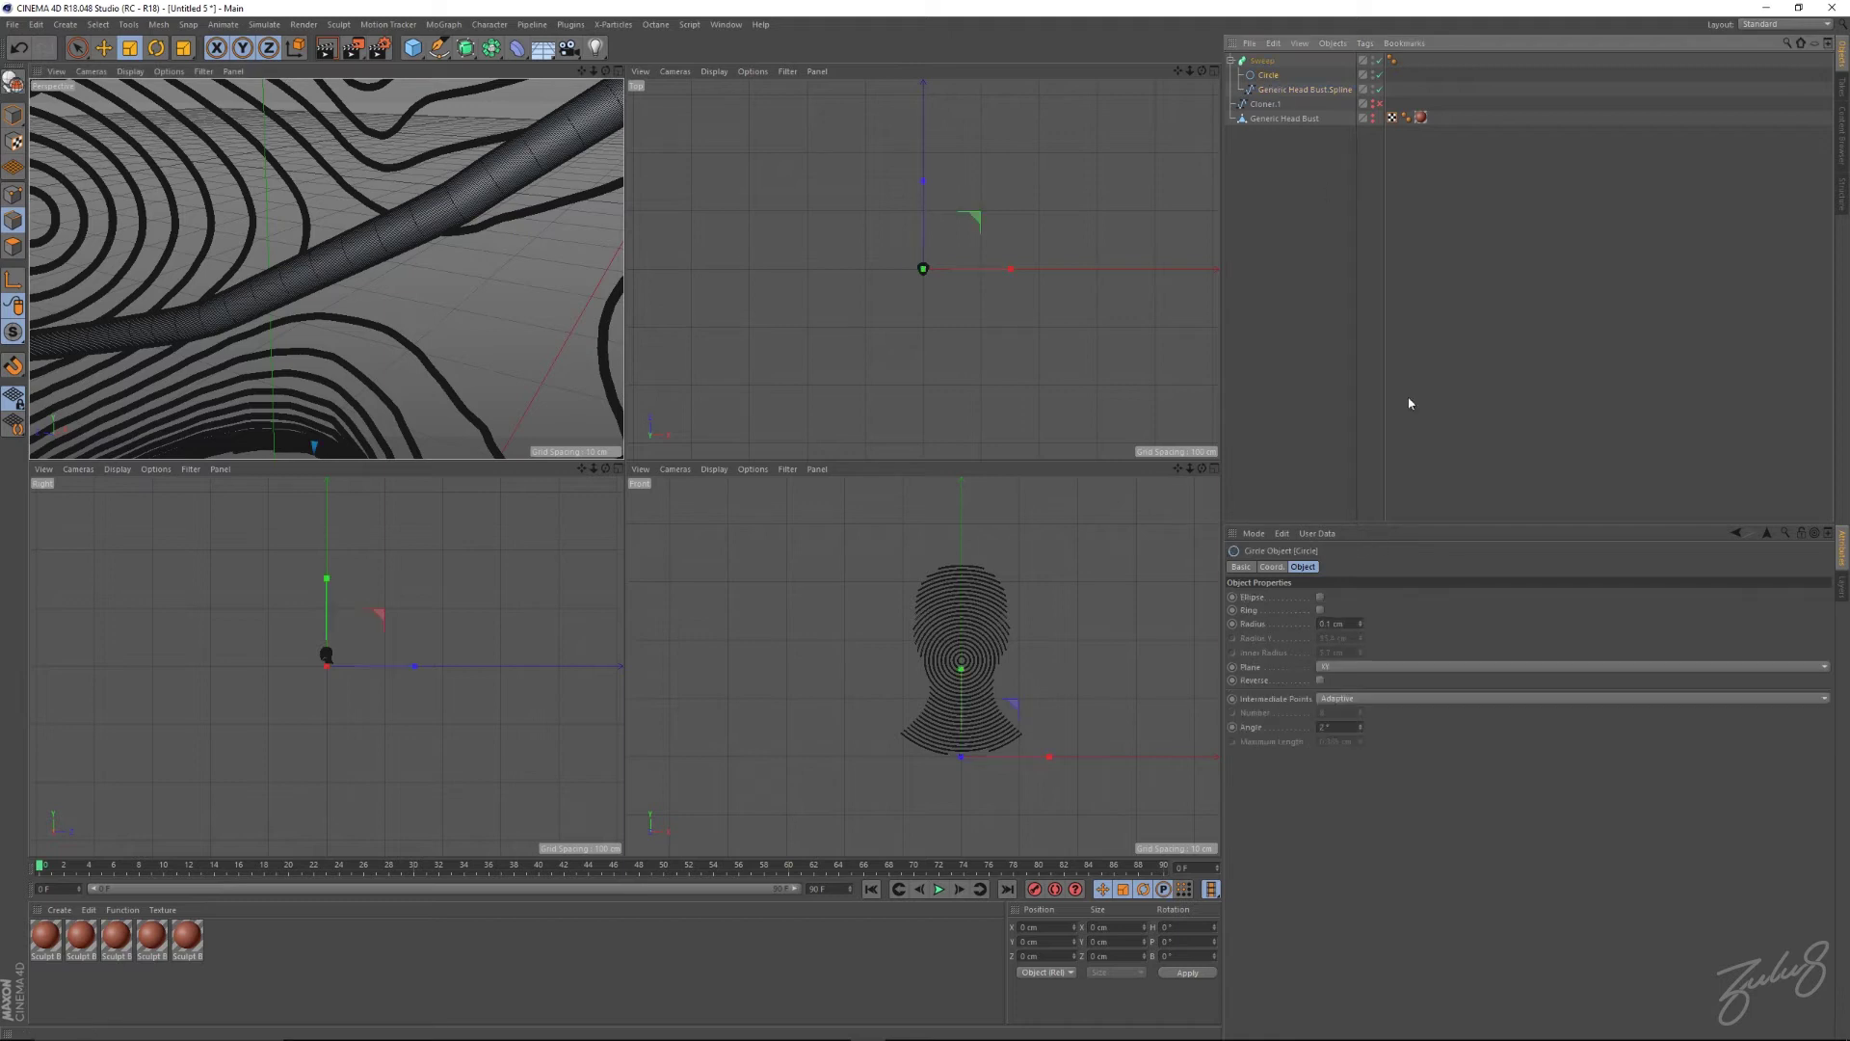
left_click(1354, 697)
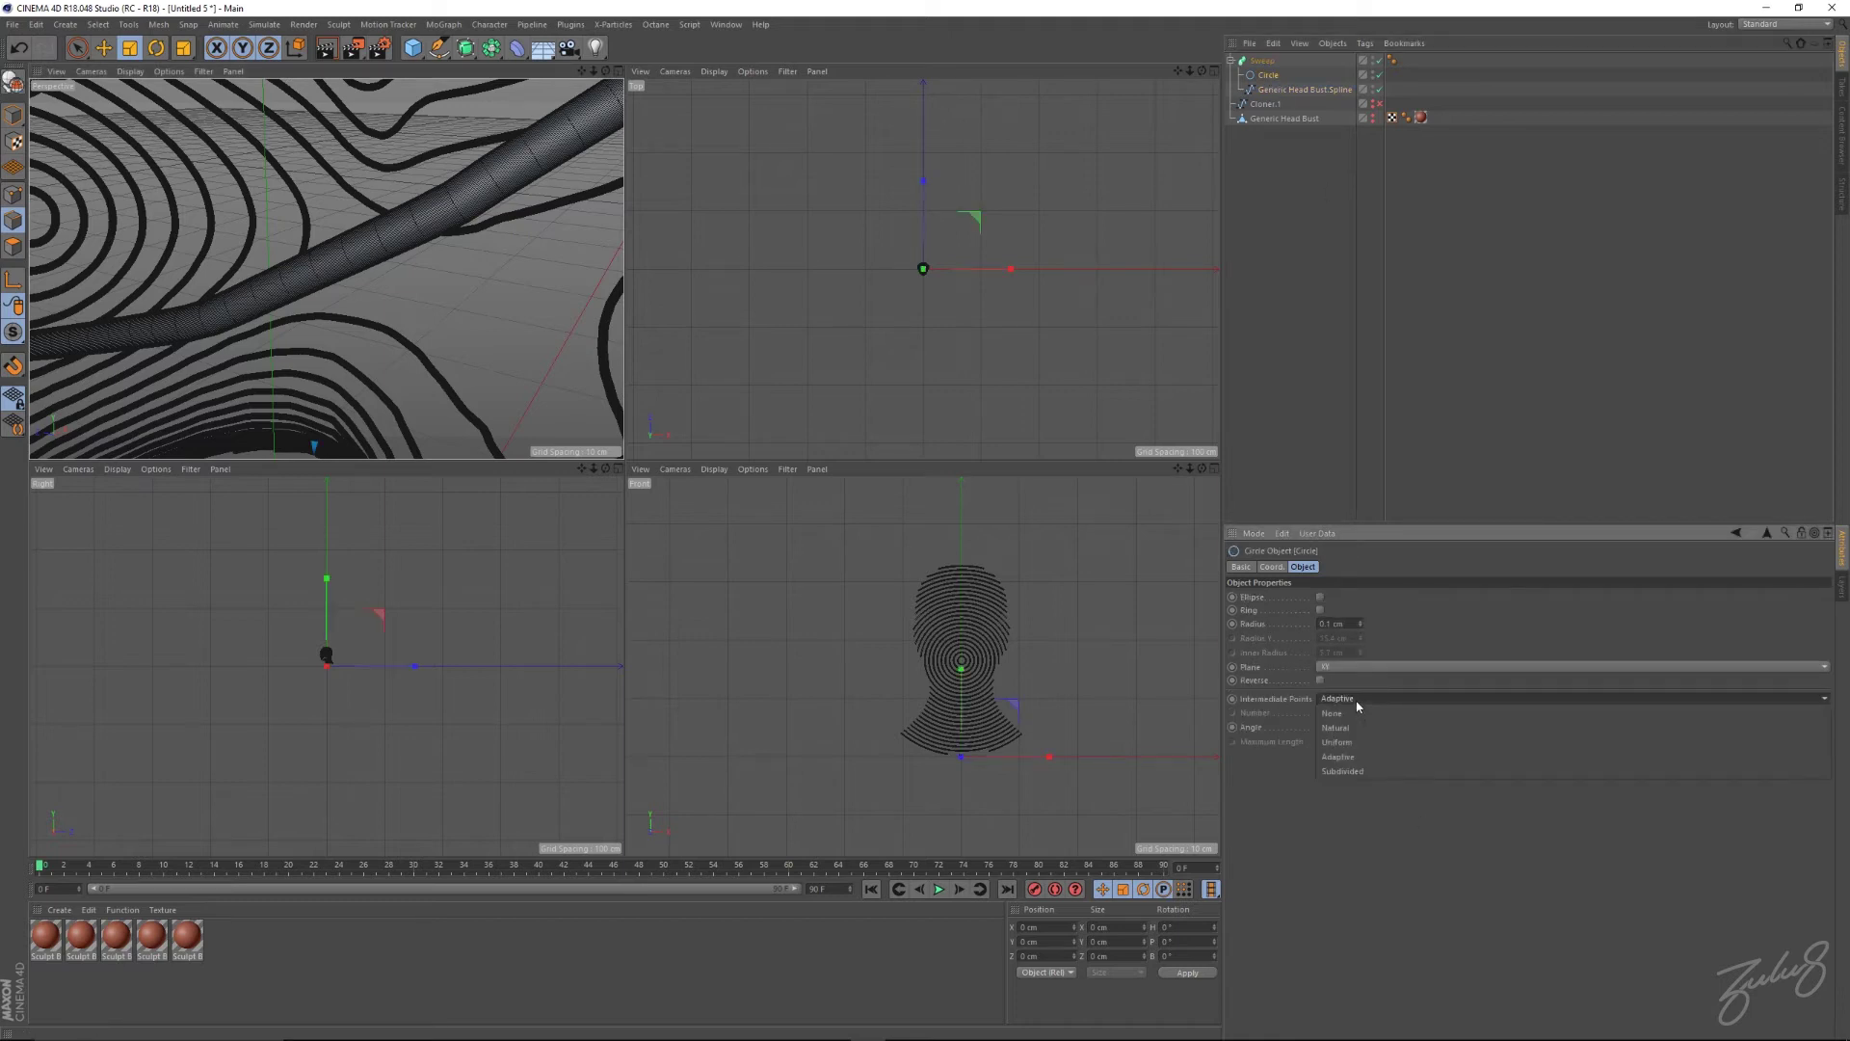
left_click(1343, 725)
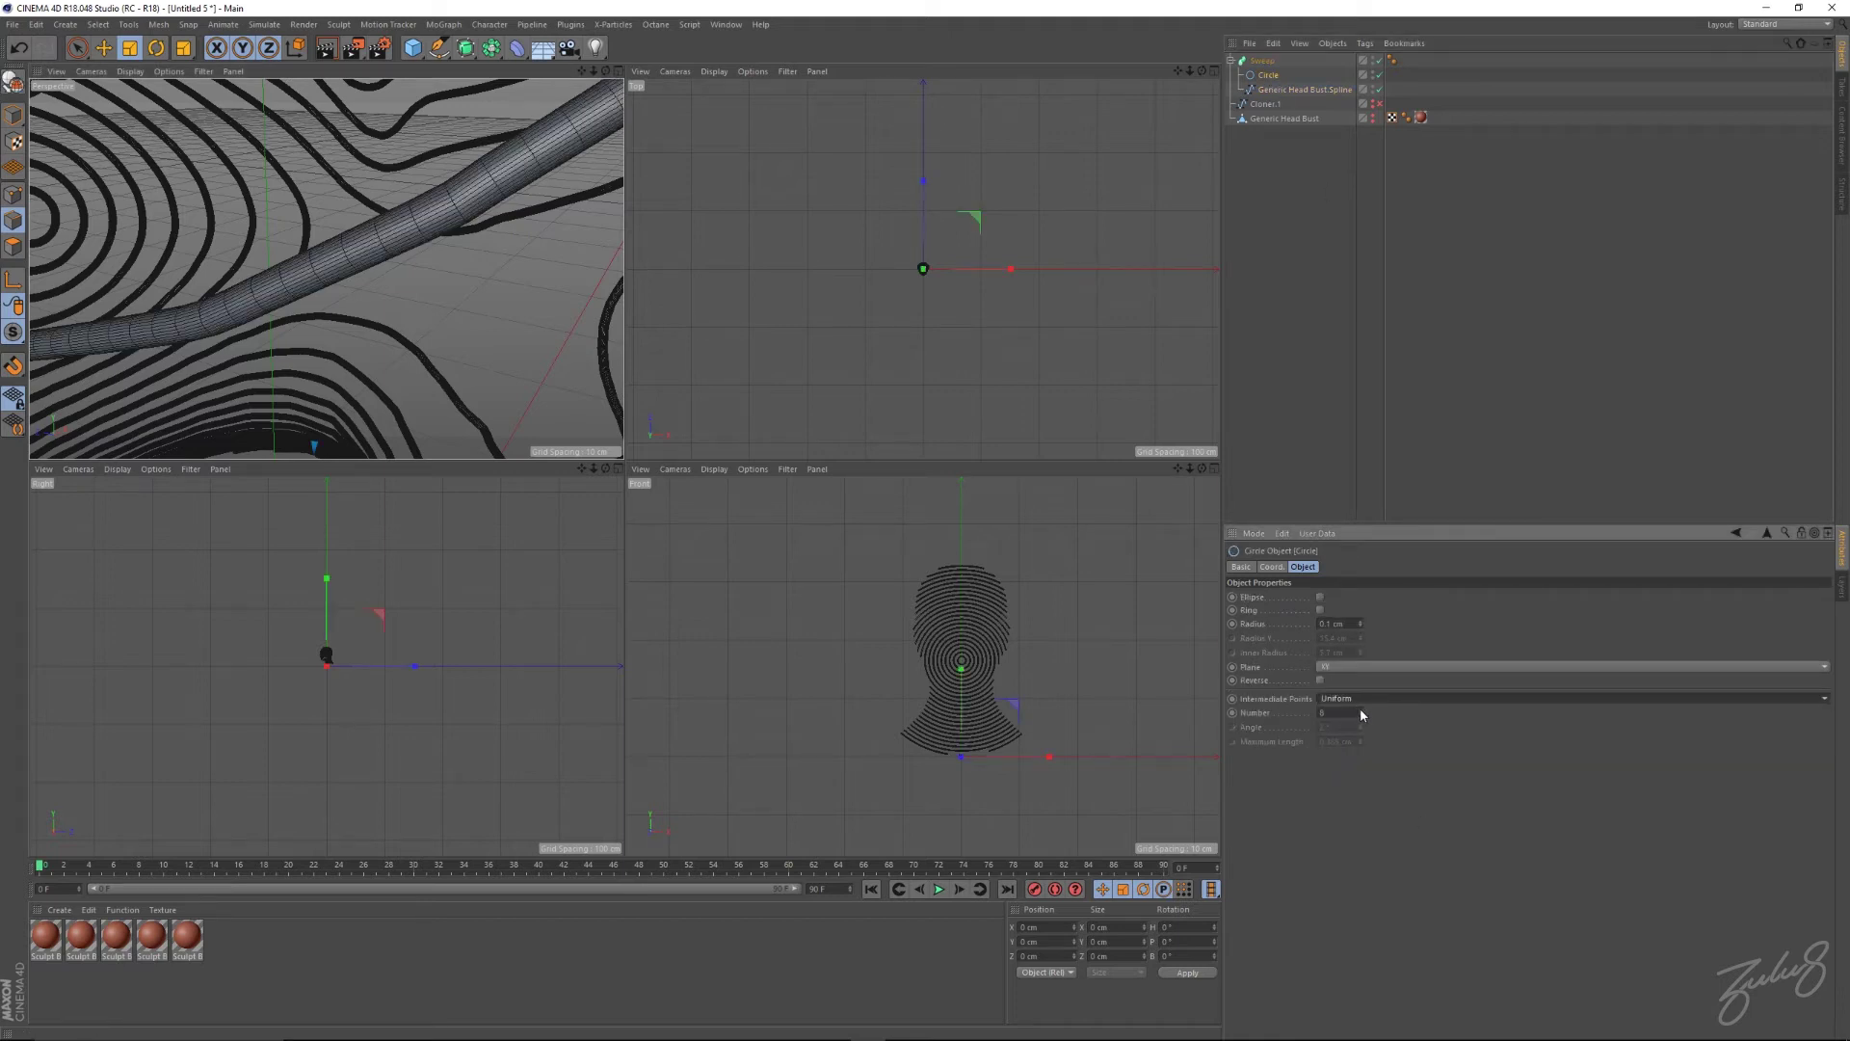
left_click(1360, 718)
left_click(1361, 718)
left_click(1362, 719)
left_click(1361, 719)
left_click(1361, 719)
left_click(1361, 719)
left_click_drag(401, 231, 425, 295, "alt")
right_click_drag(425, 295, 349, 293, "alt")
left_click_drag(350, 292, 462, 298, "alt")
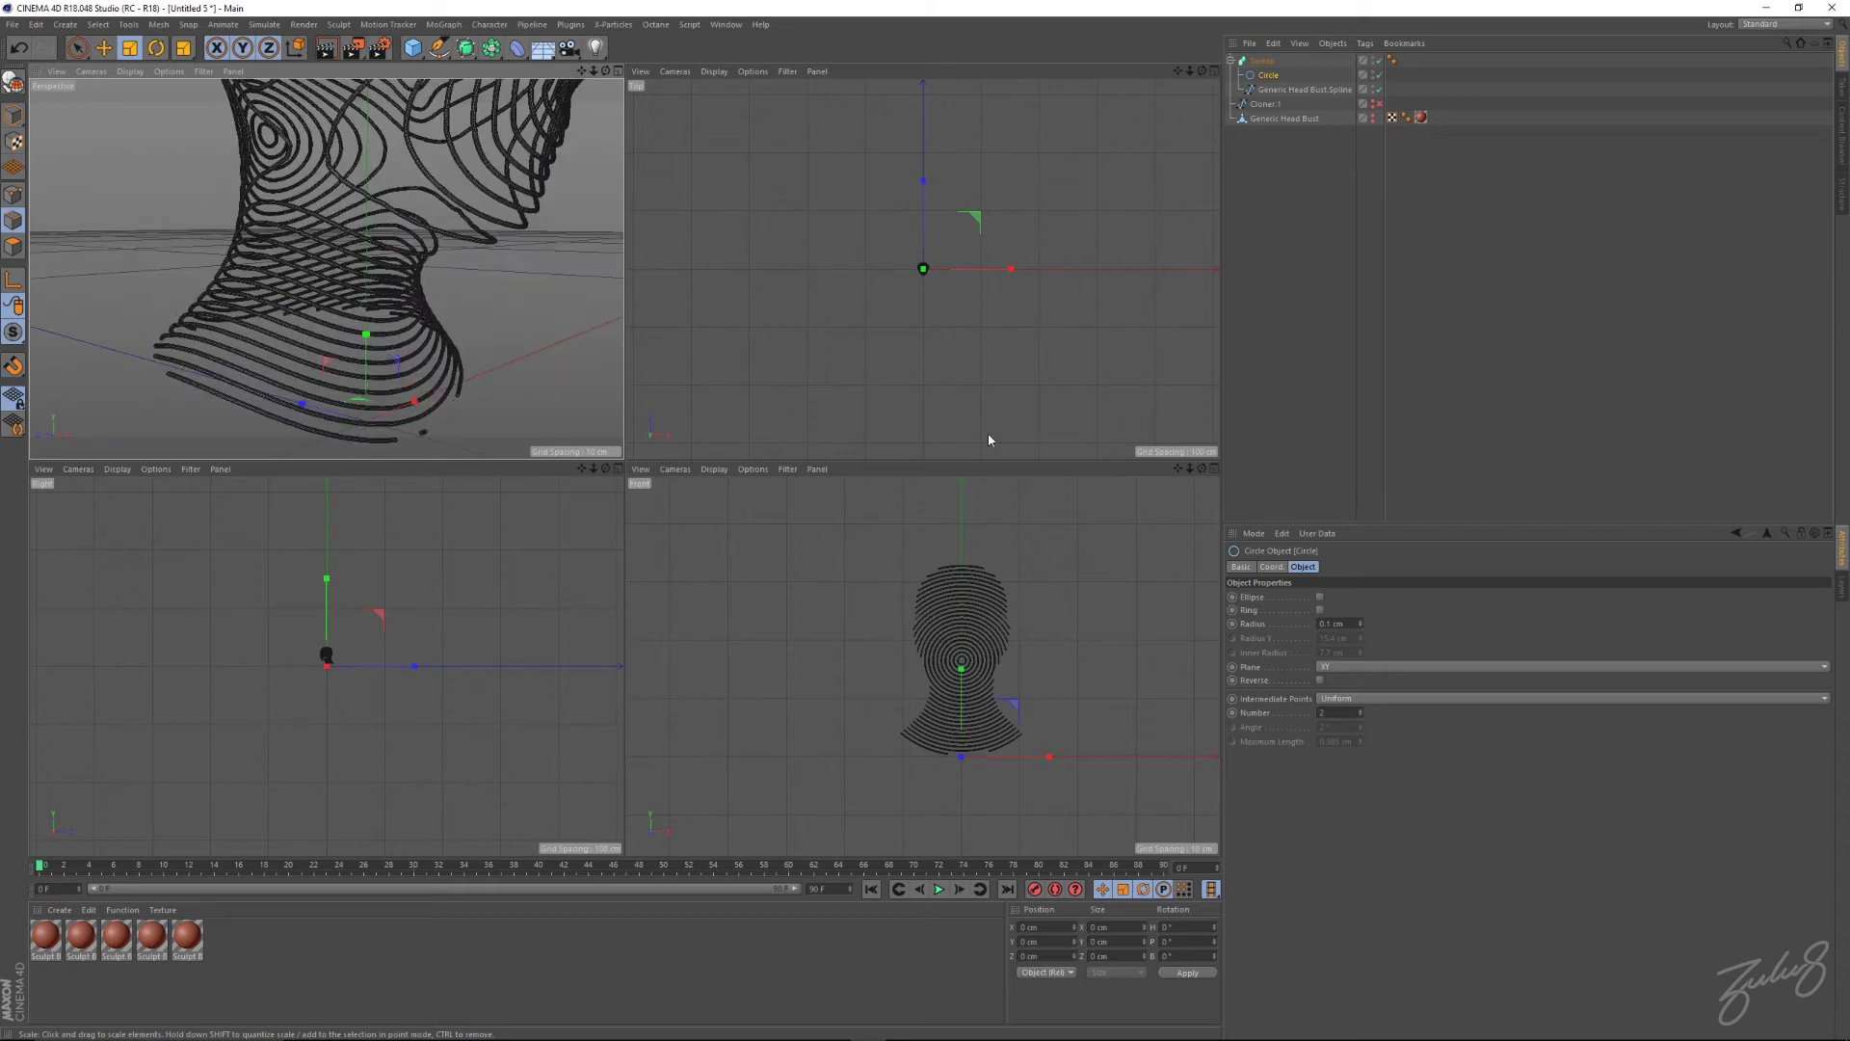
Try Close Spline plus Natural and Adaptive points on the head bust spline, and settle on None with the spline open.
left_click(1268, 89)
left_click(1319, 611)
left_click_drag(309, 363, 648, 430, "alt")
left_click(1341, 624)
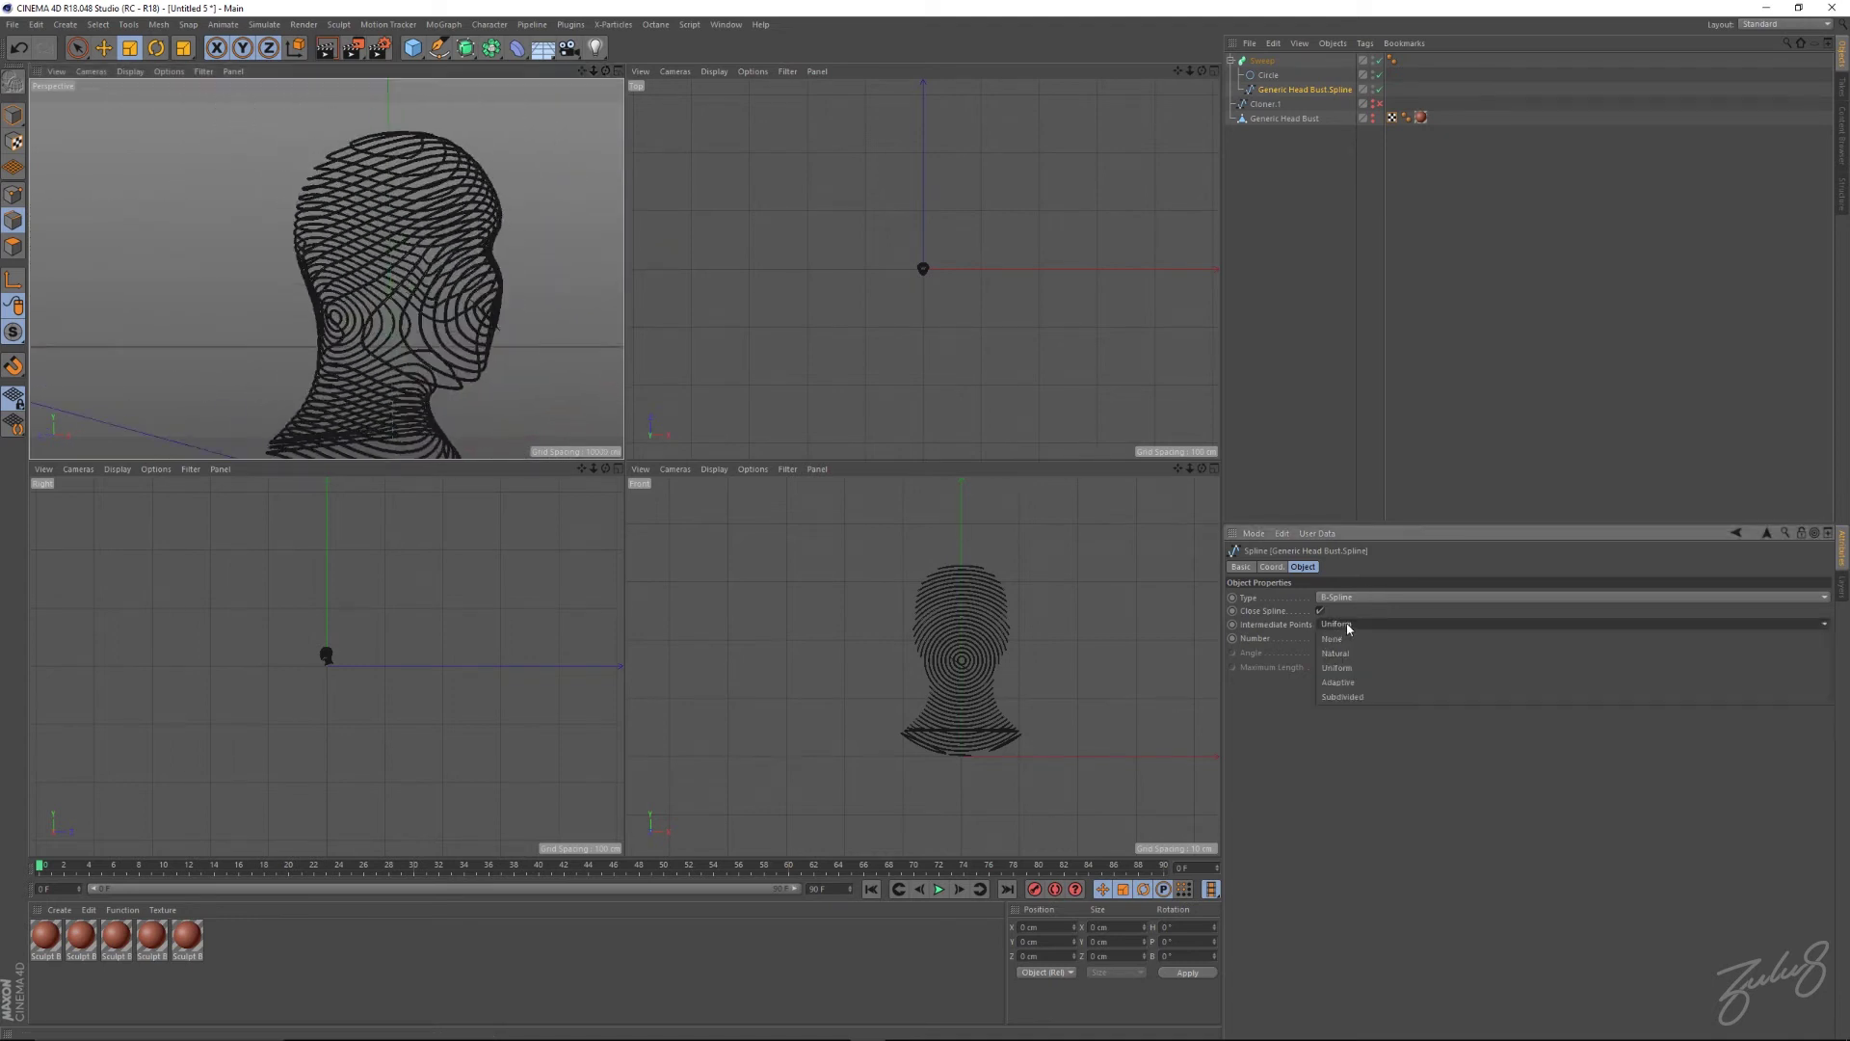
left_click(1338, 658)
left_click(1353, 625)
left_click(1338, 688)
left_click(1353, 624)
left_click(1347, 640)
left_click(1320, 611)
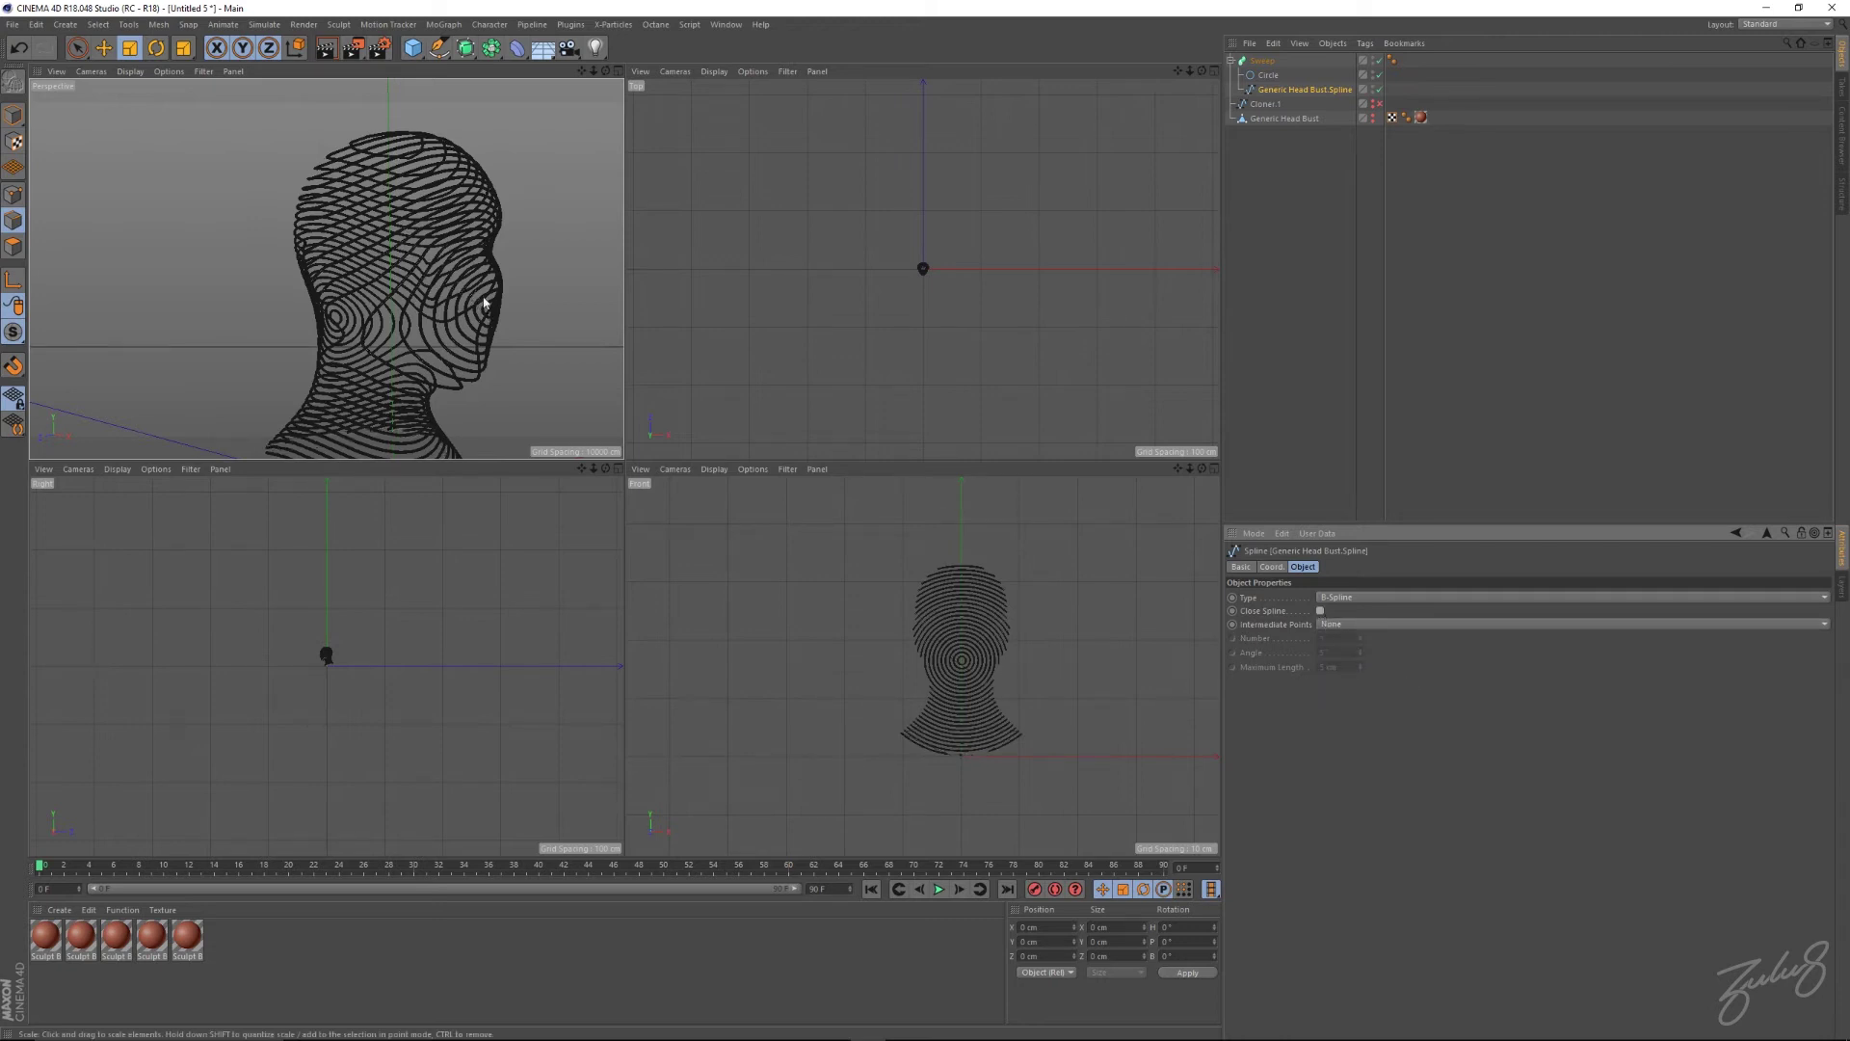
Examine the tube ends at the base of the bust and the Sweep's cap options.
scroll(444, 291, "up", 3)
middle_click_drag(414, 385, 463, 233, "alt")
left_click_drag(469, 269, 398, 273, "alt")
middle_click_drag(387, 297, 380, 177, "alt")
right_click_drag(397, 380, 397, 264, "alt")
scroll(398, 264, "up", 6)
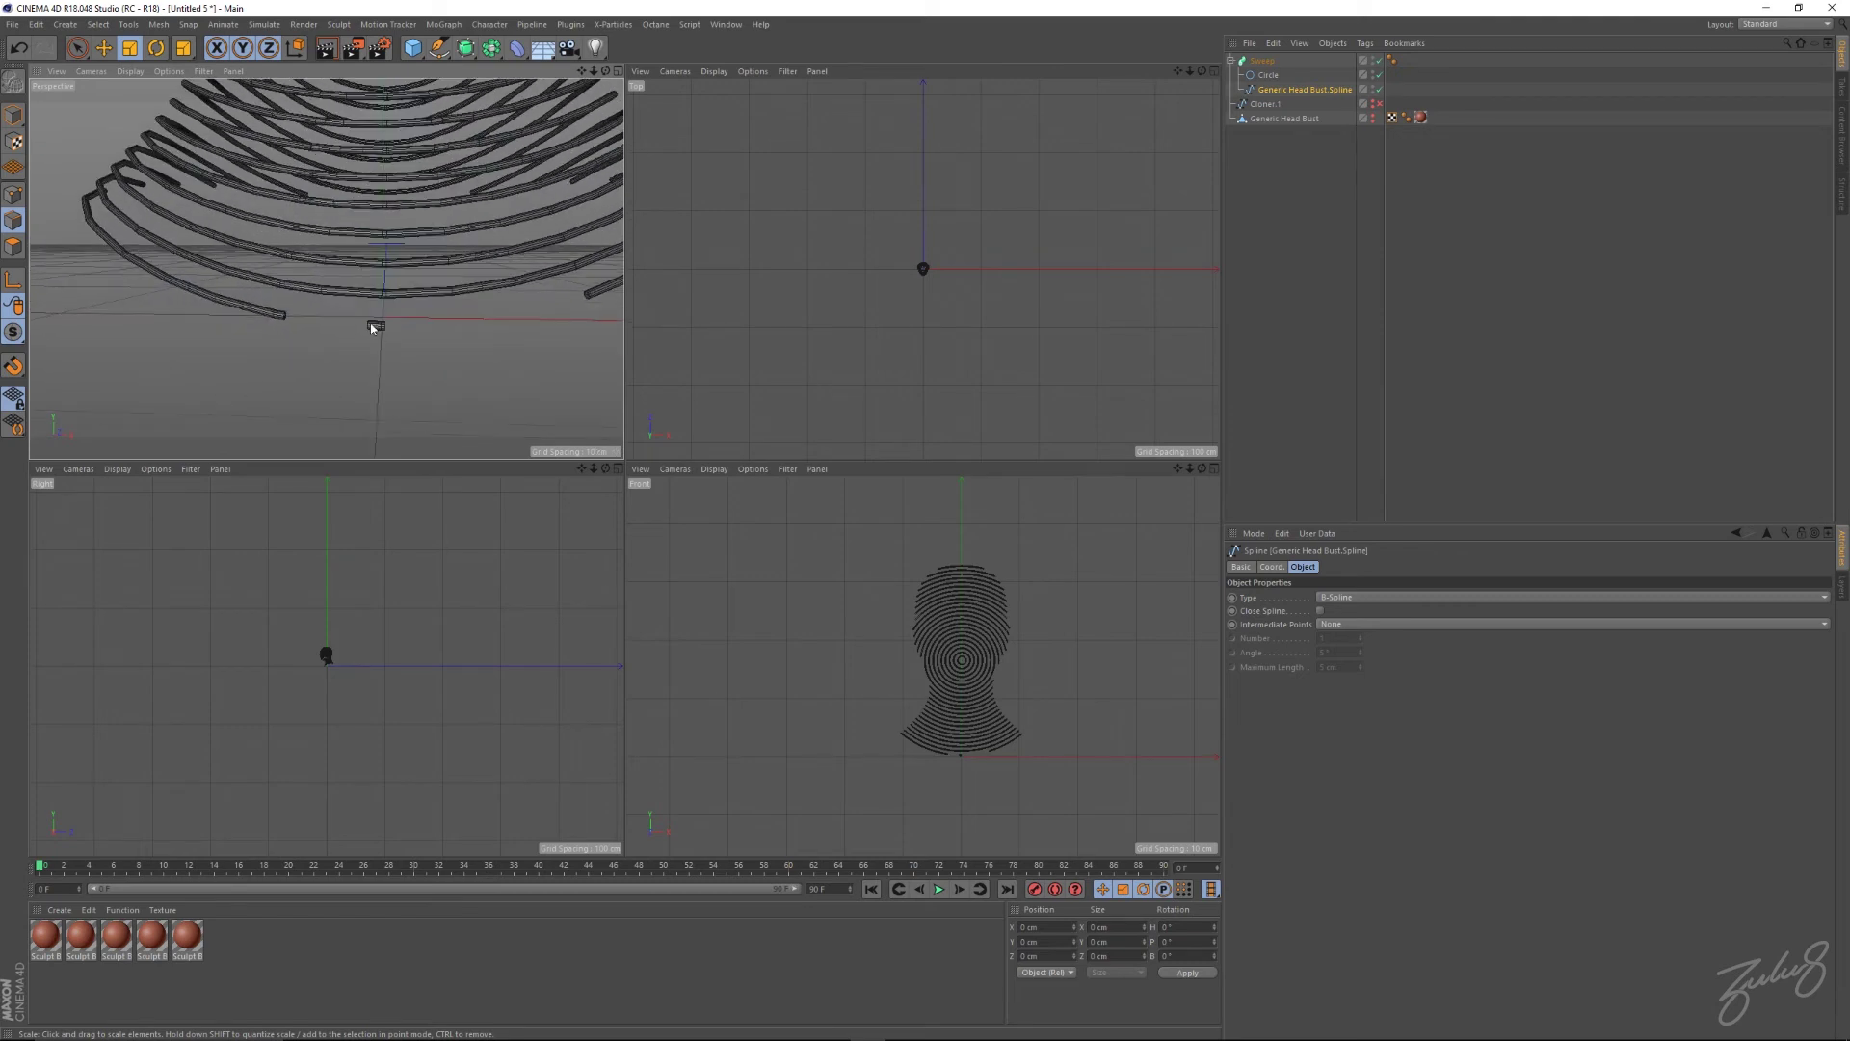
left_click(1268, 61)
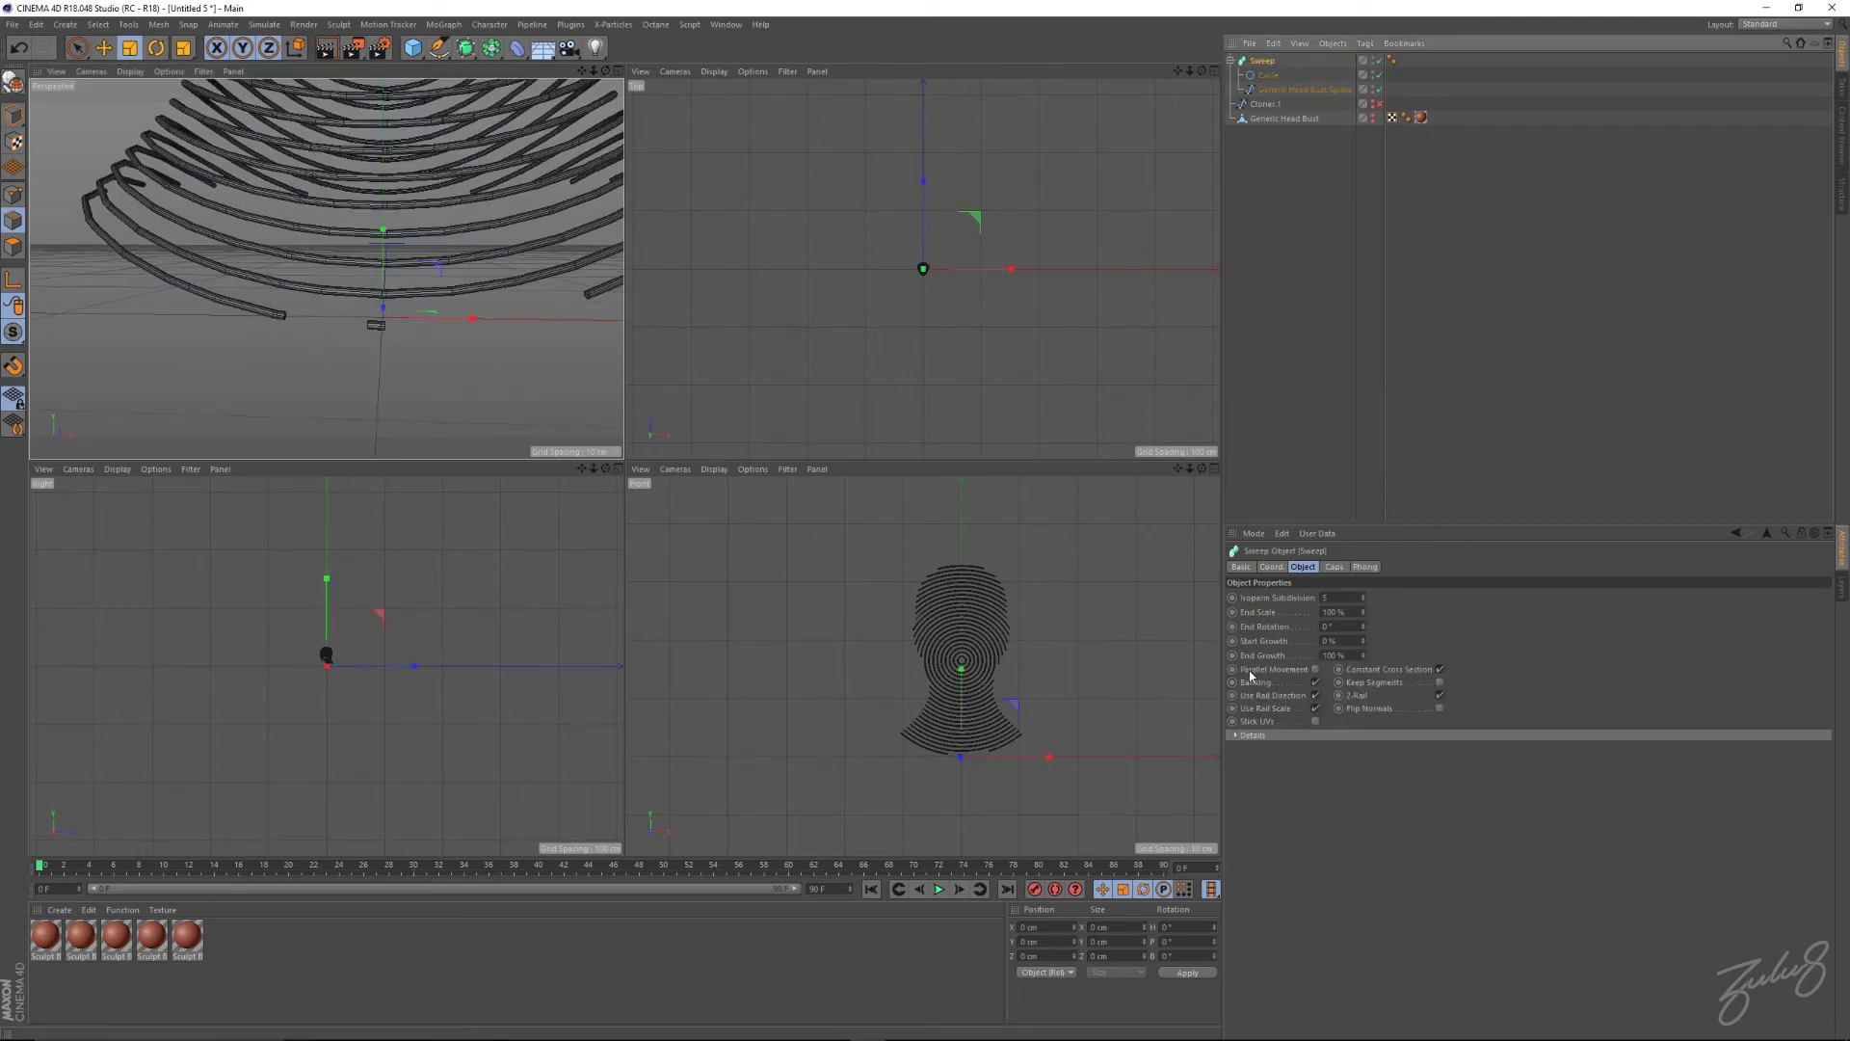
left_click(1333, 569)
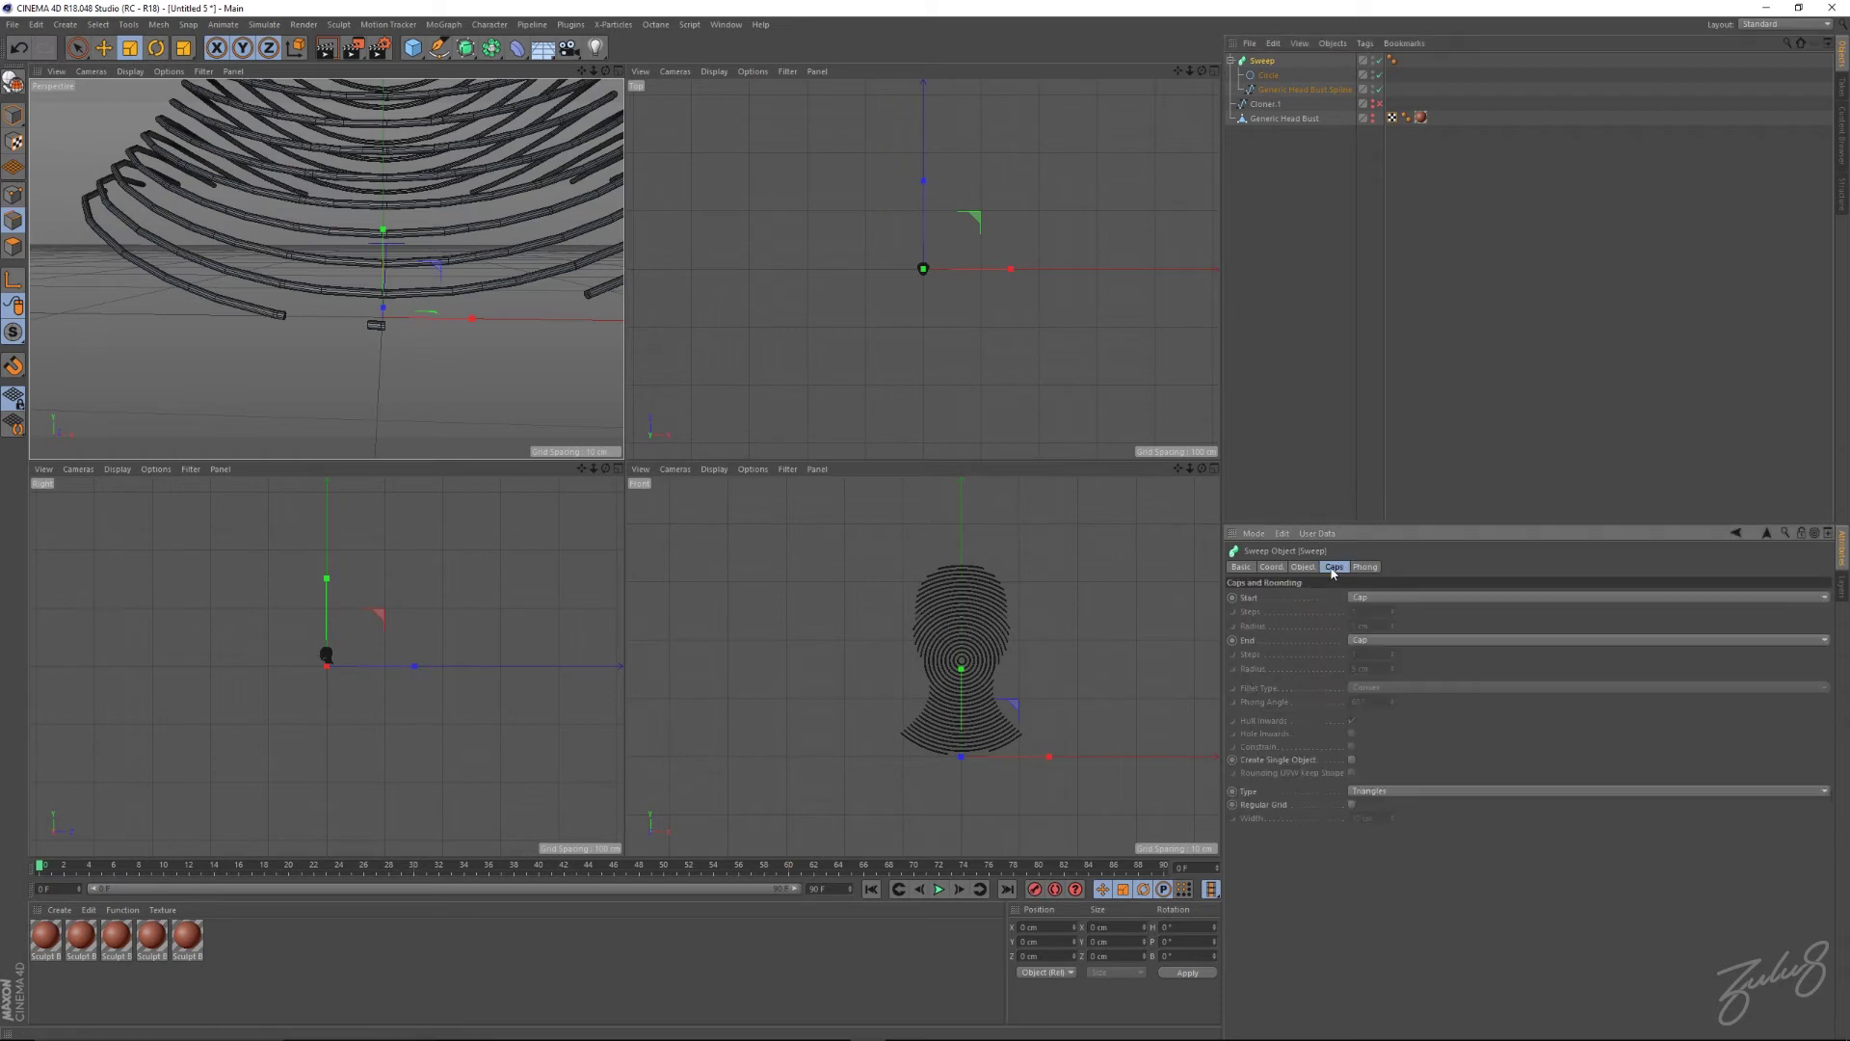
left_click(1351, 761)
left_click(1262, 62)
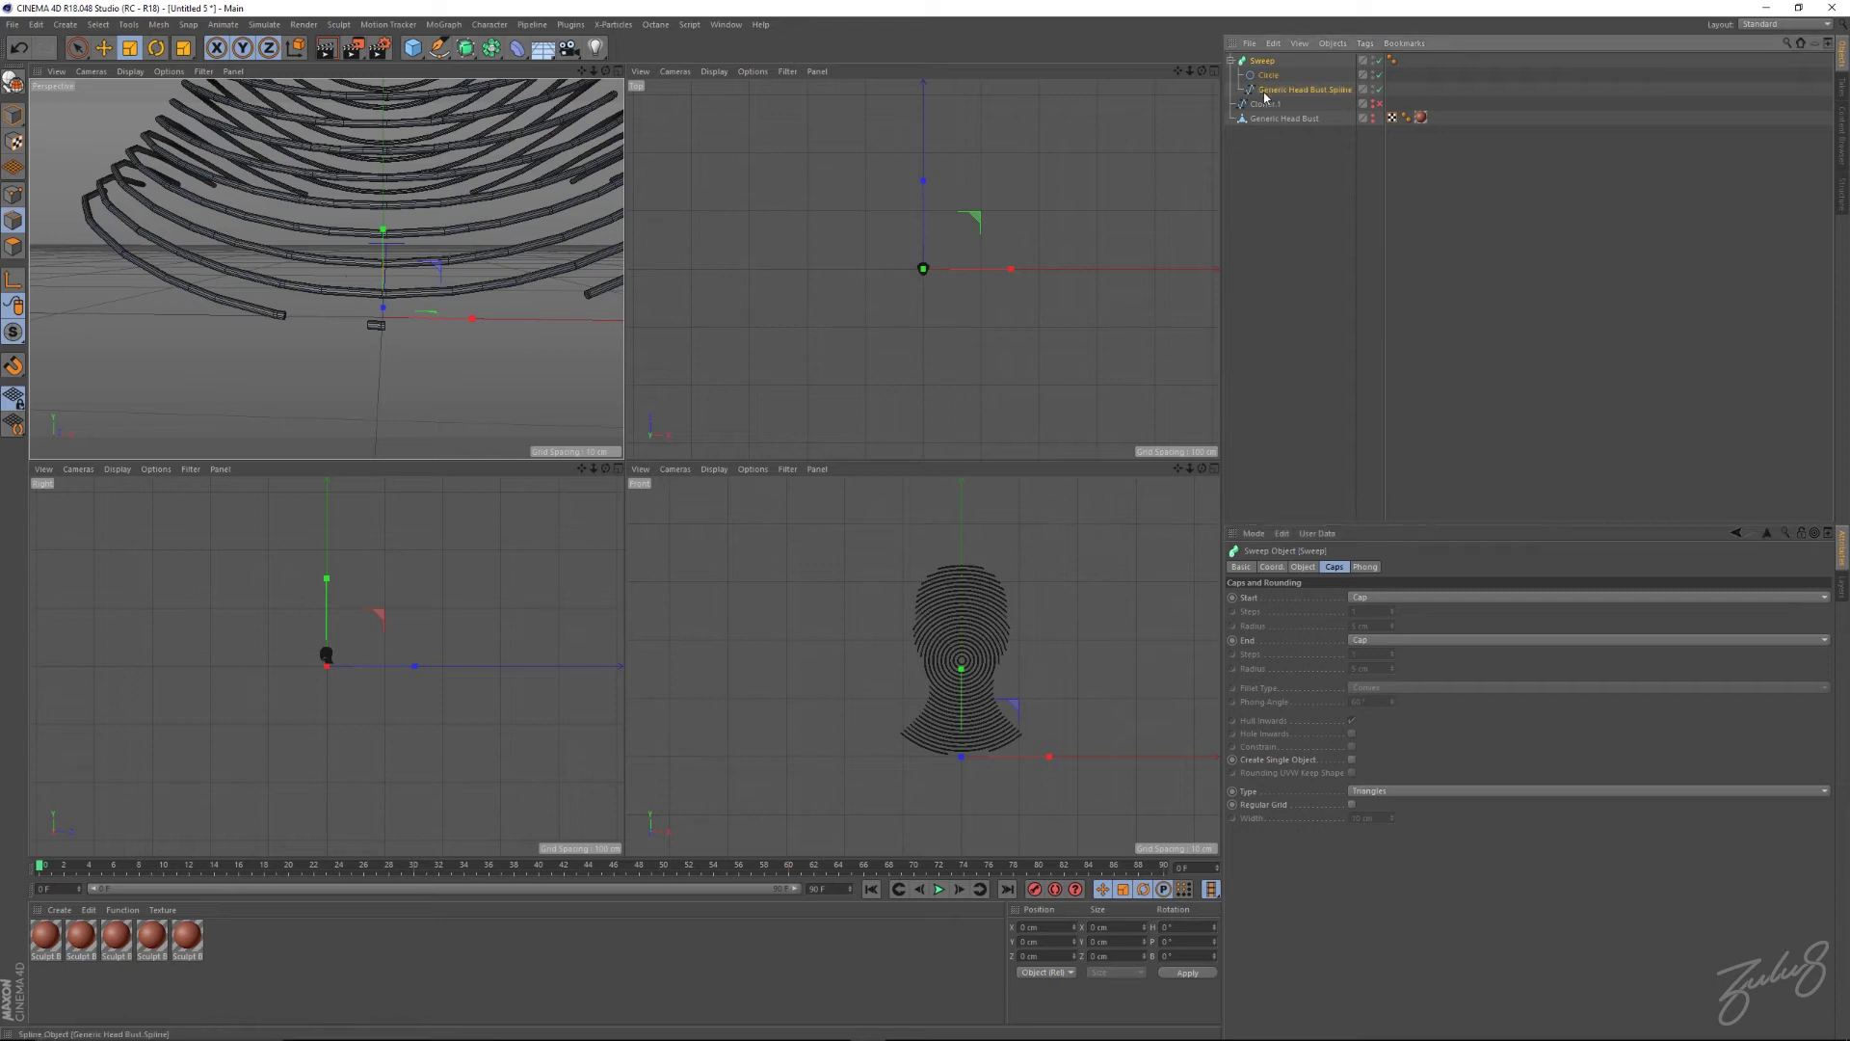
left_click(1268, 91, "shift")
Apply the spline Round tool to the head bust spline with the B-Spline type.
scroll(338, 227, "down", 4)
middle_click_drag(338, 227, 354, 385, "alt")
mouse_move(317, 258)
left_mouse_down("alt")
mouse_move(370, 252)
mouse_move(331, 270)
left_mouse_up("alt")
left_click(1289, 91)
middle_click_drag(331, 271, 367, 217, "alt")
scroll(367, 217, "down", 3)
left_click_drag(369, 217, 392, 235, "alt")
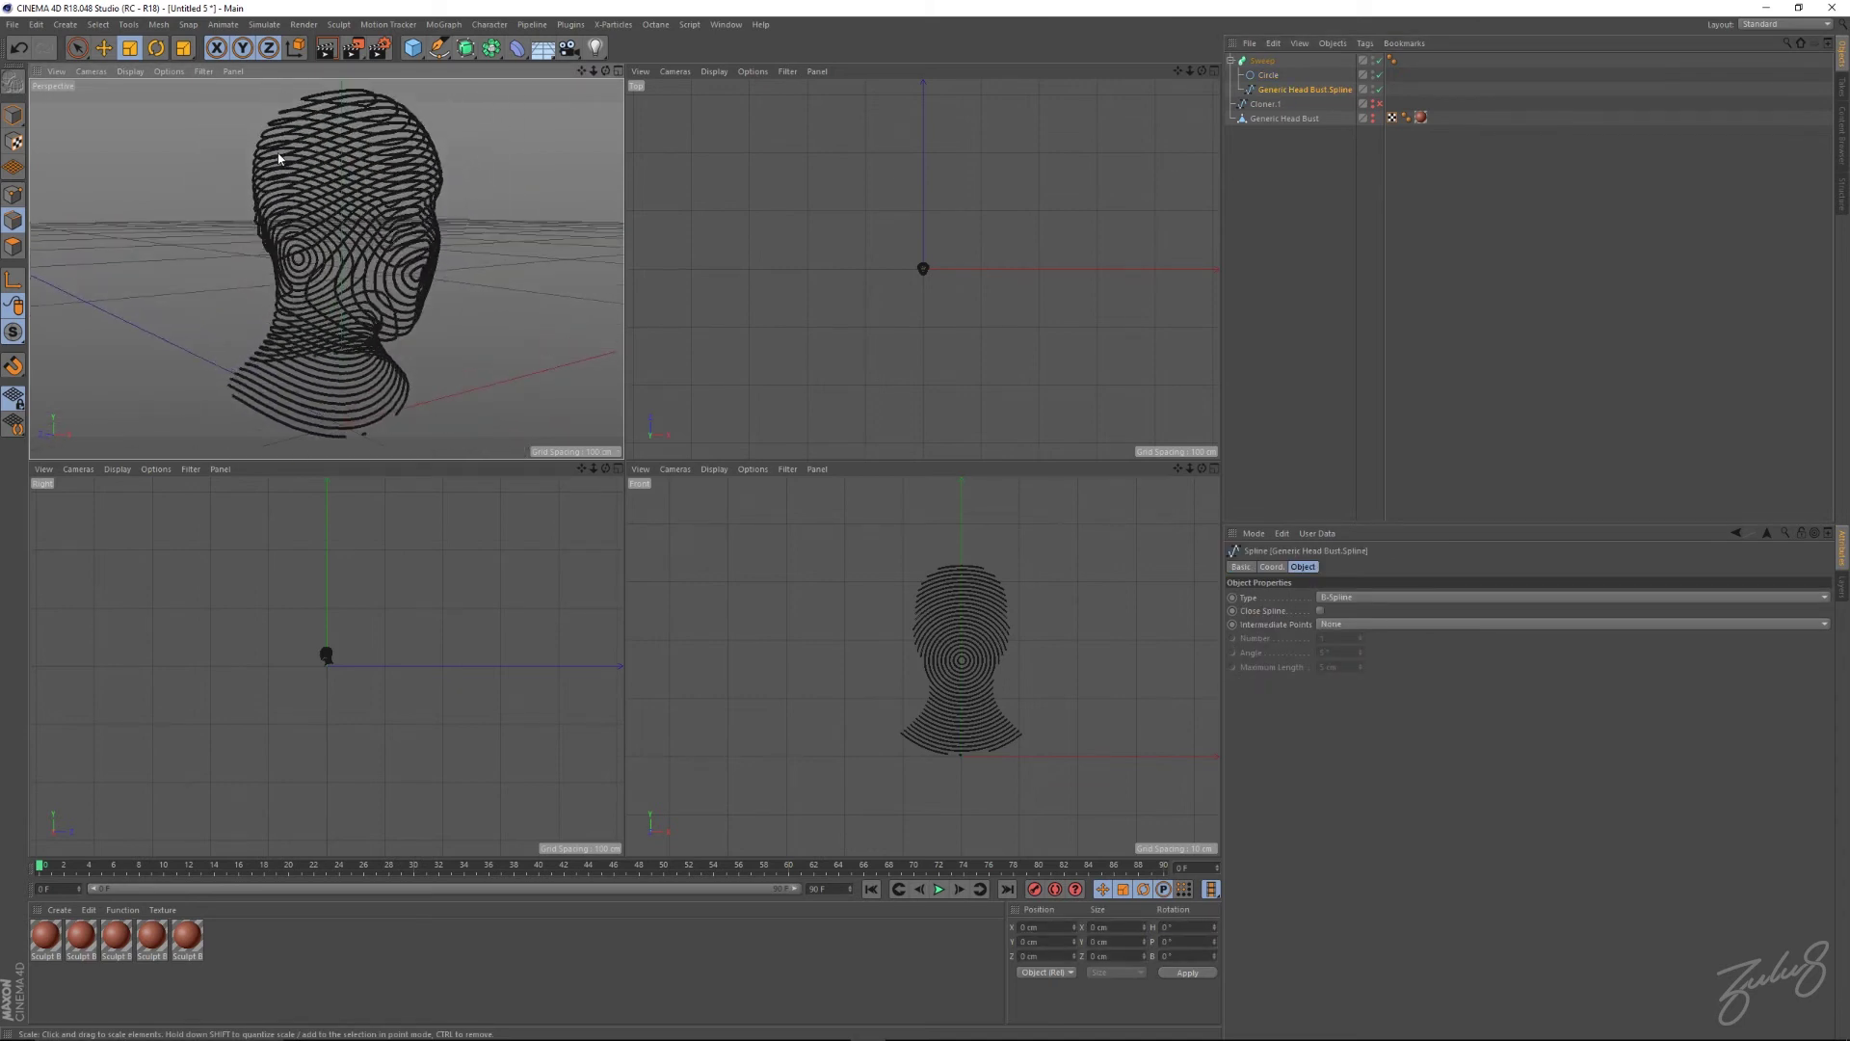
left_click(139, 26)
mouse_move(160, 24)
mouse_move(171, 113)
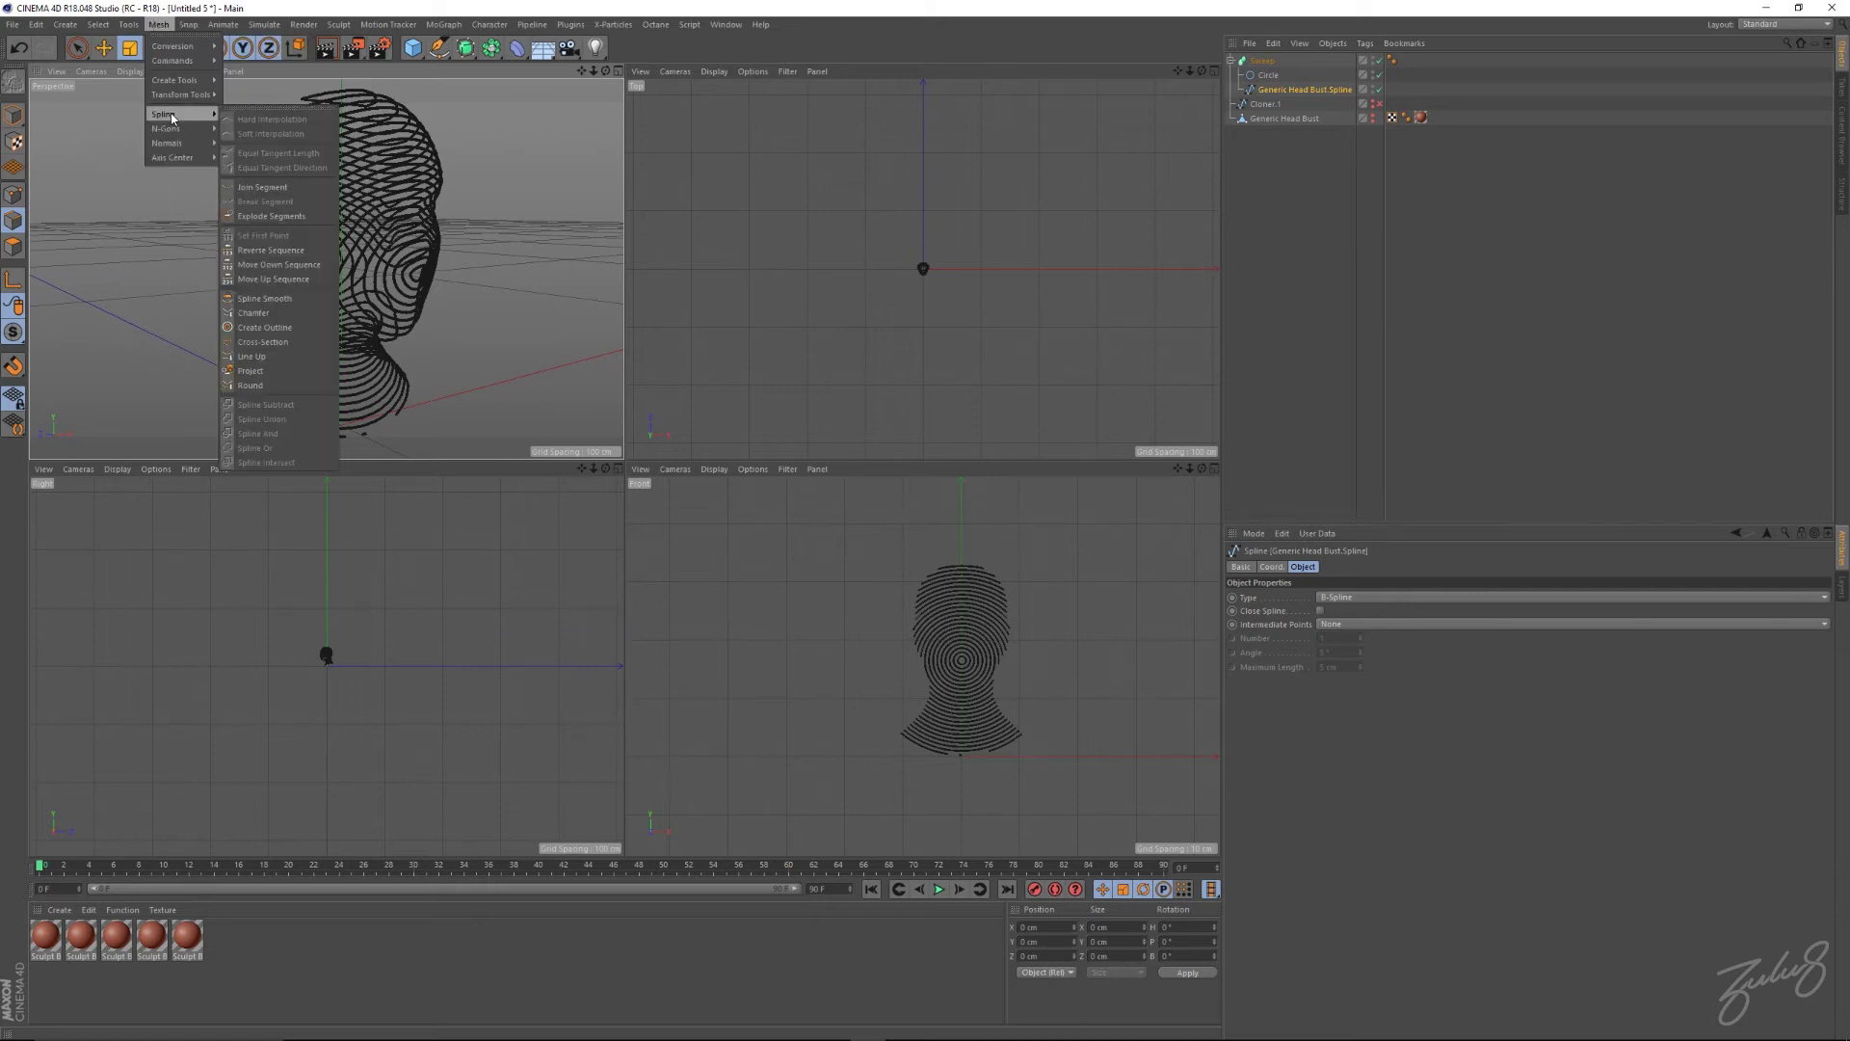
left_click(252, 385)
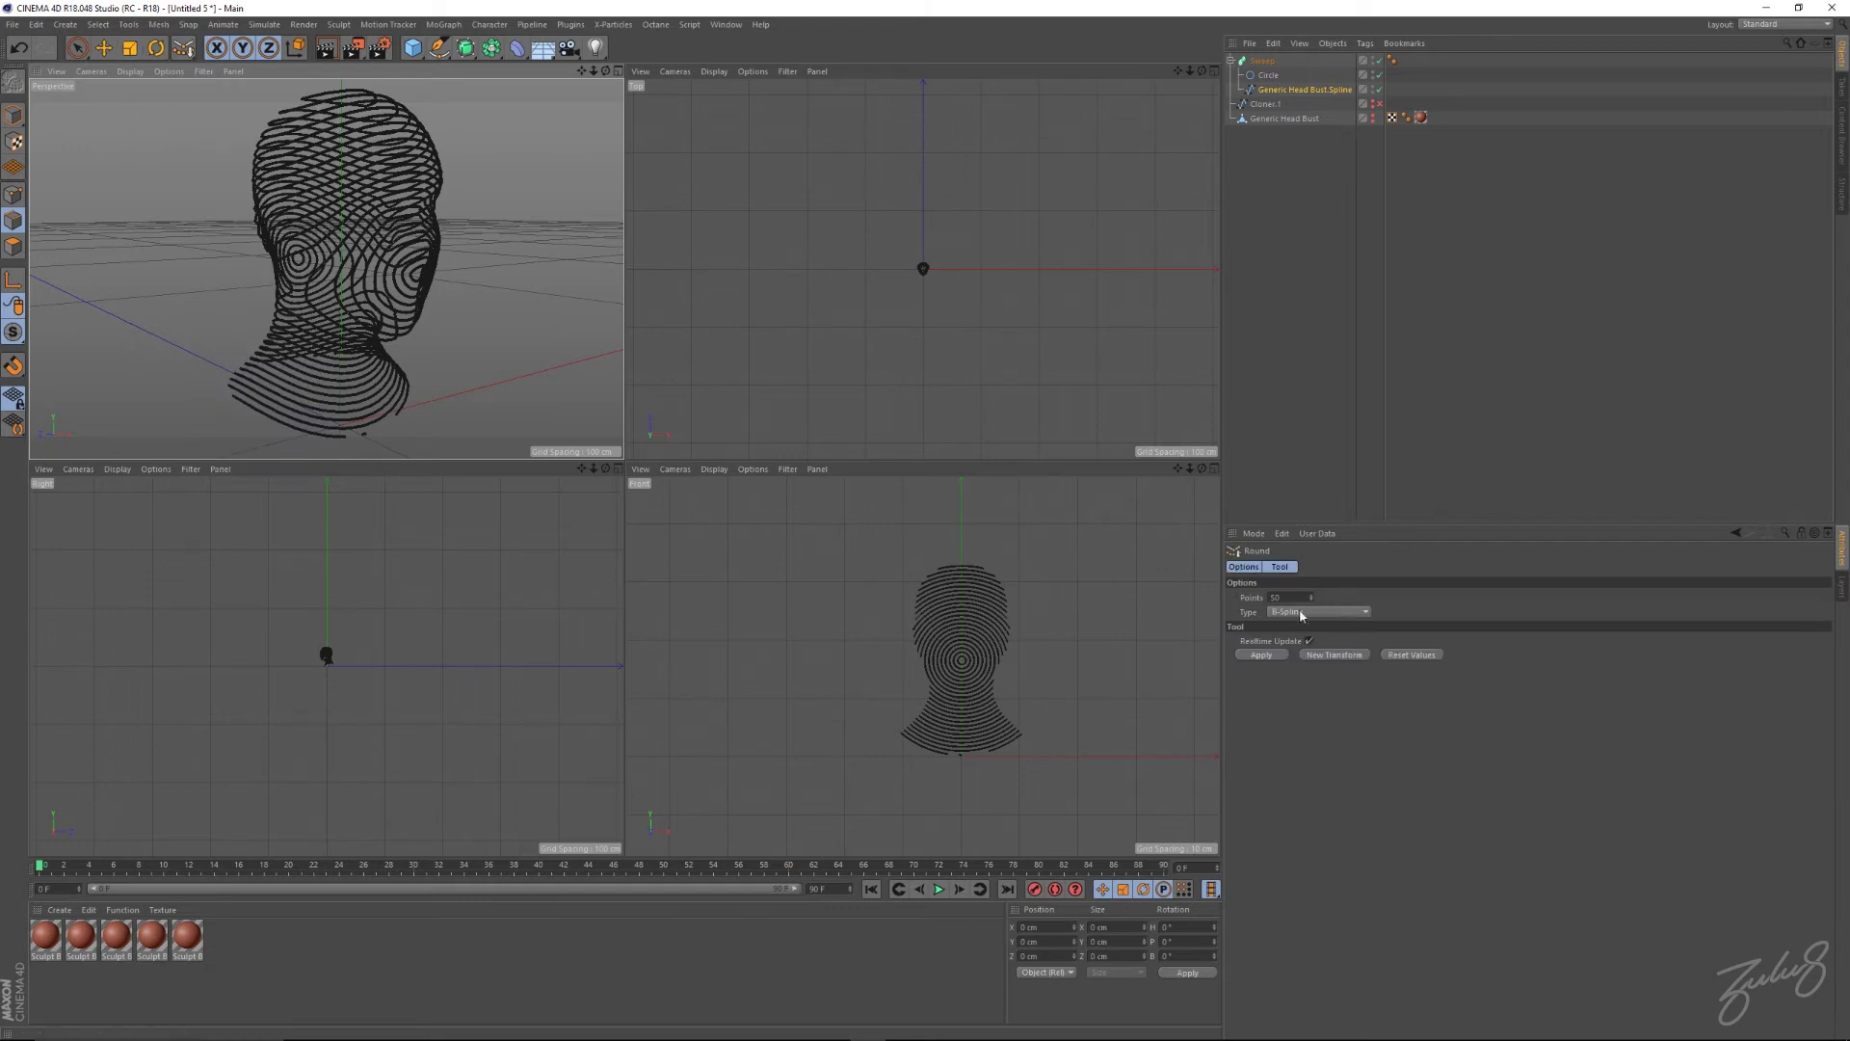
left_click(590, 279)
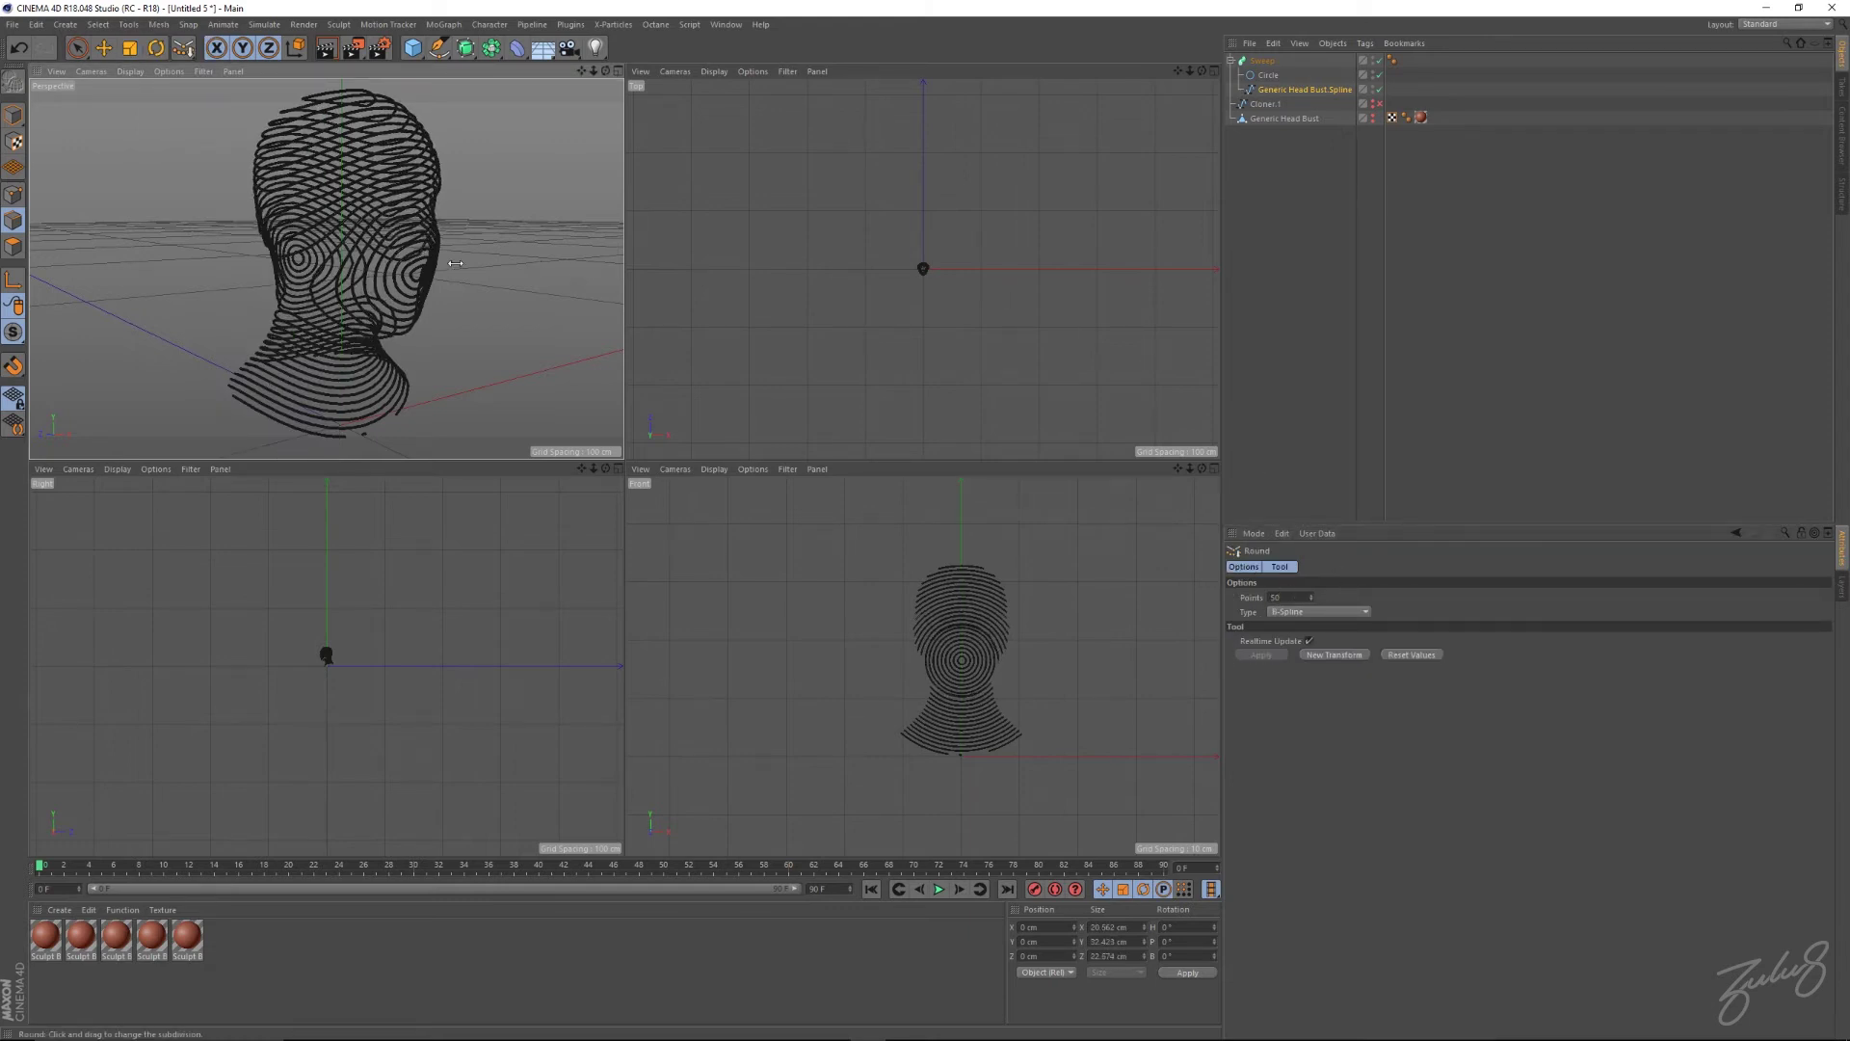
left_click_drag(453, 263, 768, 324, "alt")
mouse_move(519, 235)
left_mouse_down("alt")
mouse_move(482, 233)
mouse_move(559, 235)
mouse_move(431, 230)
mouse_move(497, 222)
left_mouse_up("alt")
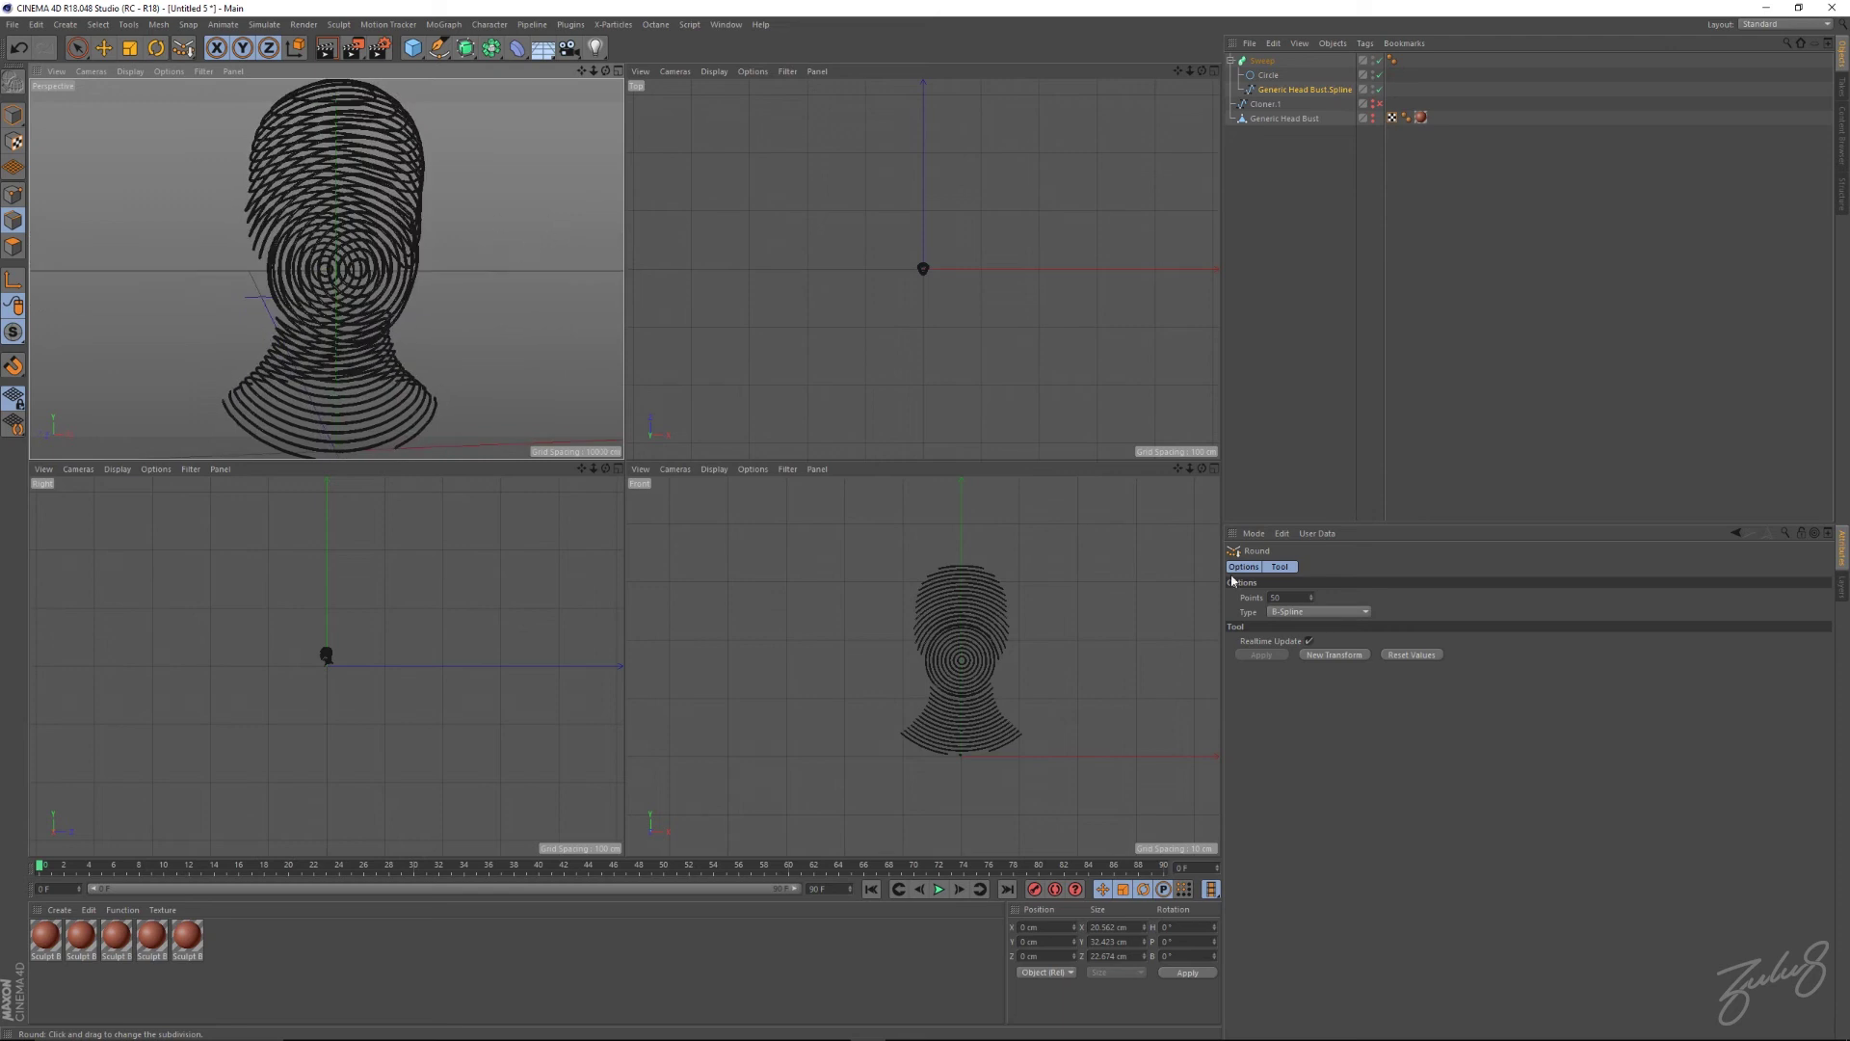
Try making the Sweep hierarchy editable, check its separate cap objects, and undo the conversion.
left_click(1263, 61)
left_click(1274, 90, "shift")
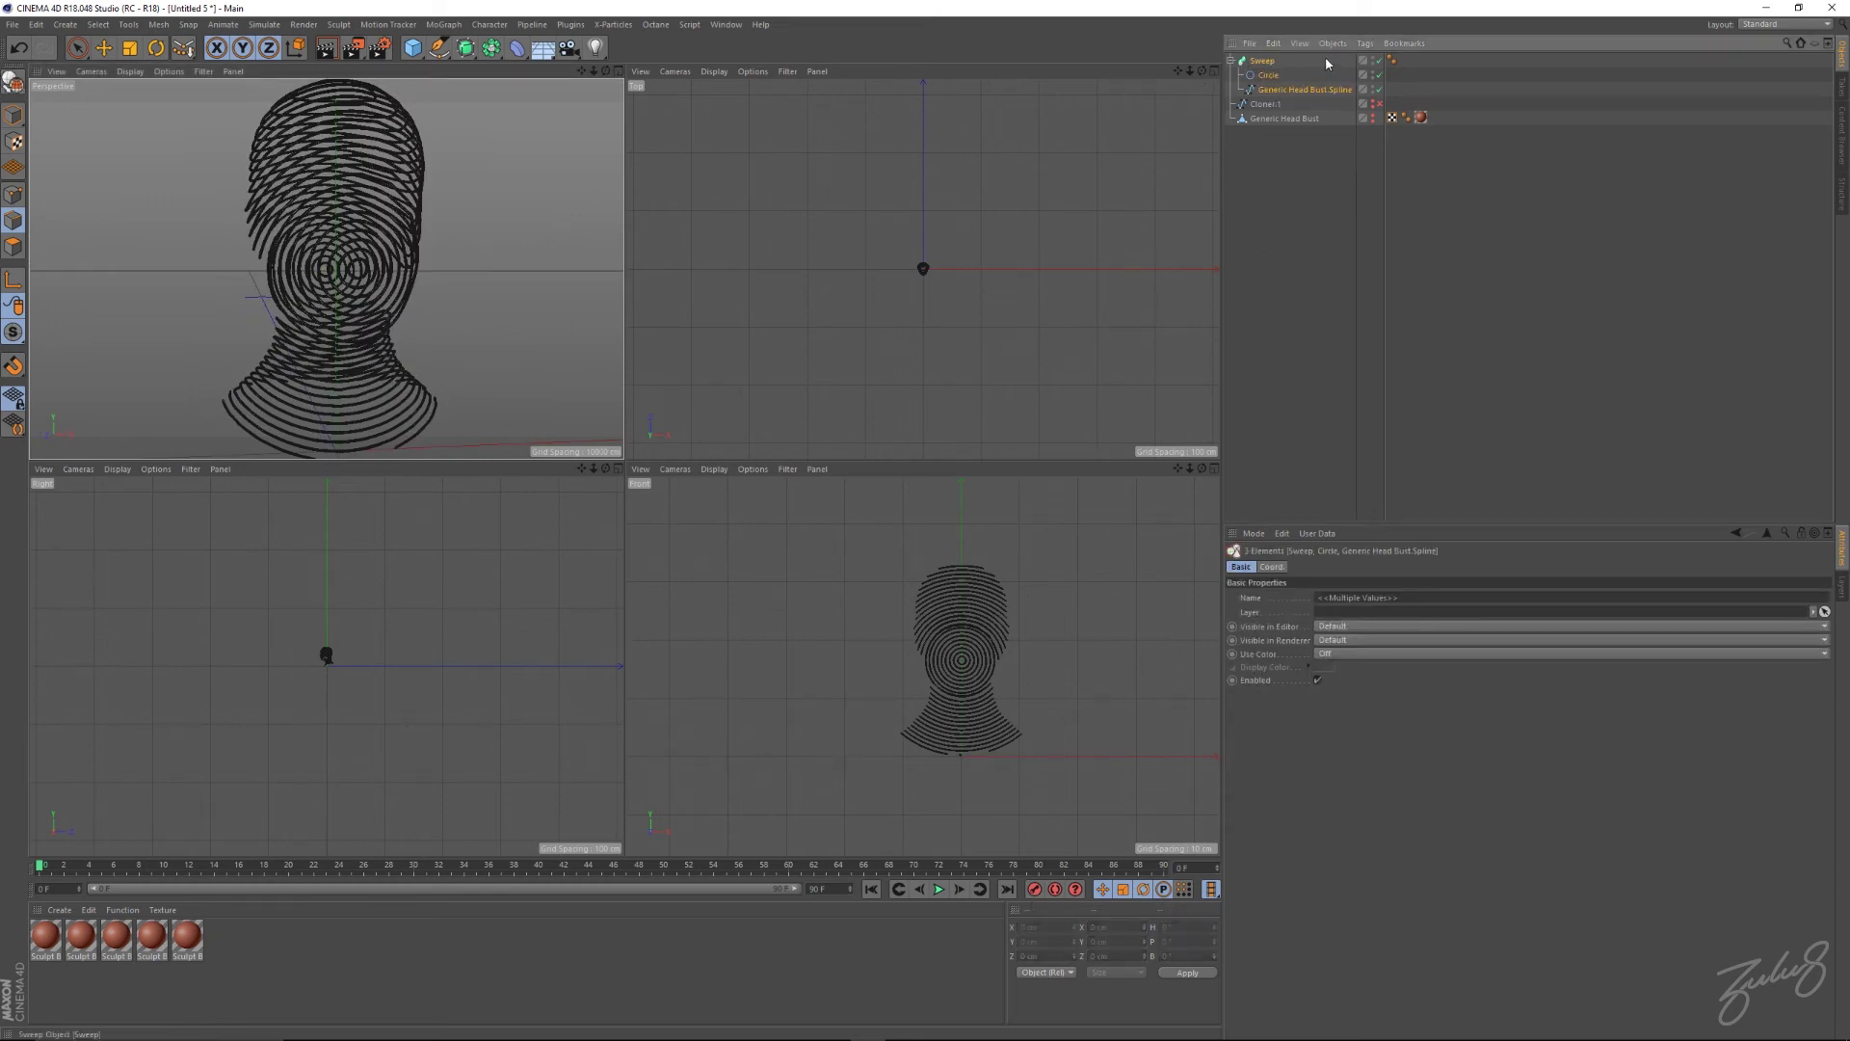
left_click_drag(403, 246, 605, 206, "alt")
key("c")
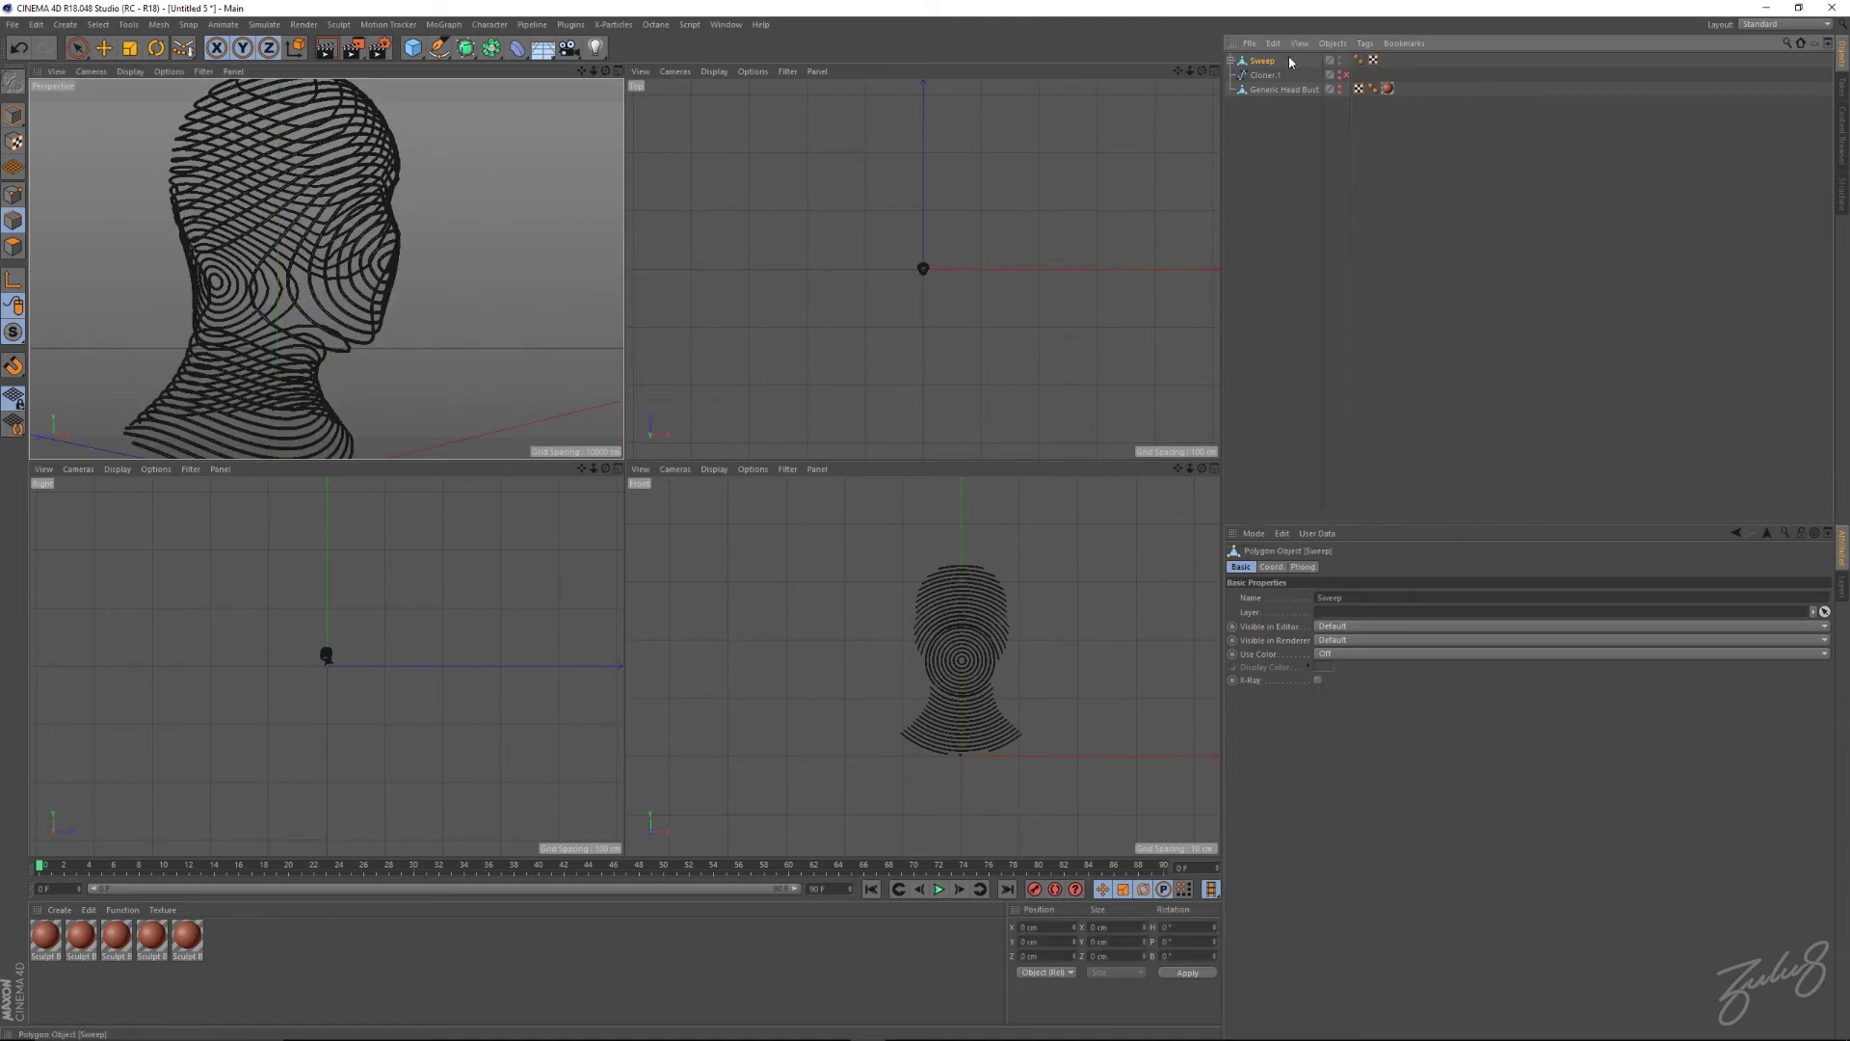
left_click(1231, 61)
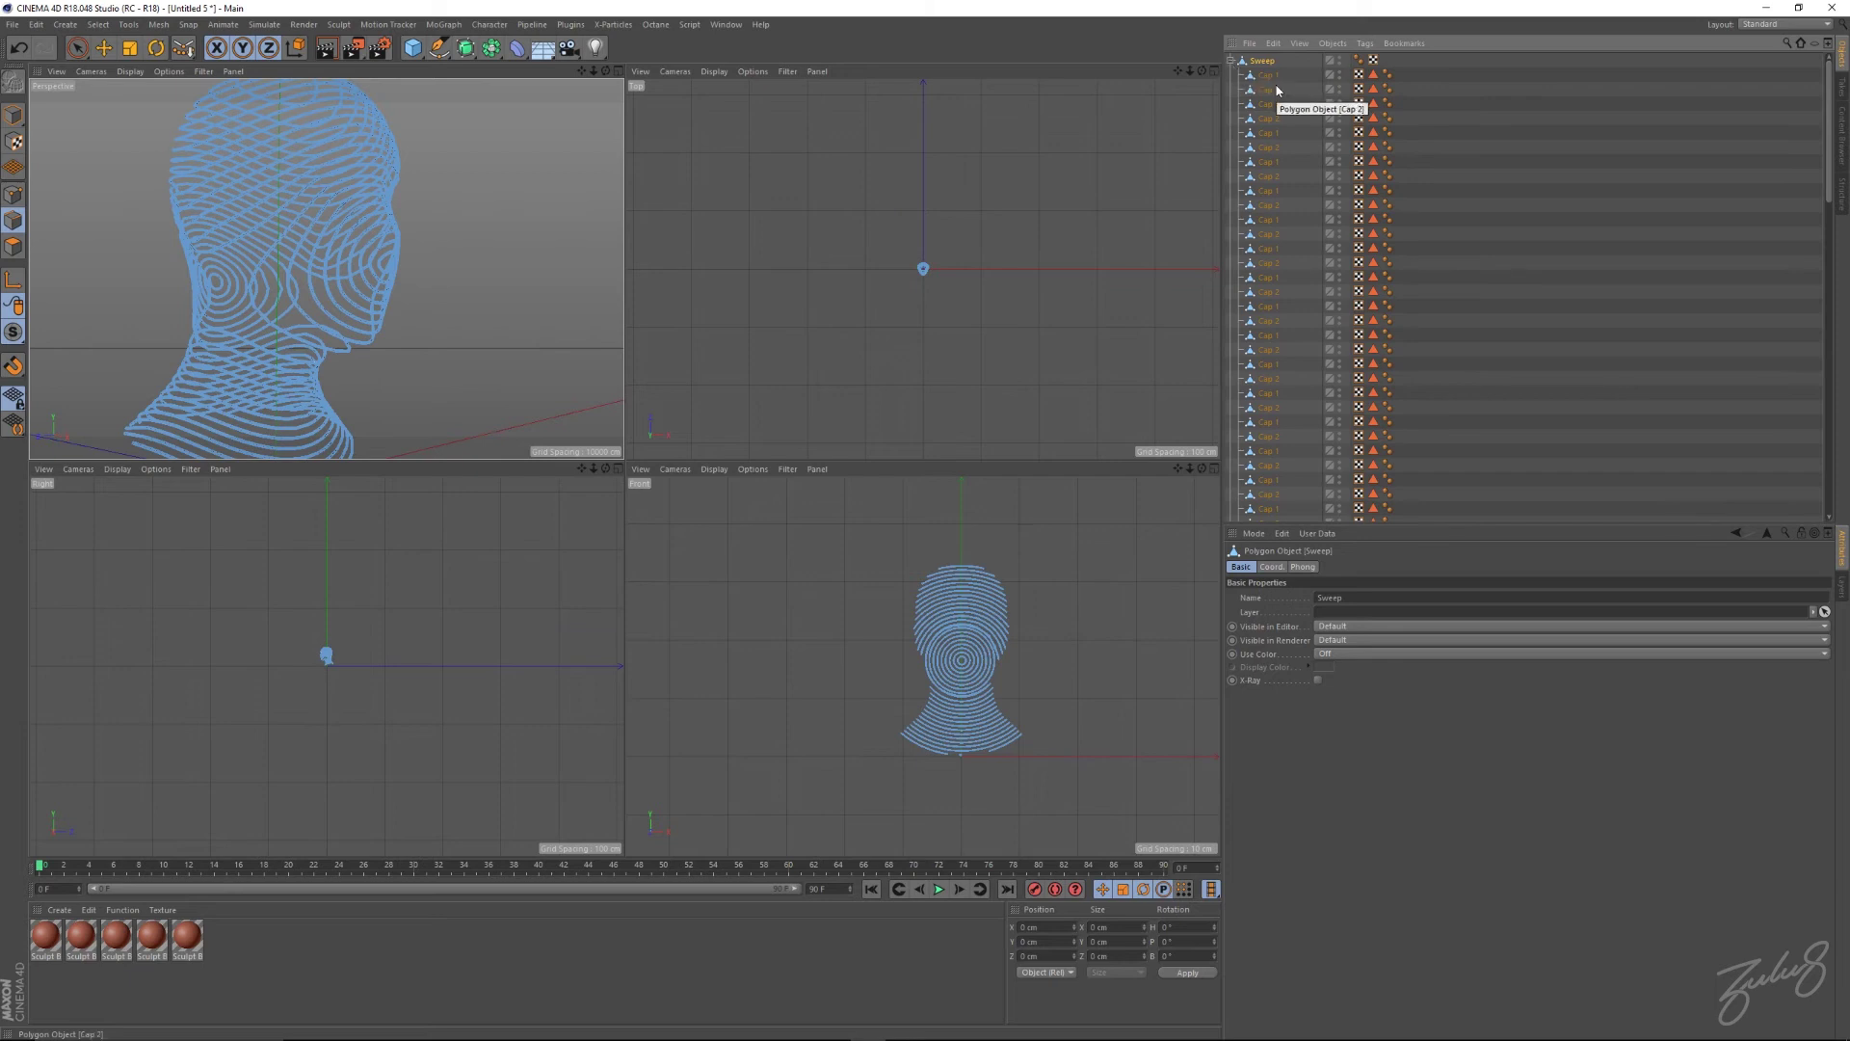
scroll(1293, 211, "down", 5)
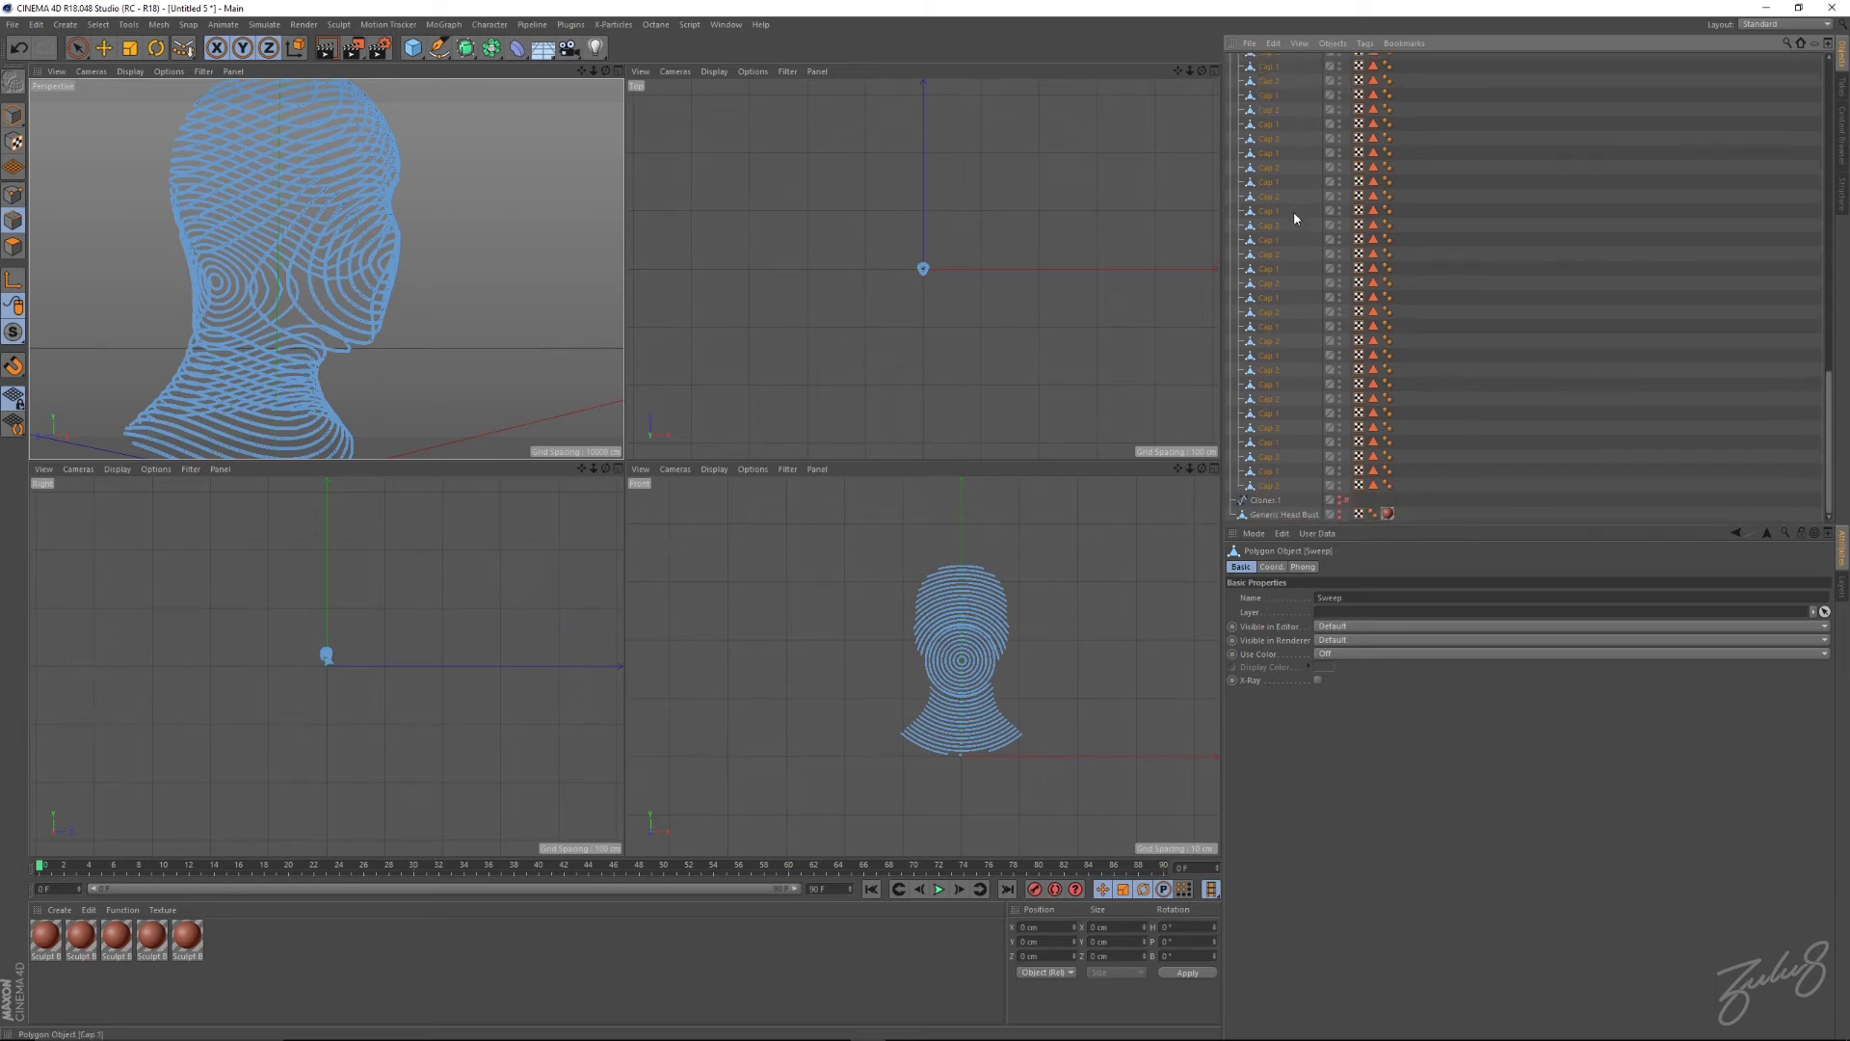
scroll(1287, 215, "up", 5)
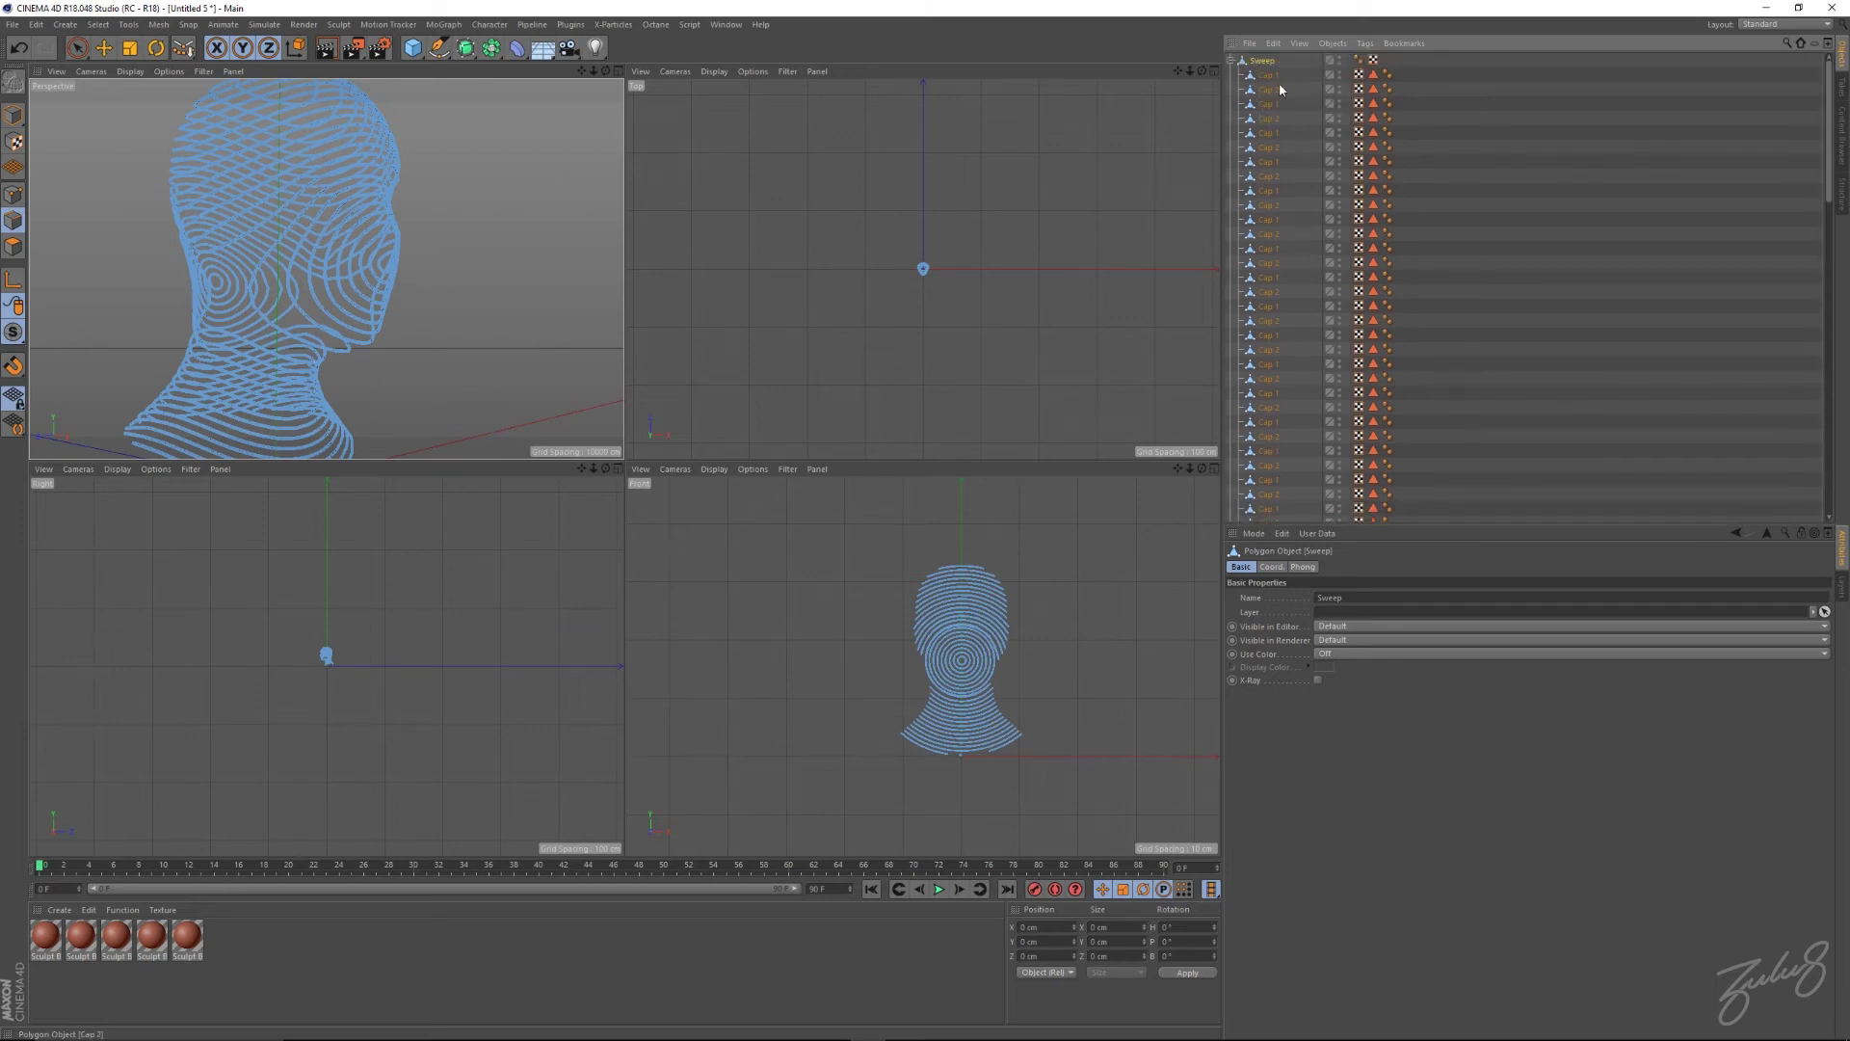
key("ctrl+z")
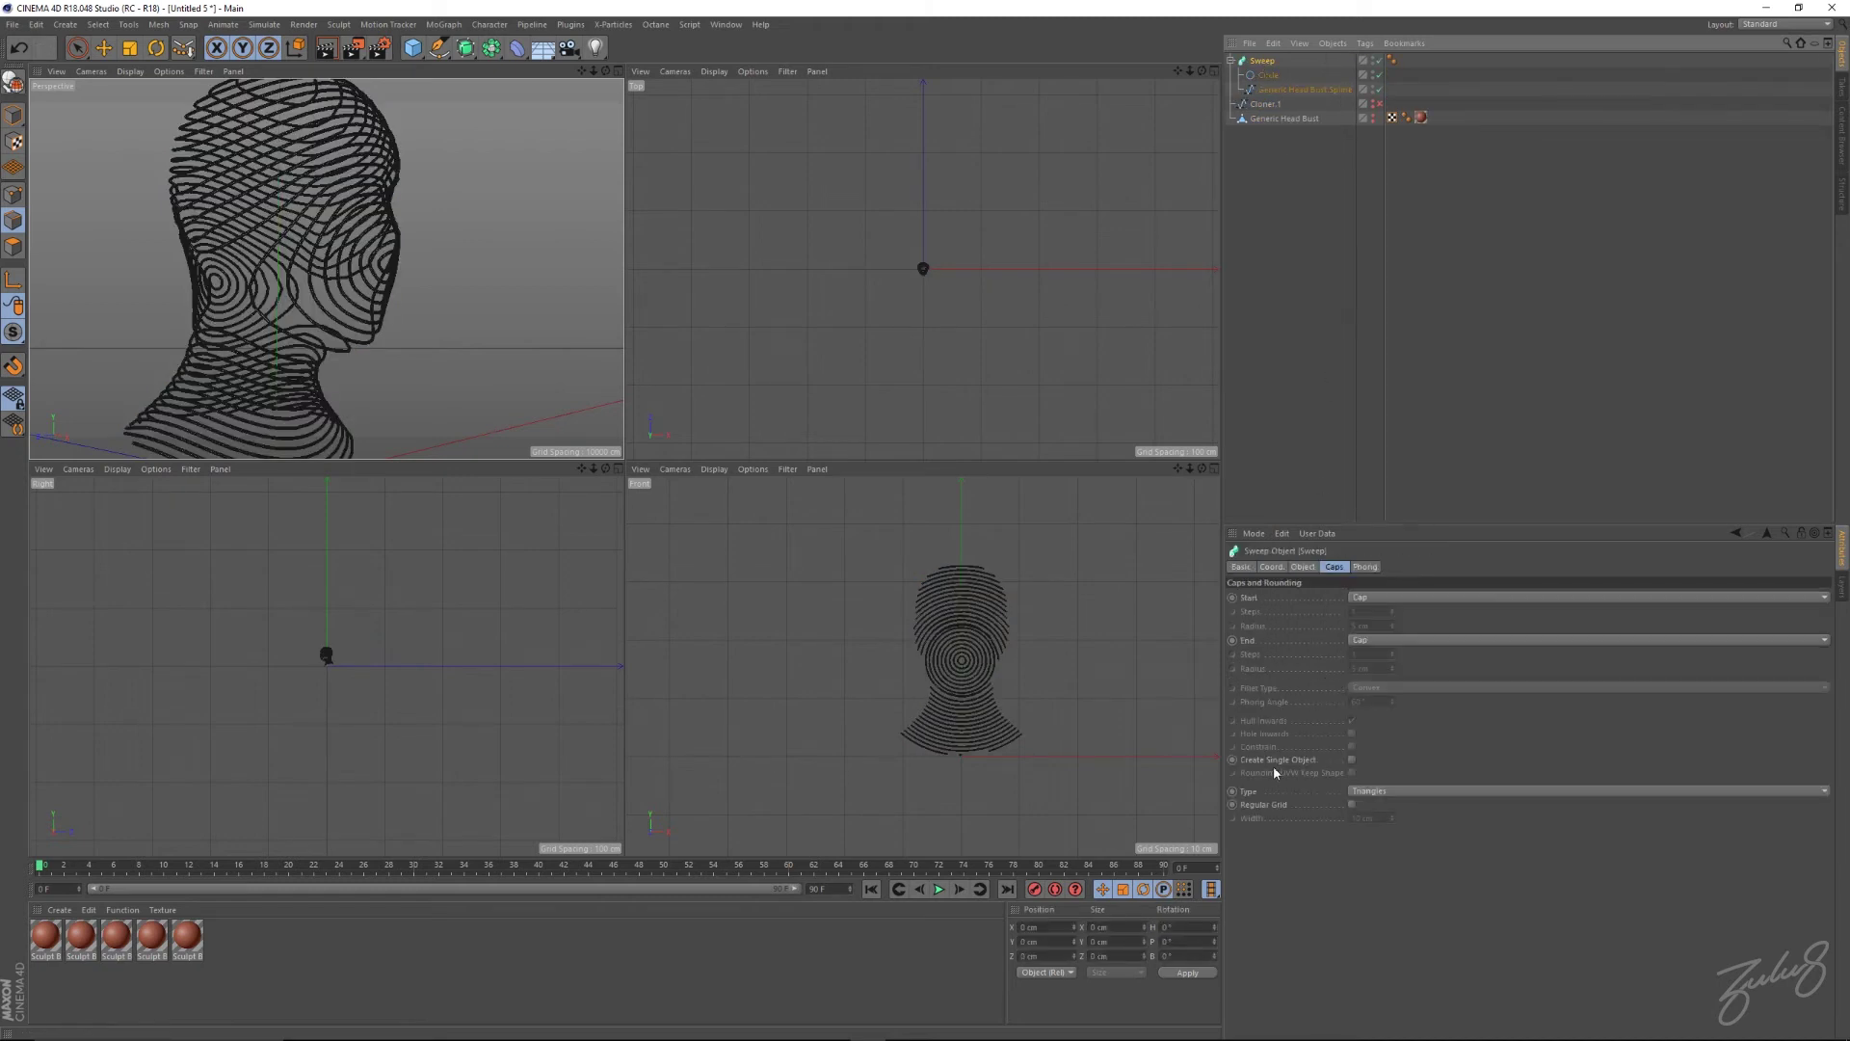
Enable Create Single Object for the Sweep's caps and make the Sweep hierarchy editable.
left_click(1352, 760)
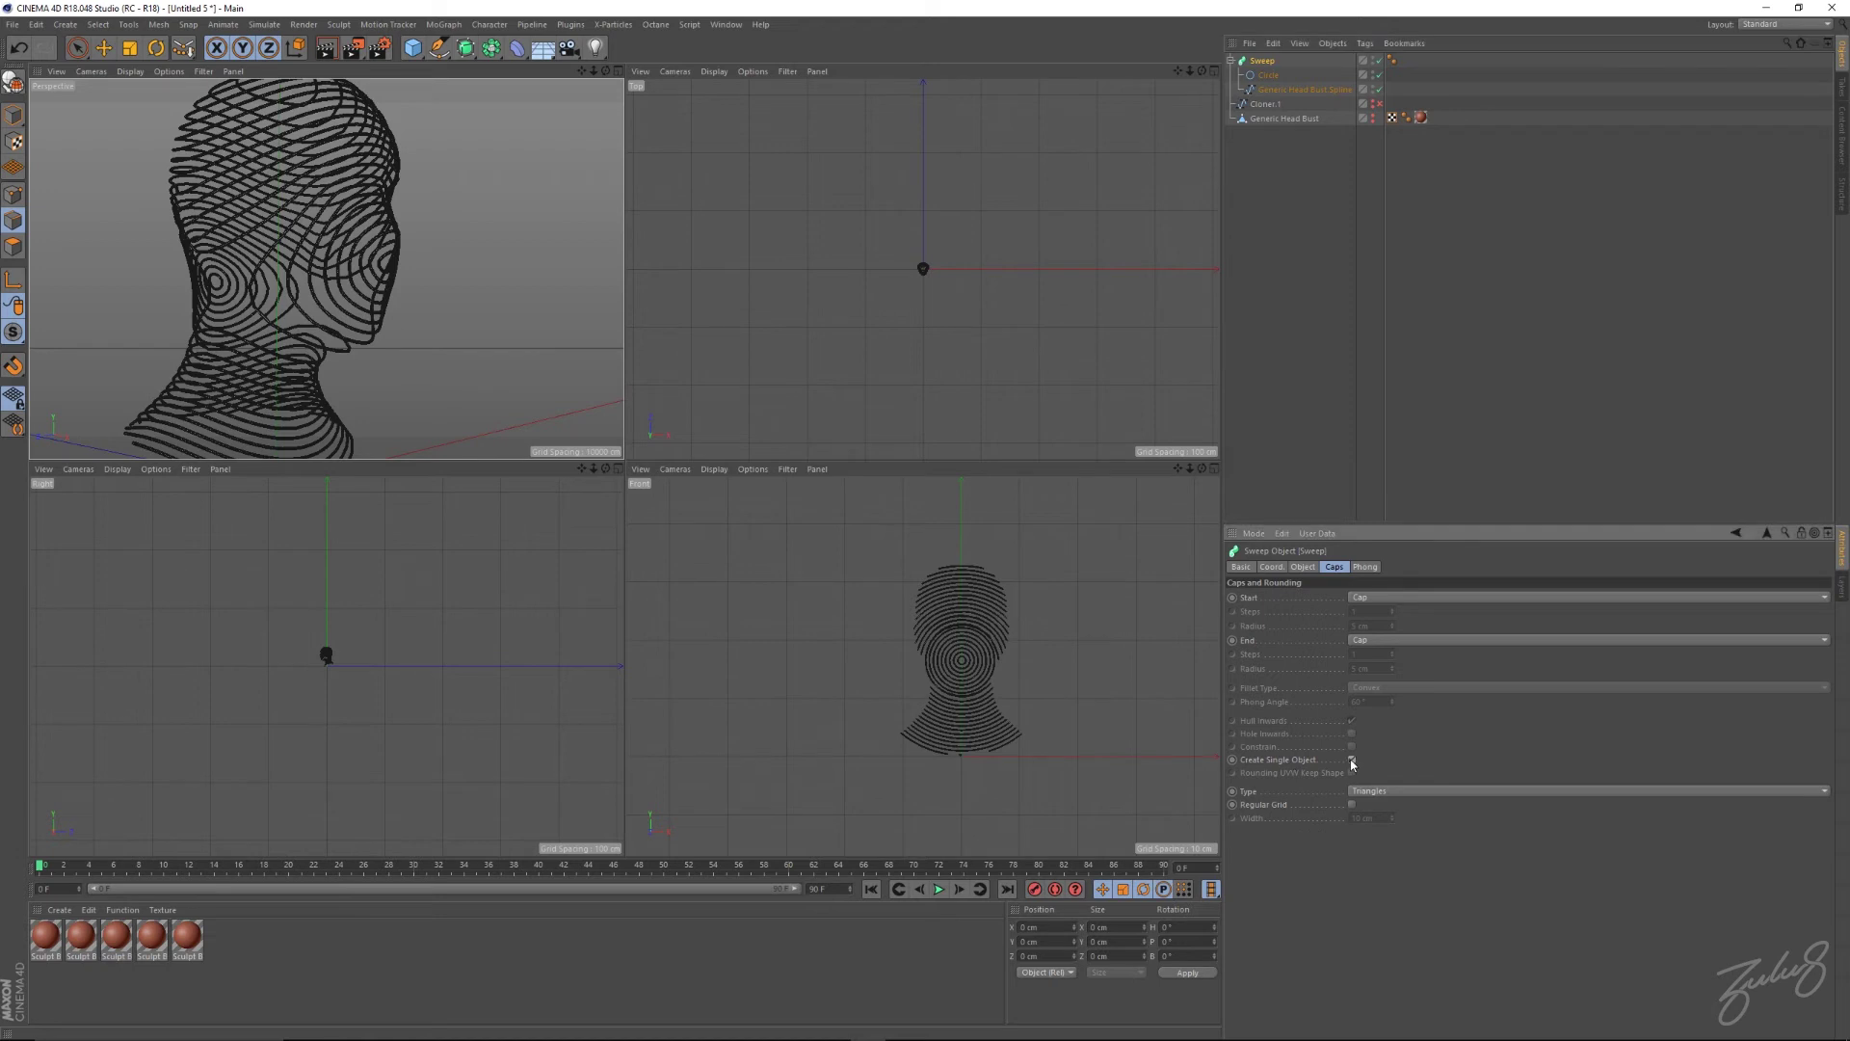
left_click(1266, 61)
left_click(1272, 92, "shift")
key("c")
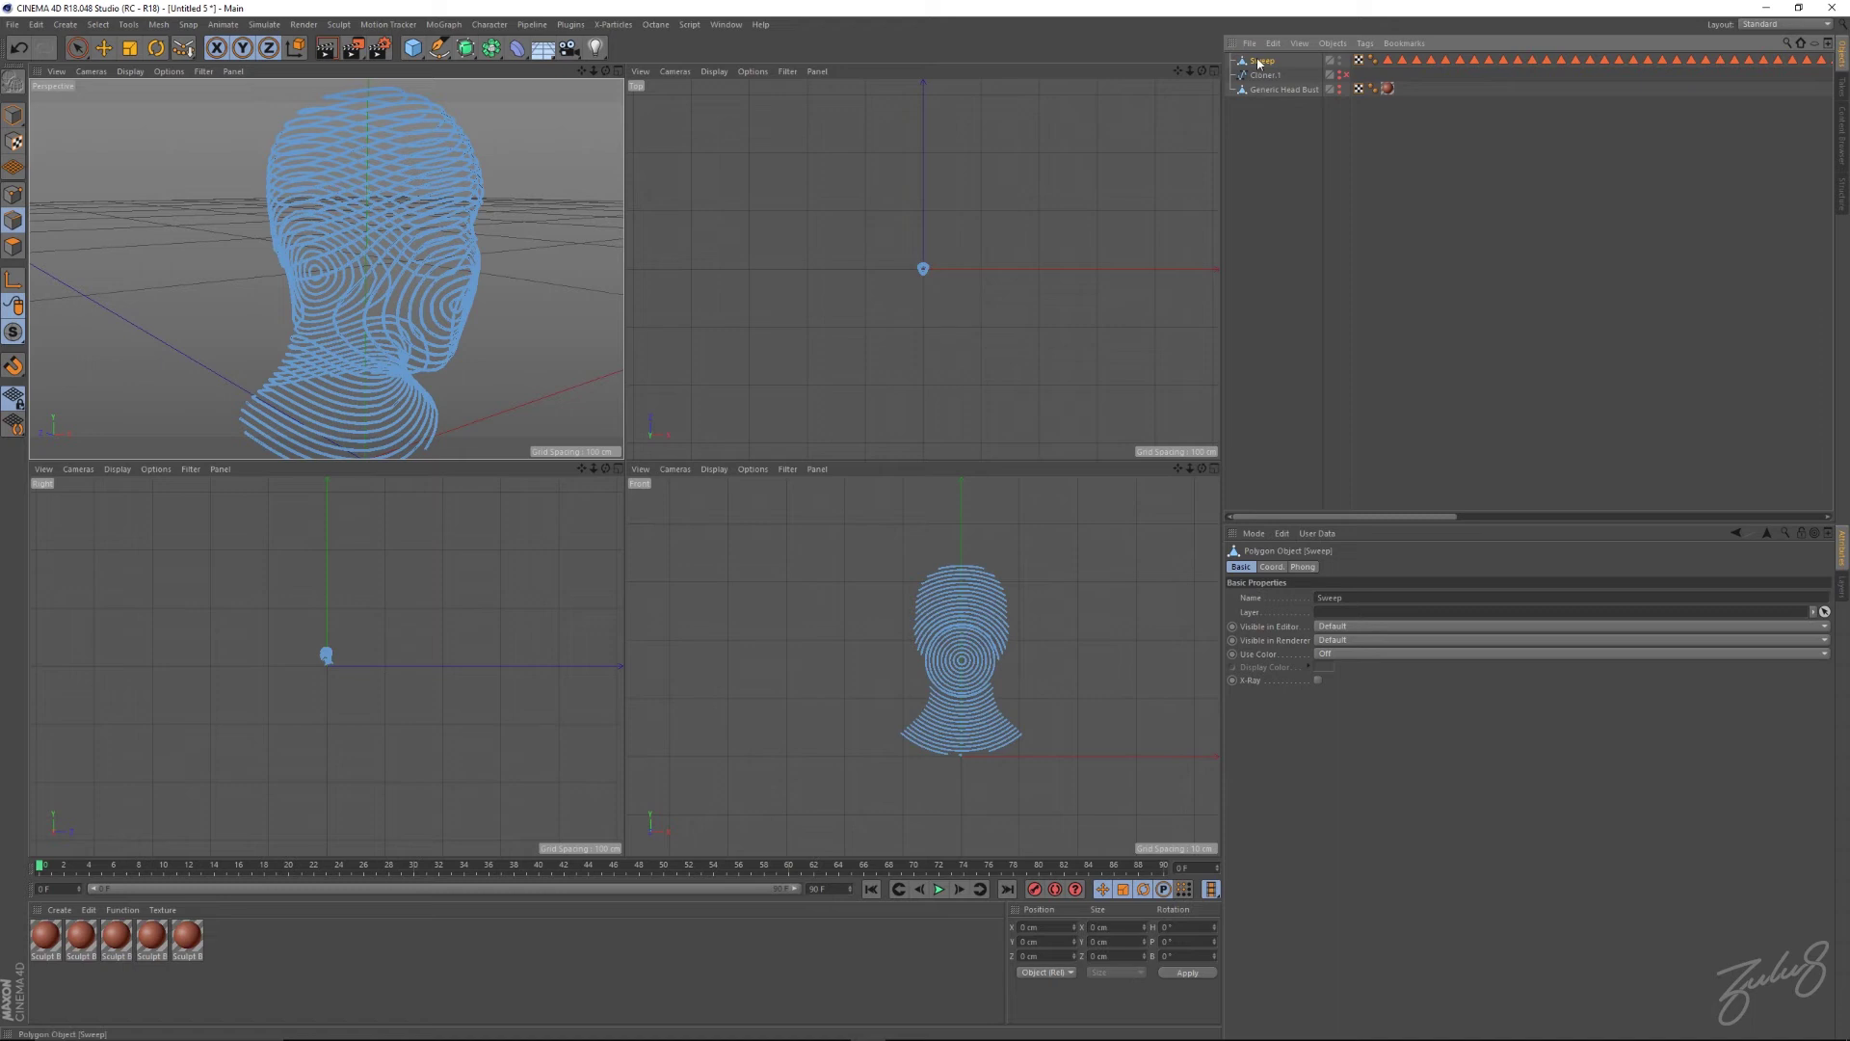
Find the Polygon Groups to Objects command and run it on the editable Sweep to split it into separate tubes.
left_click(1844, 26)
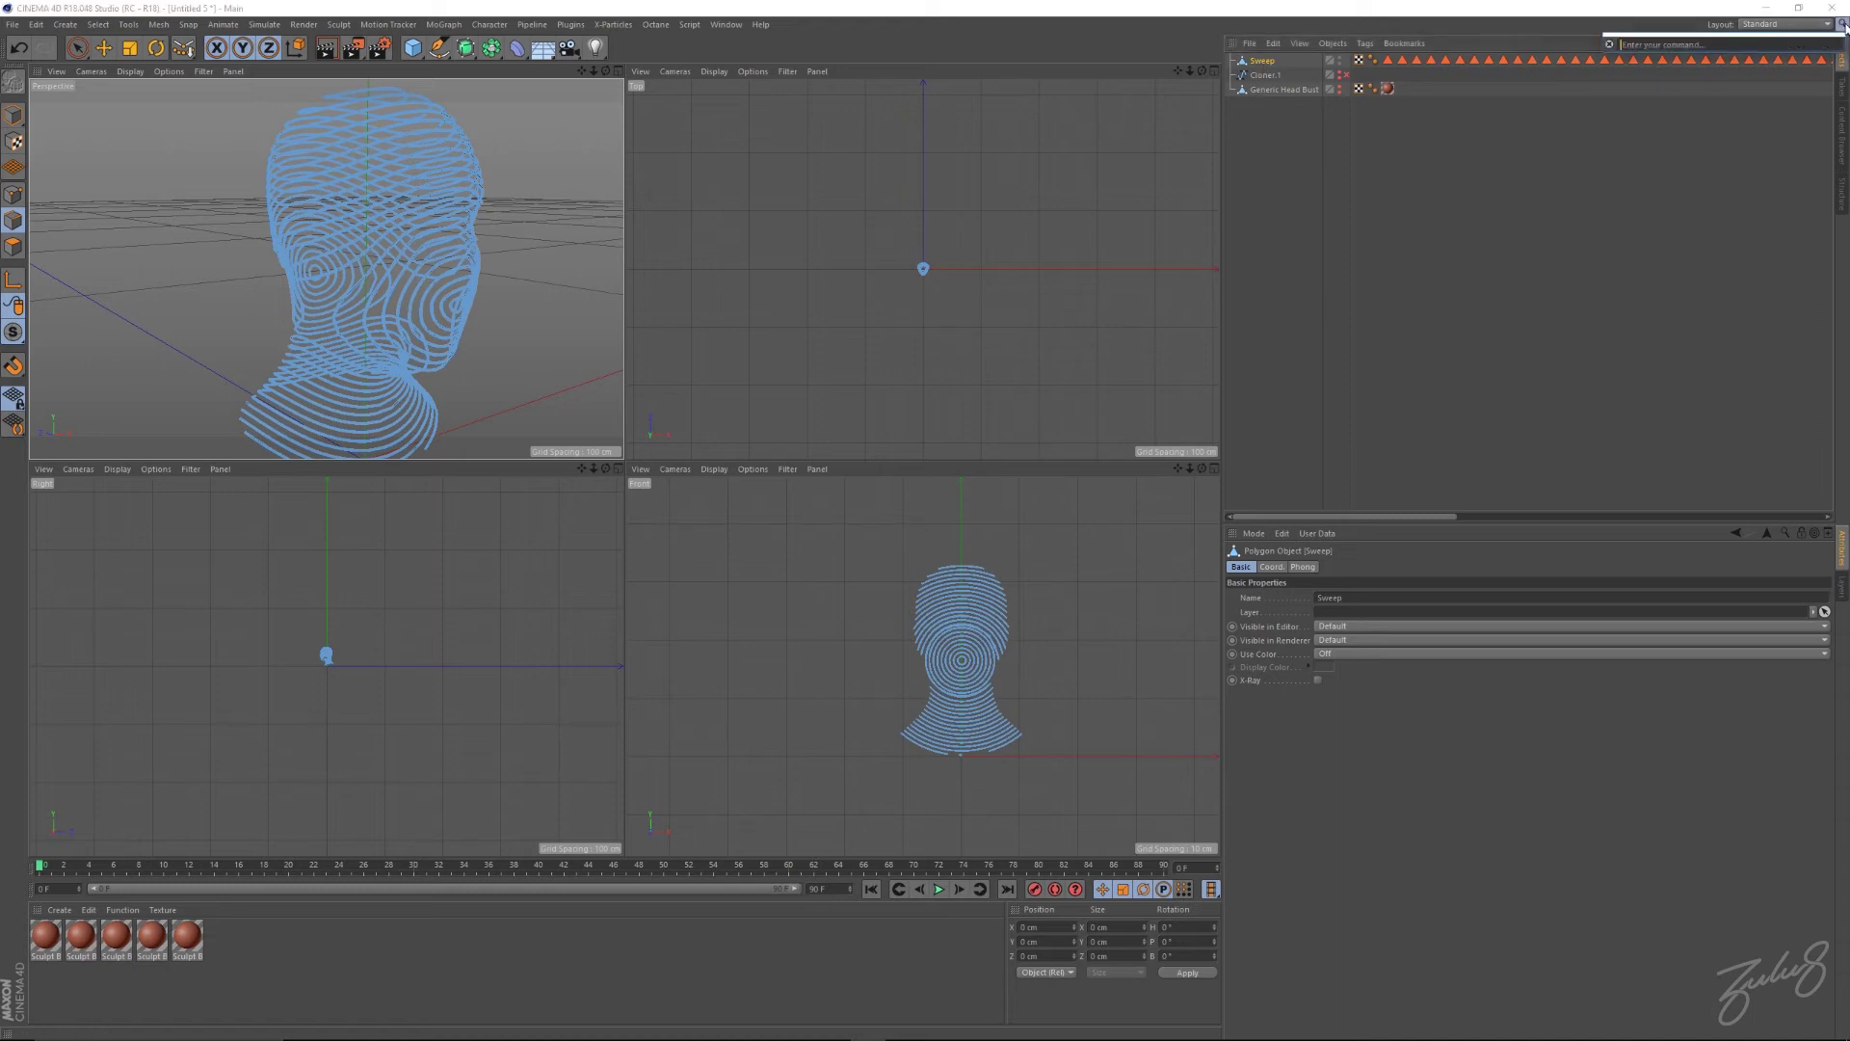
type("poly")
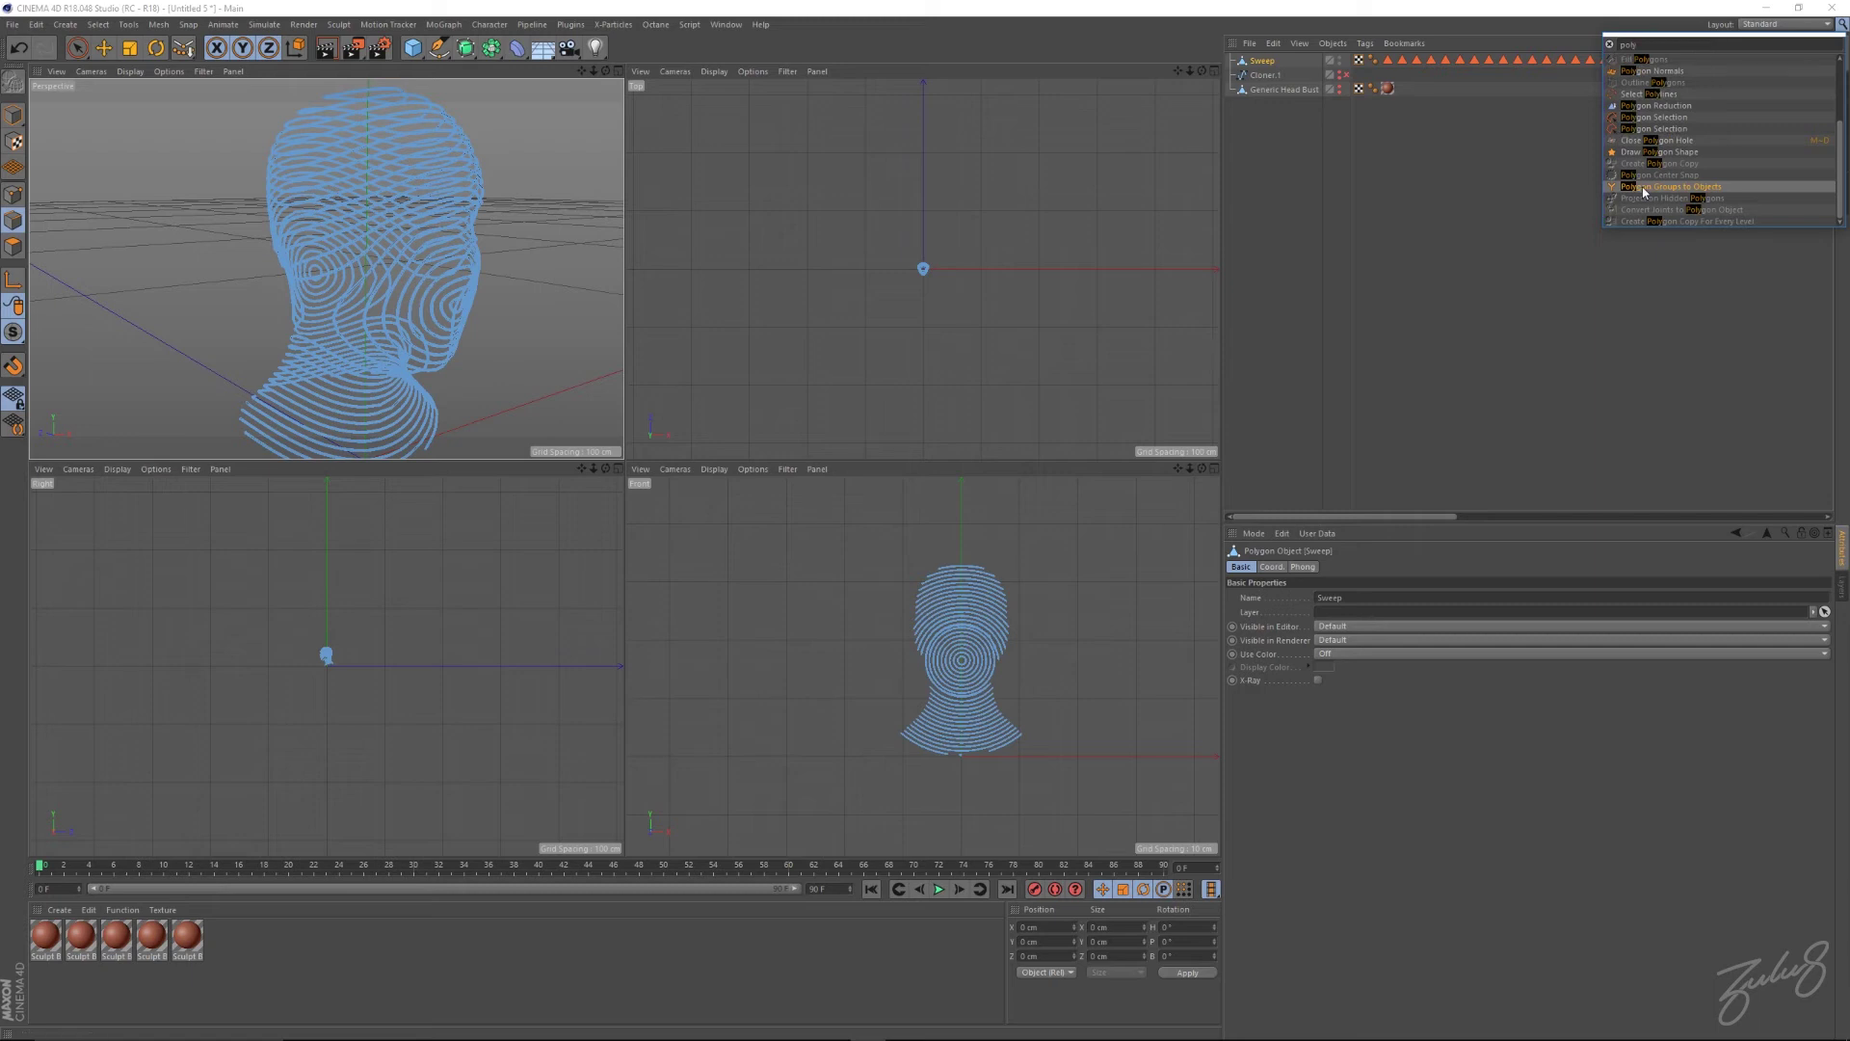
type("gon groups")
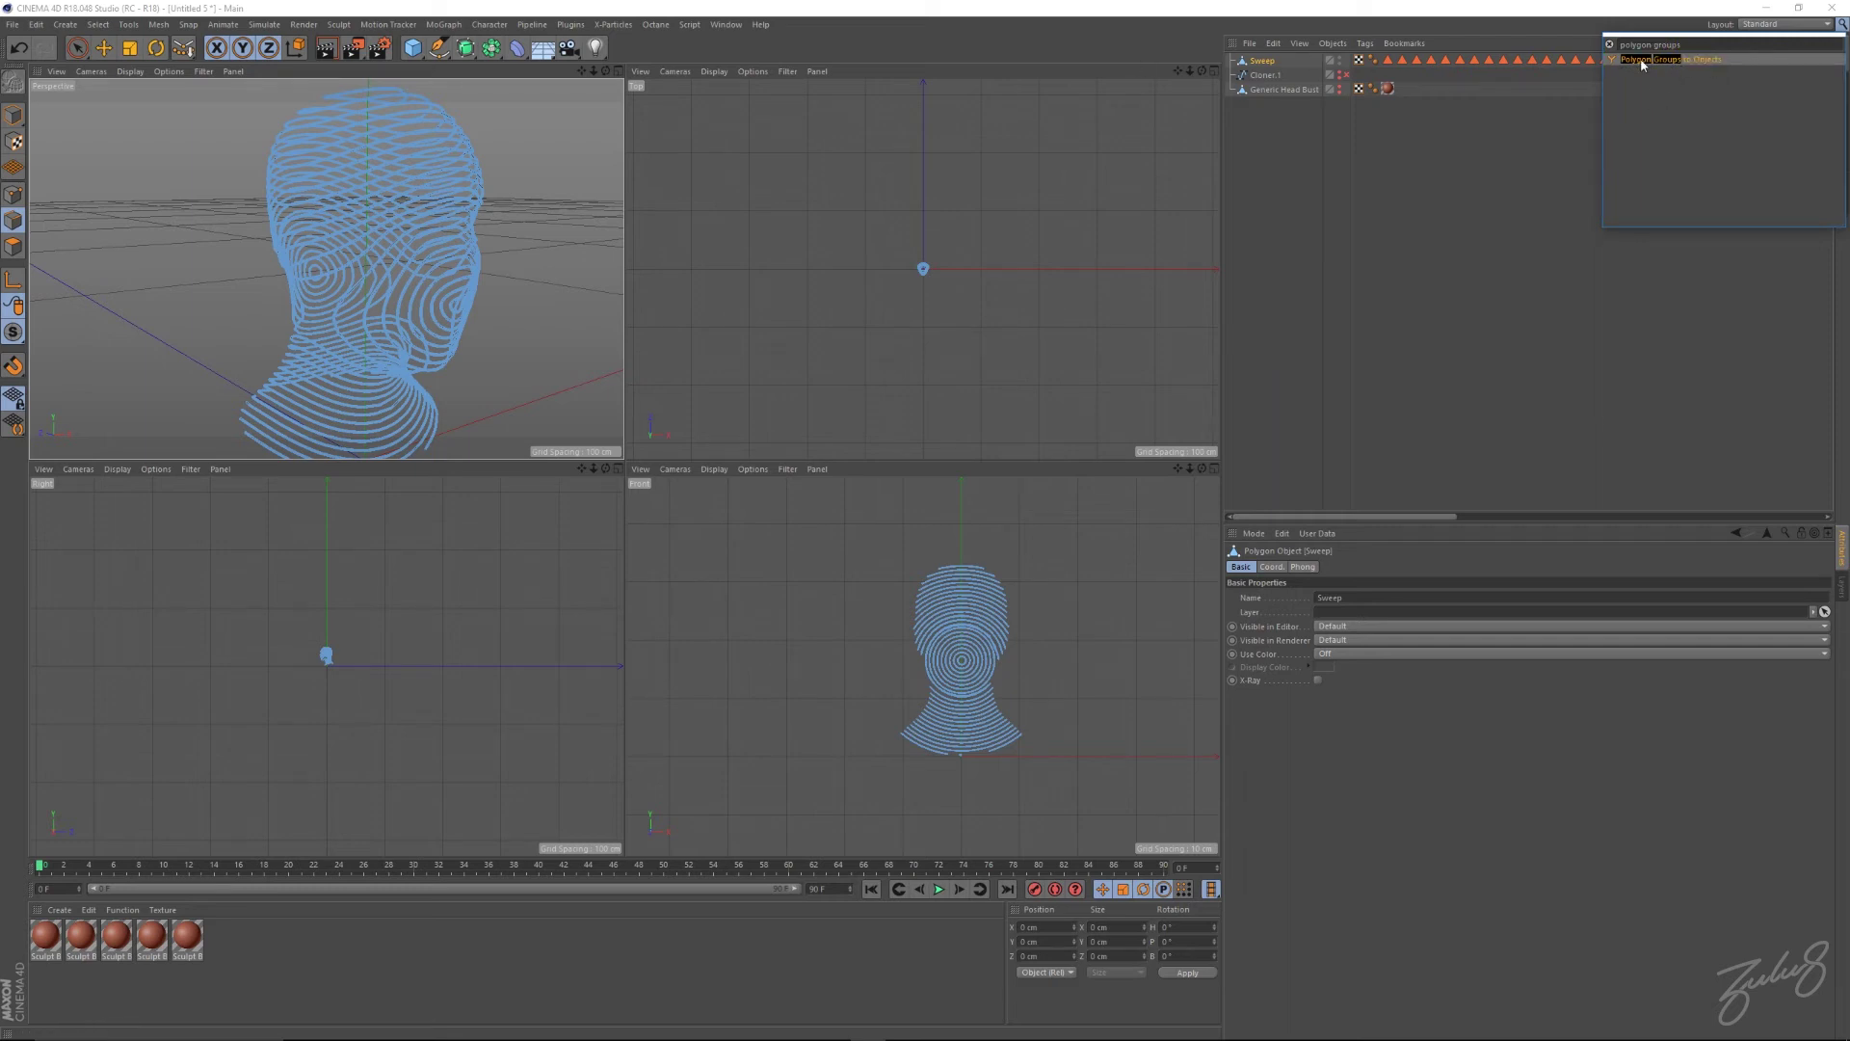
left_click(1642, 64)
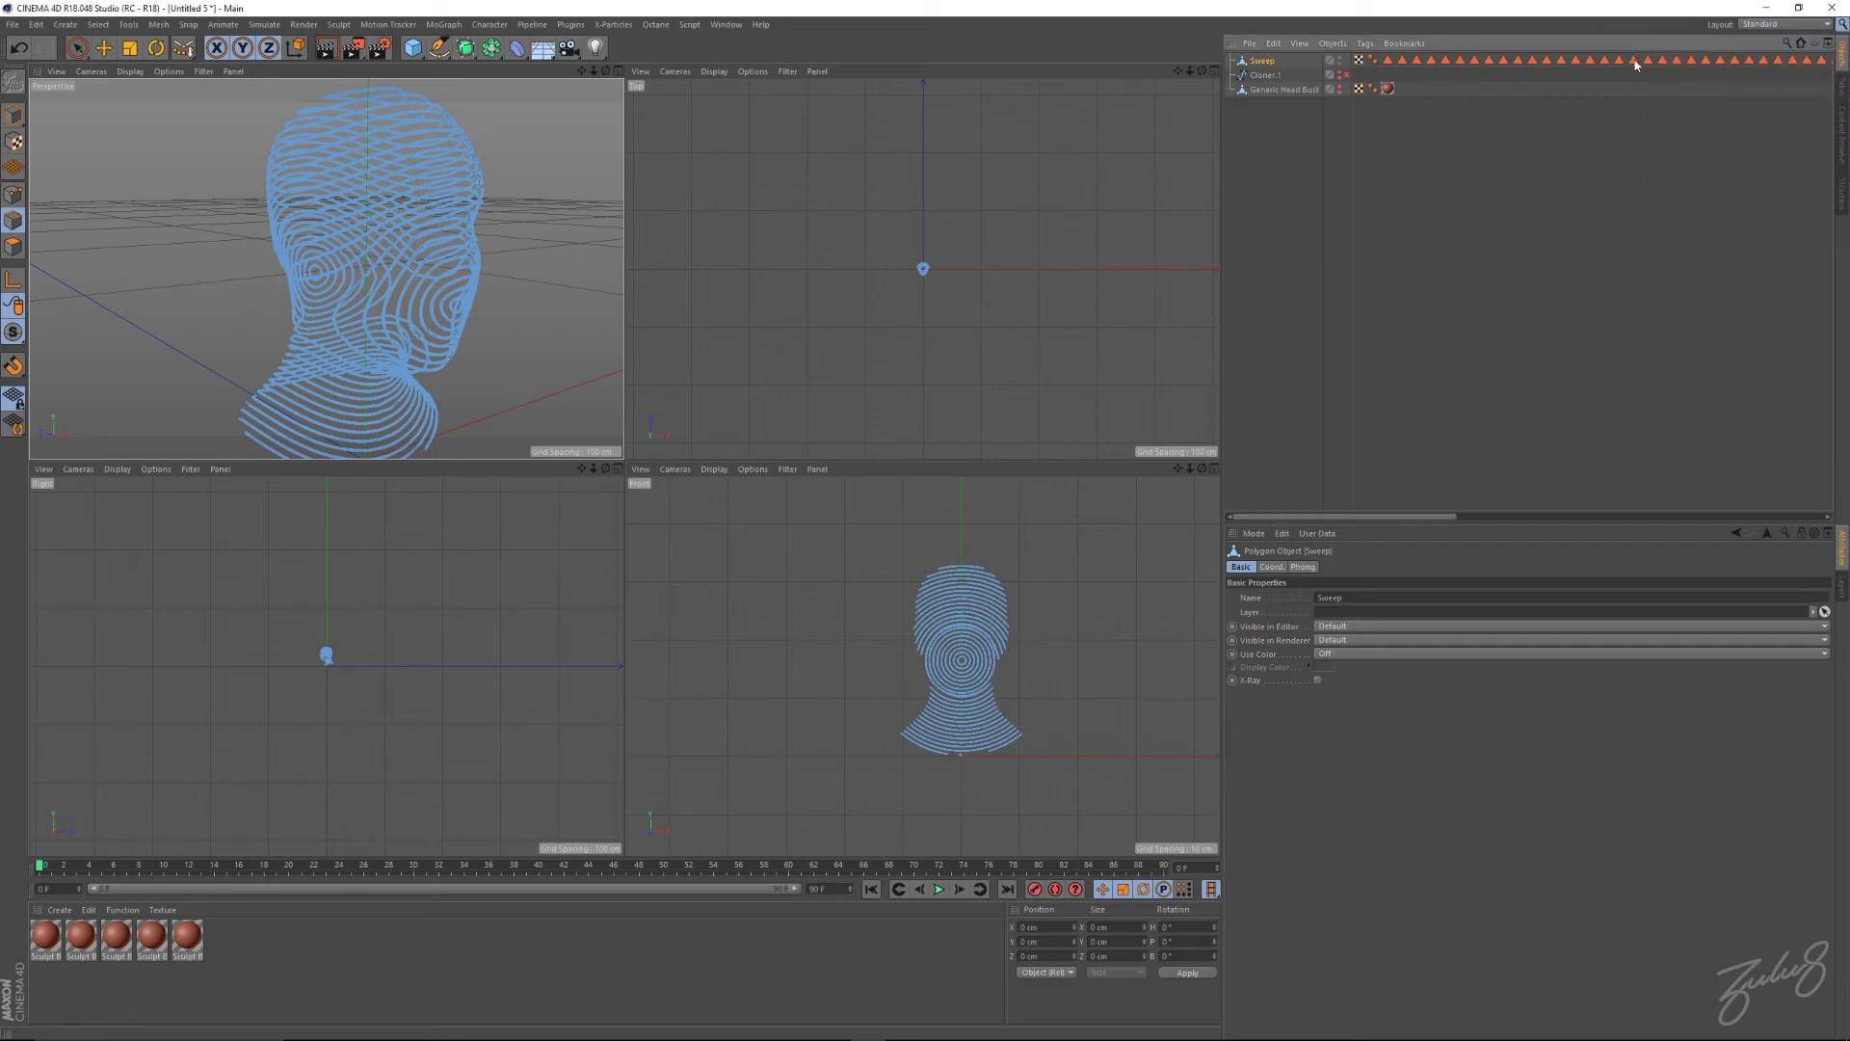
Examine several of the separate tube pieces inside the Sweep group to check how the mesh was split.
left_click(1234, 63)
left_click(1258, 91)
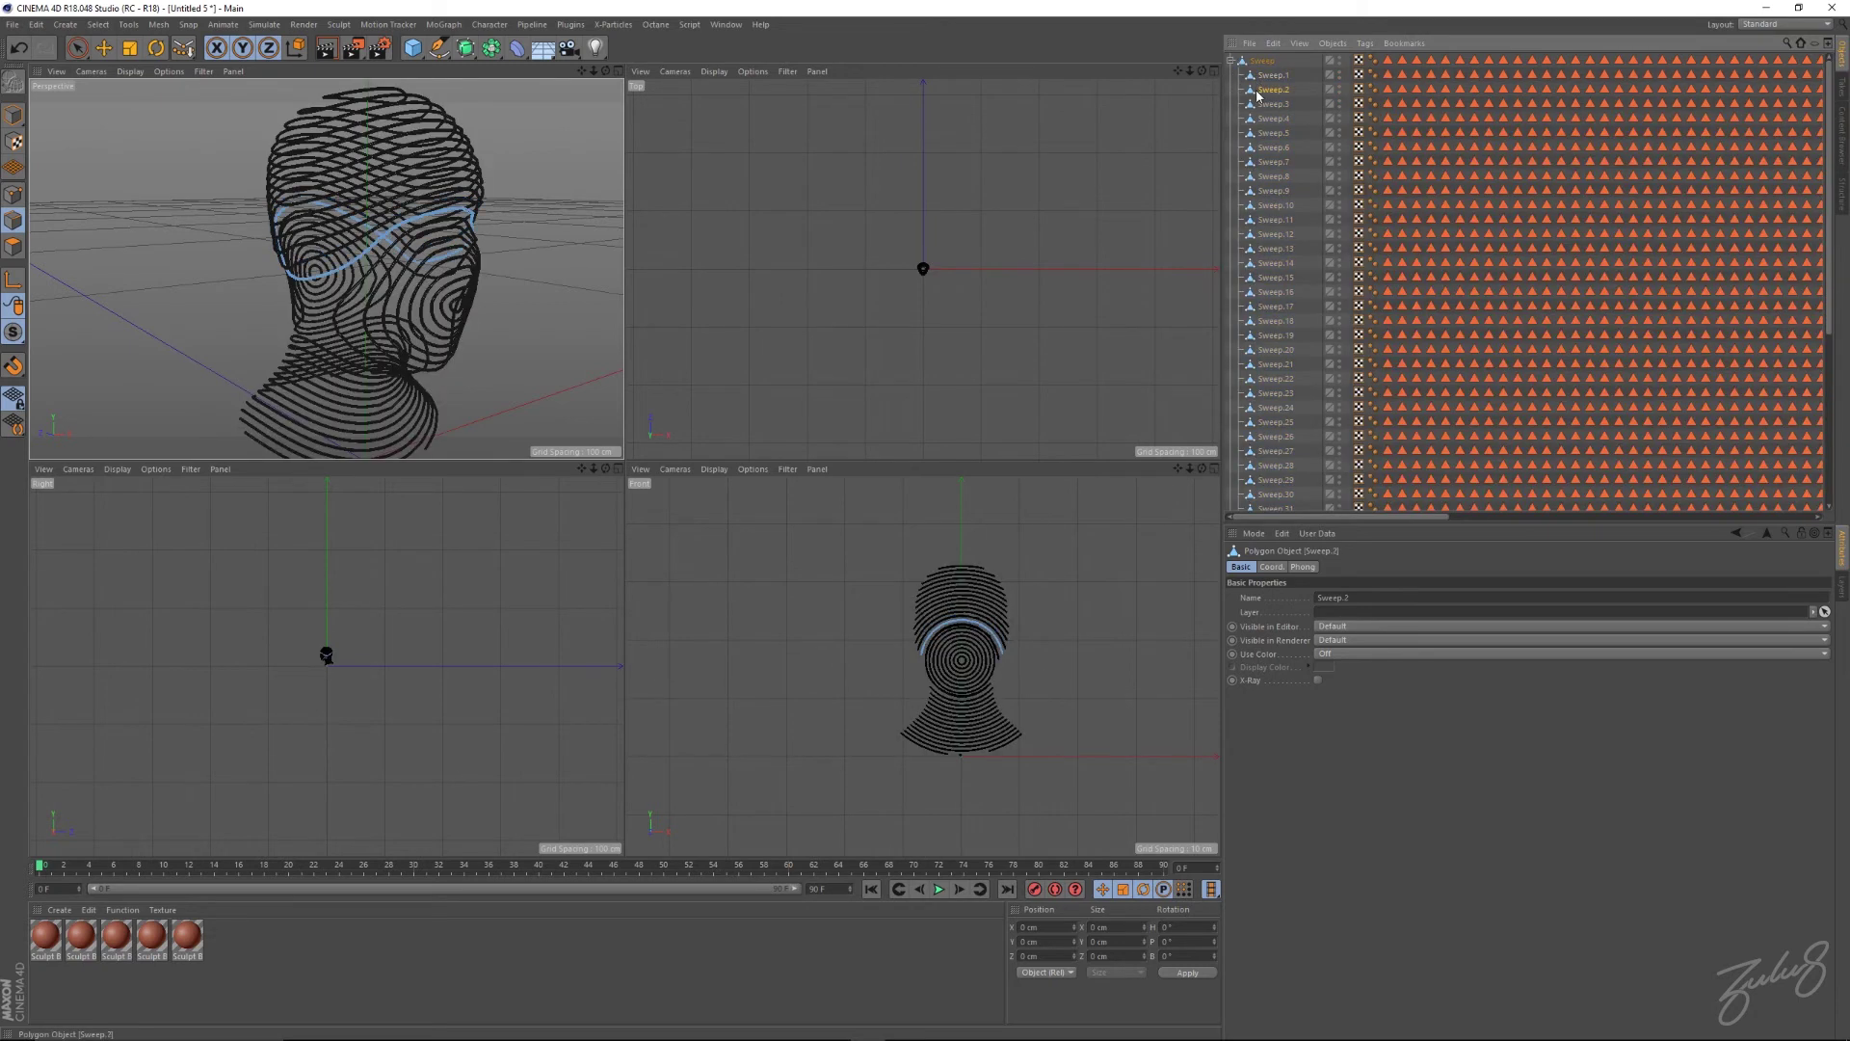
left_click(1255, 122)
left_click(1255, 148)
left_click(1249, 204)
left_click(1262, 77)
left_click(1232, 62)
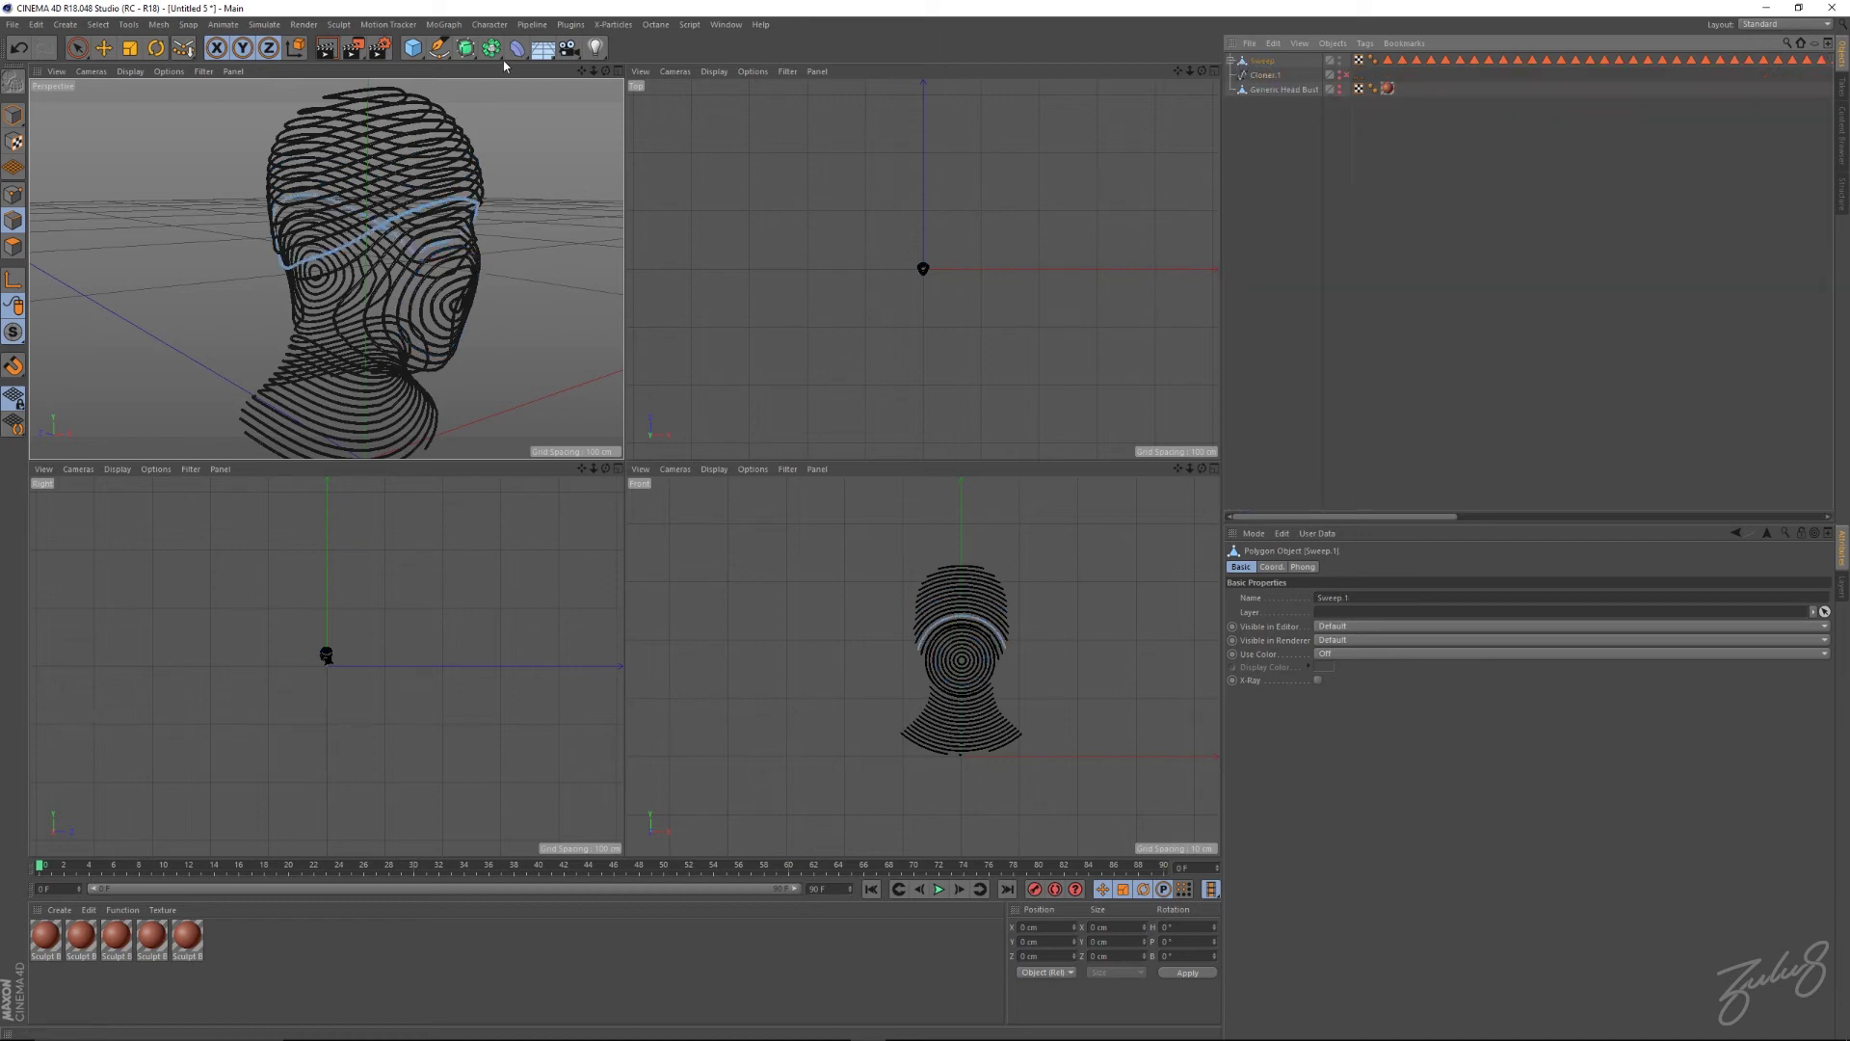
Add a MoGraph Fracture object to the scene.
left_click_drag(418, 250, 385, 232, "alt")
right_click_drag(385, 233, 372, 235, "alt")
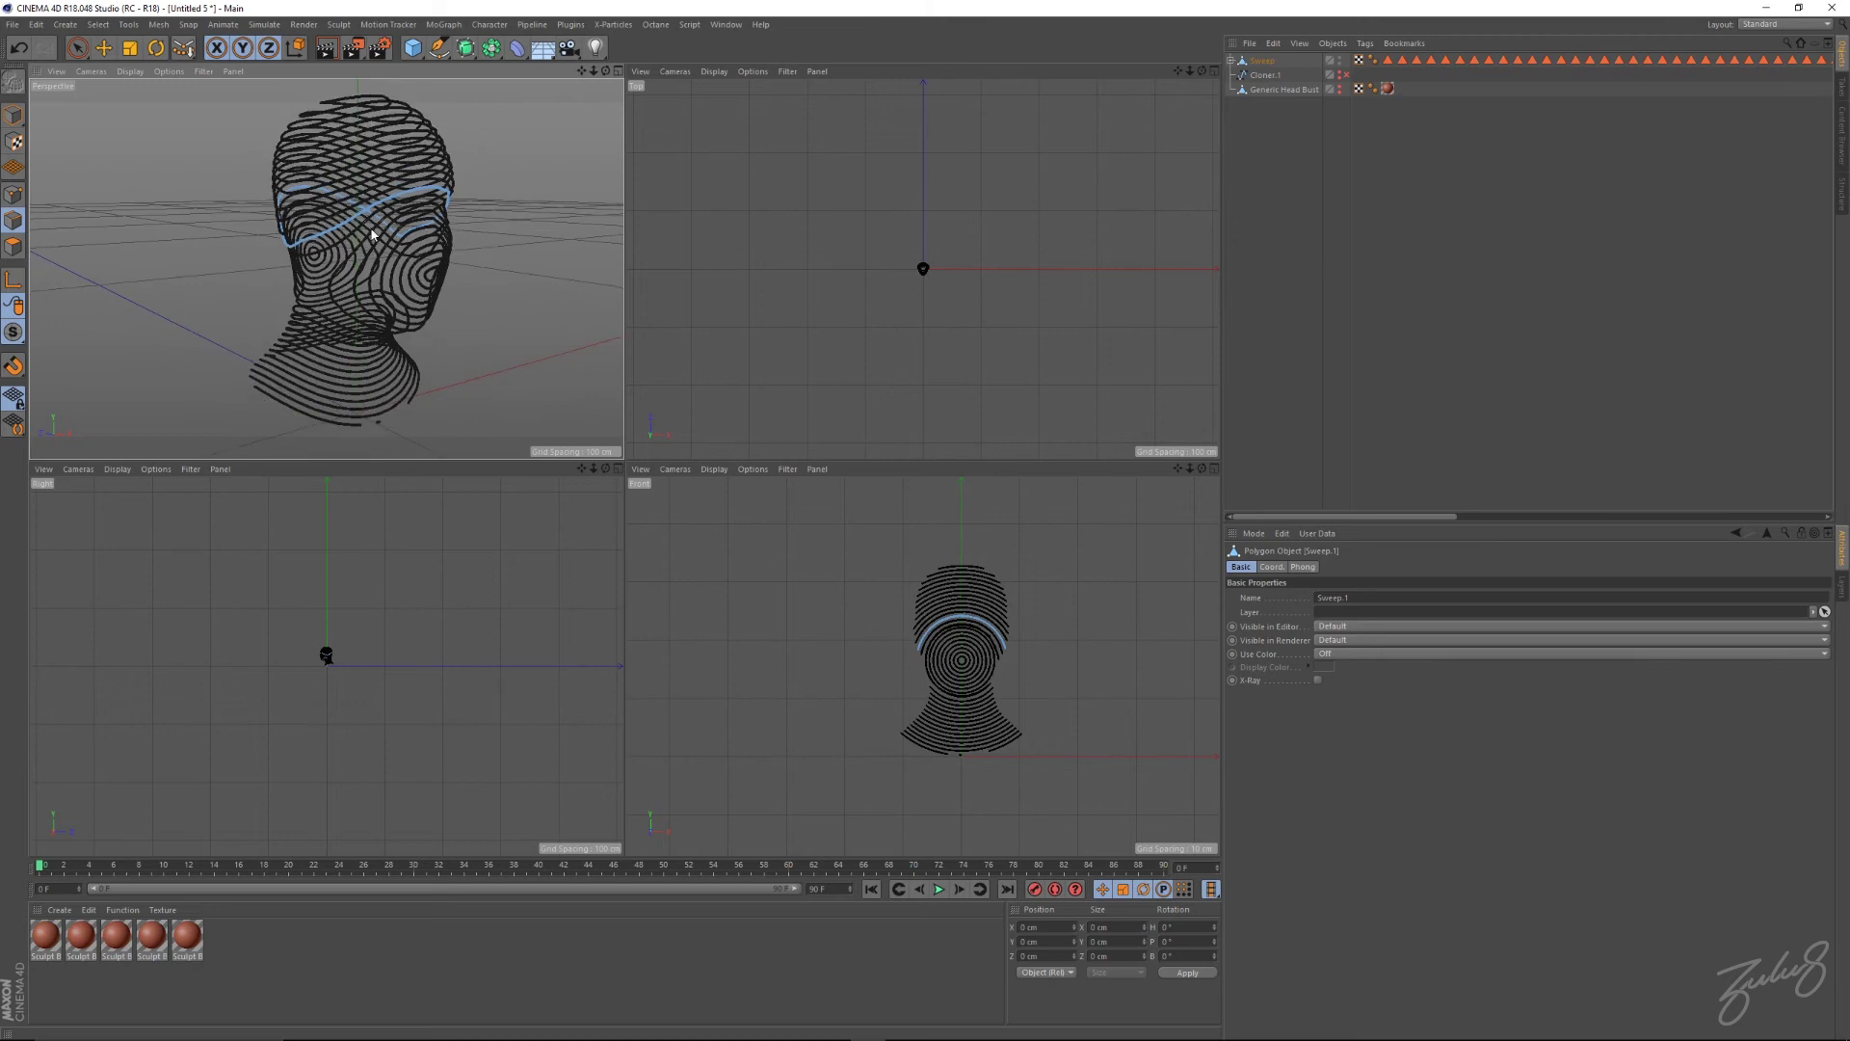
left_click_drag(372, 235, 395, 162, "alt")
left_click(442, 25)
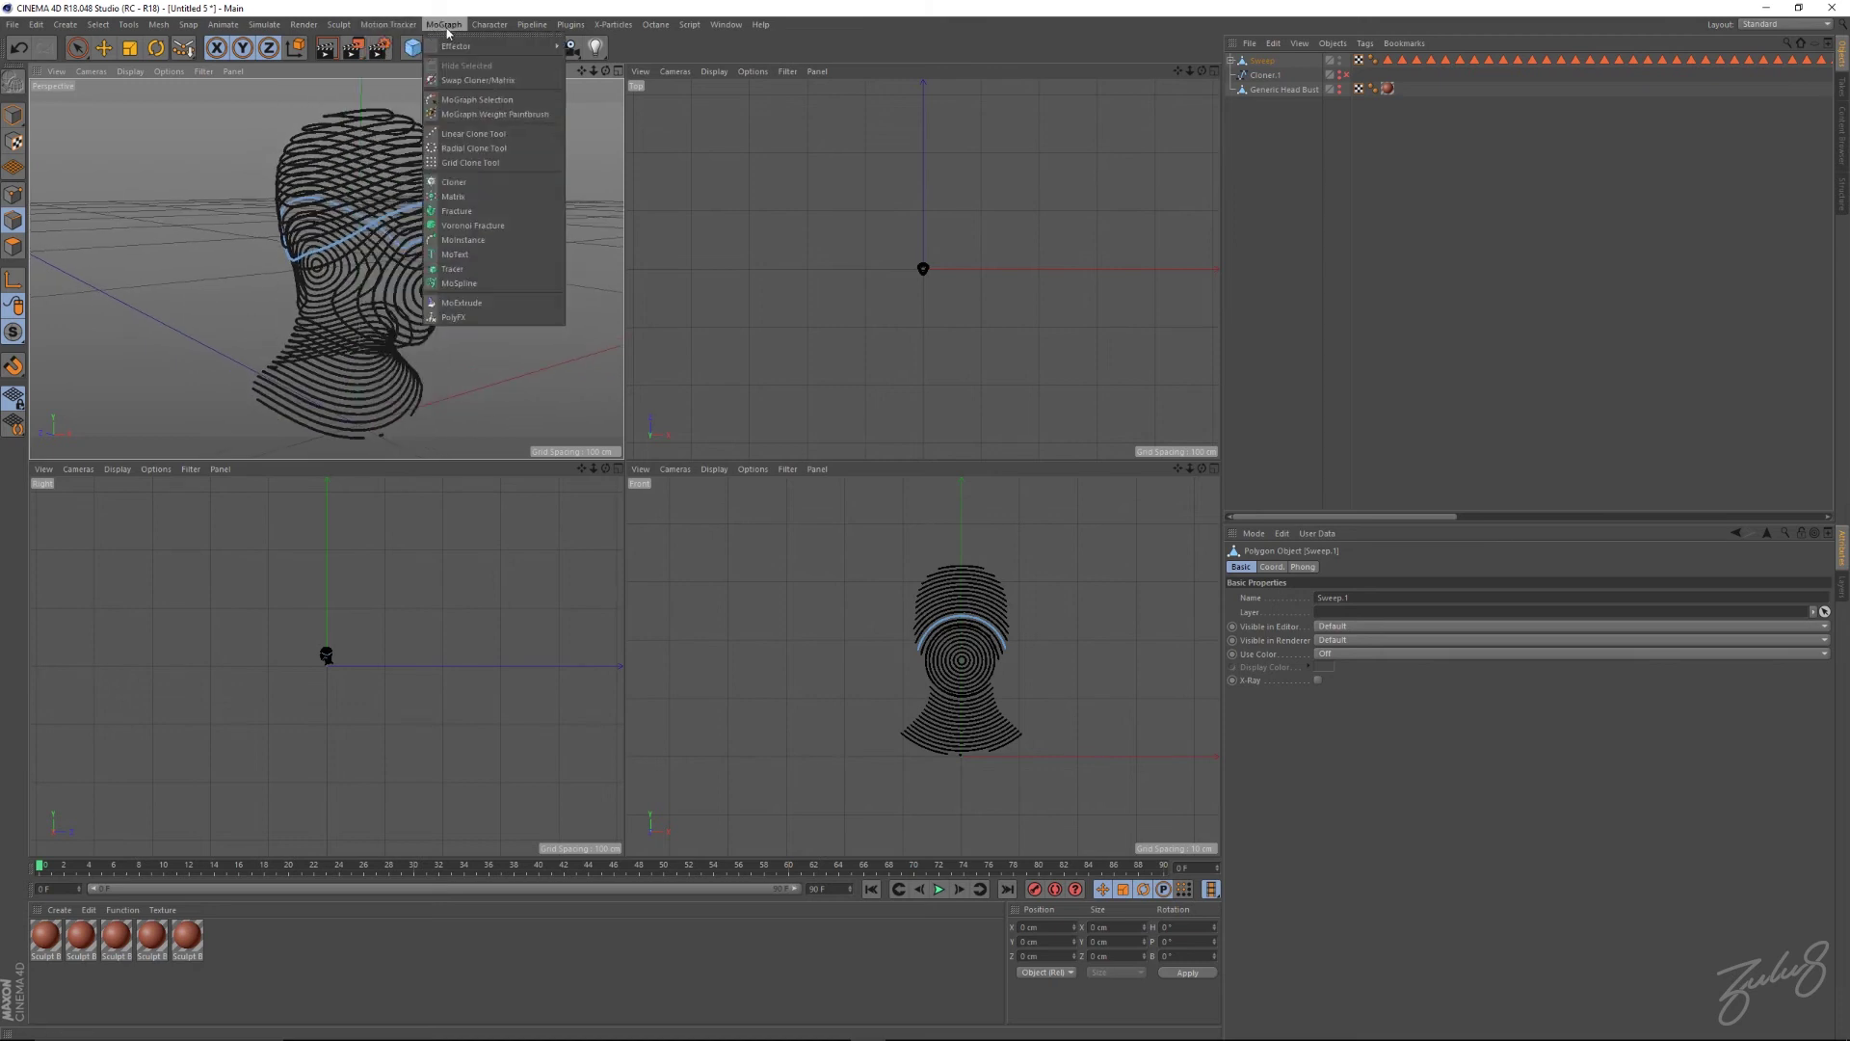
left_click(463, 210)
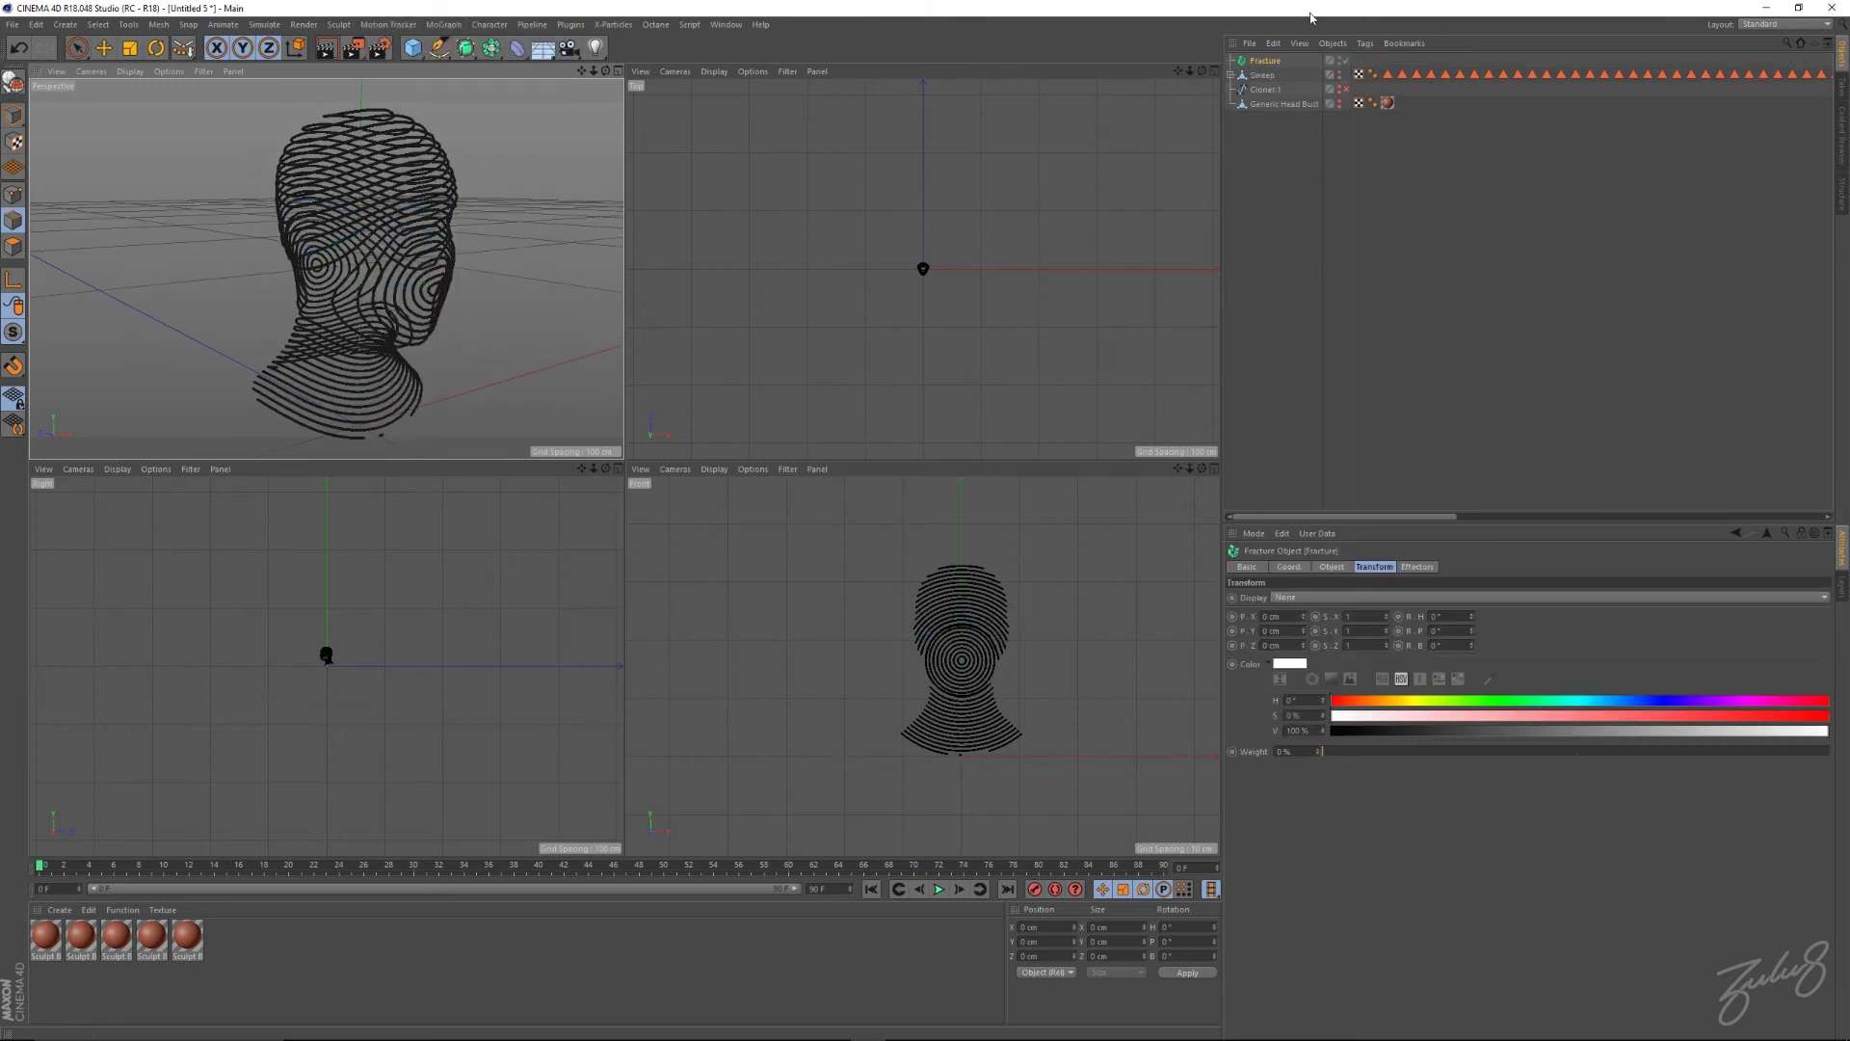
Try to move all separate tube pieces from the Sweep group into the Fracture object.
left_click(1230, 76)
left_click(1231, 75)
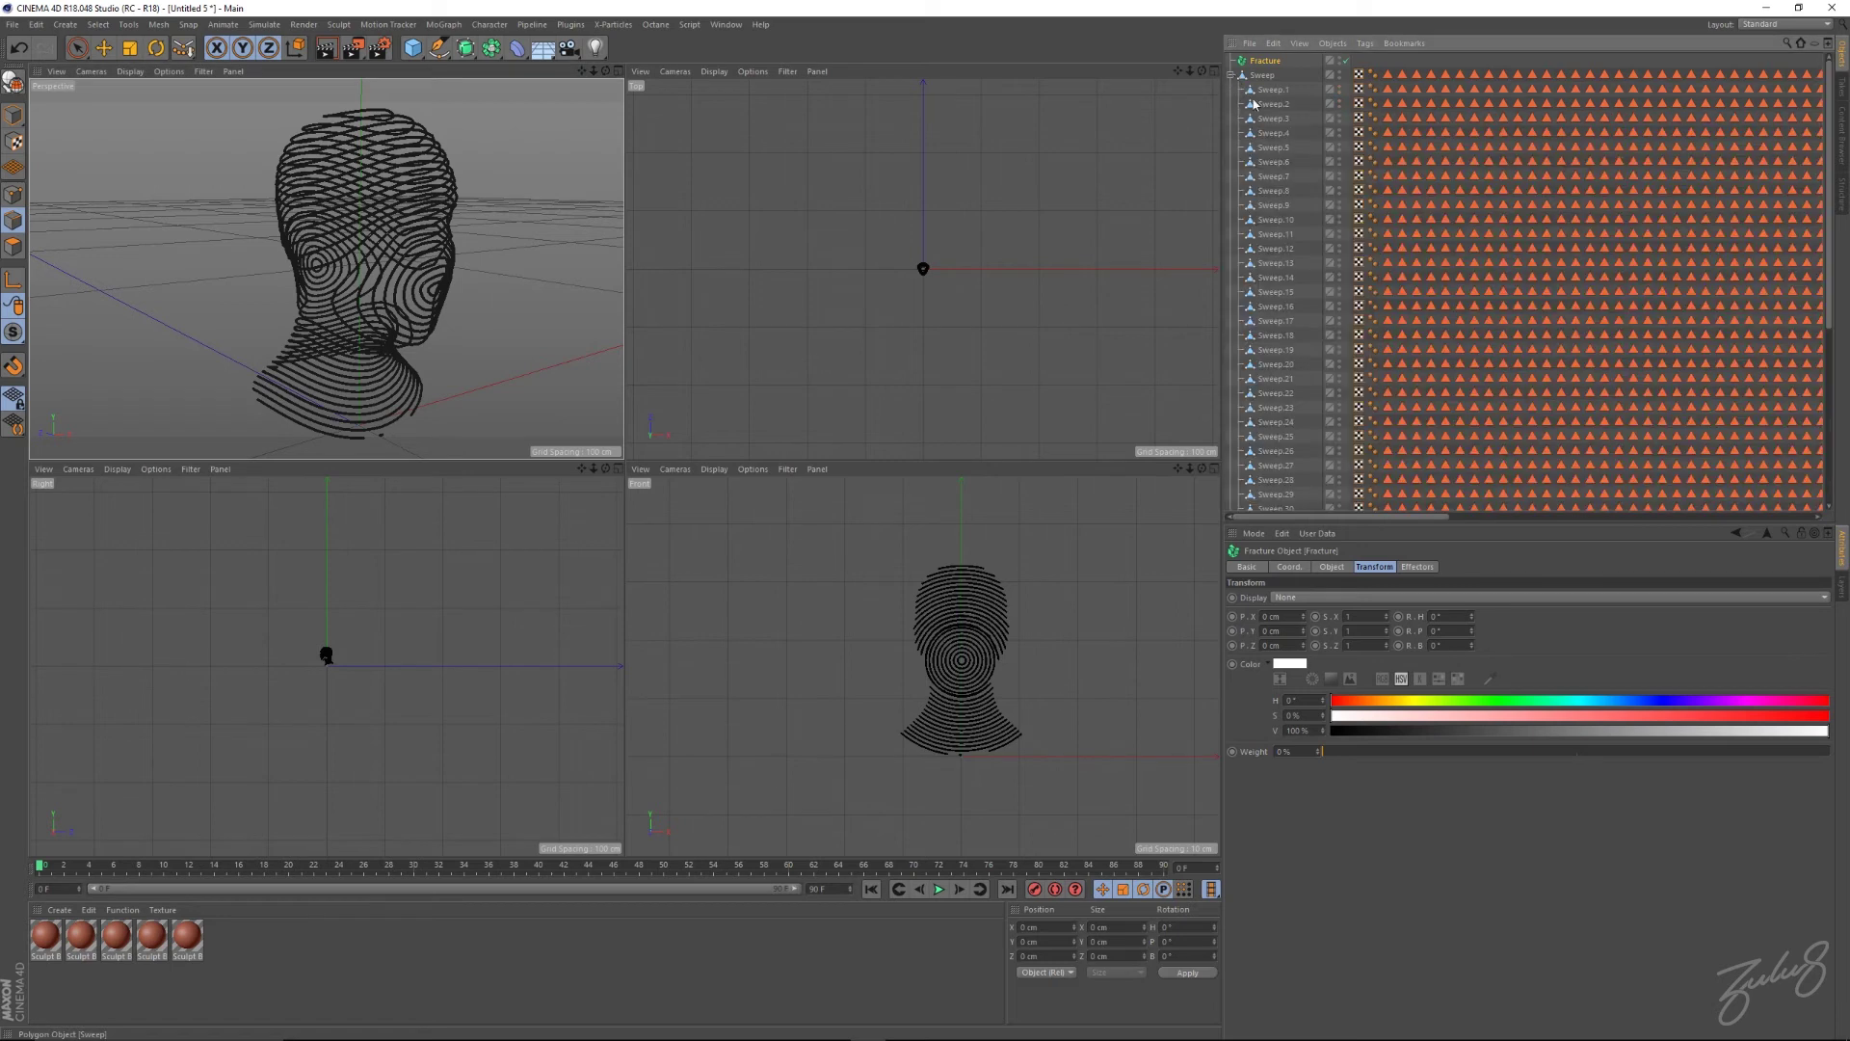
left_click(1268, 92)
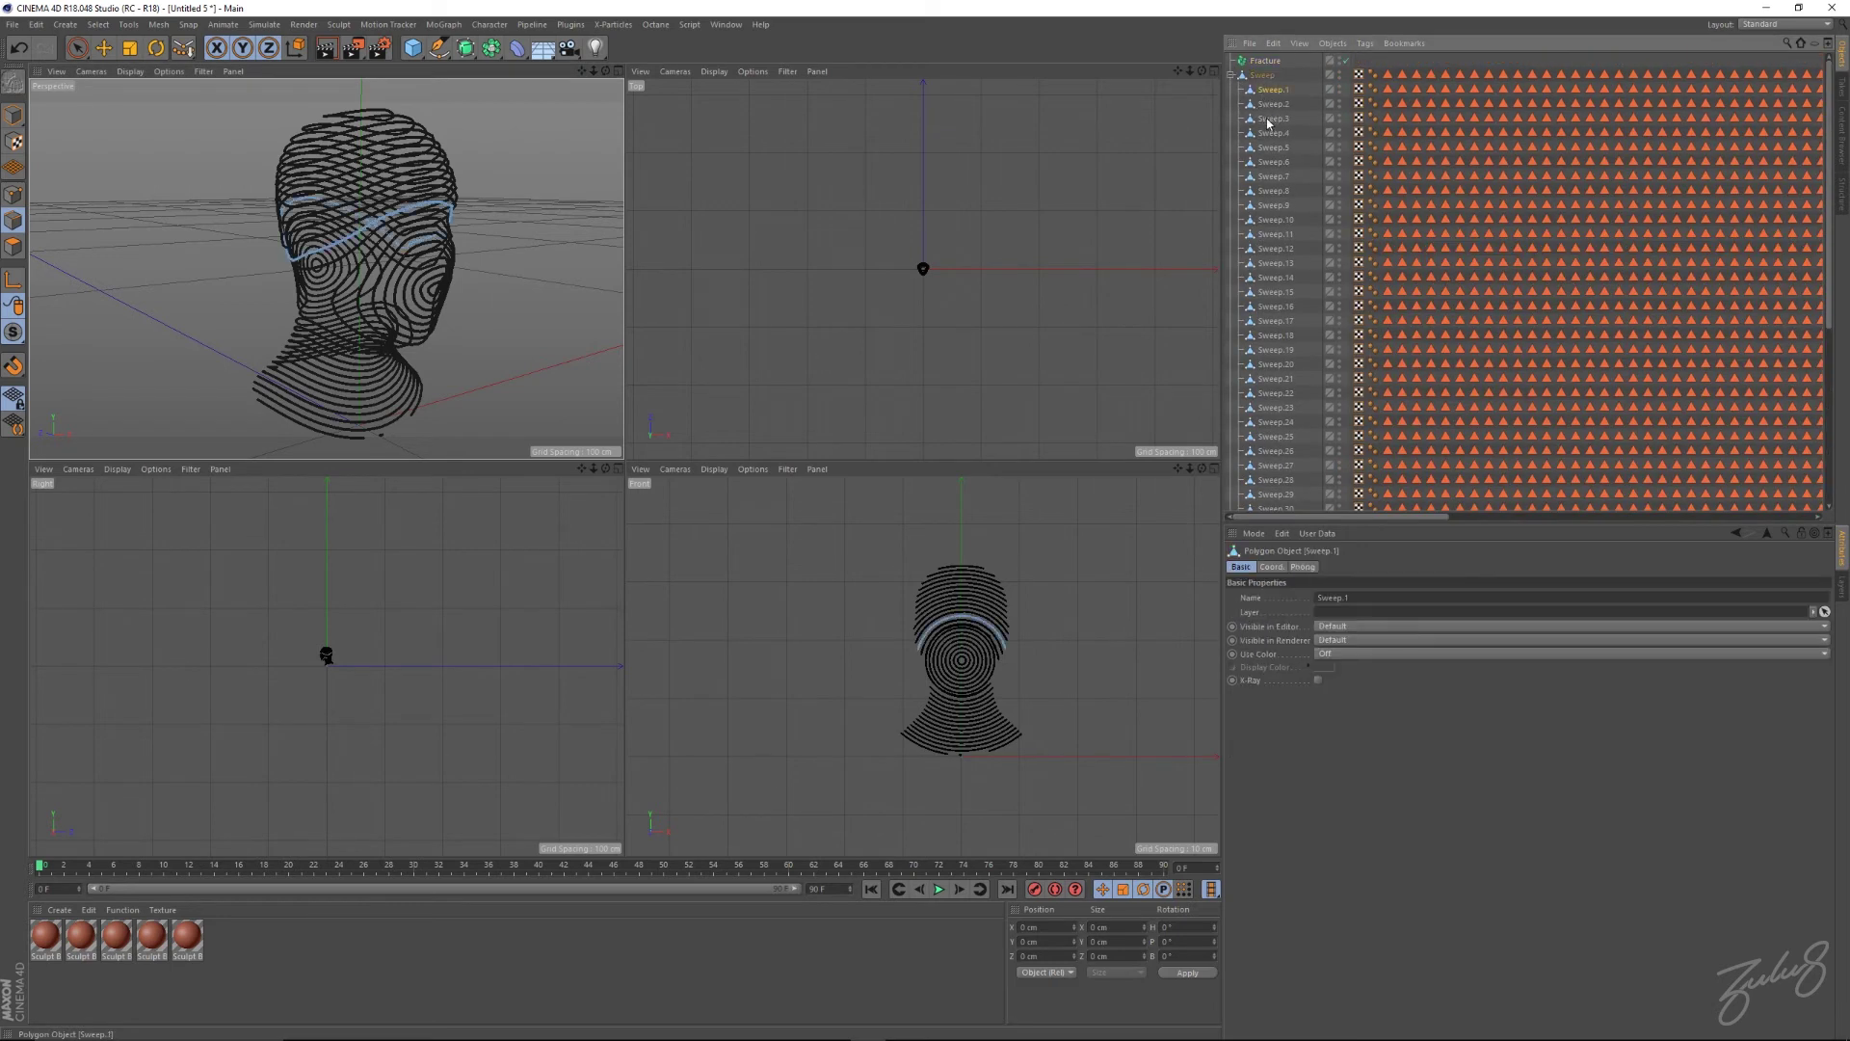
scroll(1266, 121, "down", 5)
left_click(1272, 475, "shift")
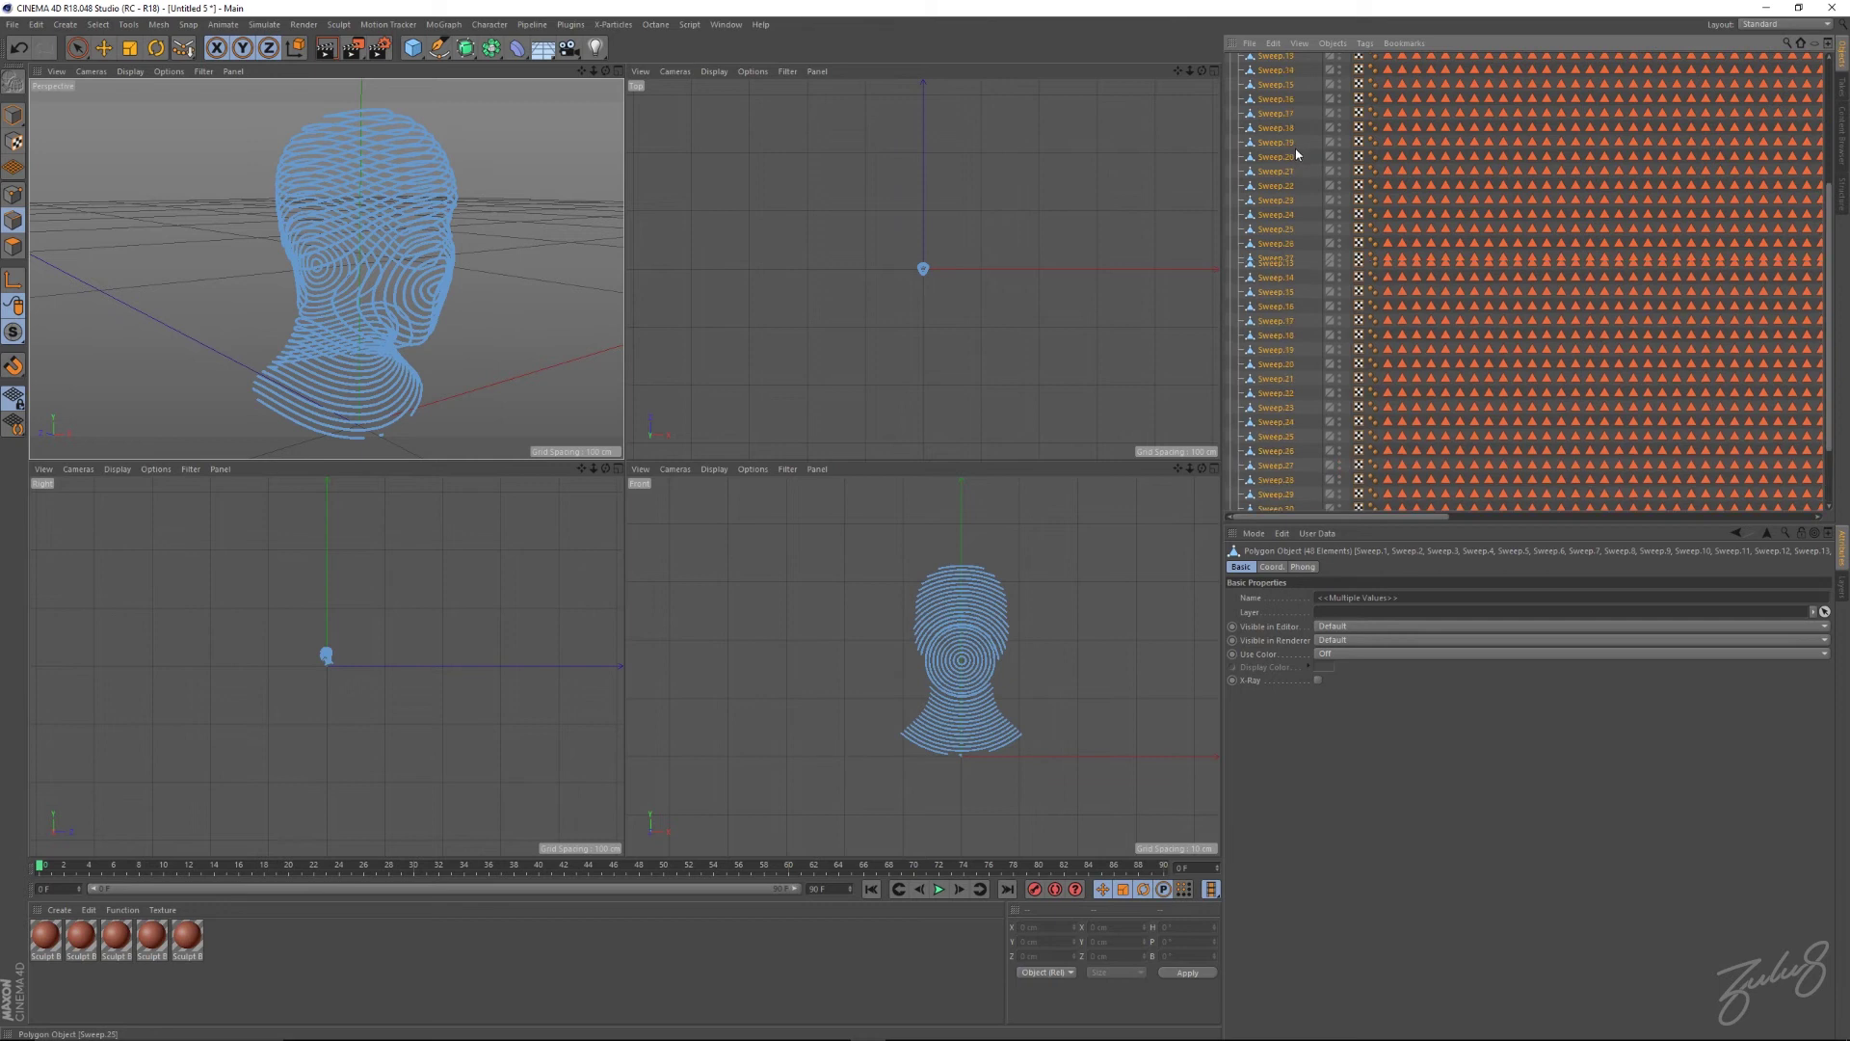
scroll(1297, 150, "up", 5)
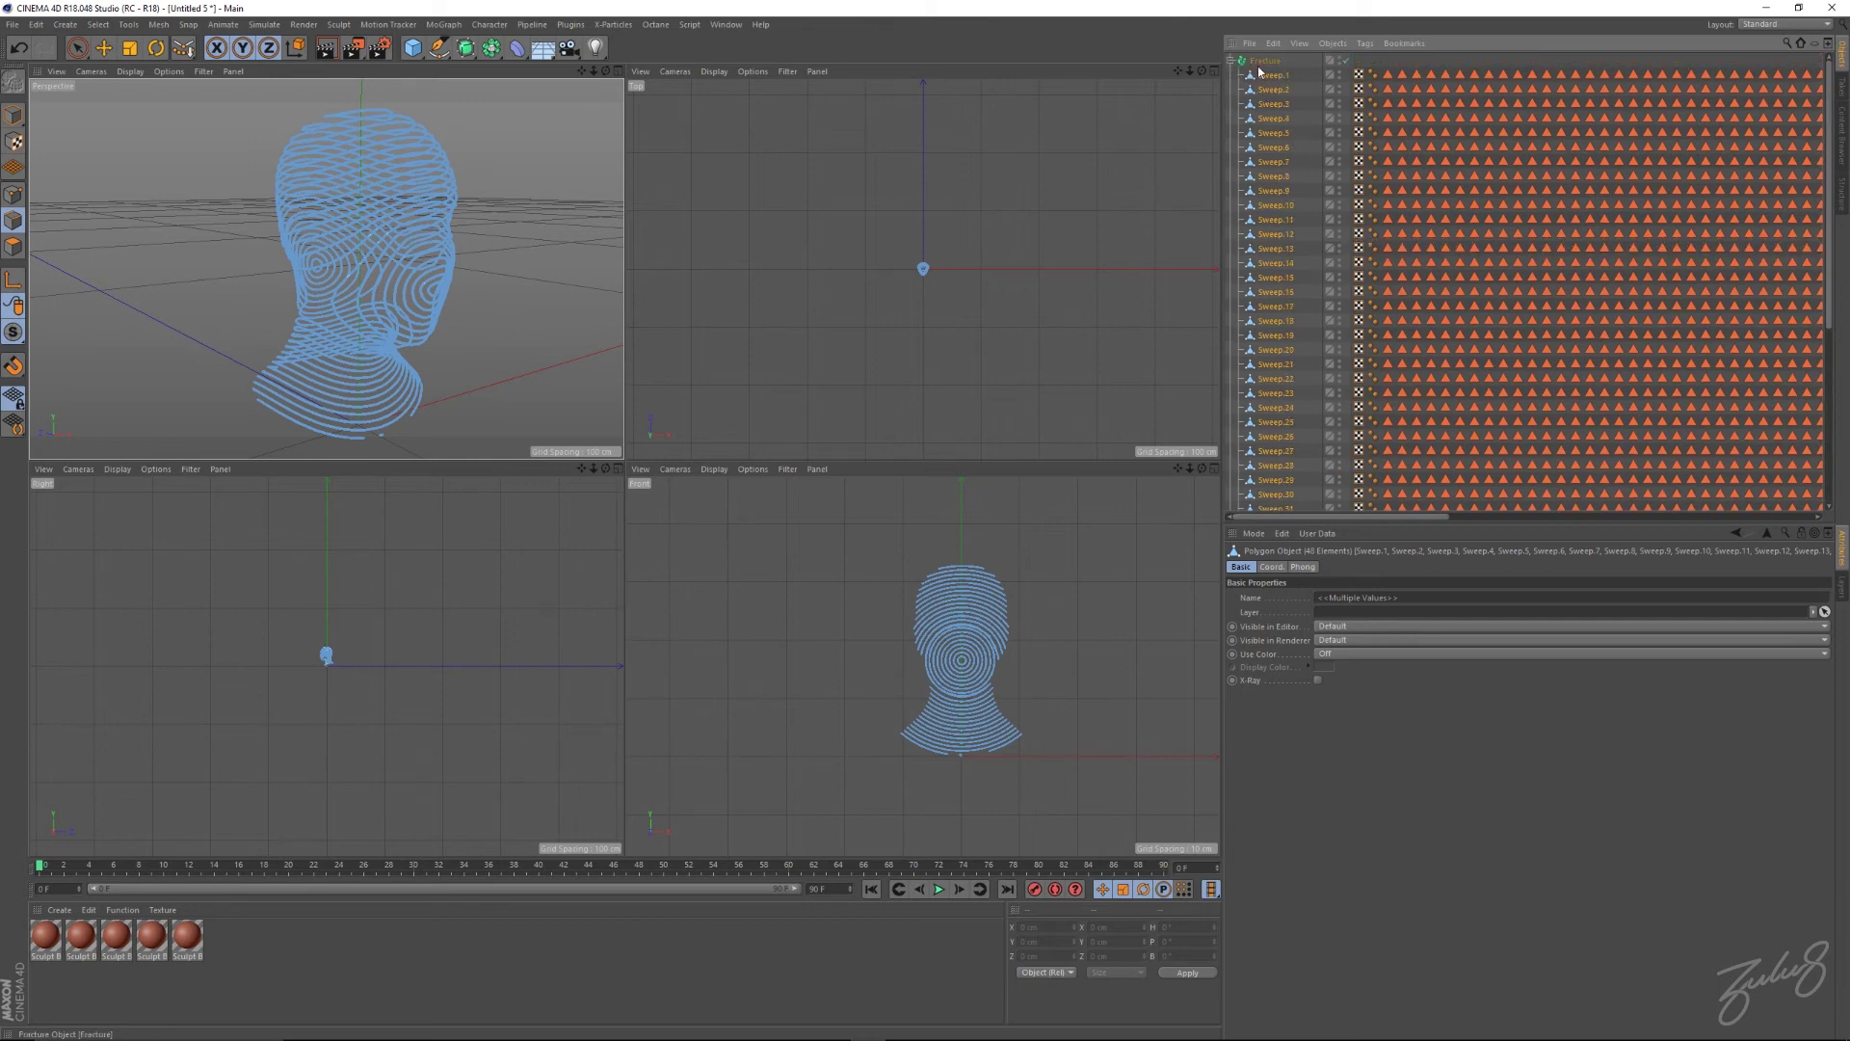
Switch to Model mode with the Move tool and try to pick the stray fragment at the bust's base.
left_click(1268, 77)
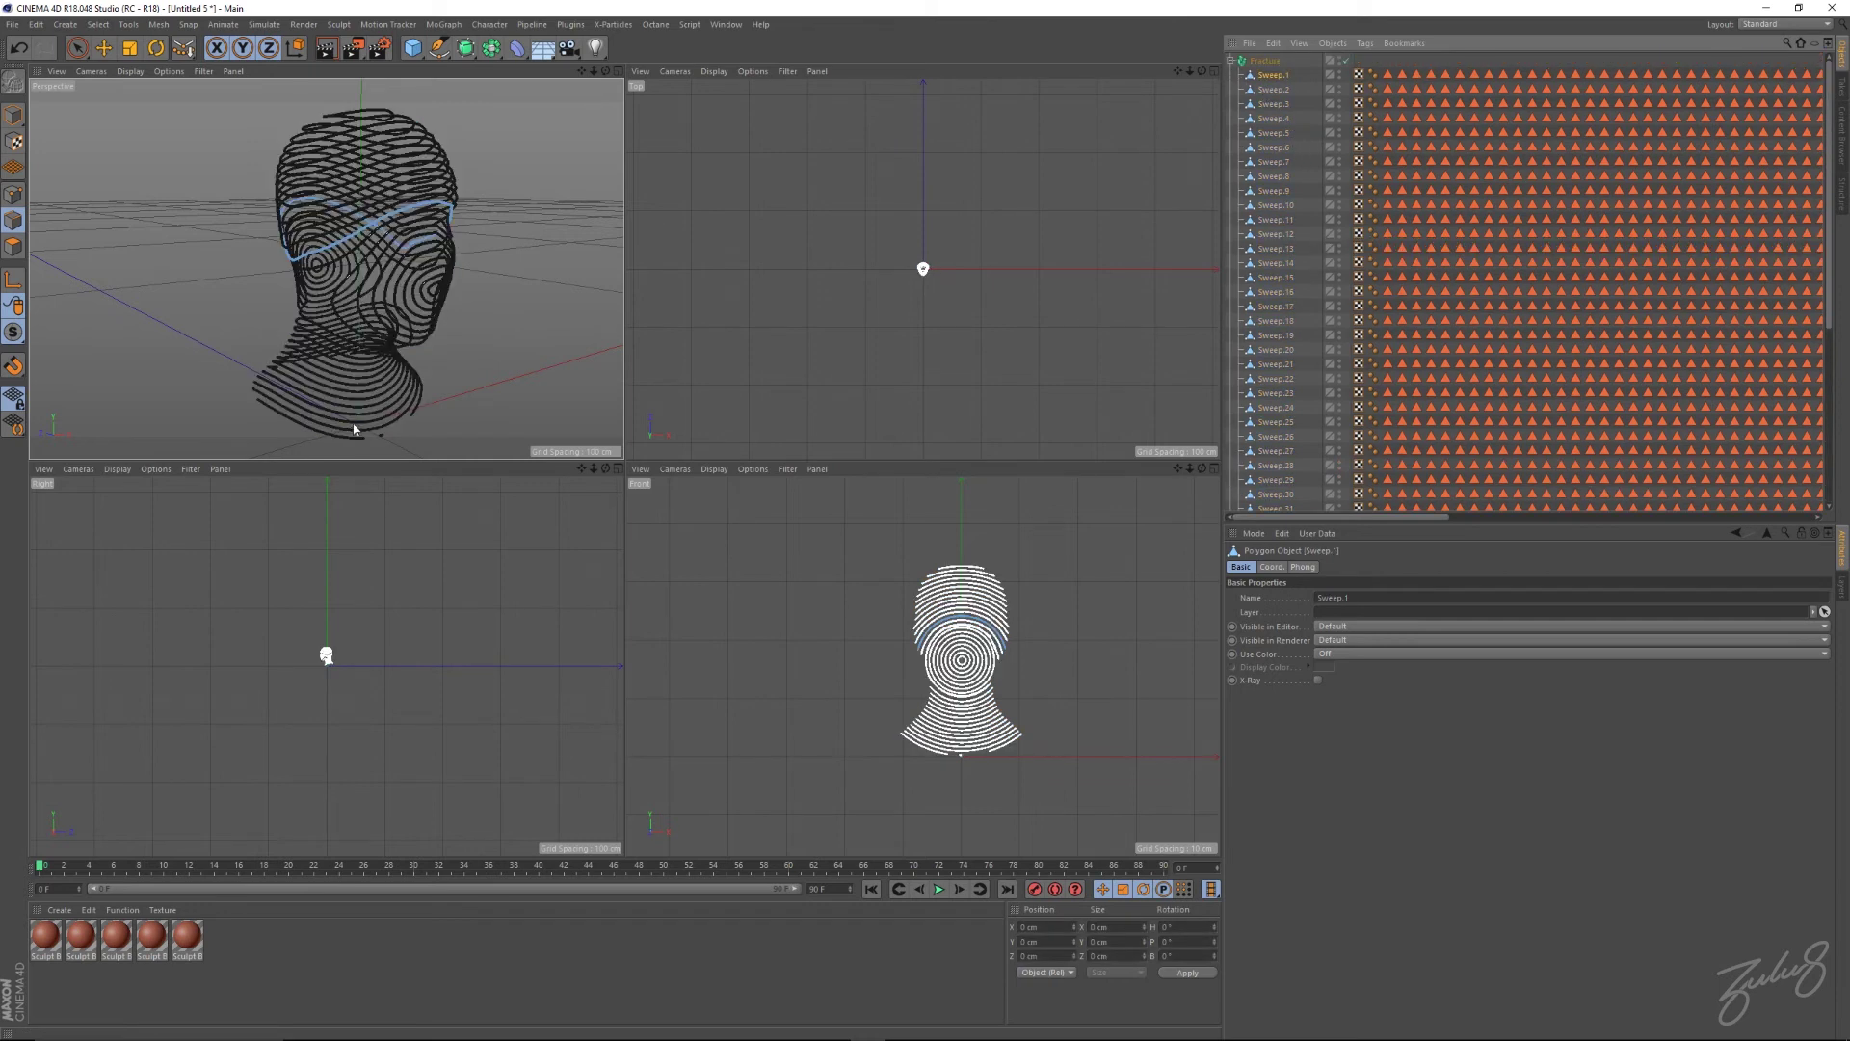
left_click(14, 114)
key("e")
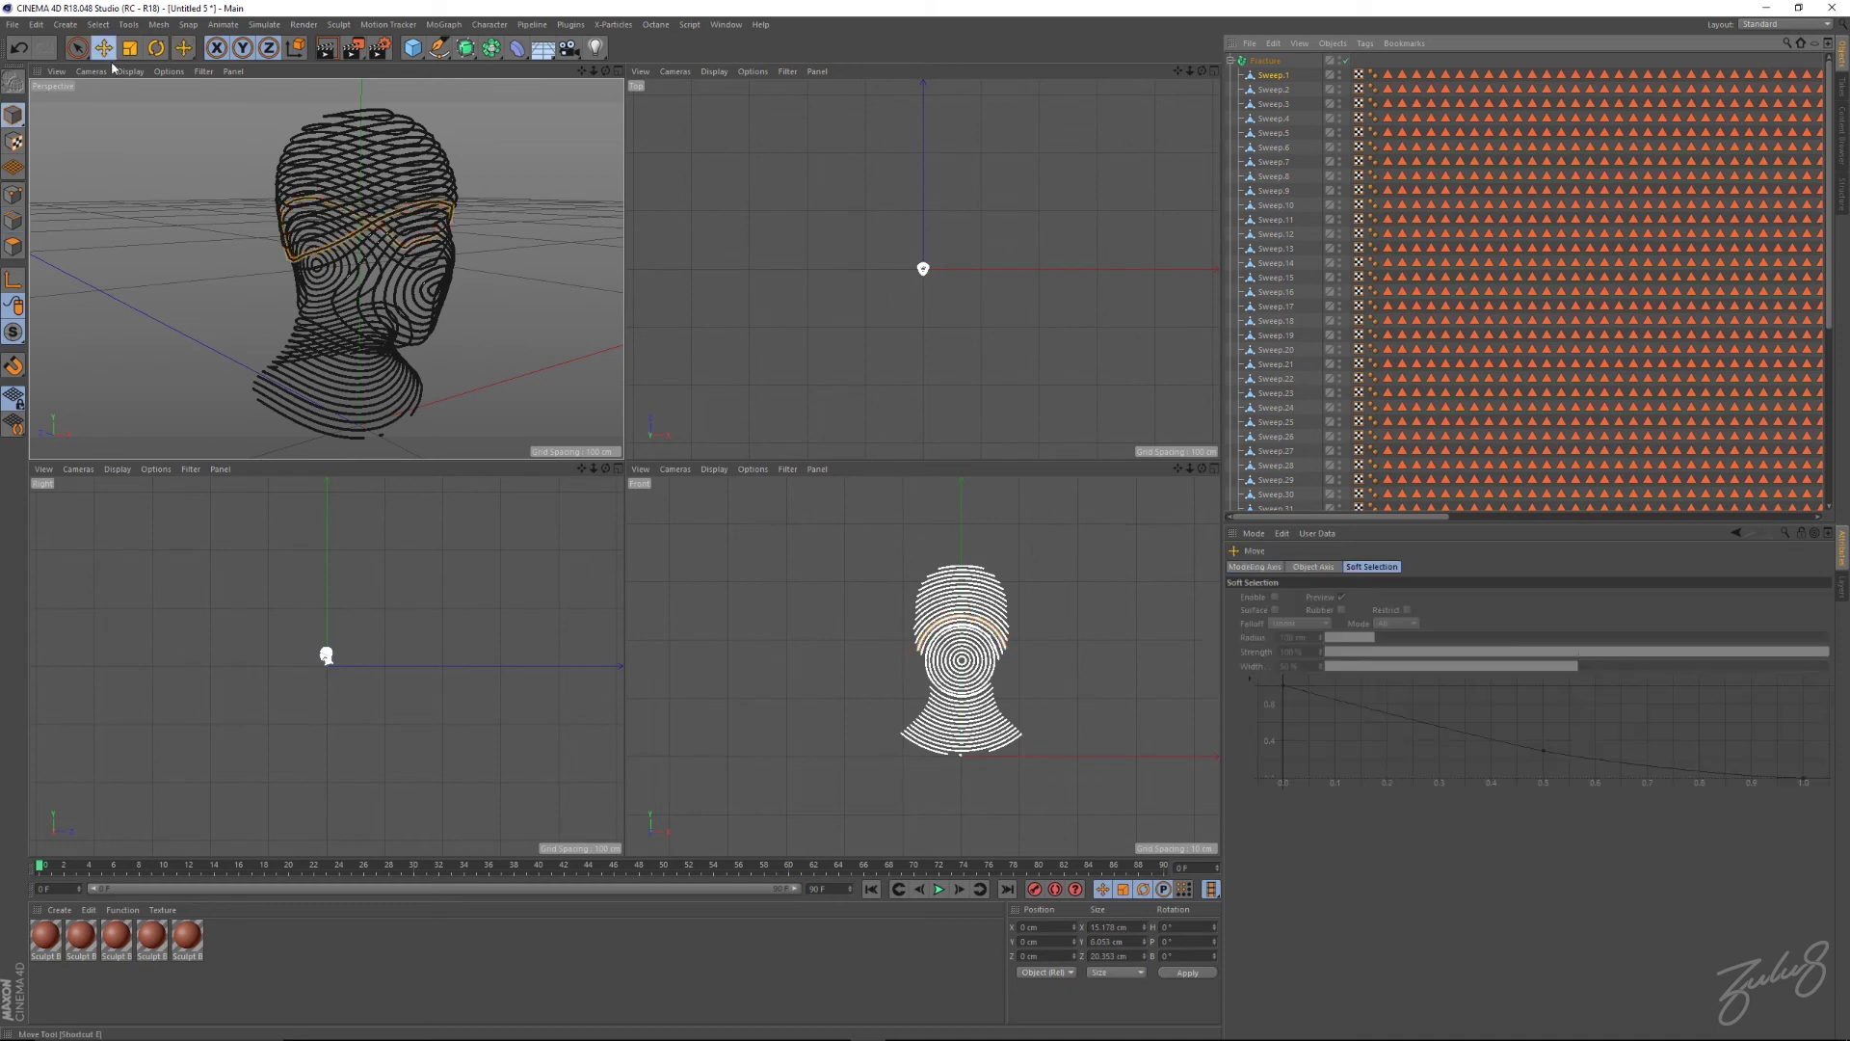
left_click(383, 439)
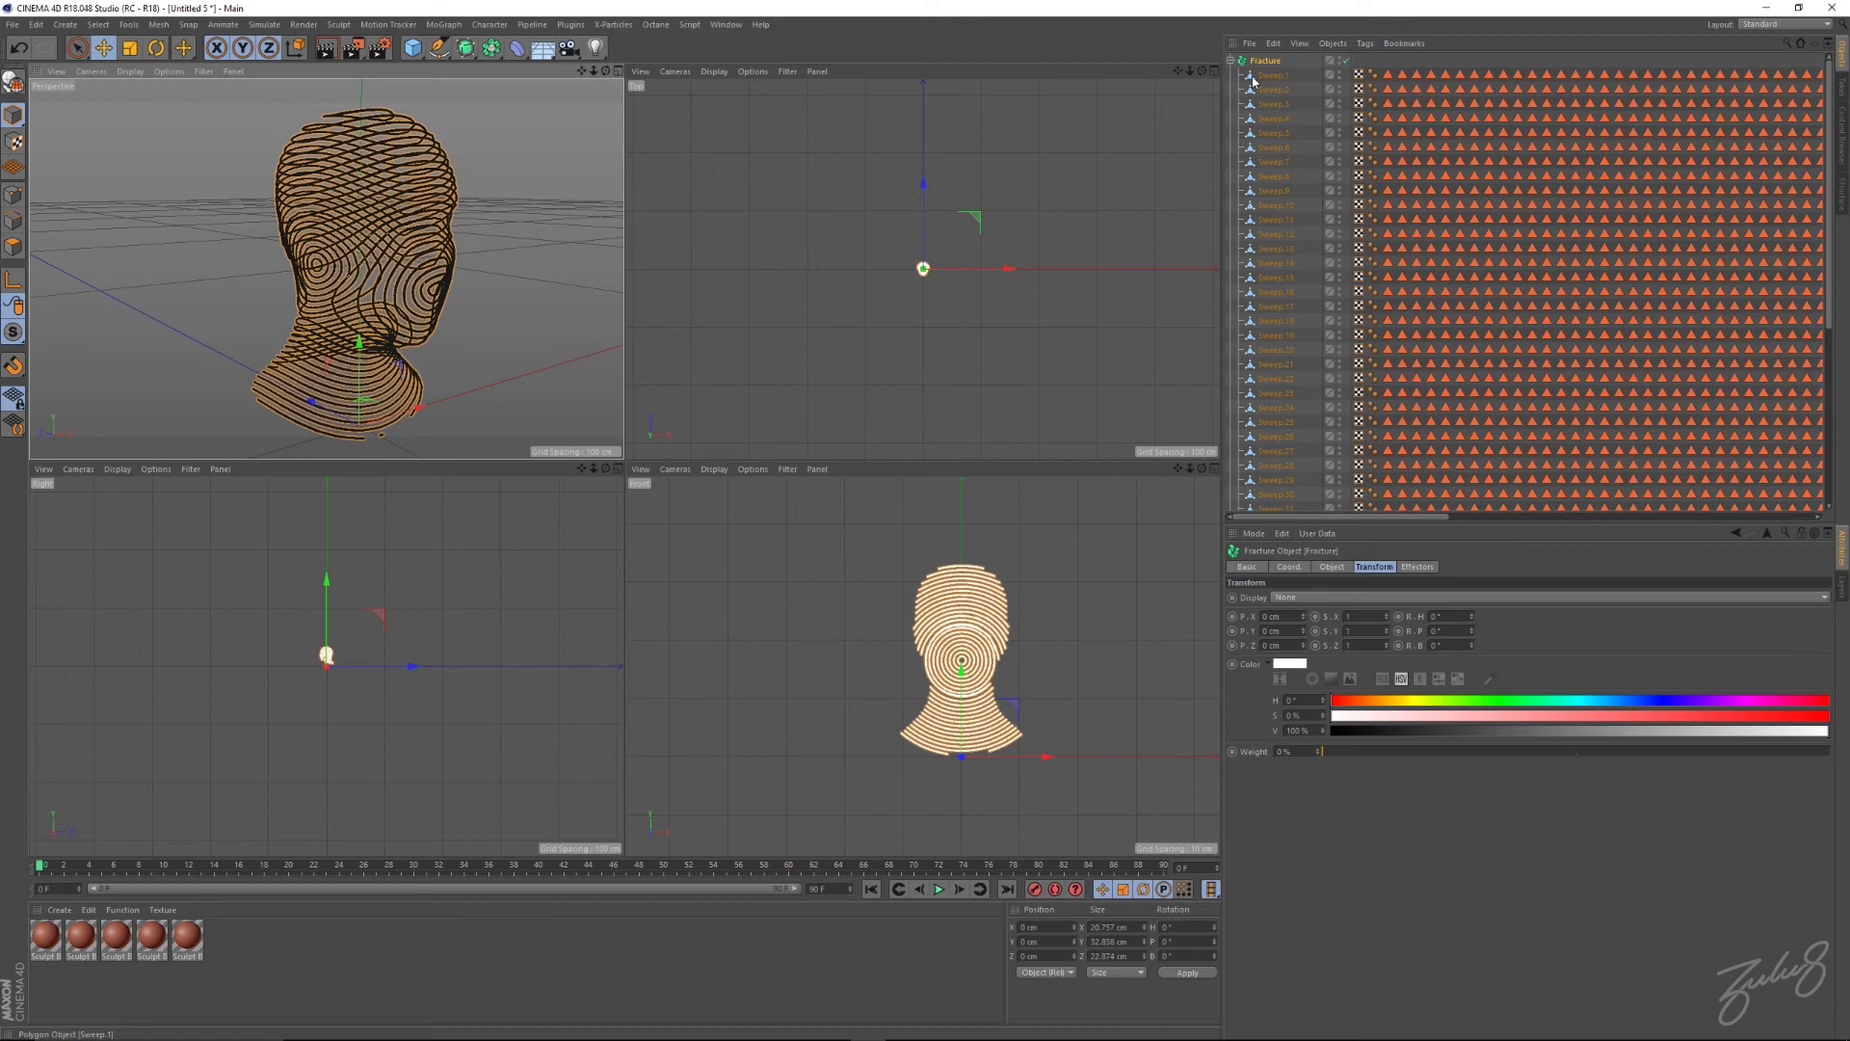
Undo the move of the tube pieces into the Fracture so they are back under the Sweep.
key("ctrl+z")
key("ctrl+z")
key("ctrl+z")
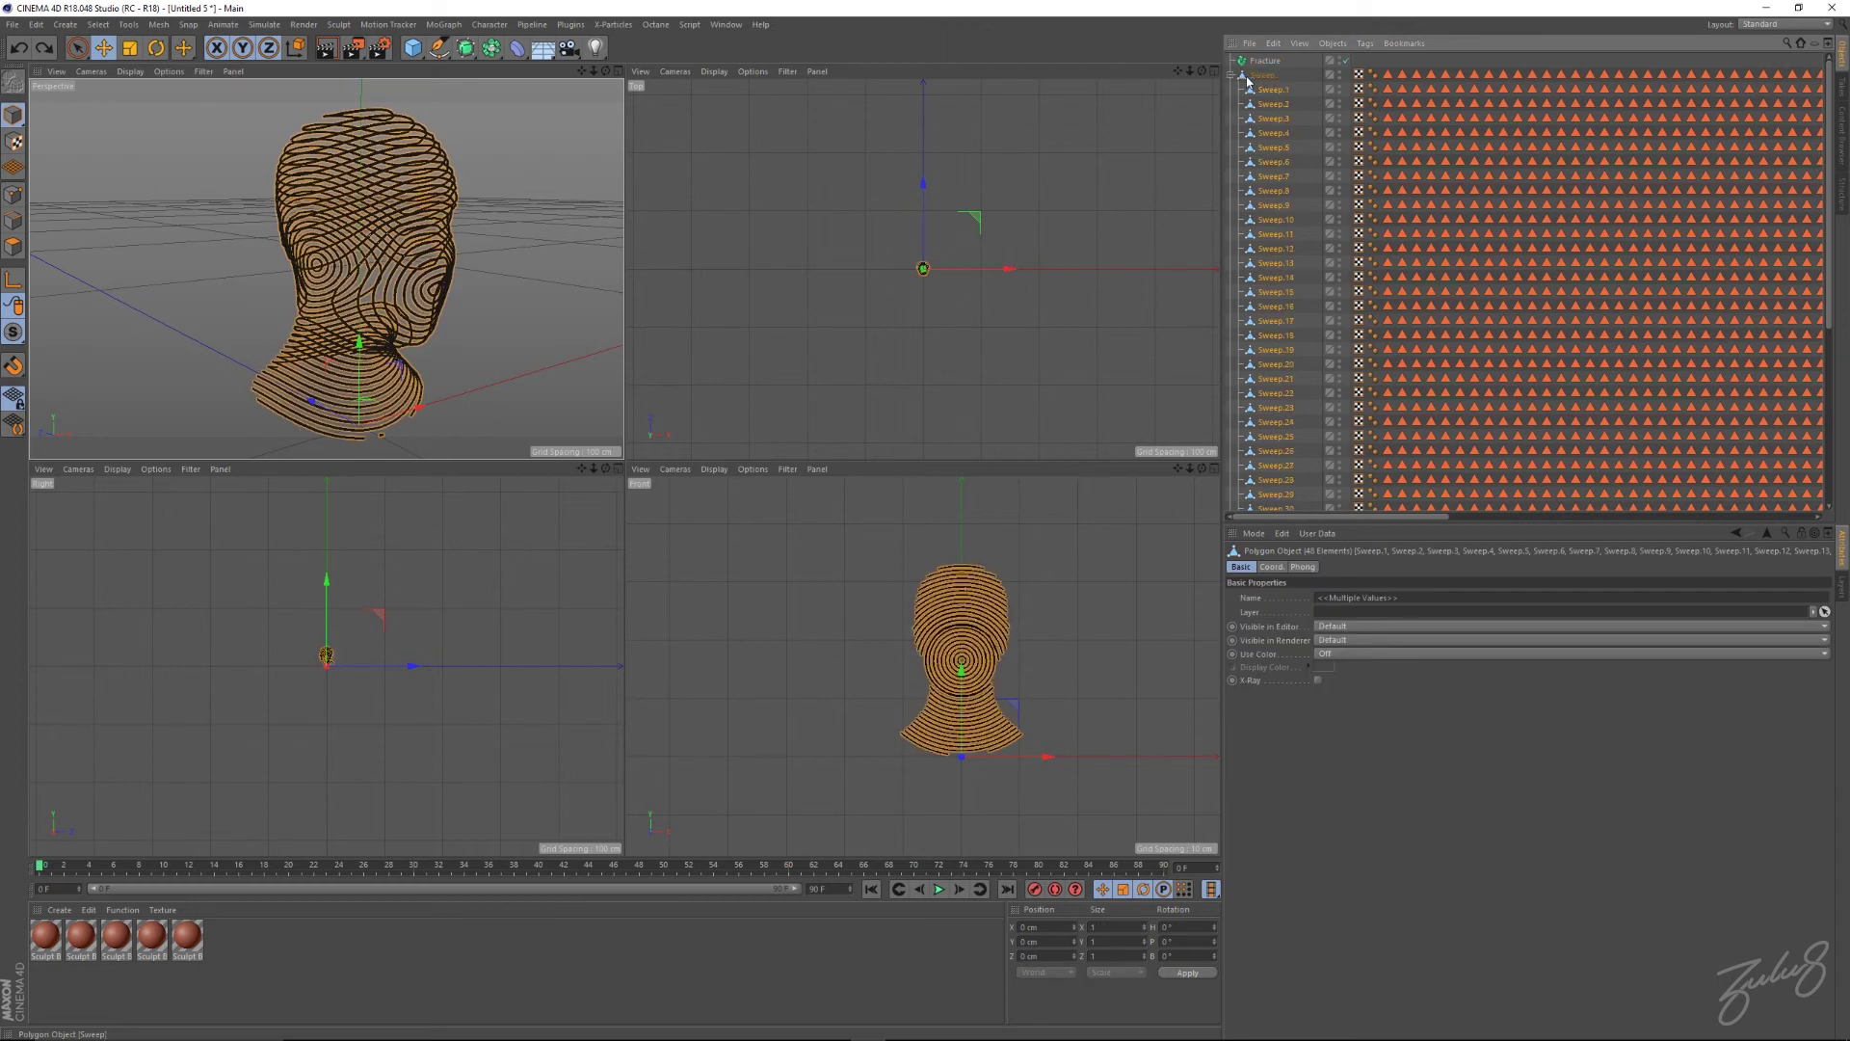
Delete the tiny stray tube fragment beside the lowest contour line at the bust's base.
left_click(416, 435)
left_click(389, 434)
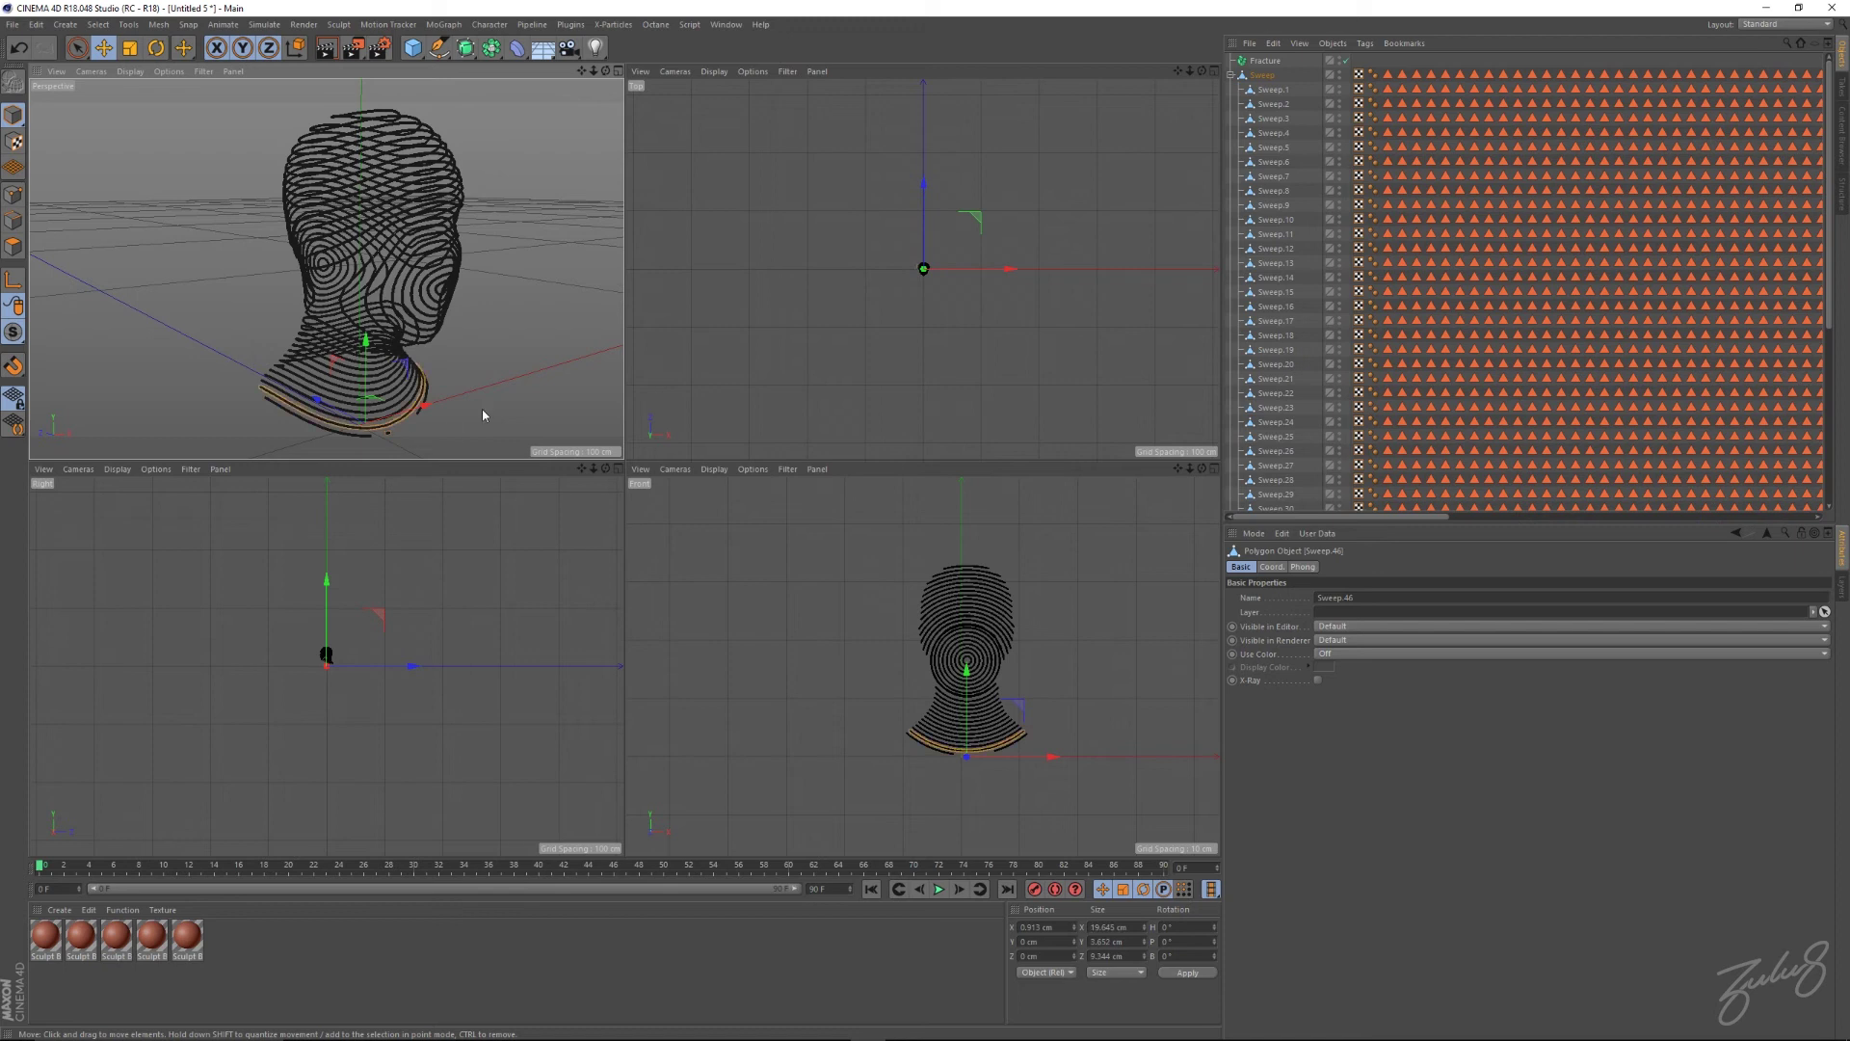
scroll(424, 318, "up", 5)
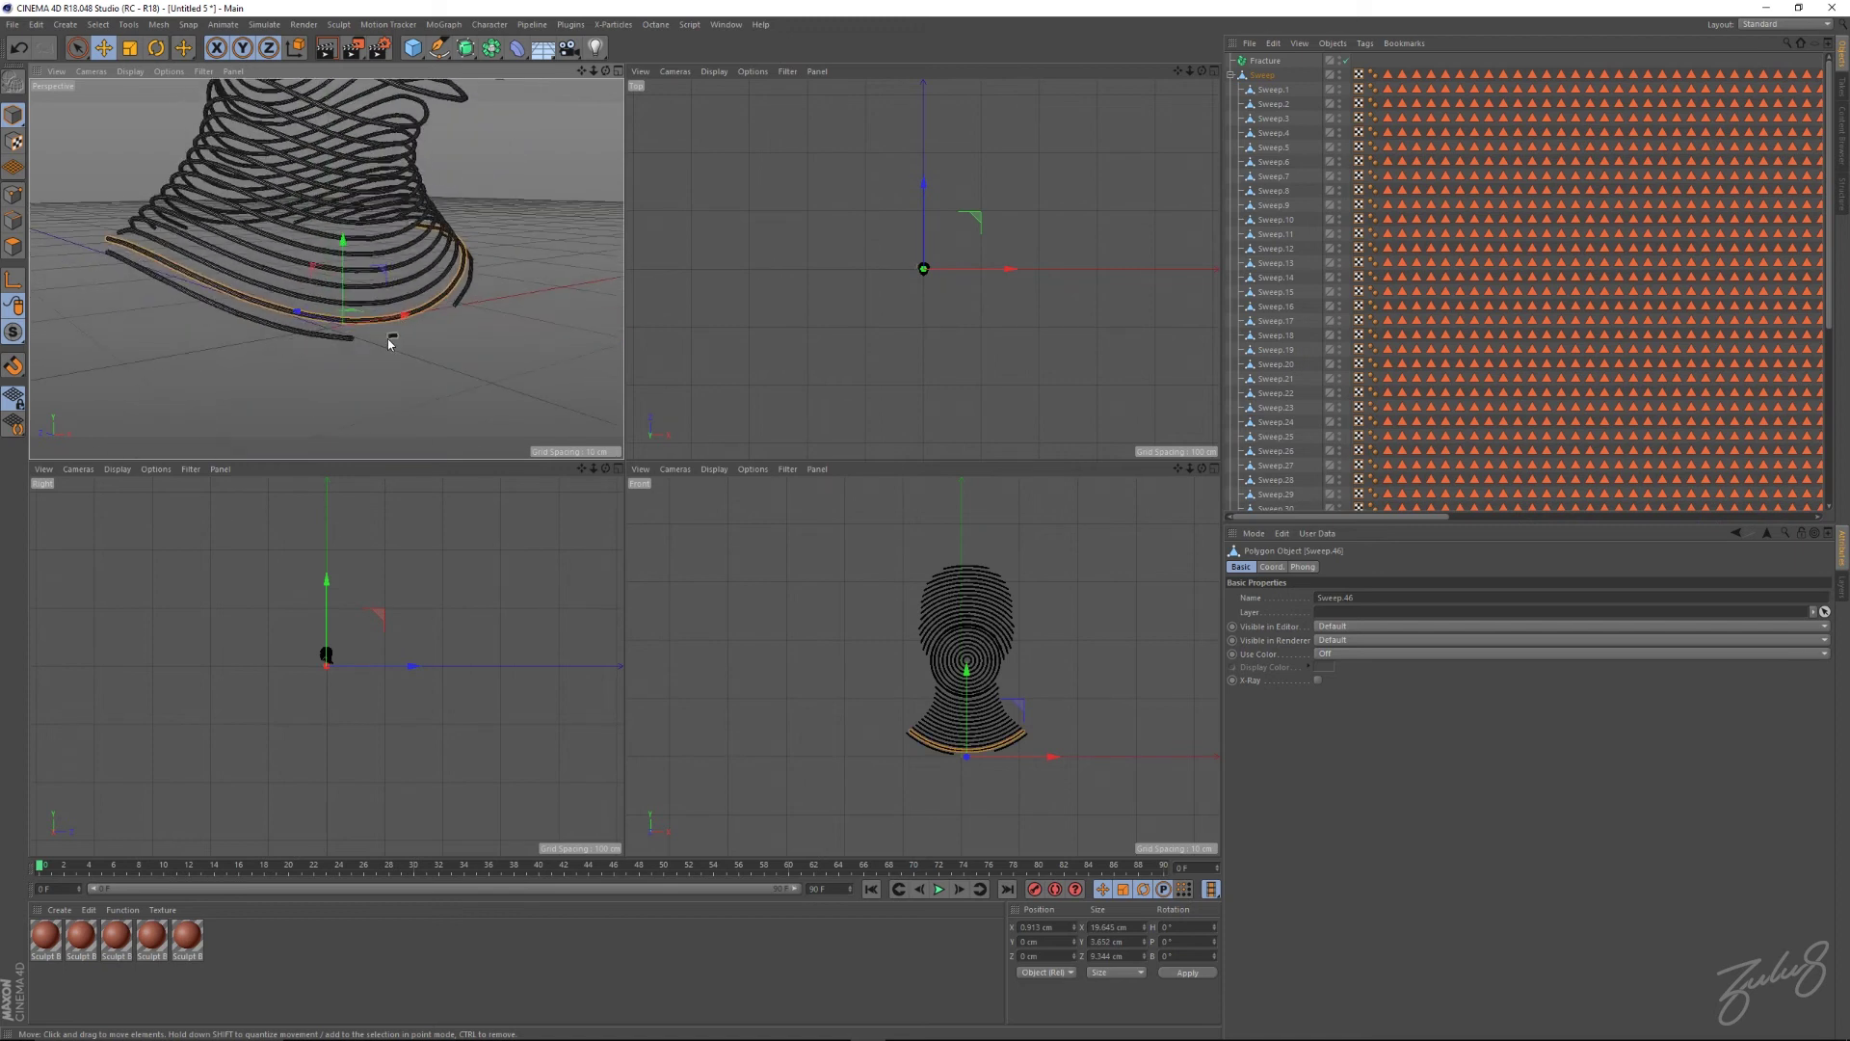
left_click(449, 387)
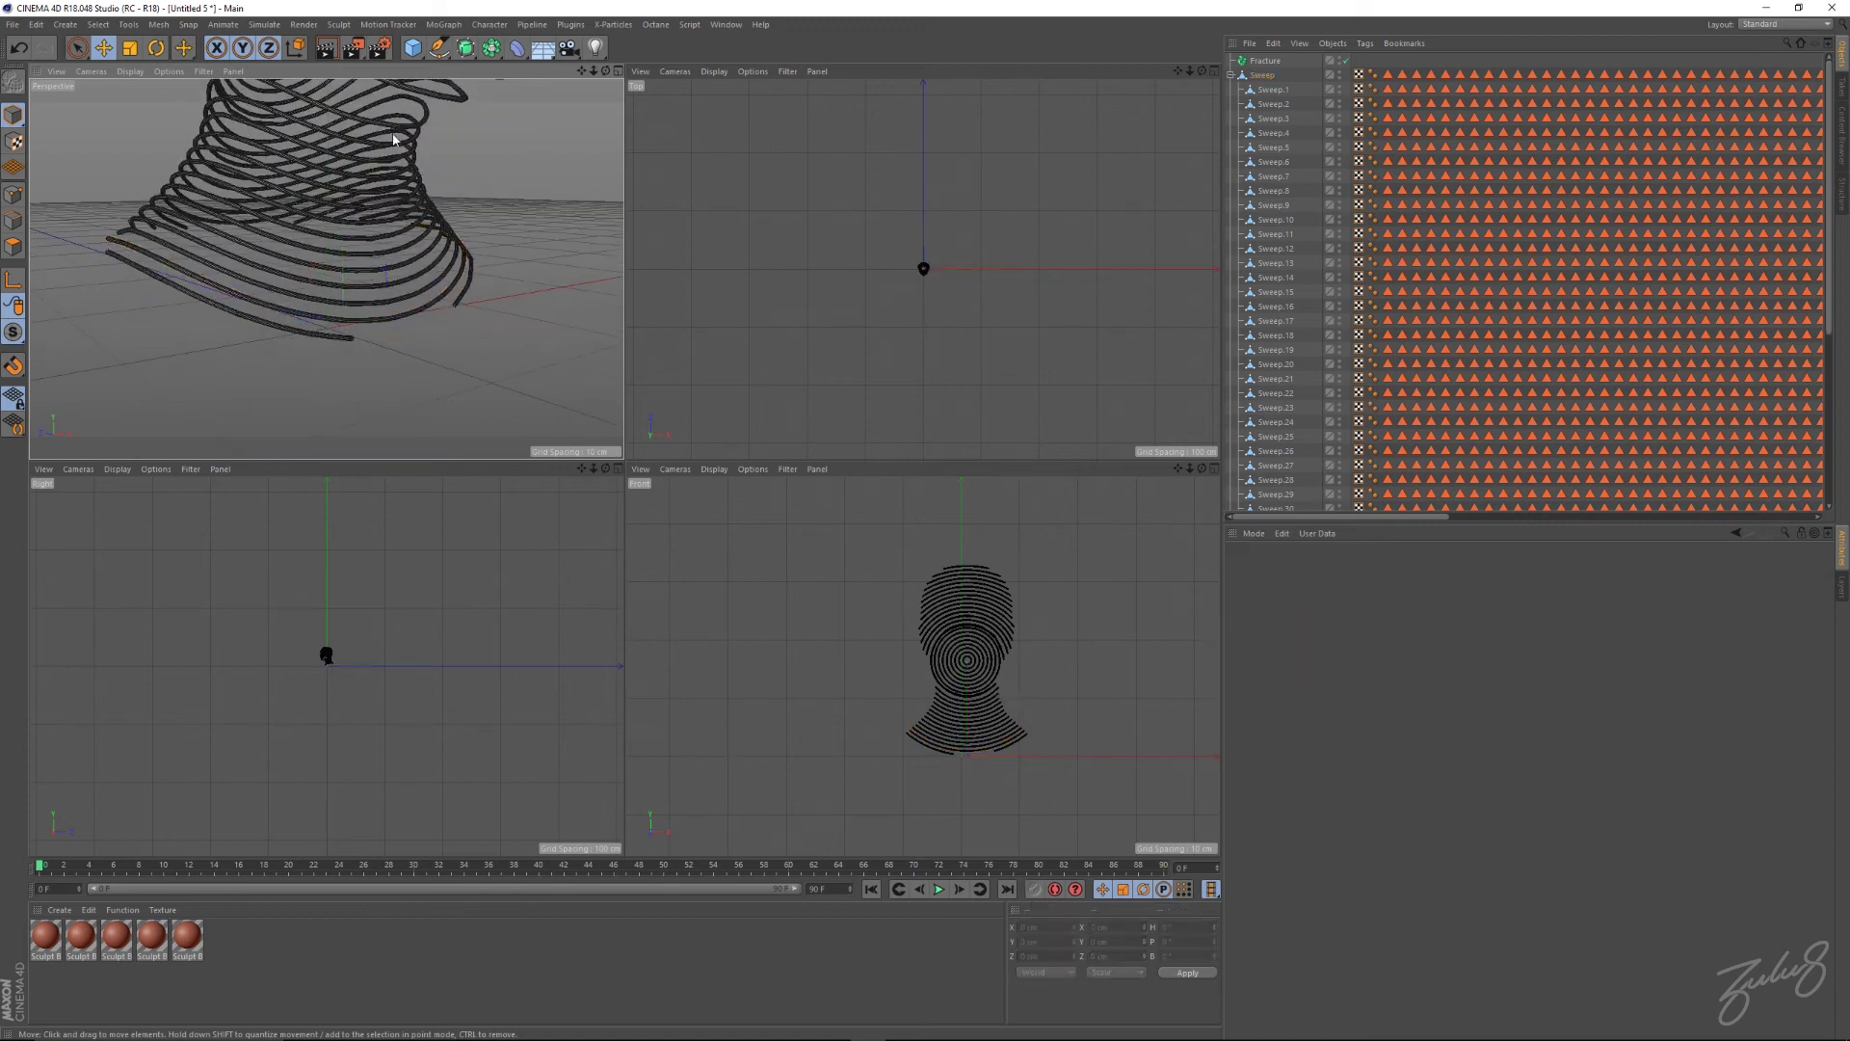
Make all remaining tube pieces, Sweep.1 through Sweep.48, children of the Fracture and select the collapsed Fracture.
middle_click_drag(396, 156, 395, 301, "alt")
left_click_drag(395, 304, 351, 323, "alt")
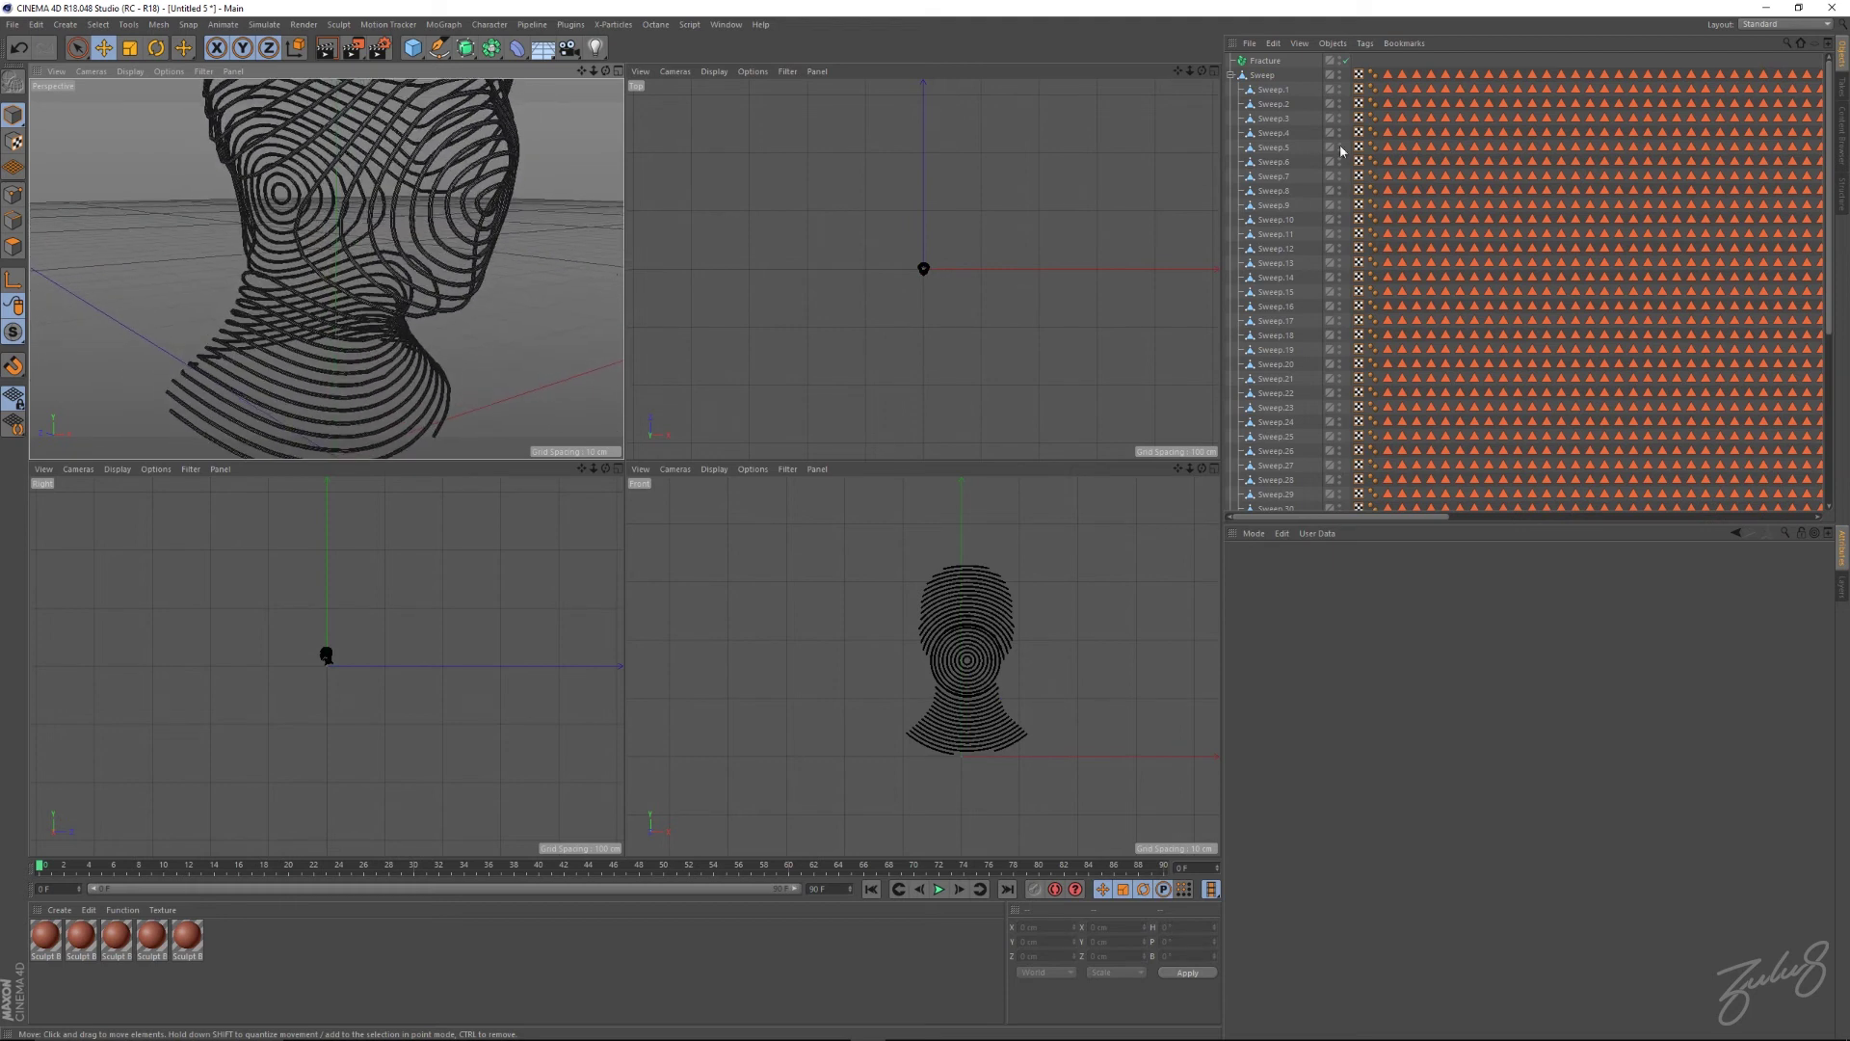
left_click(1272, 89)
scroll(1267, 231, "down", 5)
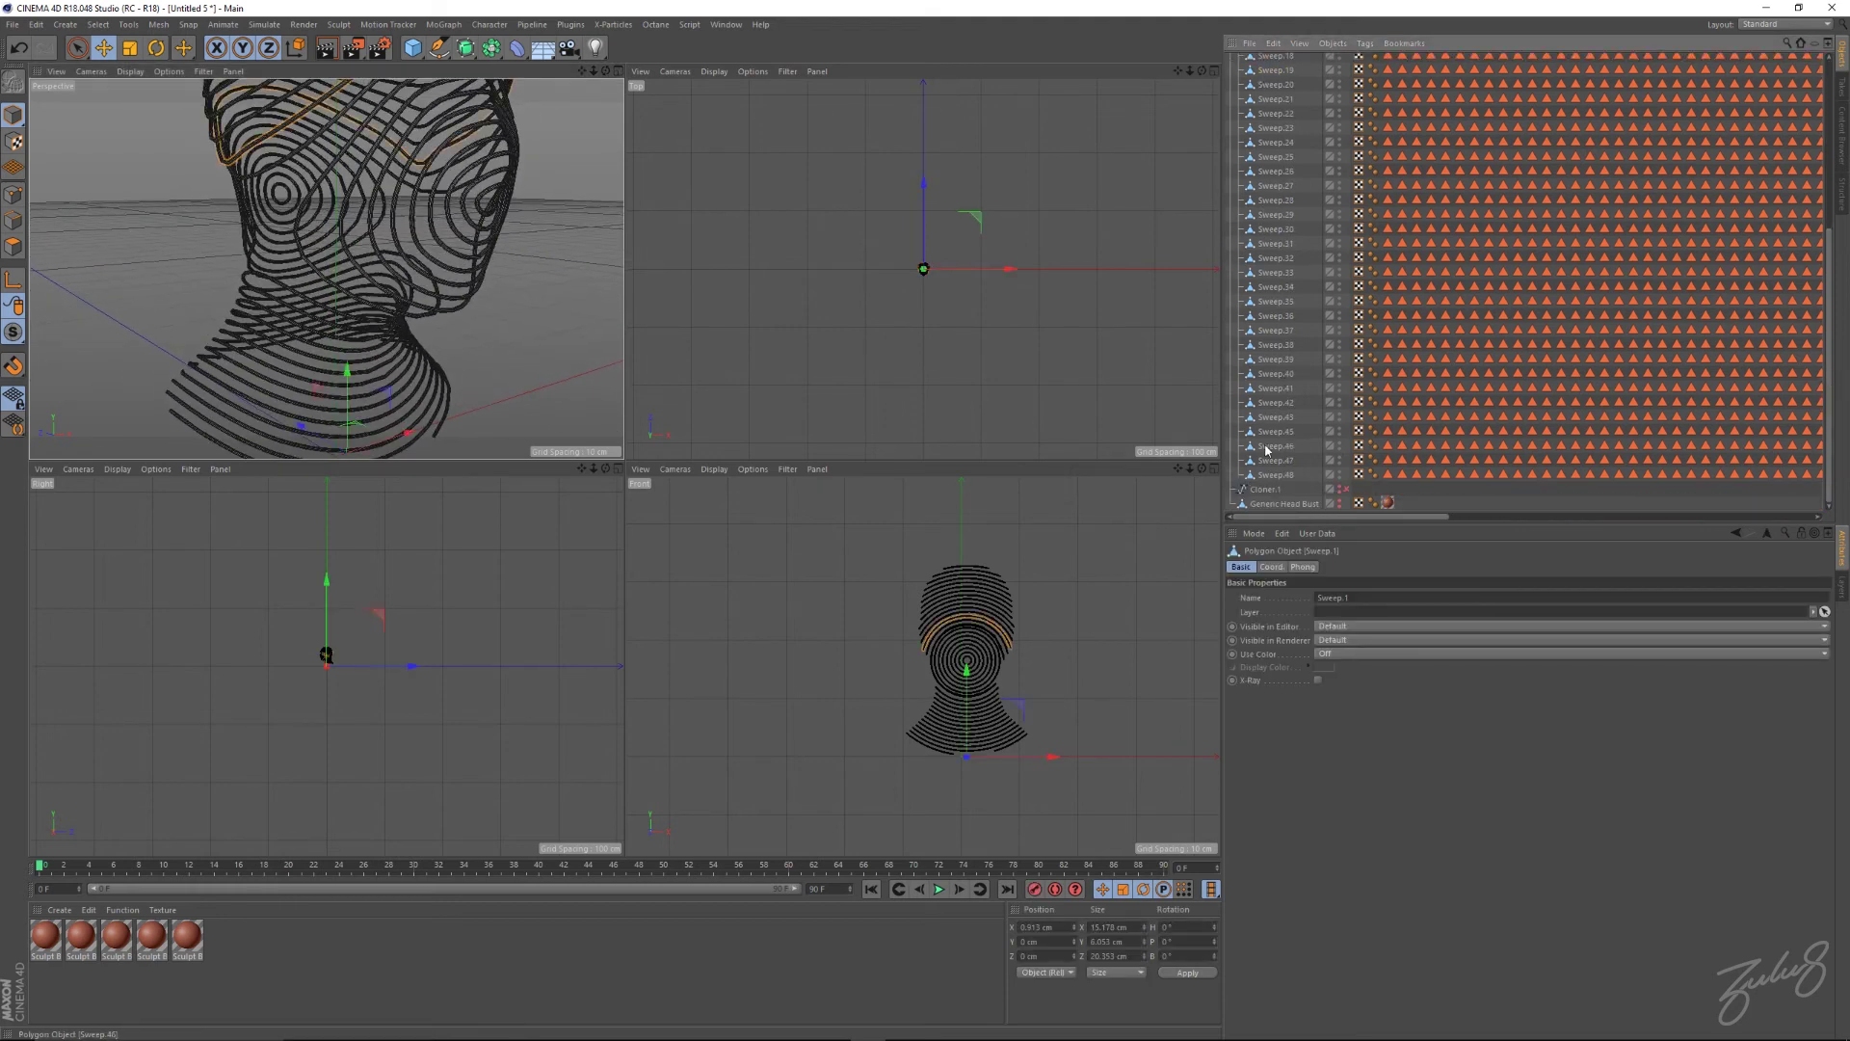
left_click(1275, 475, "shift")
scroll(1281, 285, "up", 5)
left_click_drag(1260, 90, 1262, 64)
left_click(1230, 61)
left_click(1260, 62)
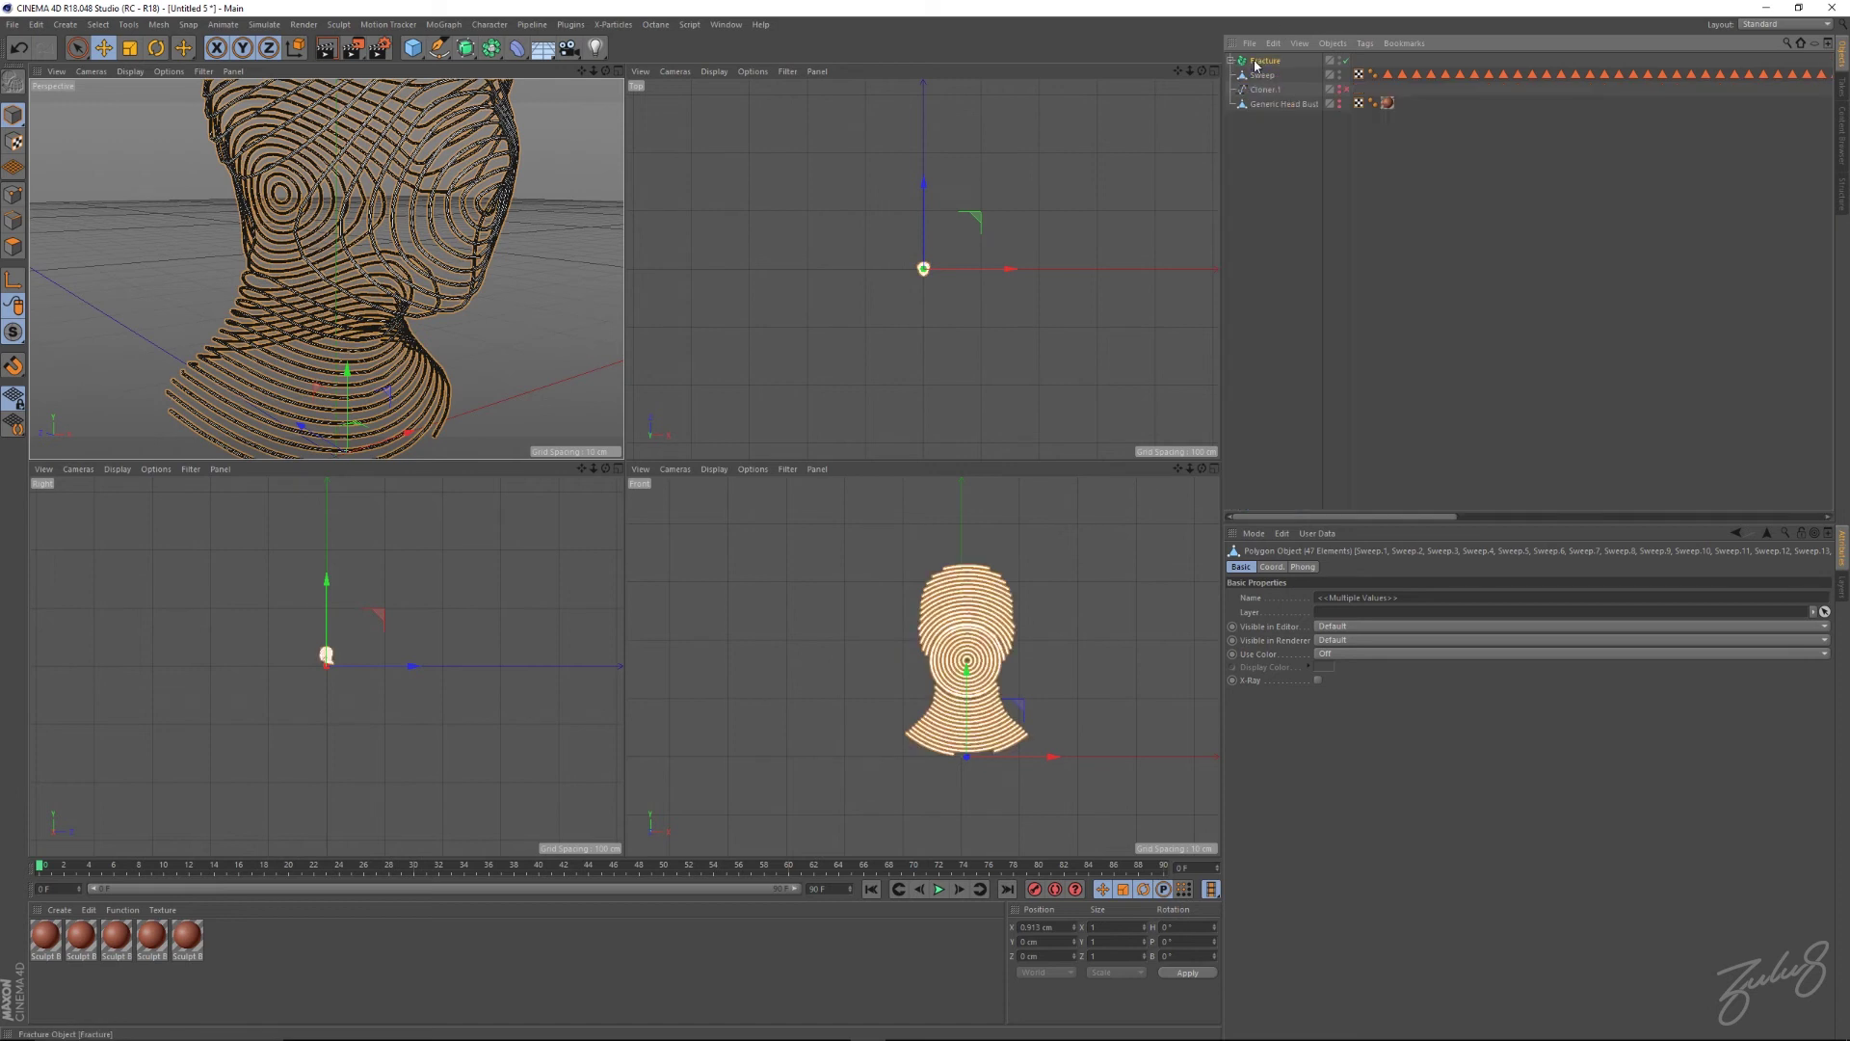
Try rotating the Fracture's pieces with its Transform heading and pitch values, undoing each test.
scroll(495, 240, "down", 5)
middle_click_drag(495, 240, 350, 346, "alt")
left_click_drag(352, 345, 482, 351, "alt")
left_click_drag(1472, 616, 1672, 616)
key("ctrl+z")
left_click_drag(1472, 631, 1701, 630)
key("ctrl+z")
Select the Fracture and add a Random effector to it with all position values at 0 cm.
scroll(431, 154, "down", 1)
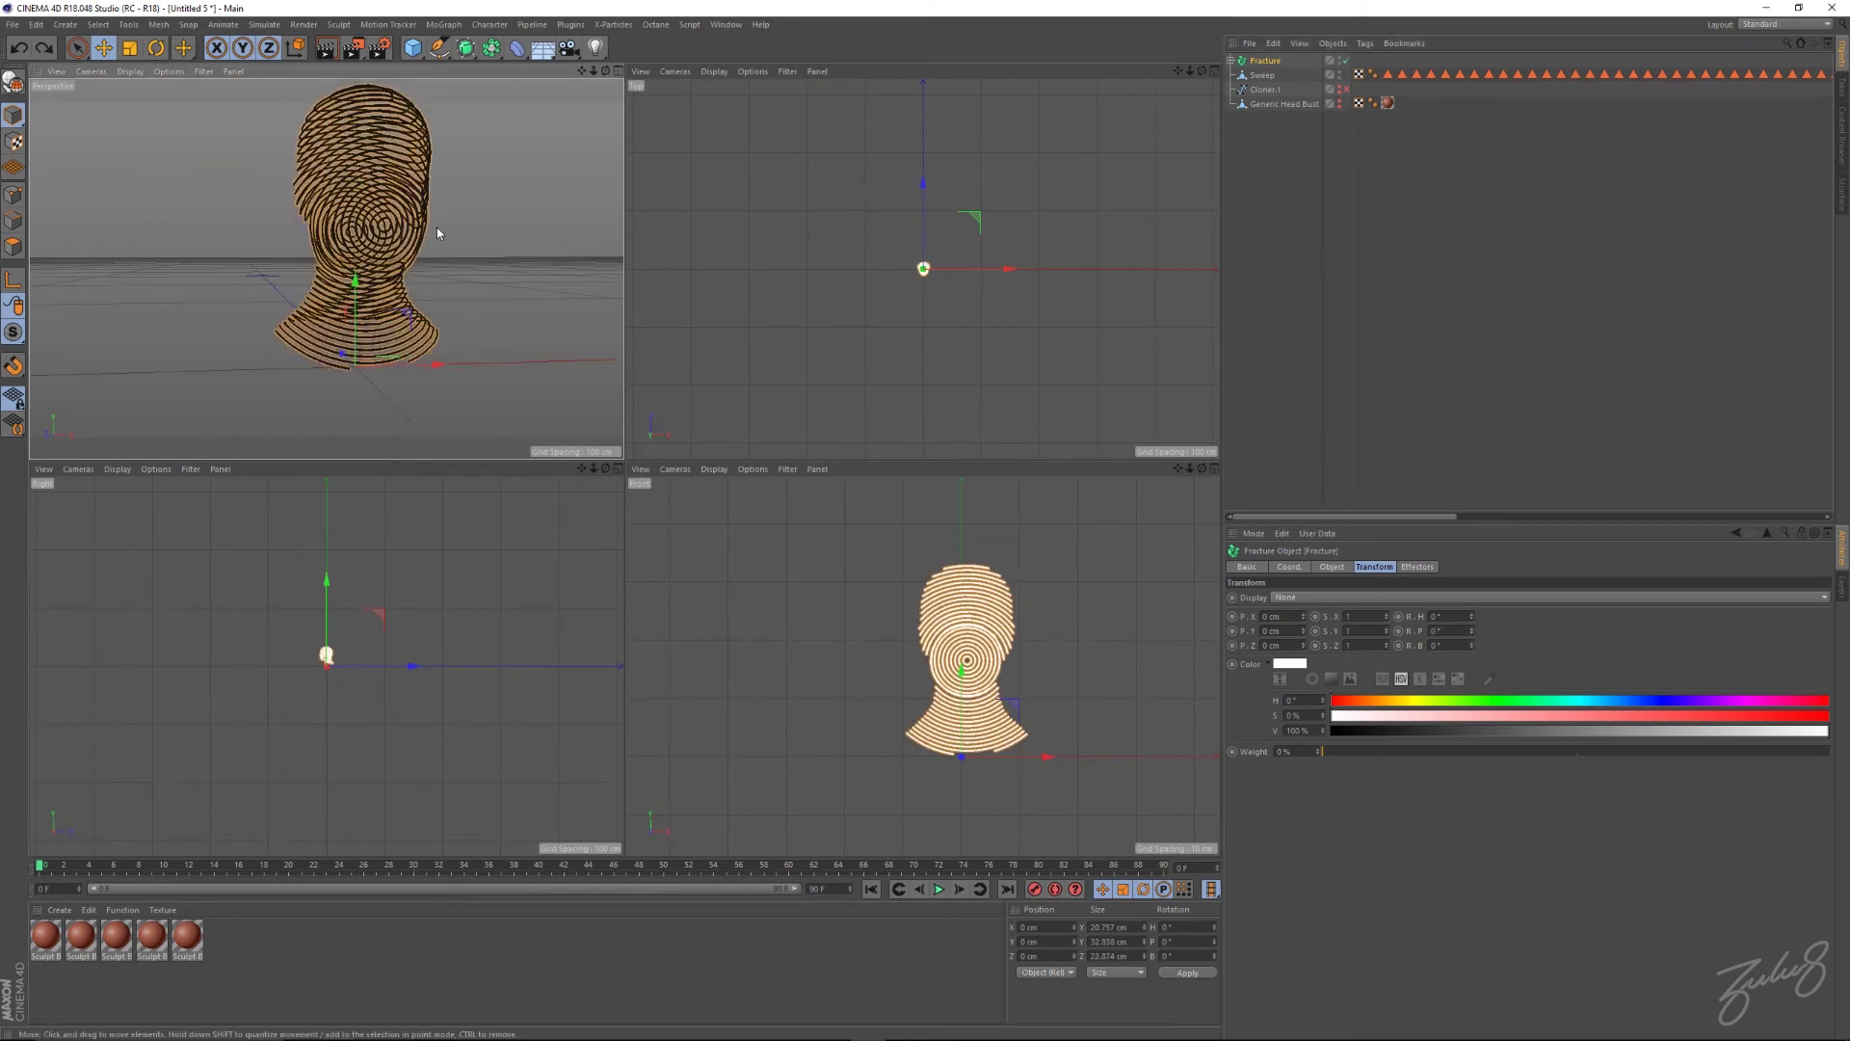
scroll(431, 230, "up", 1)
mouse_move(443, 146)
middle_mouse_down("alt")
mouse_move(434, 219)
mouse_move(449, 159)
middle_mouse_up("alt")
left_click_drag(449, 159, 470, 205, "alt")
left_click(553, 174)
left_click(406, 257)
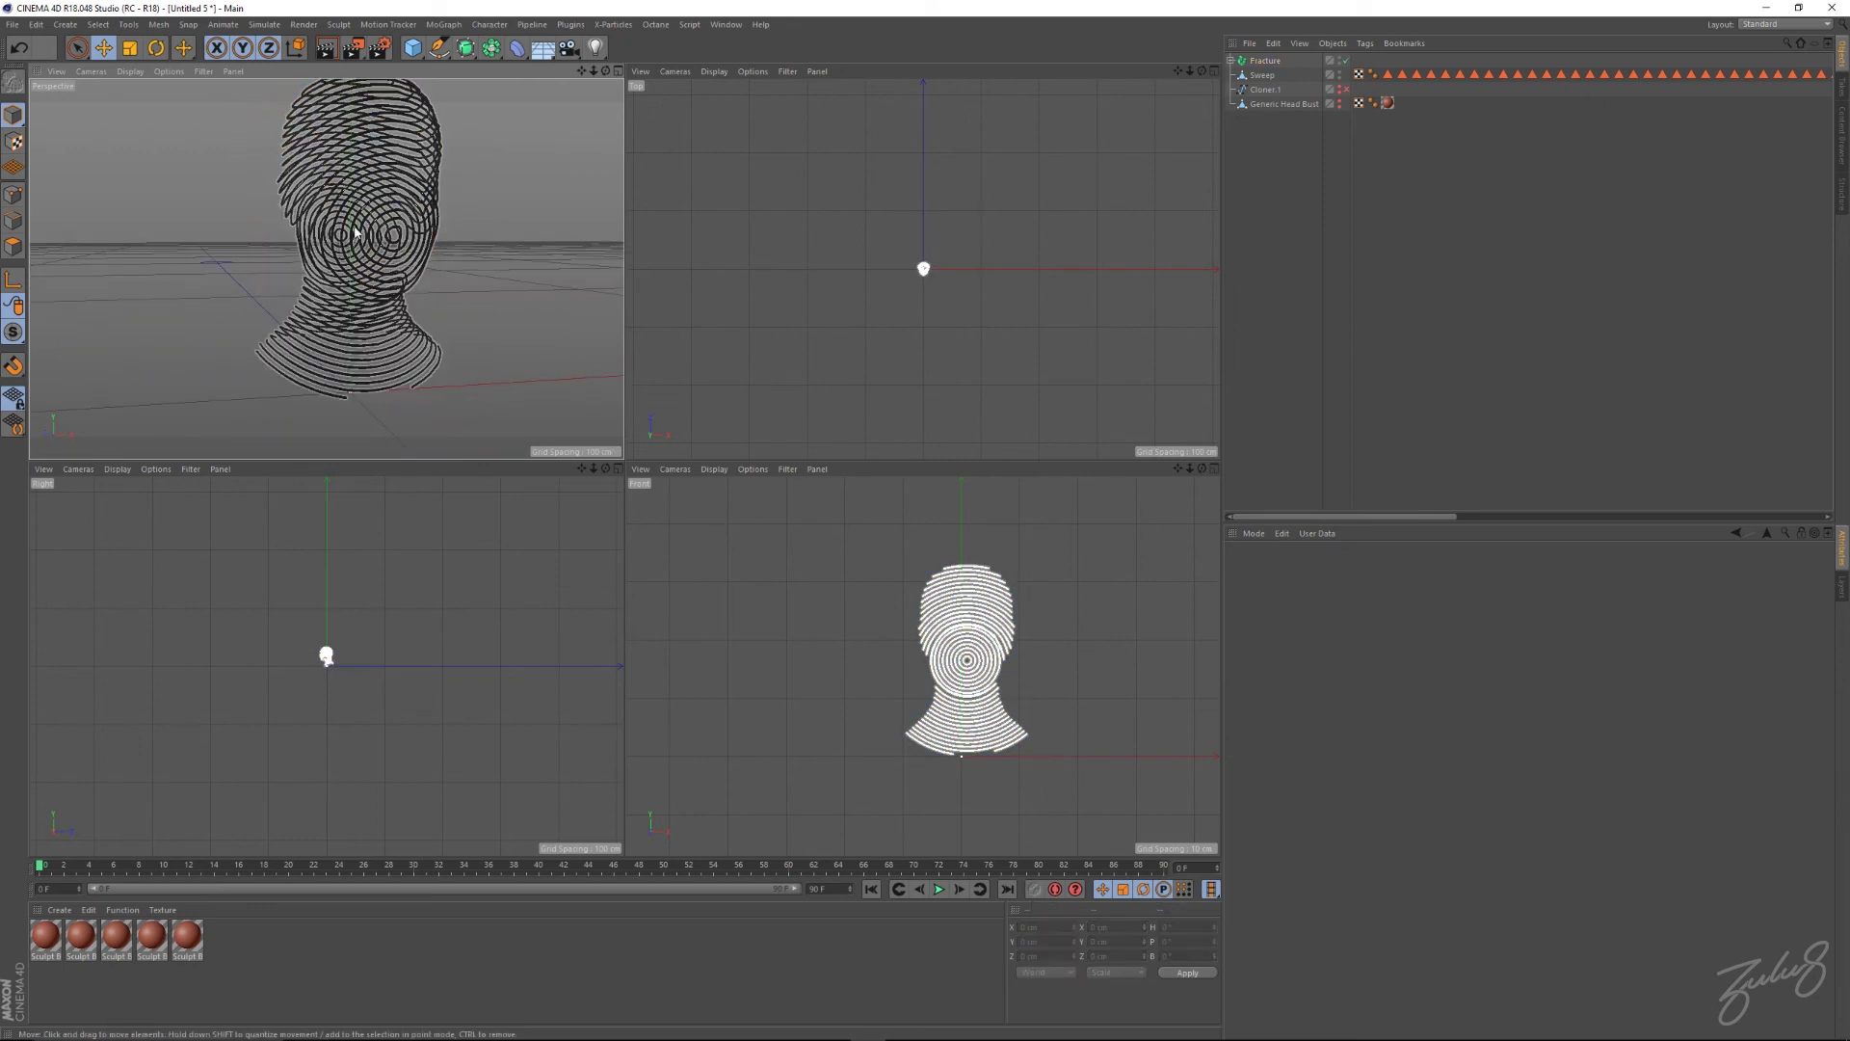
left_click(443, 24)
mouse_move(458, 51)
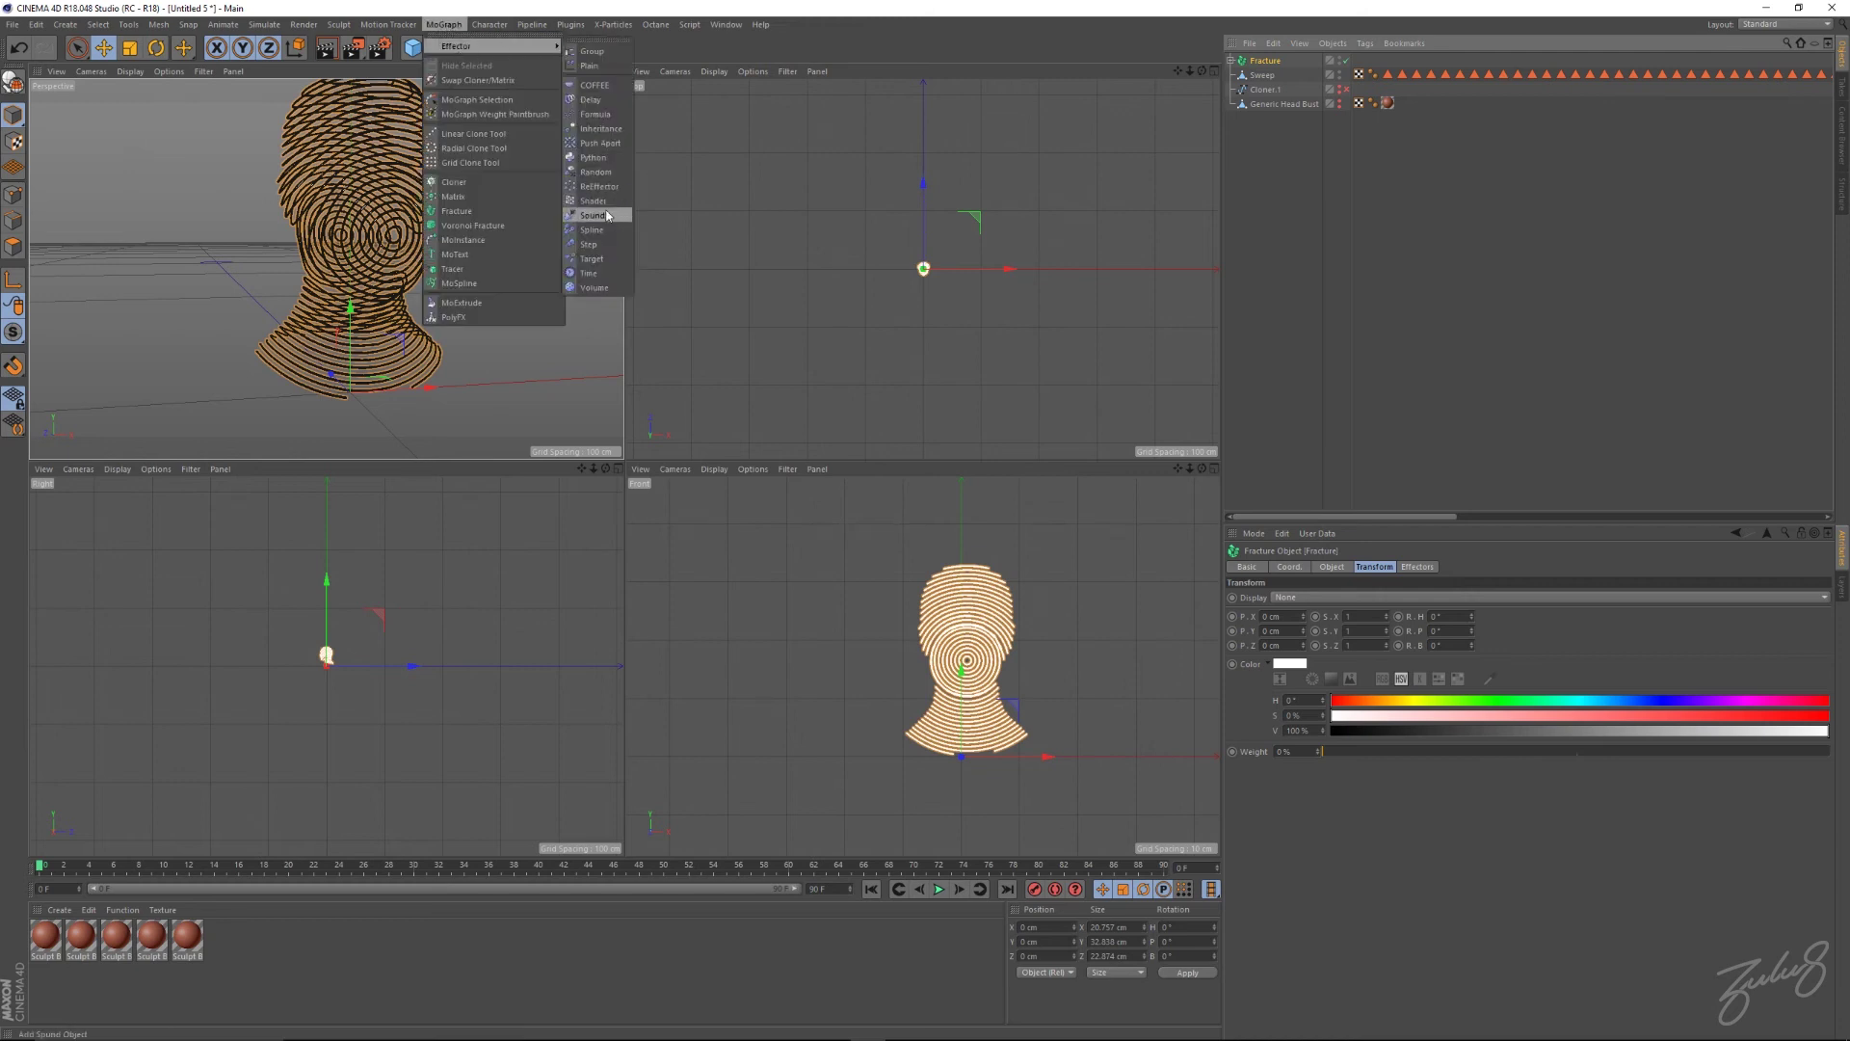
left_click(596, 172)
scroll(475, 258, "down", 10)
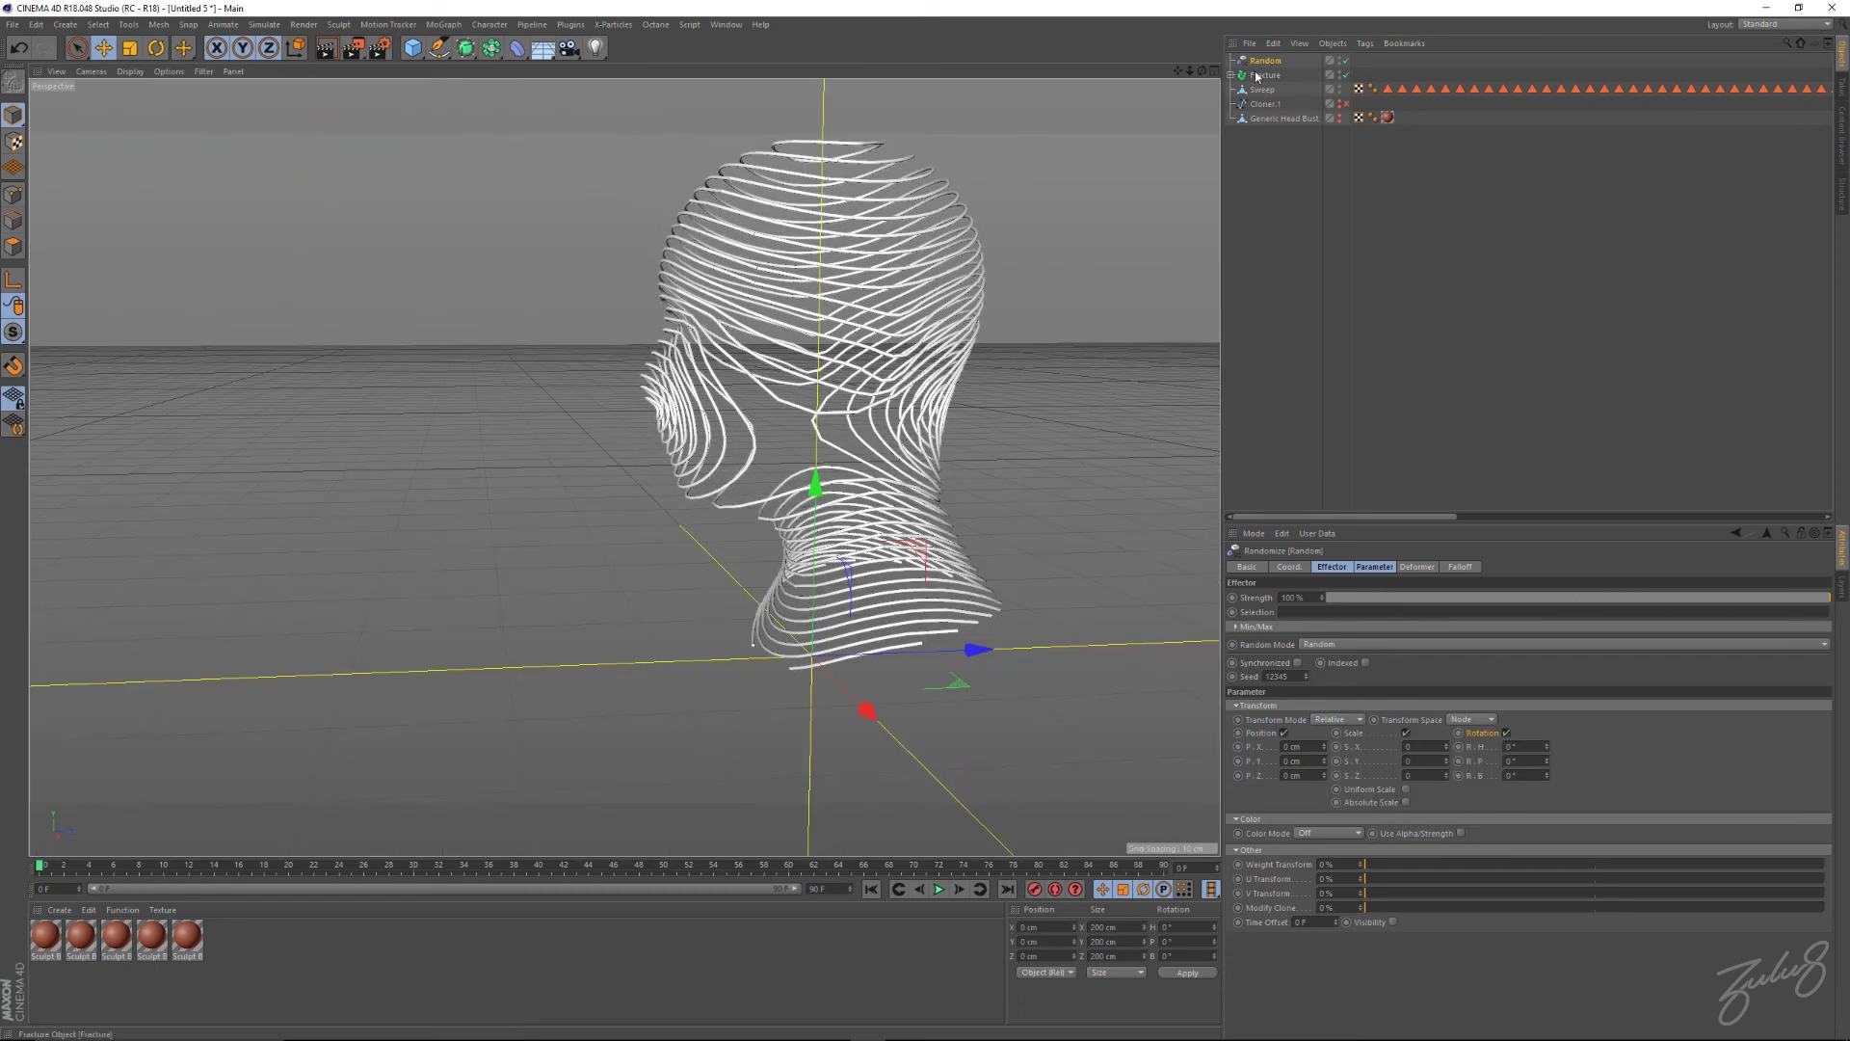
Make the Fracture a child of a new Subdivision Surface and open its editor subdivision value for editing.
left_click(1266, 75)
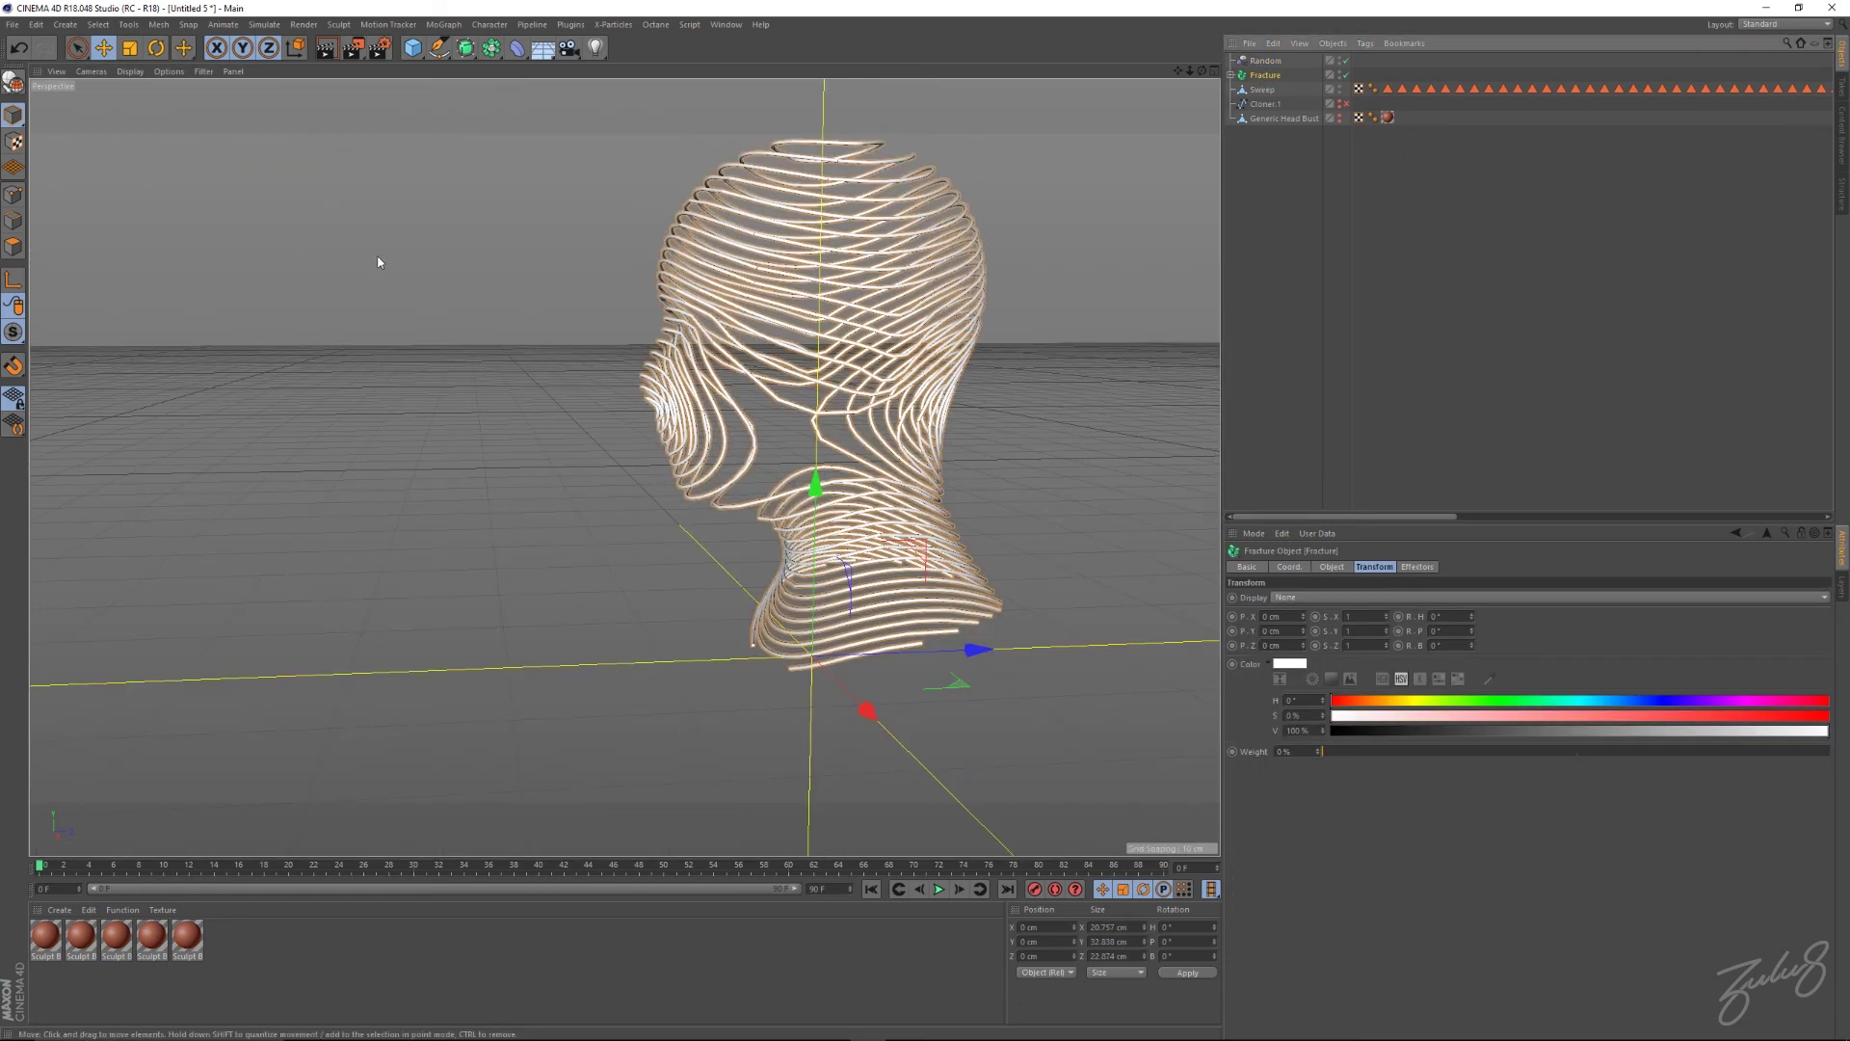
left_click(465, 47, "alt")
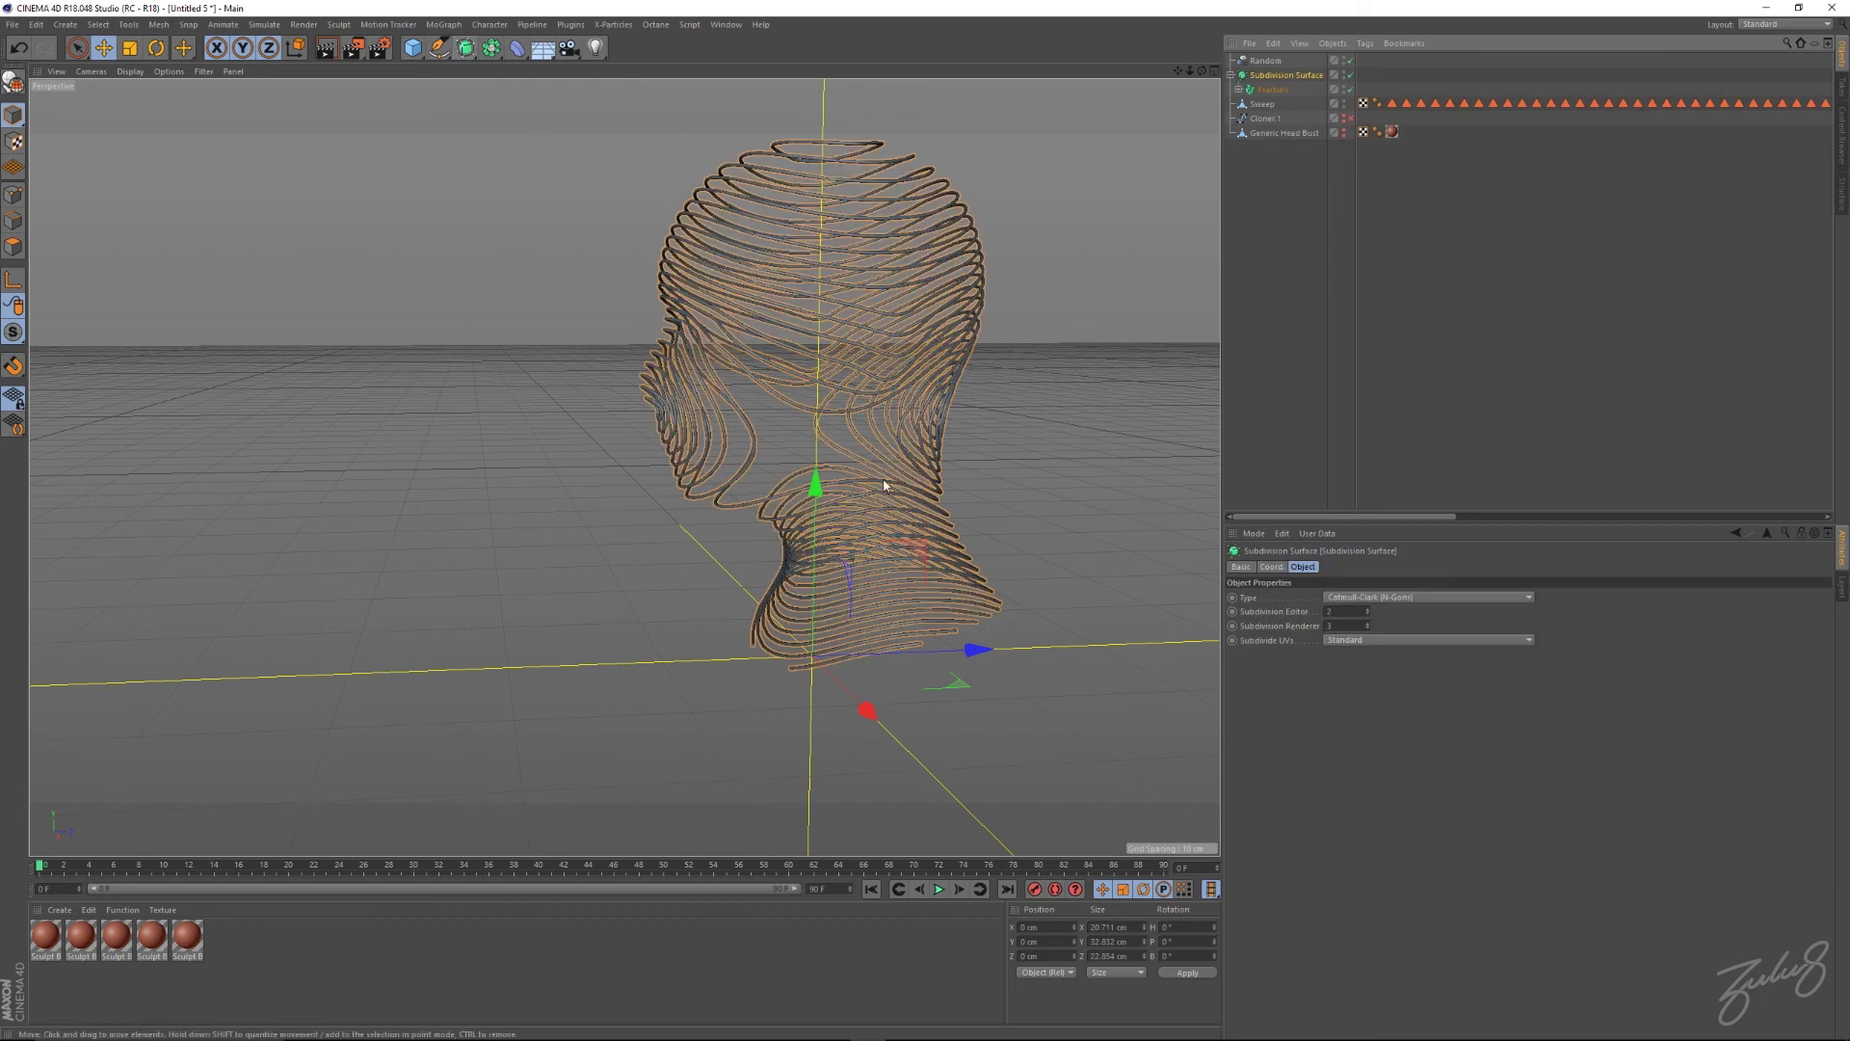
left_click_drag(847, 481, 838, 358, "alt")
double_click(1348, 612)
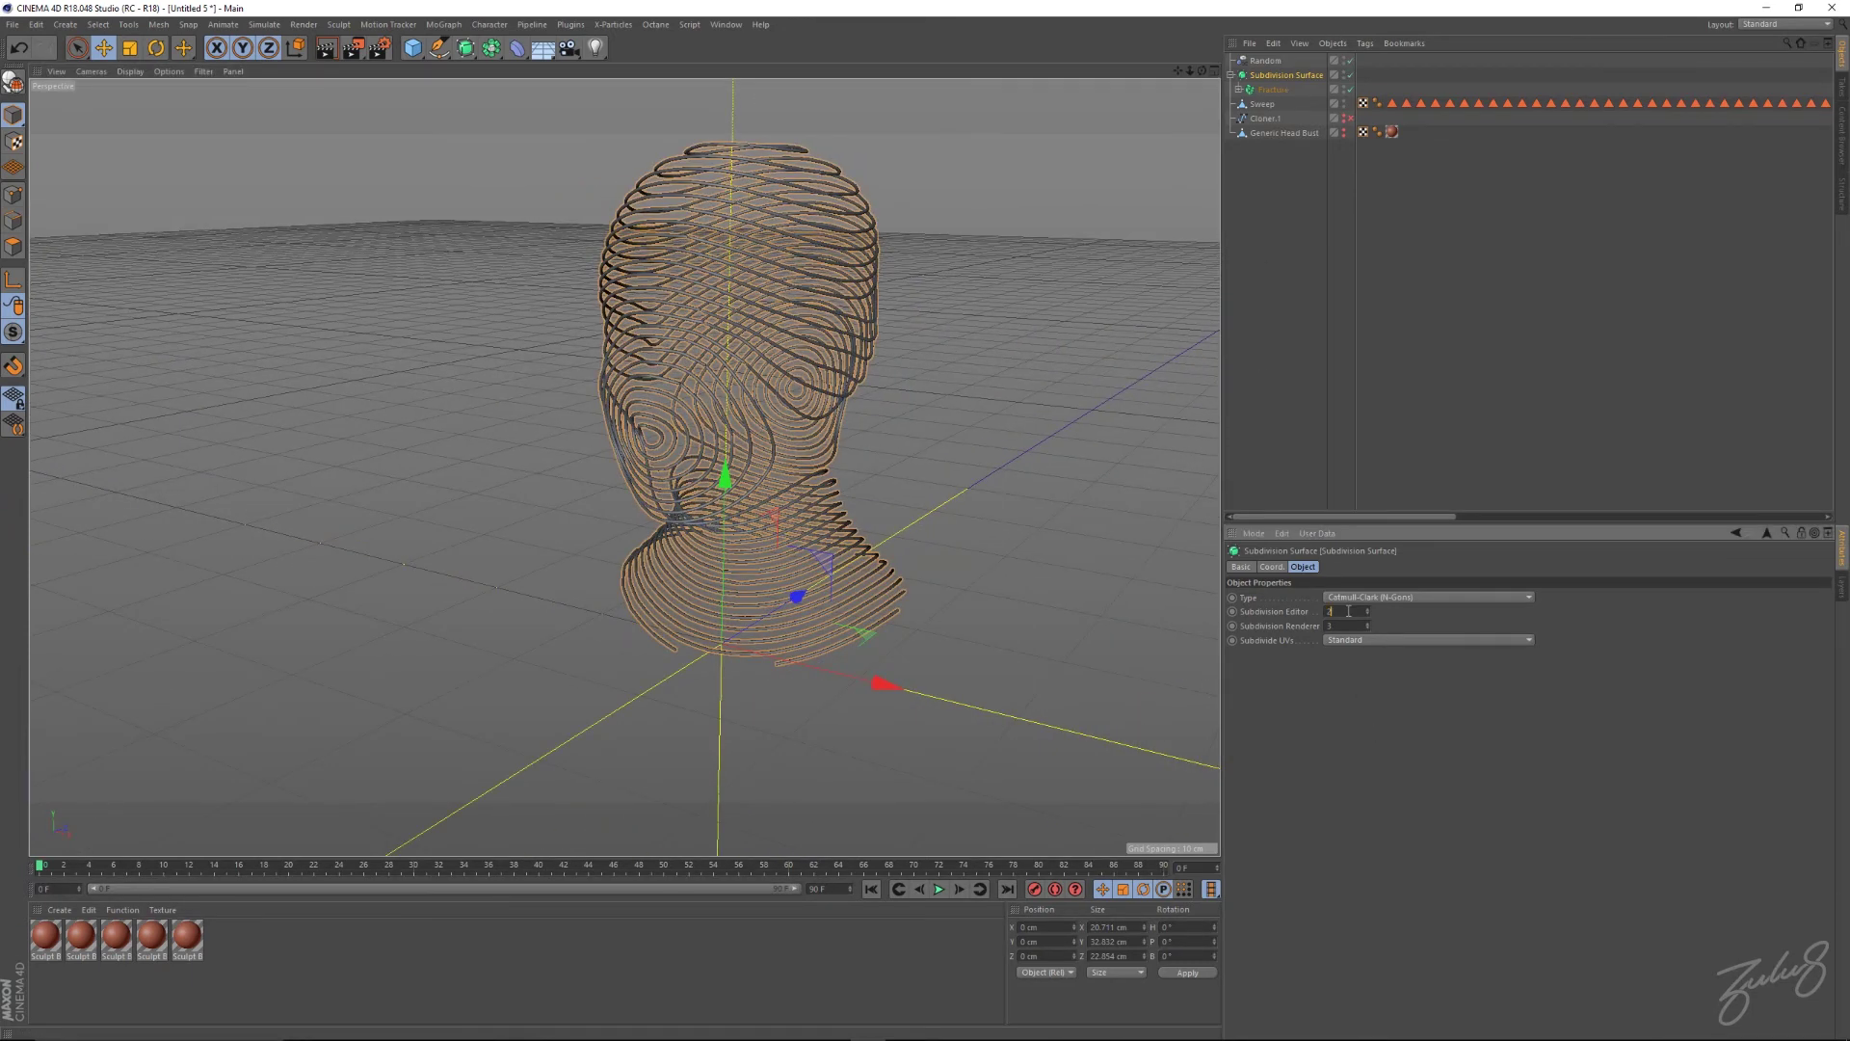
Set the Random effector's X position to 16 cm and its random mode to Noise.
left_click(1265, 61)
left_click_drag(797, 409, 1002, 348, "alt")
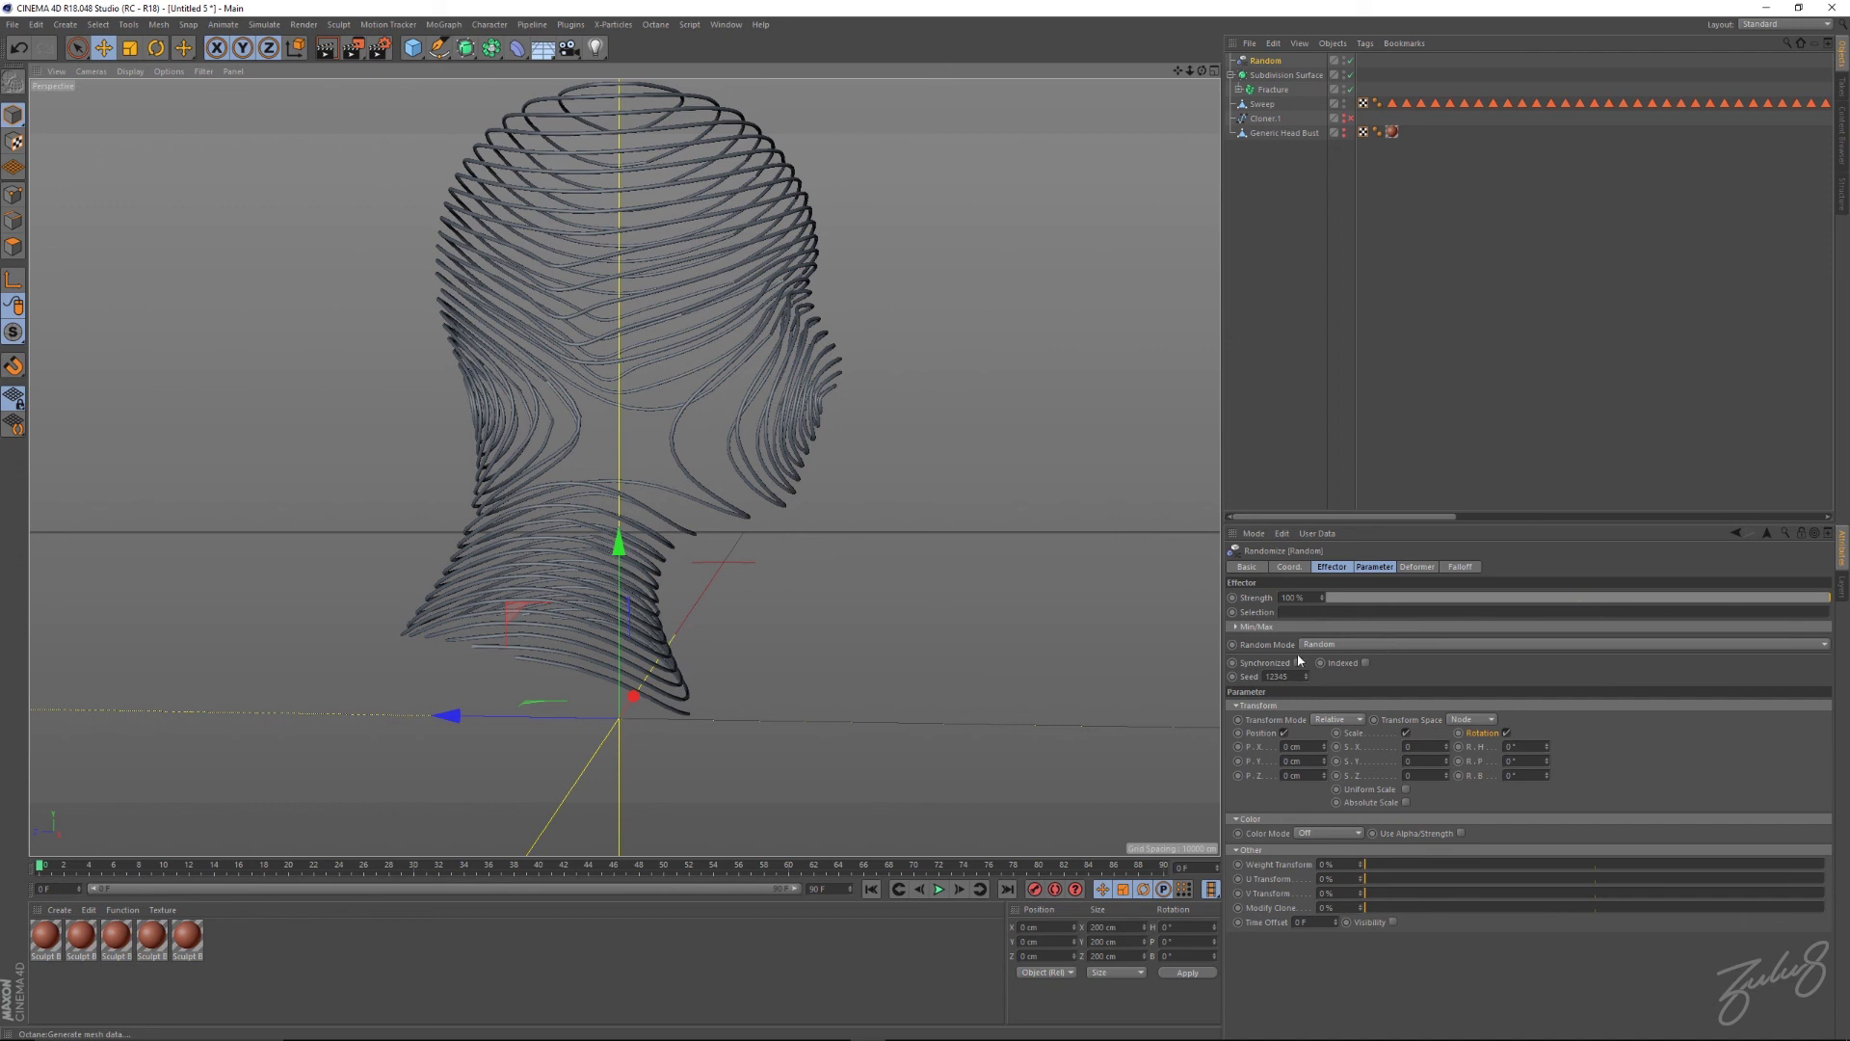
left_click_drag(1325, 748, 1024, 650)
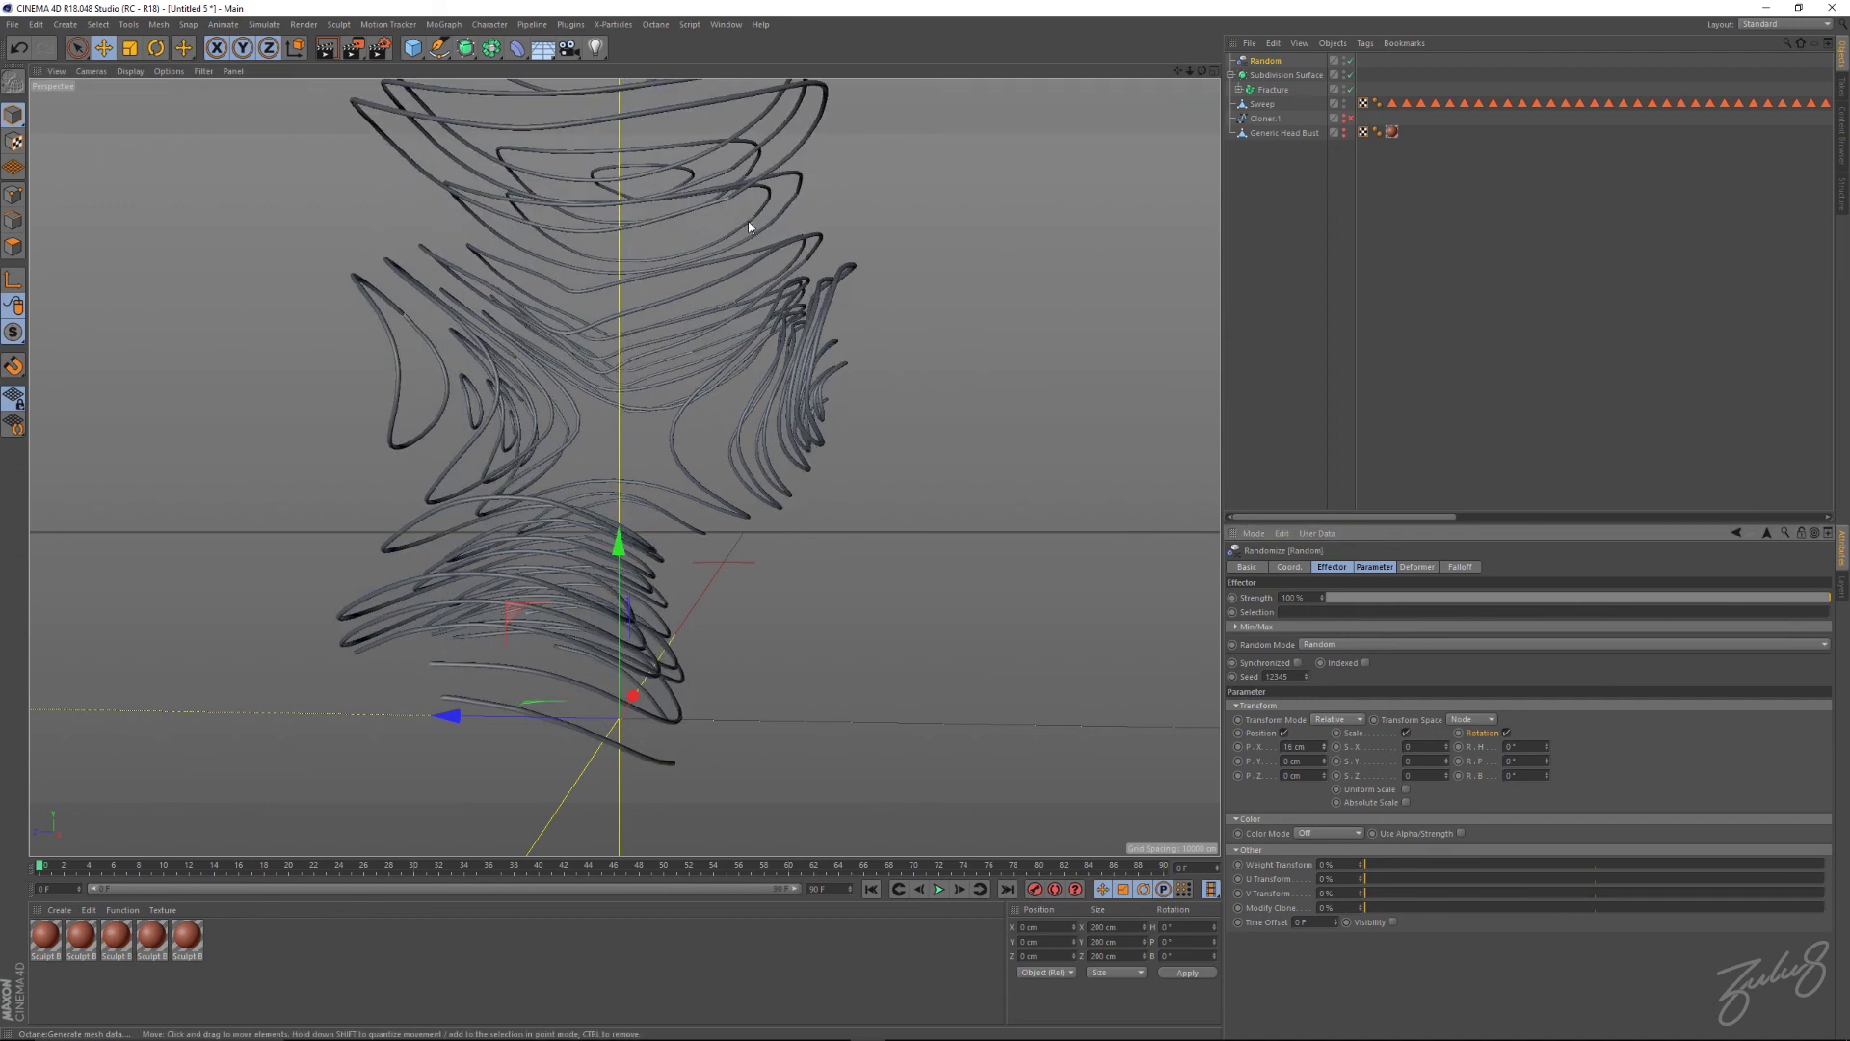
left_click_drag(748, 224, 794, 314, "alt")
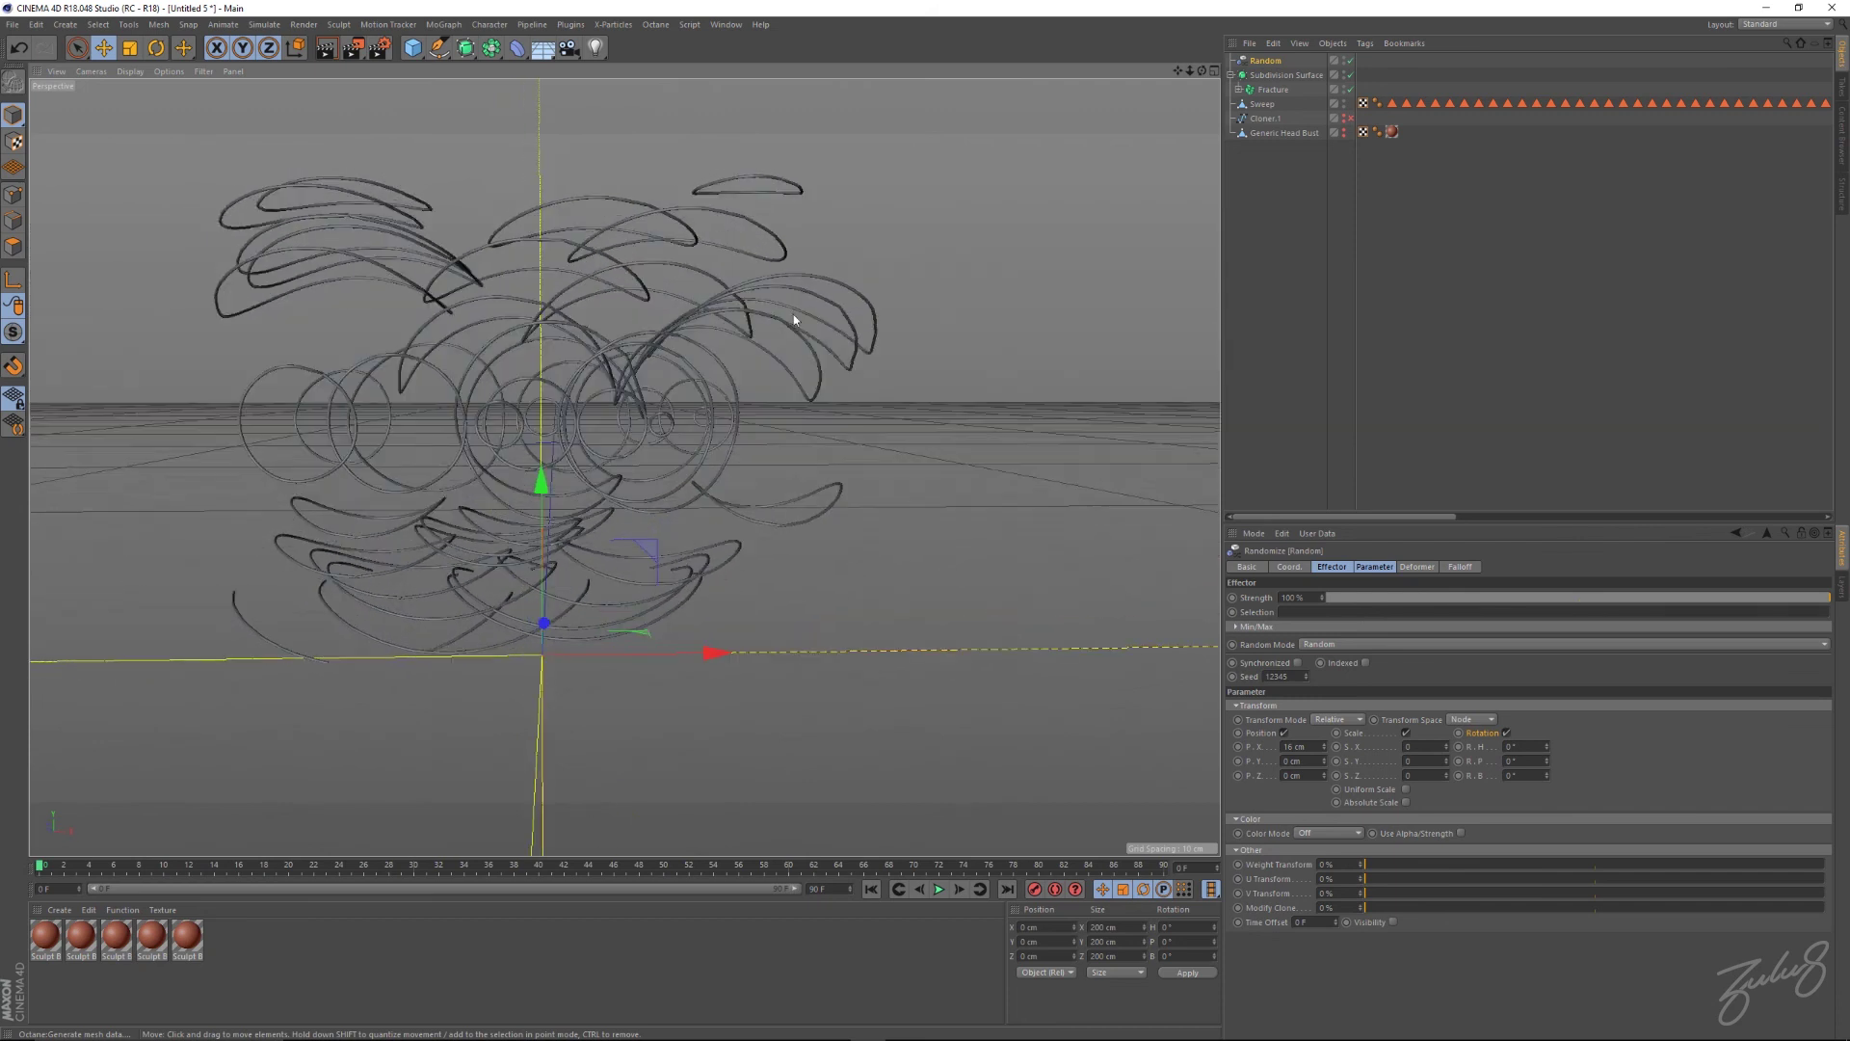
left_click(1320, 644)
left_click(1324, 688)
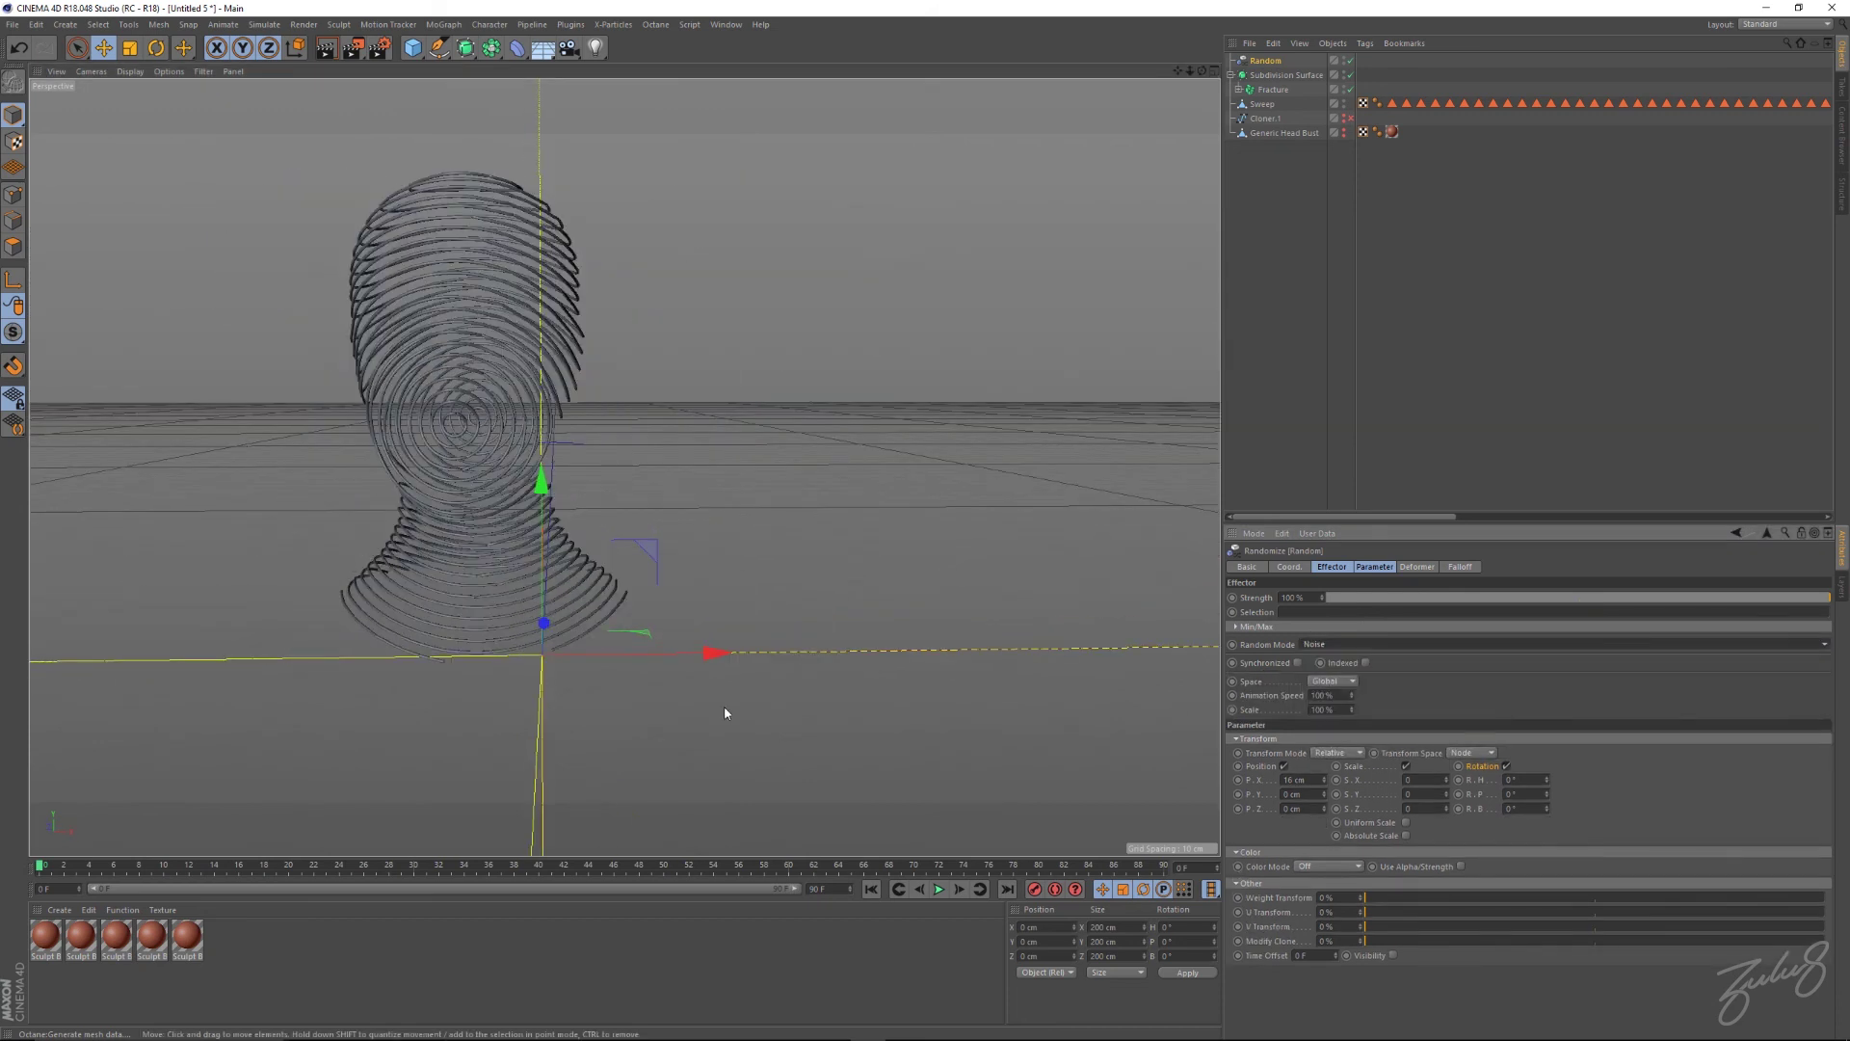
Extend the timeline to 200 frames and set the Random effector's animation speed to 20%.
left_click(832, 888)
type("200")
key("Return")
left_click(1325, 695)
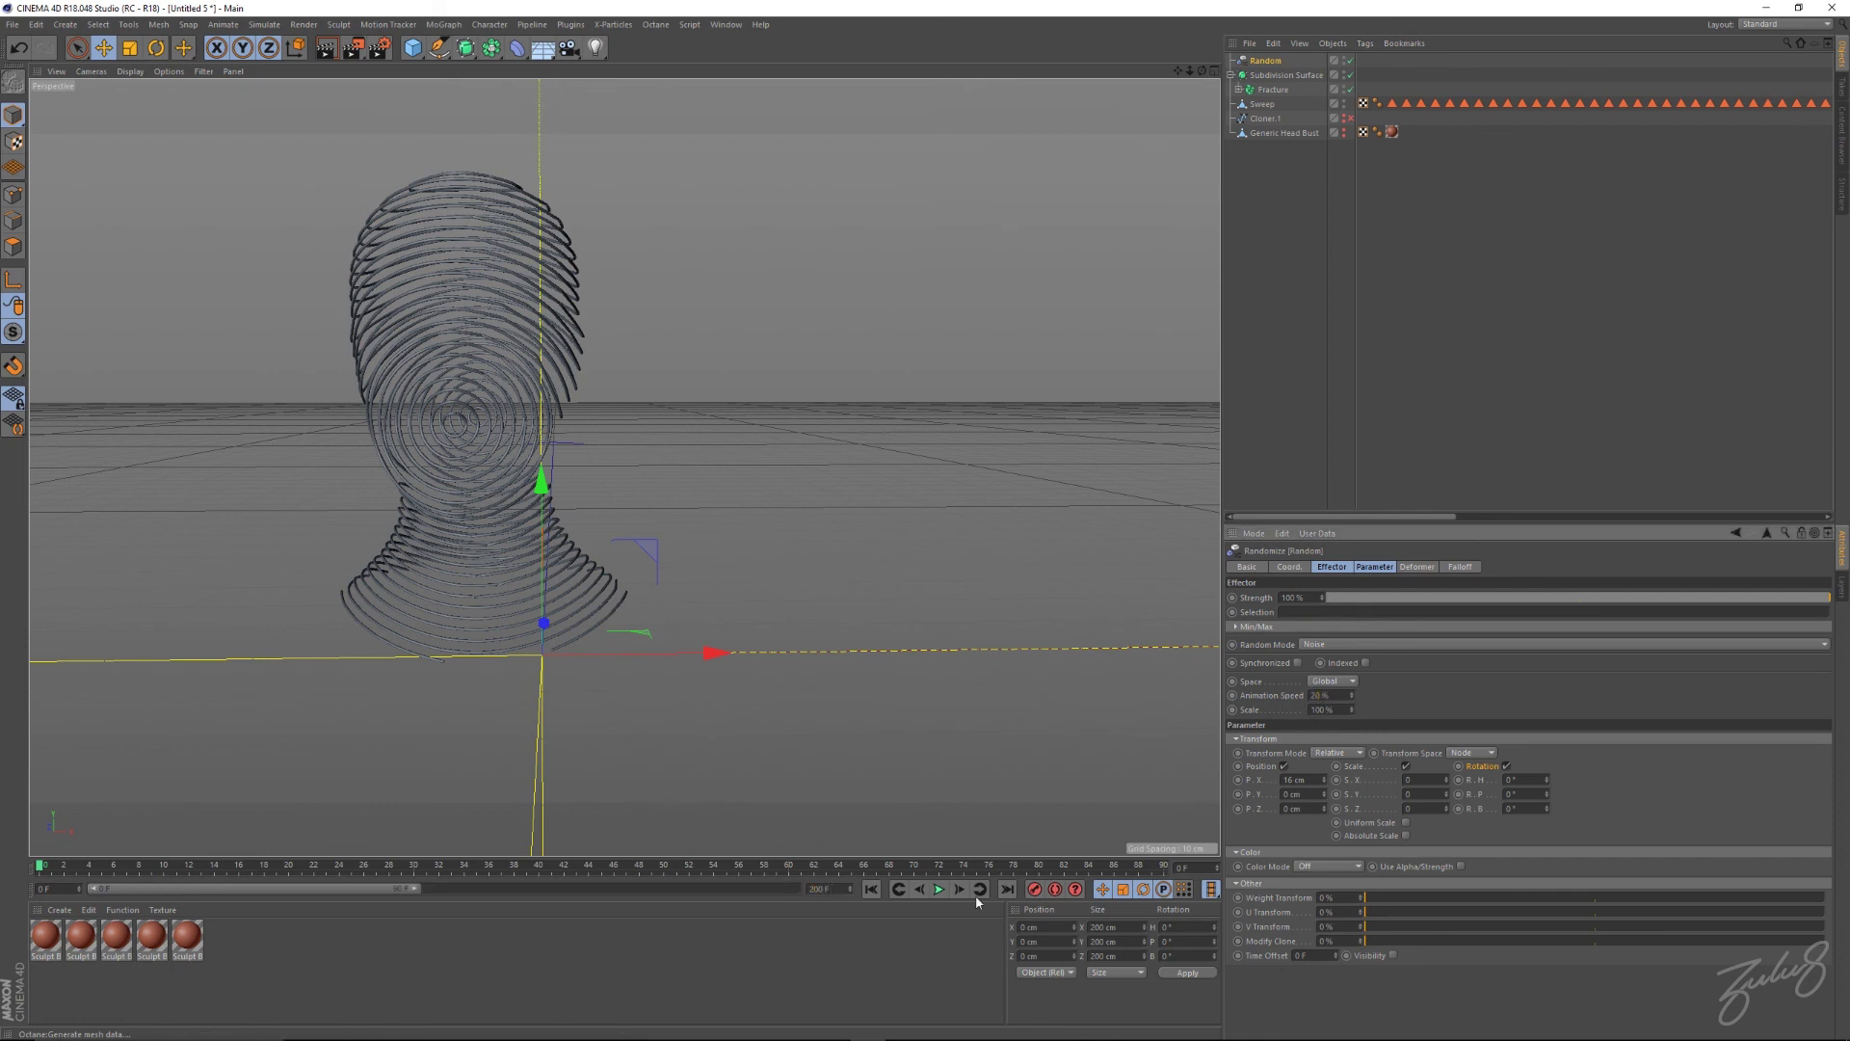
Turn off the Subdivision Surface and play the noise animation to preview the tubes' motion.
left_click(939, 888)
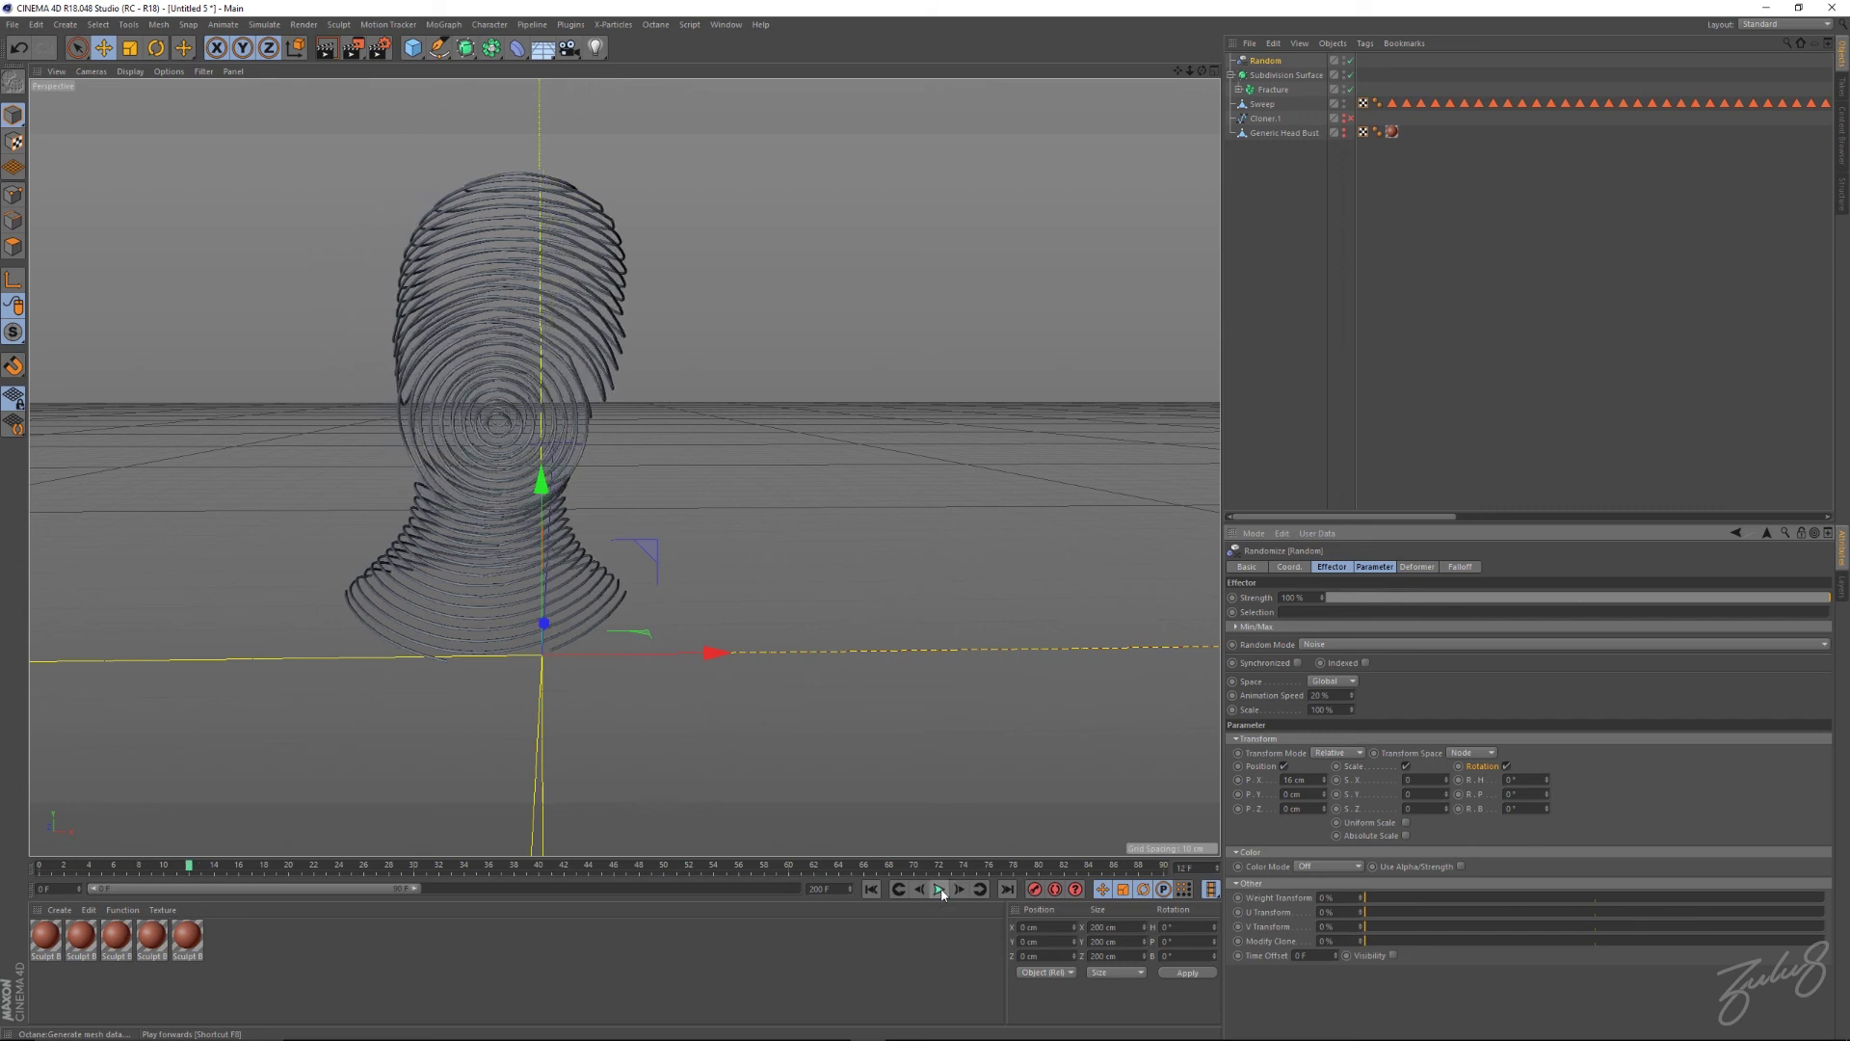
left_click(939, 888)
left_click(1350, 75)
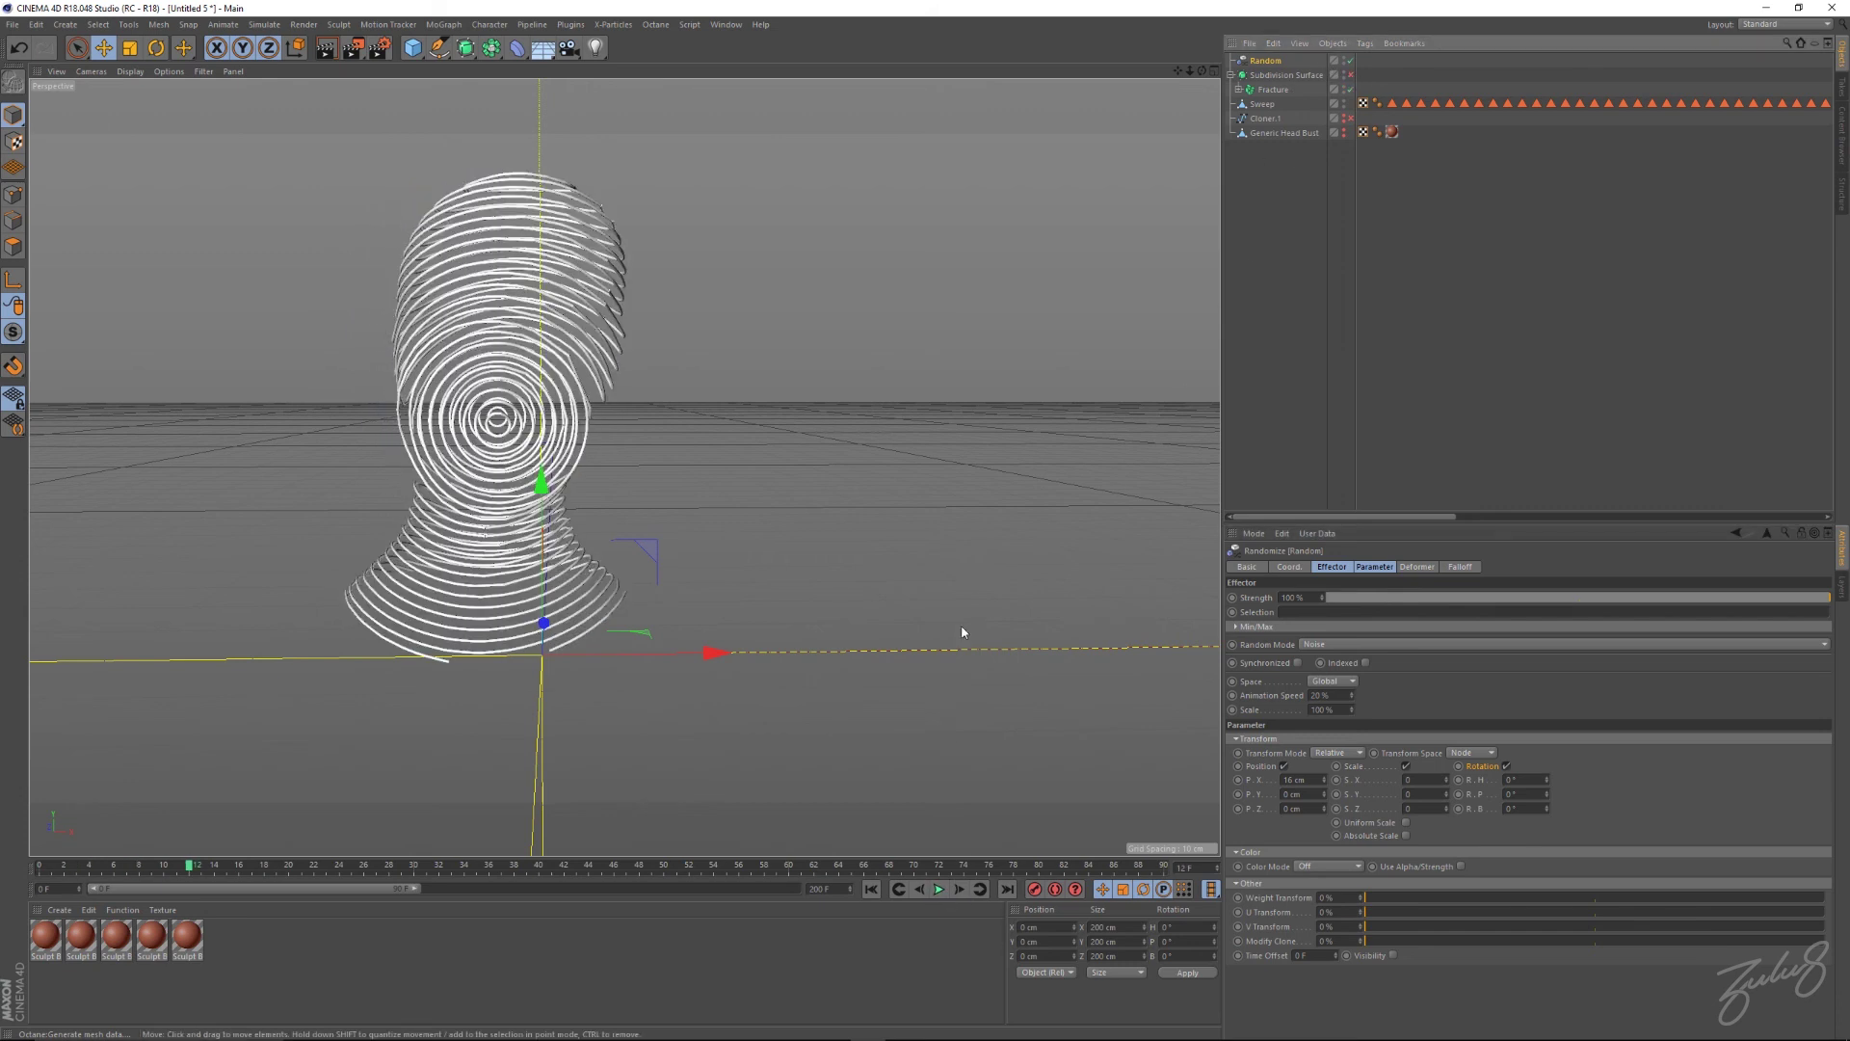
left_click(936, 889)
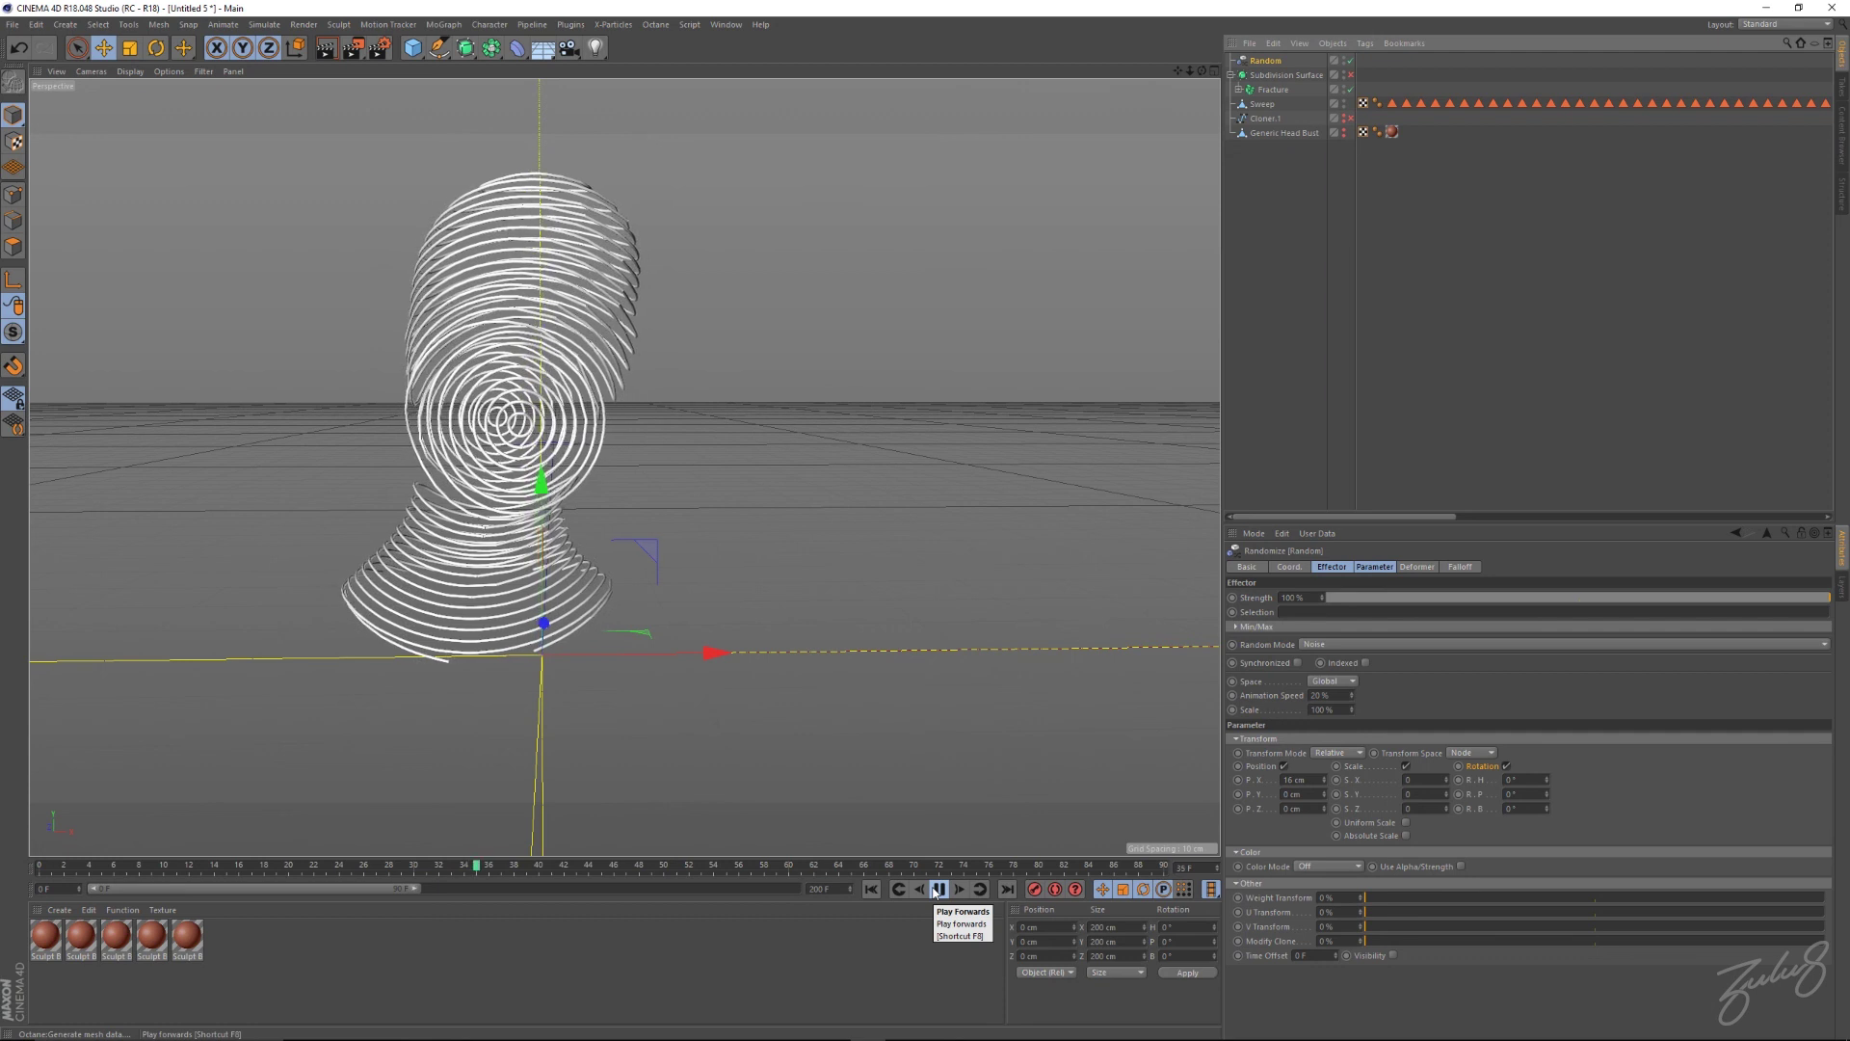
left_click_drag(352, 419, 493, 439, "alt")
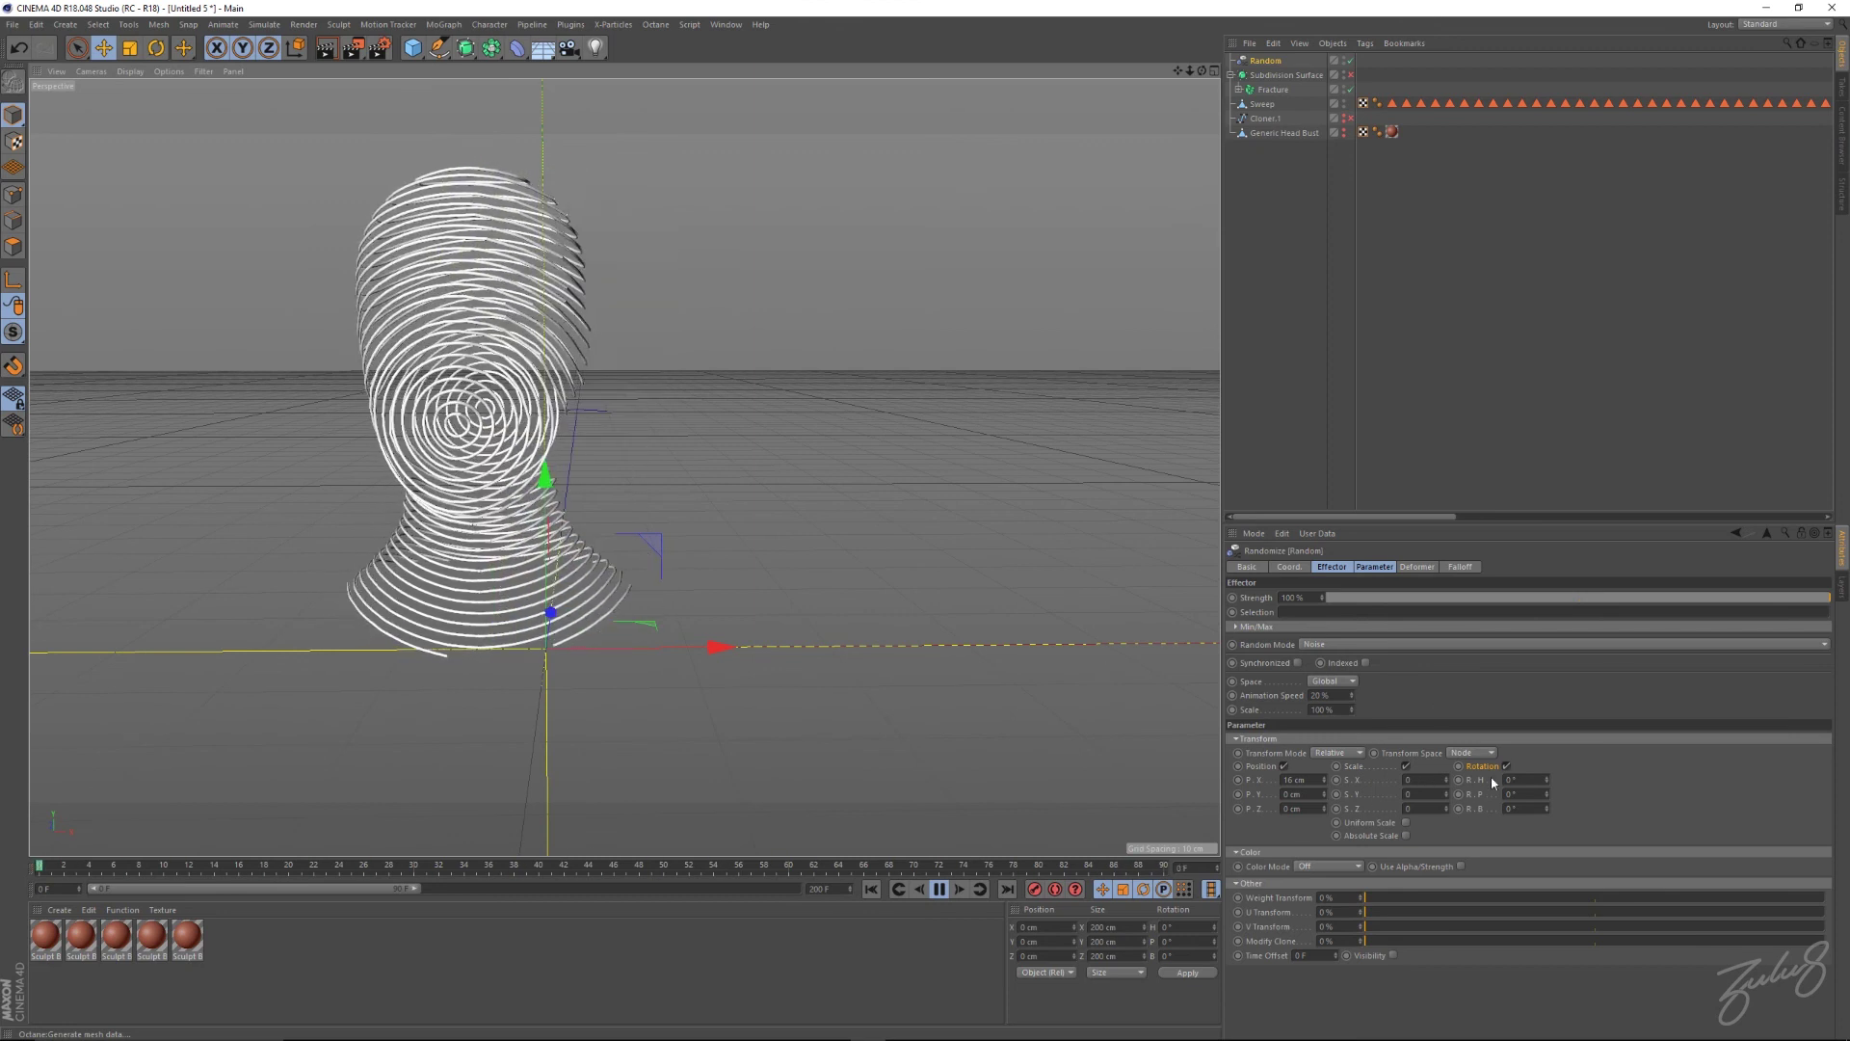
Increase the Random effector's Y position and heading rotation to vary the tubes' motion while the animation plays.
mouse_move(1324, 795)
left_mouse_down()
mouse_move(1324, 756)
mouse_move(1324, 789)
left_mouse_up()
left_click_drag(1547, 781, 1546, 778)
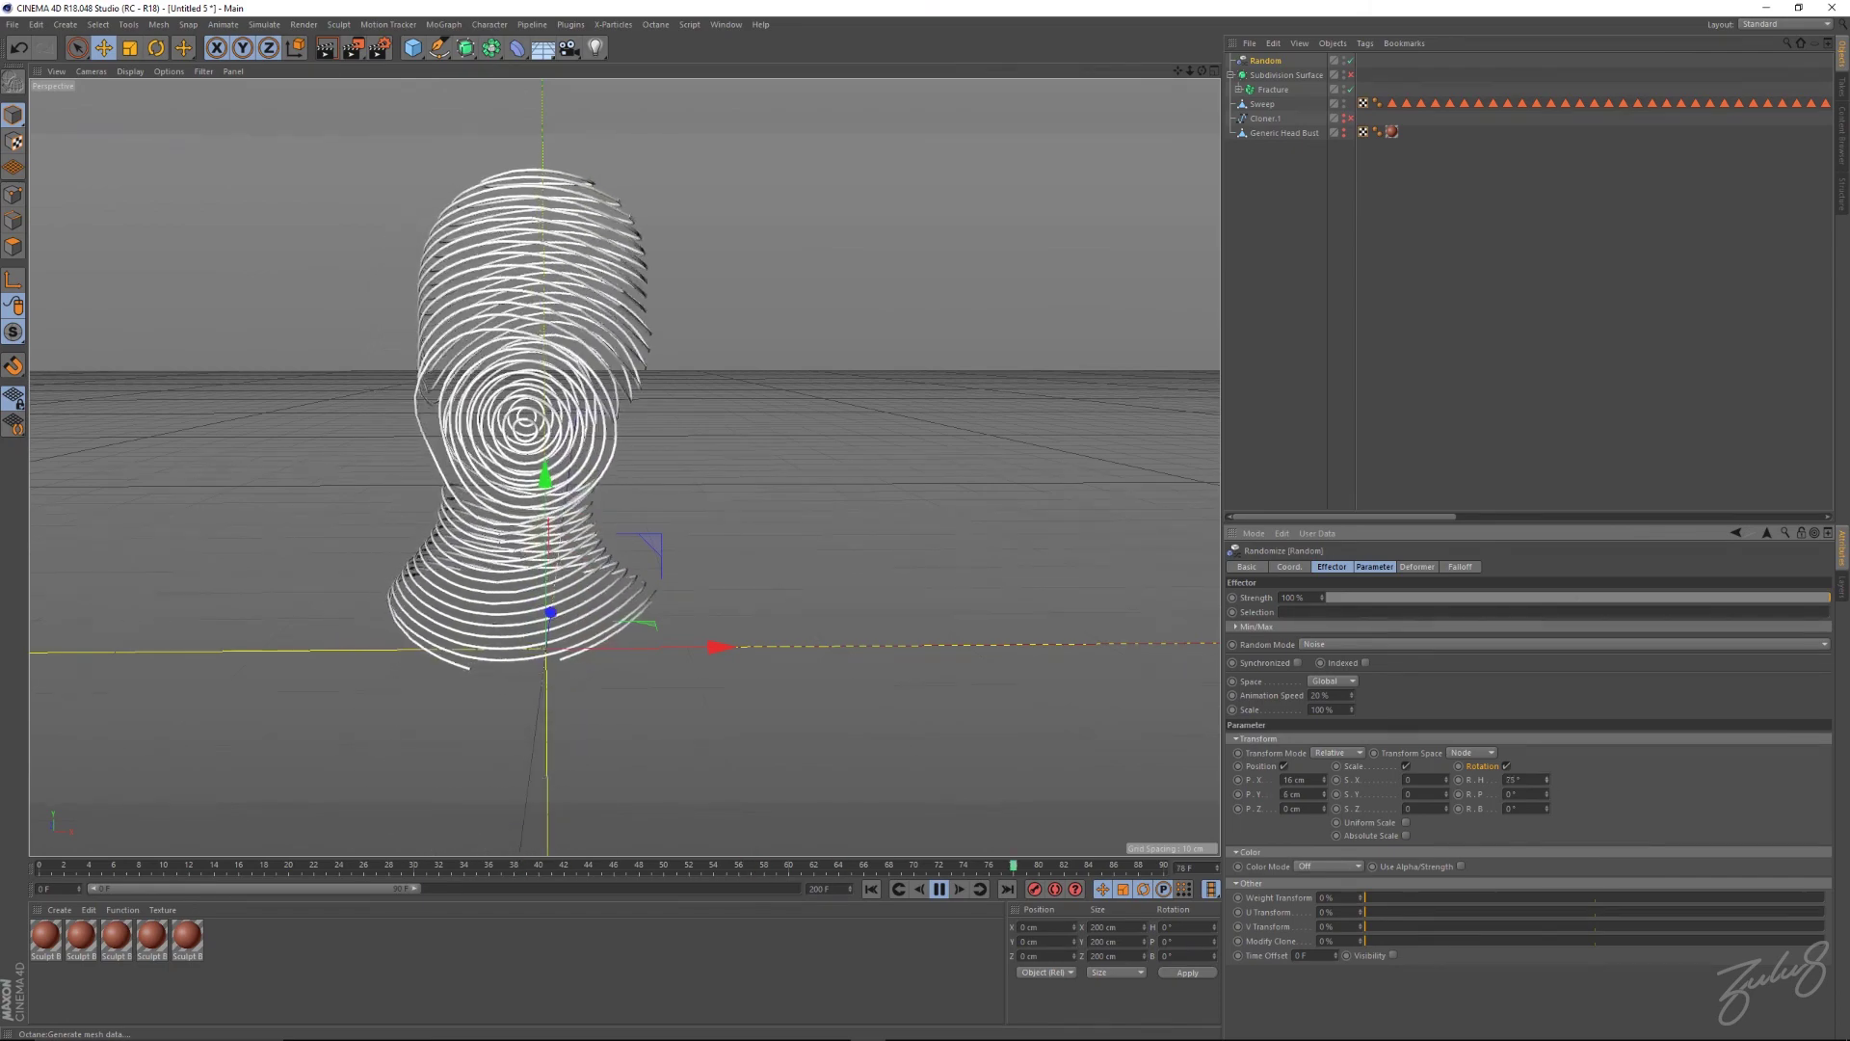